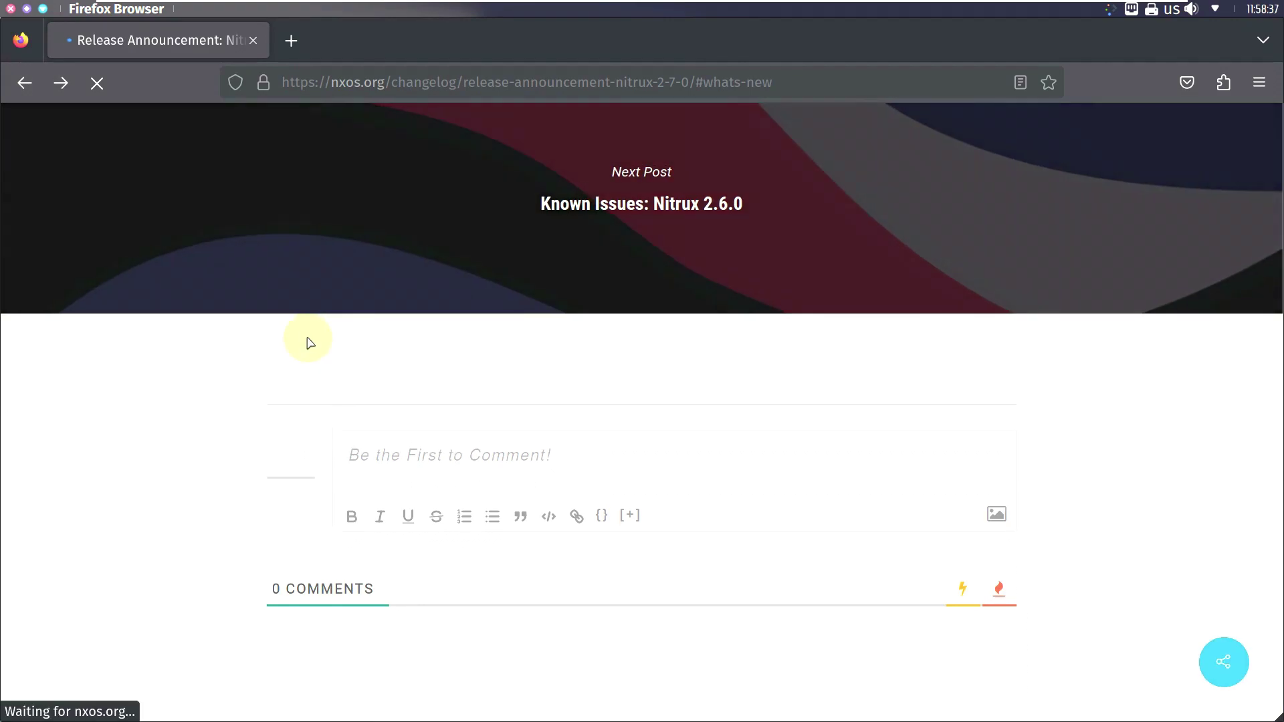
pyautogui.scroll(10, 312, 331)
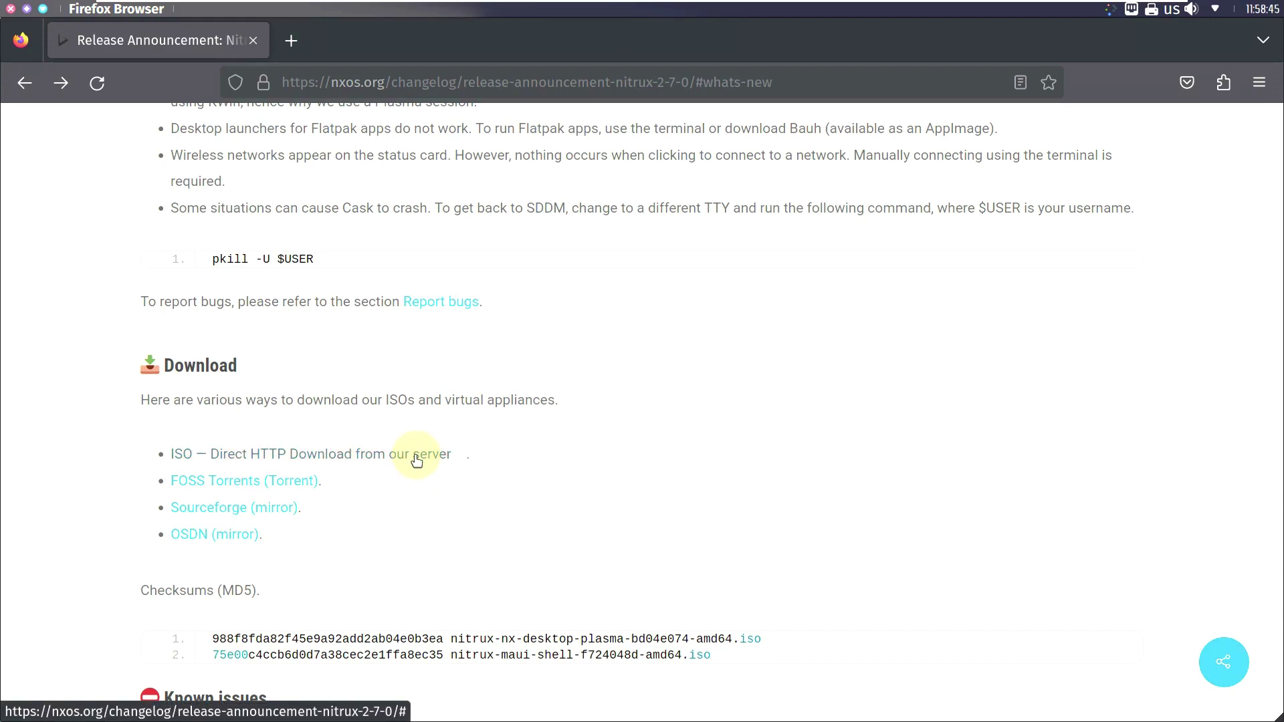
# Step: Follow the ISO link to the SourceForge page hosting the Nitrux downloads
pyautogui.click(416, 461)
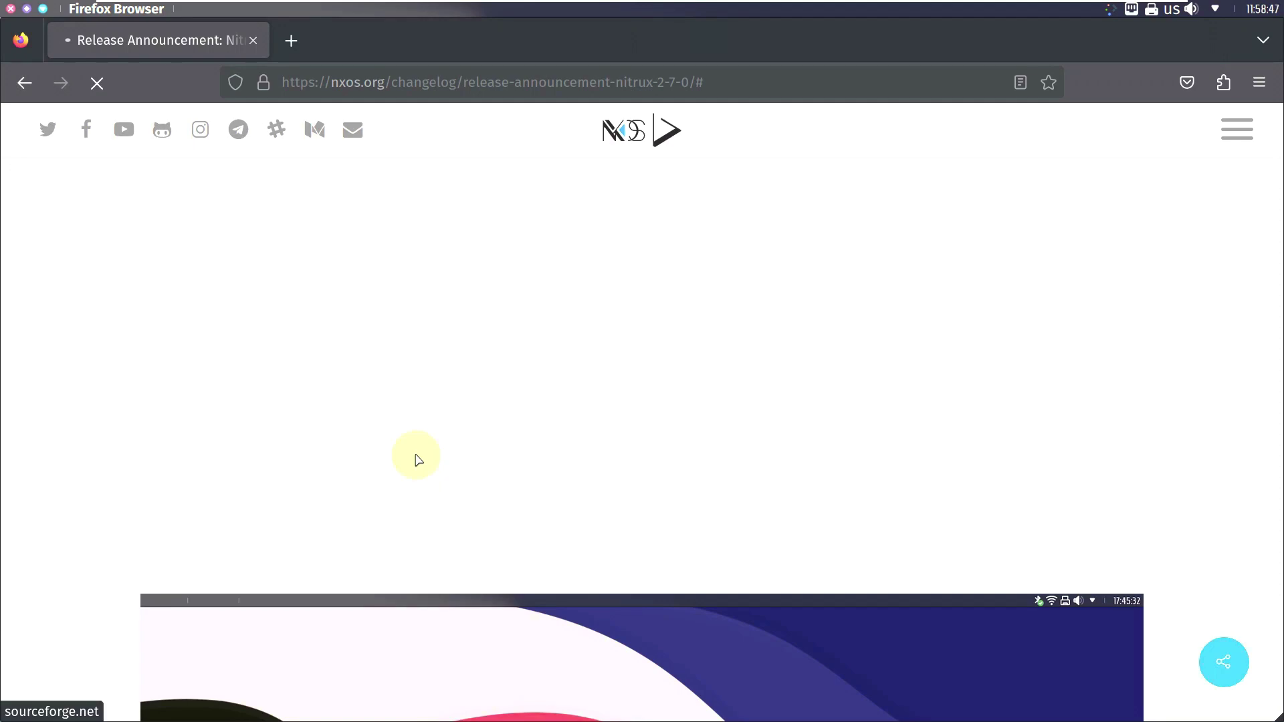
pyautogui.scroll(-15, 426, 408)
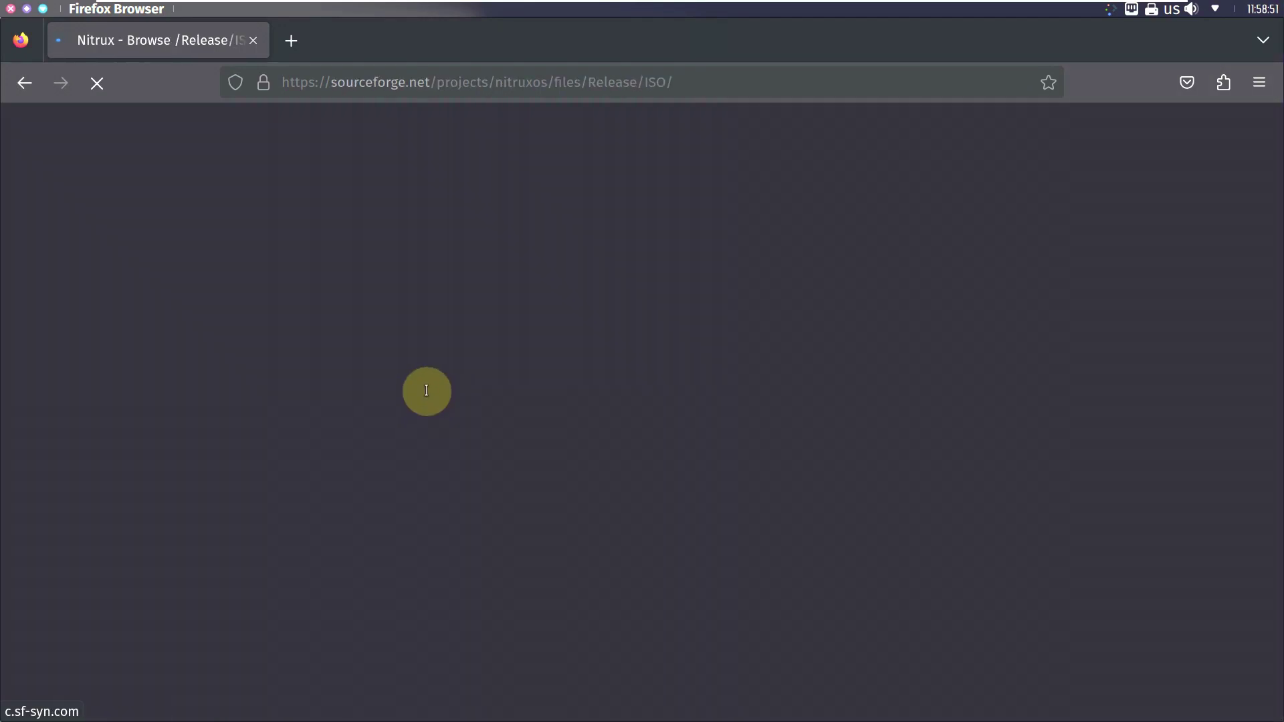
pyautogui.scroll(-3, 423, 387)
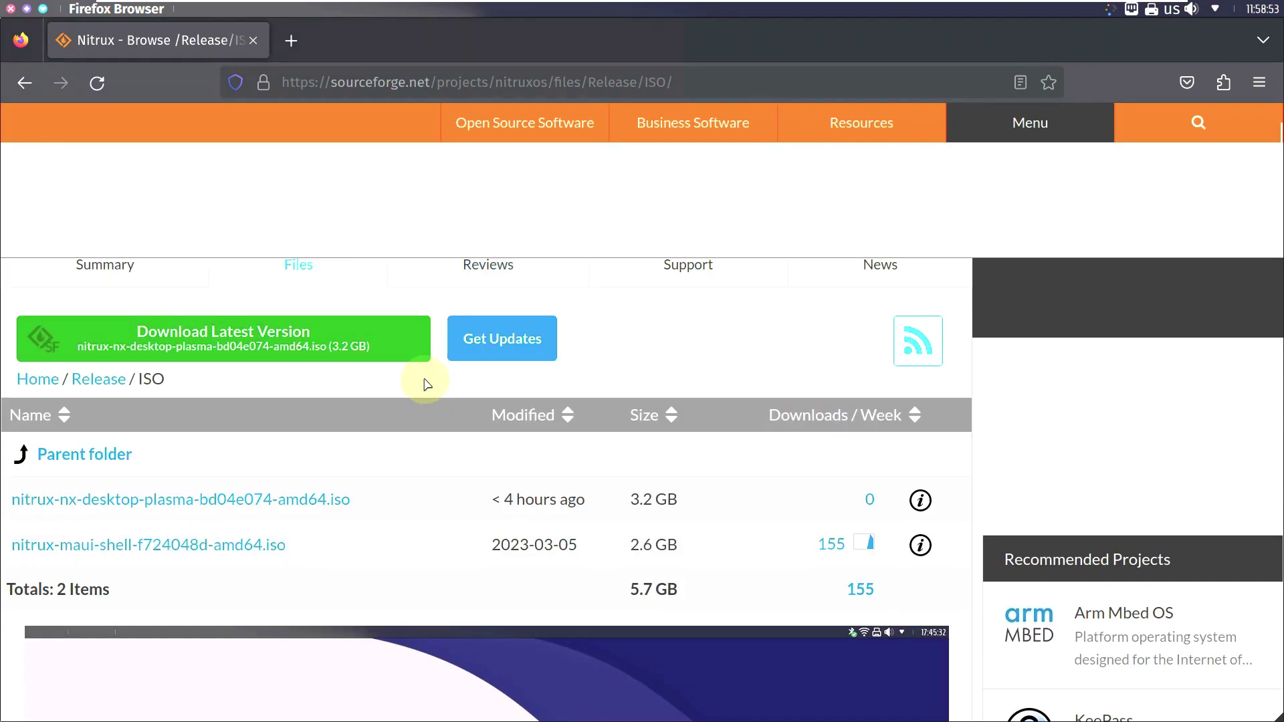
pyautogui.click(315, 495)
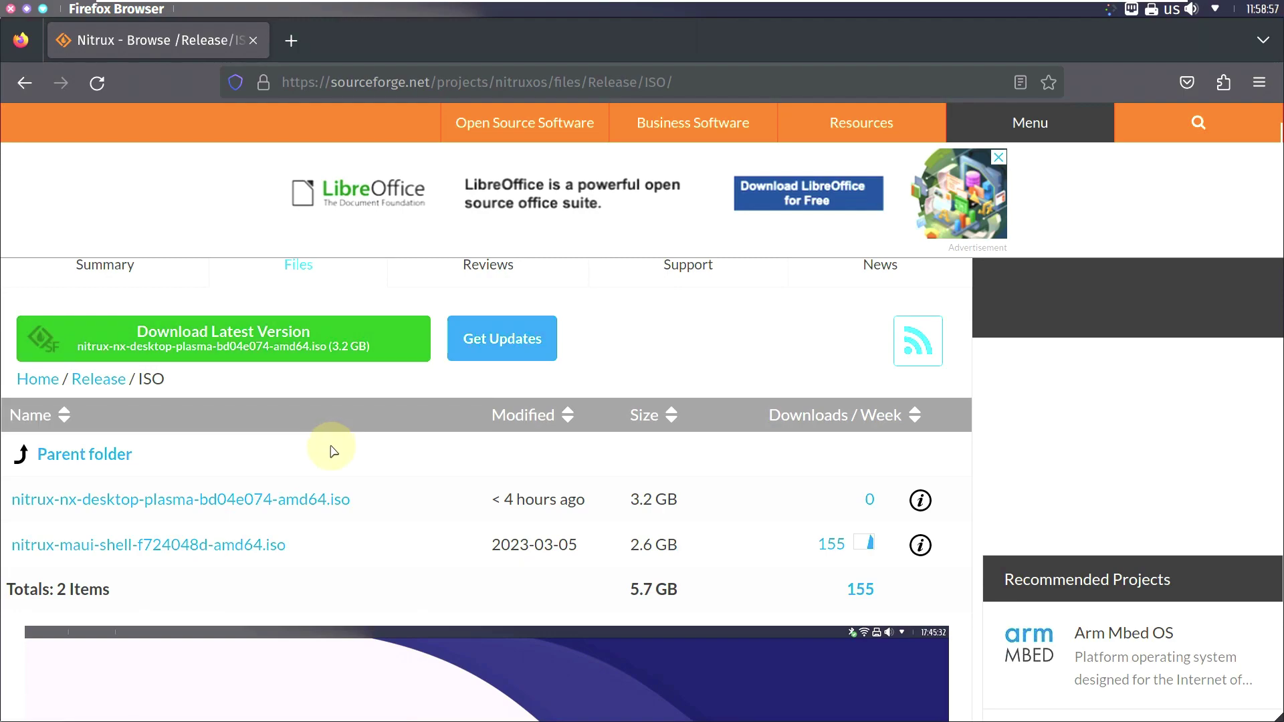
# Step: Start downloading the latest Nitrux ISO, cancel the download, and close Firefox
pyautogui.click(291, 354)
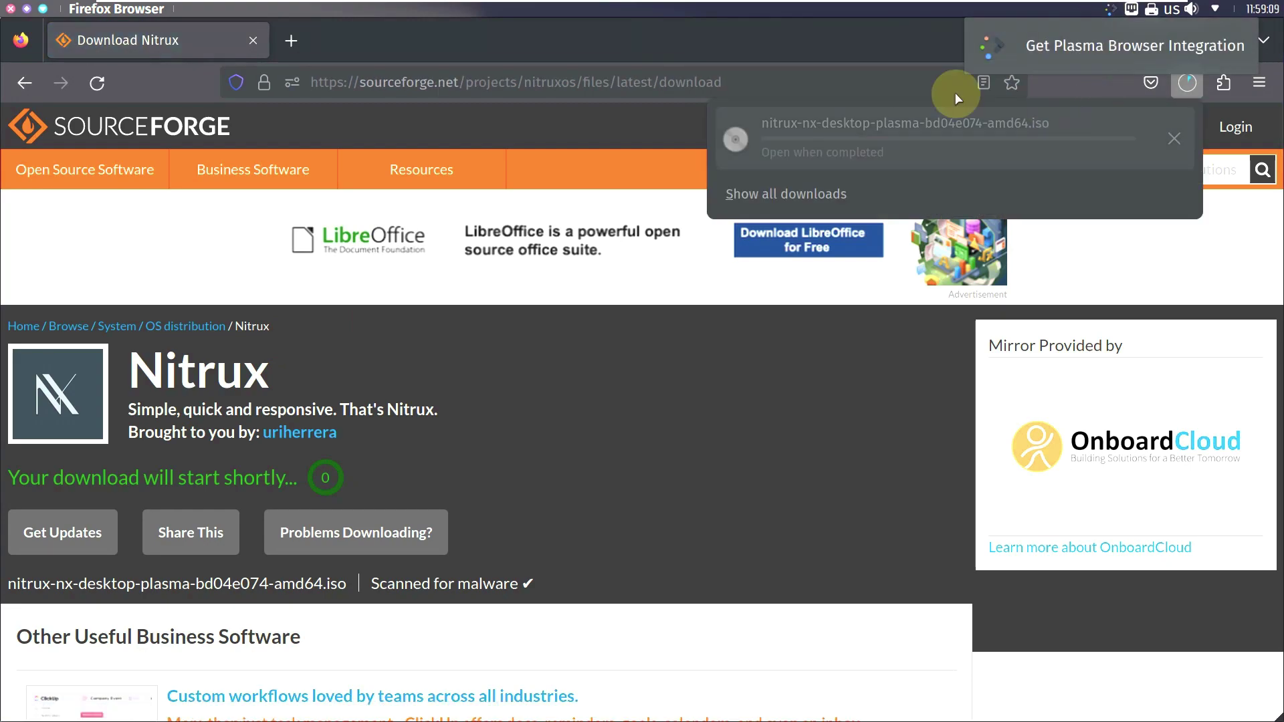
pyautogui.click(1175, 138)
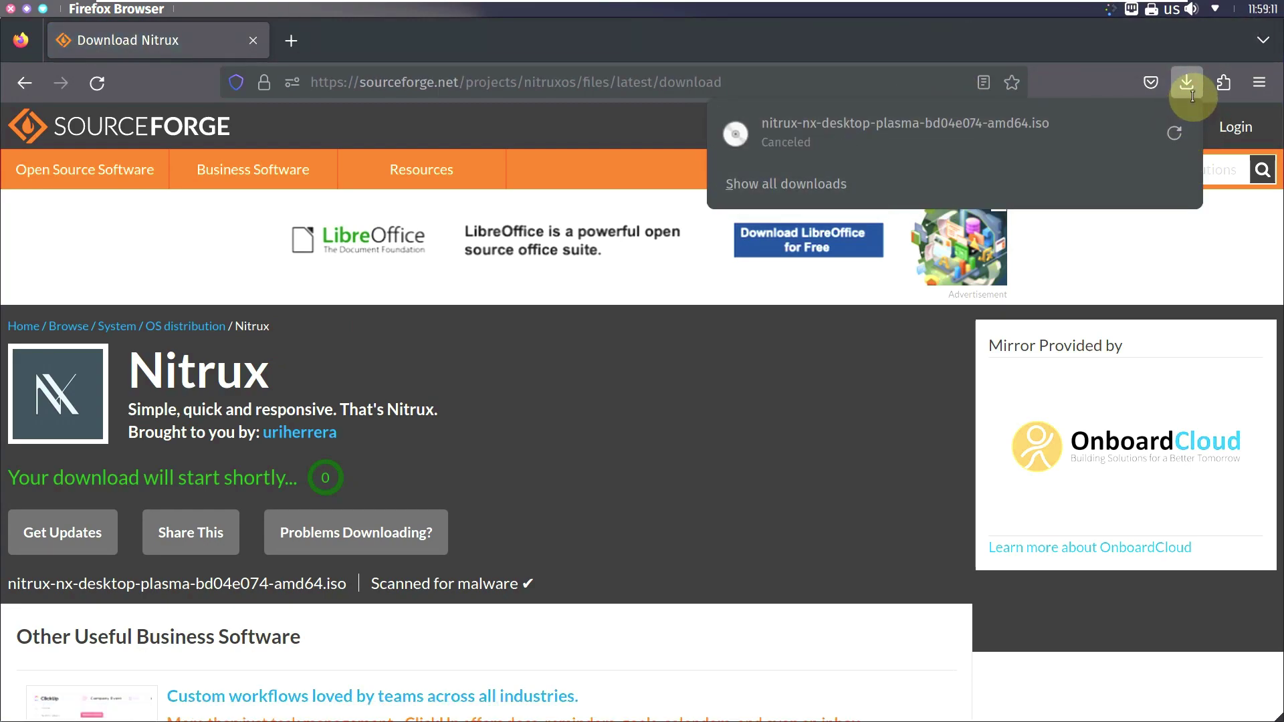
pyautogui.click(5, 9)
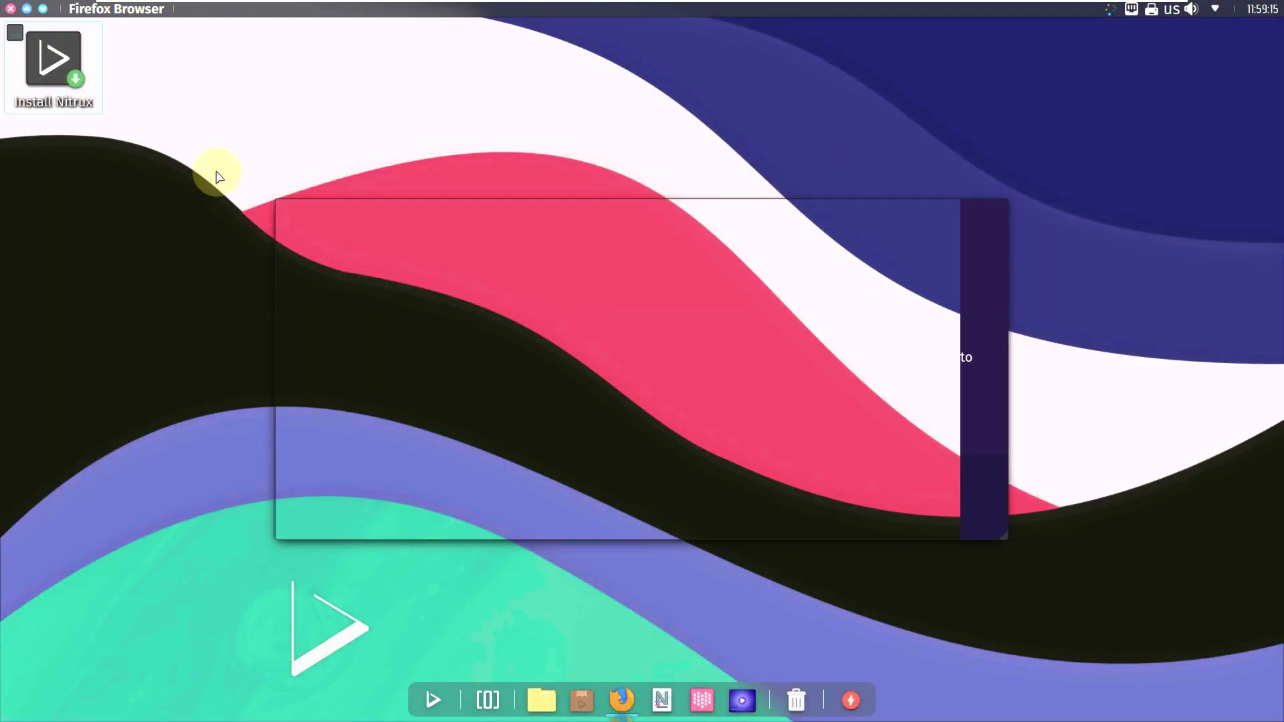
pyautogui.click(12, 8)
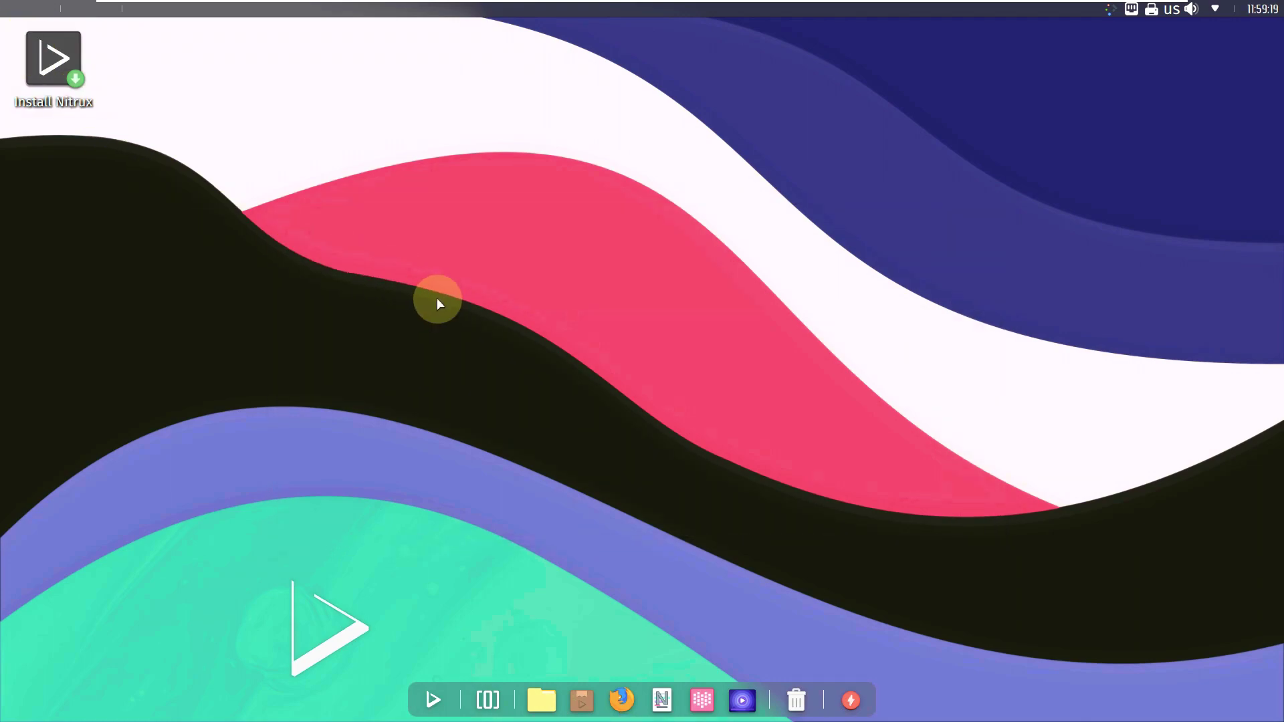
pyautogui.click(1271, 12)
pyautogui.click(1272, 12)
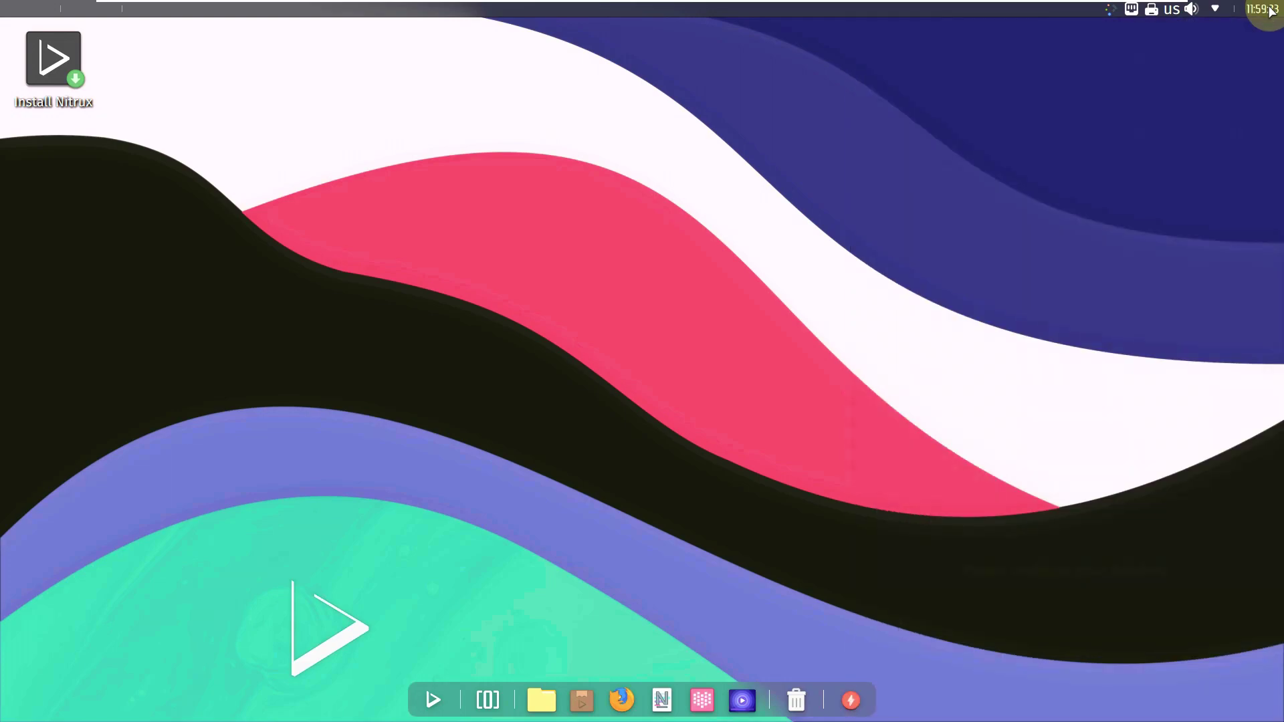
pyautogui.click(1214, 10)
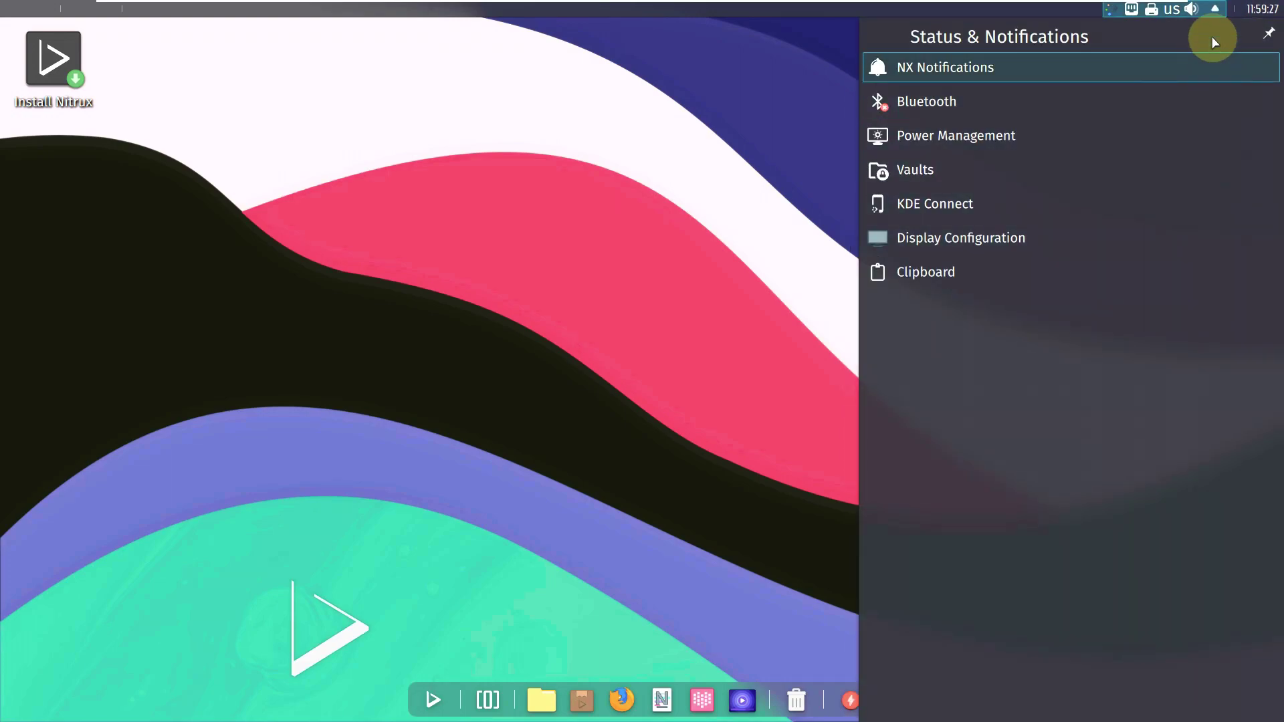
pyautogui.click(1215, 10)
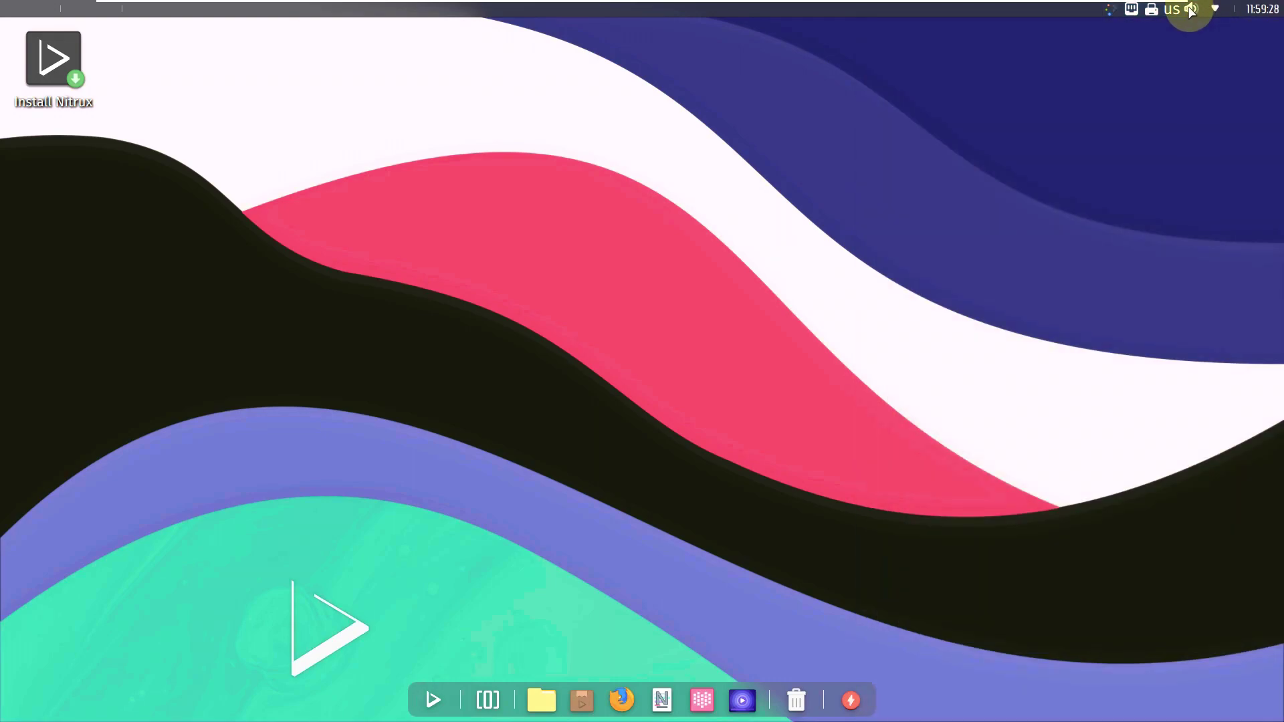
pyautogui.click(1191, 10)
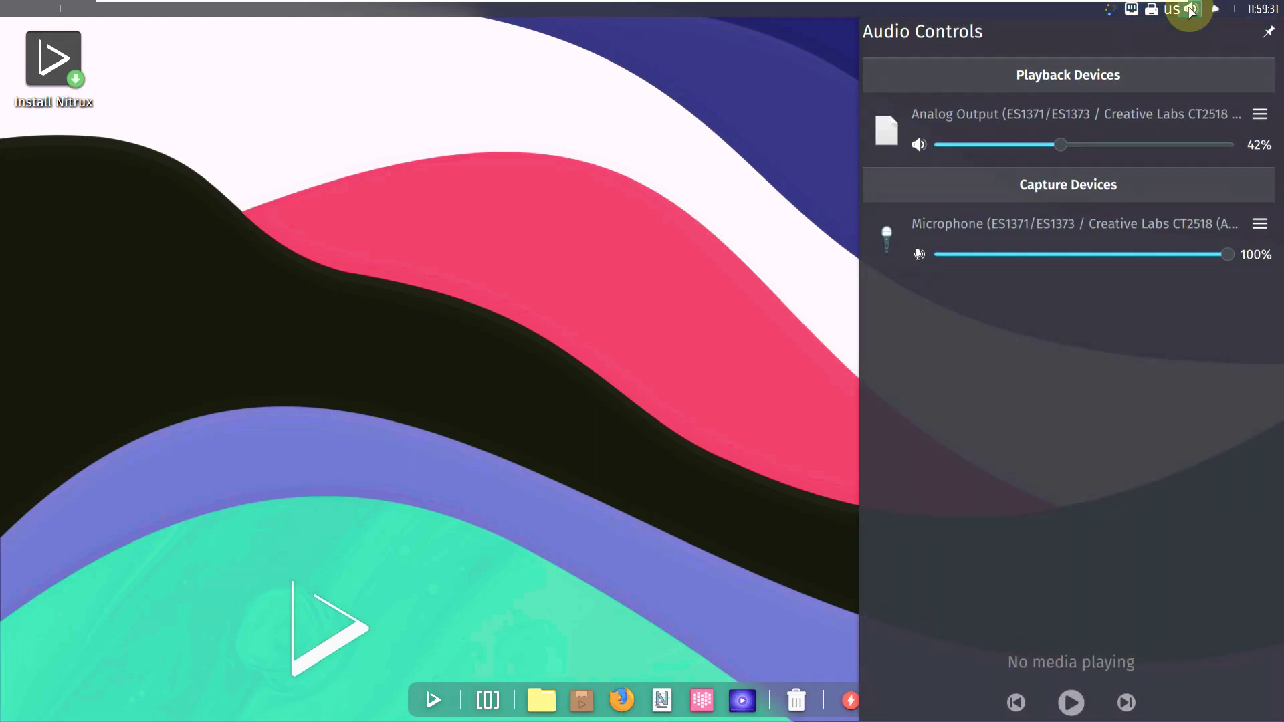
pyautogui.click(1175, 9)
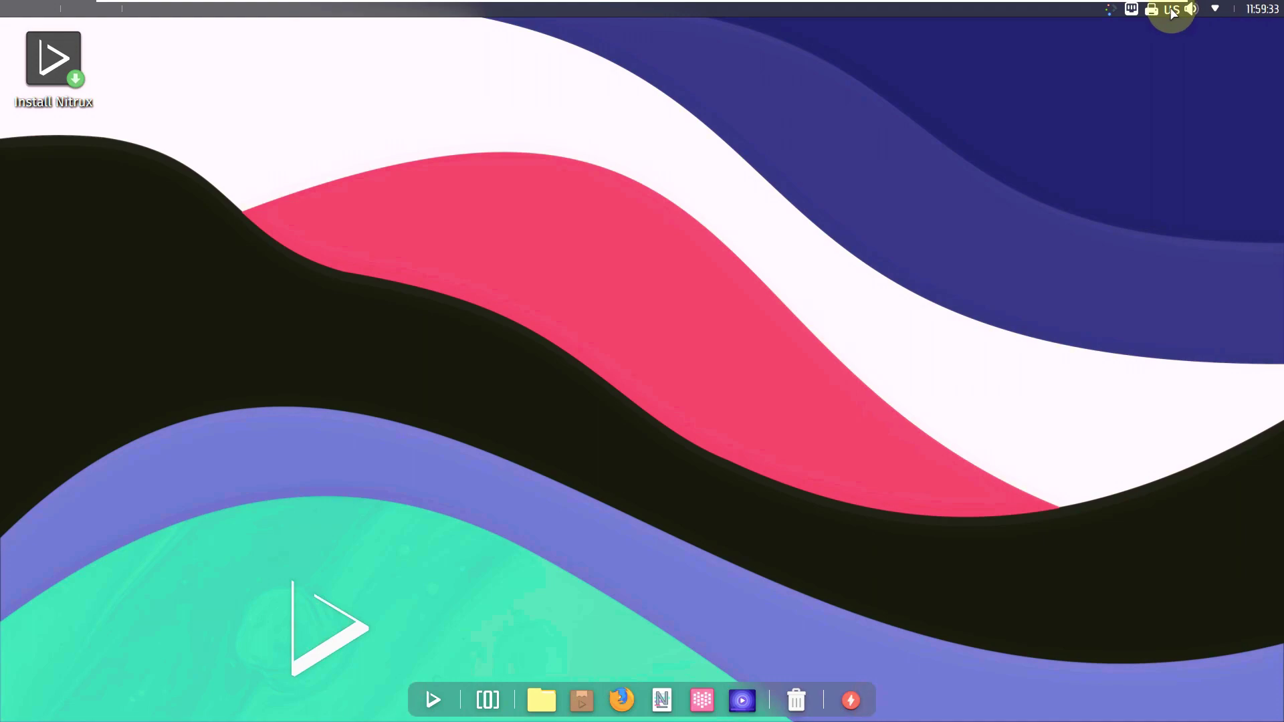
pyautogui.click(1160, 12)
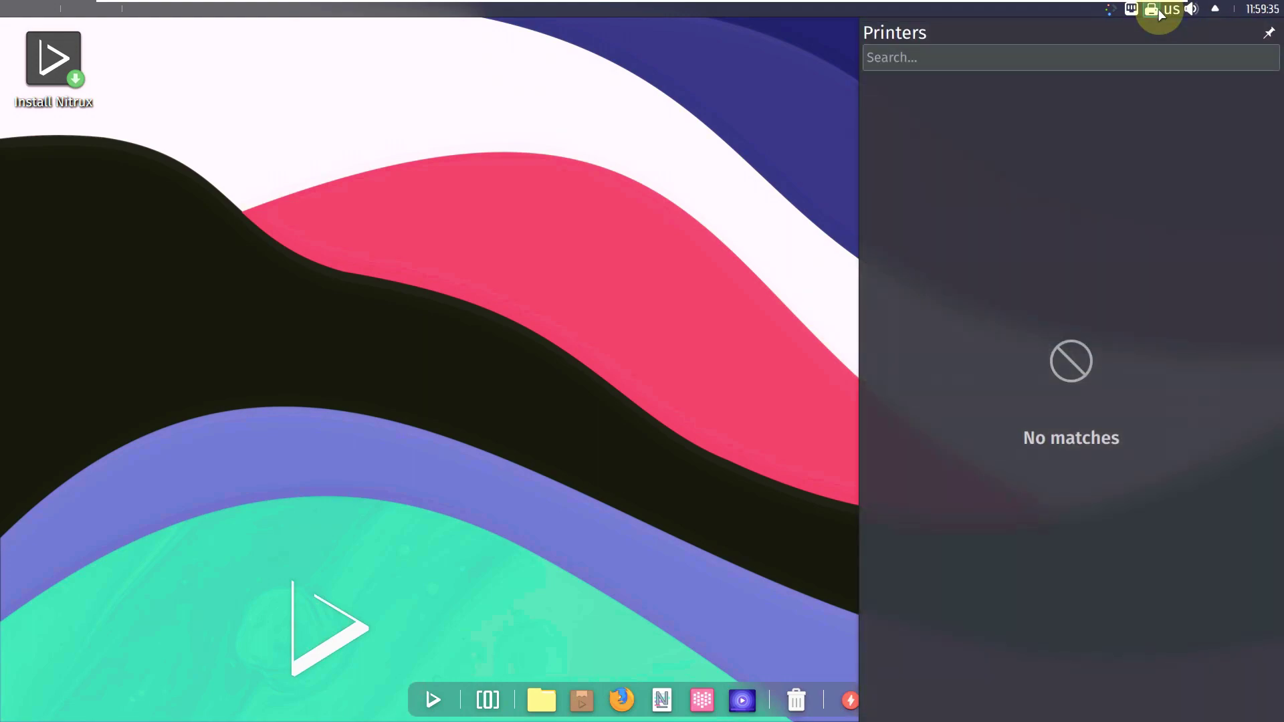
pyautogui.click(1157, 11)
pyautogui.click(1130, 11)
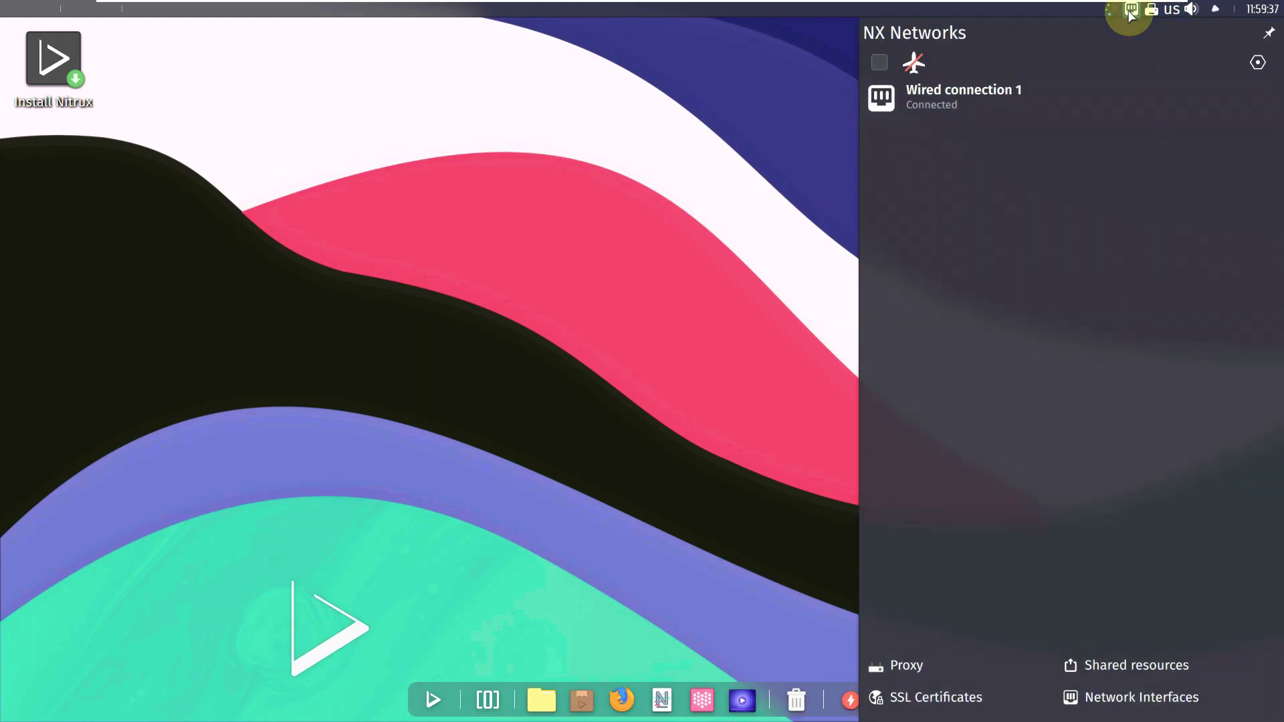
pyautogui.click(1130, 11)
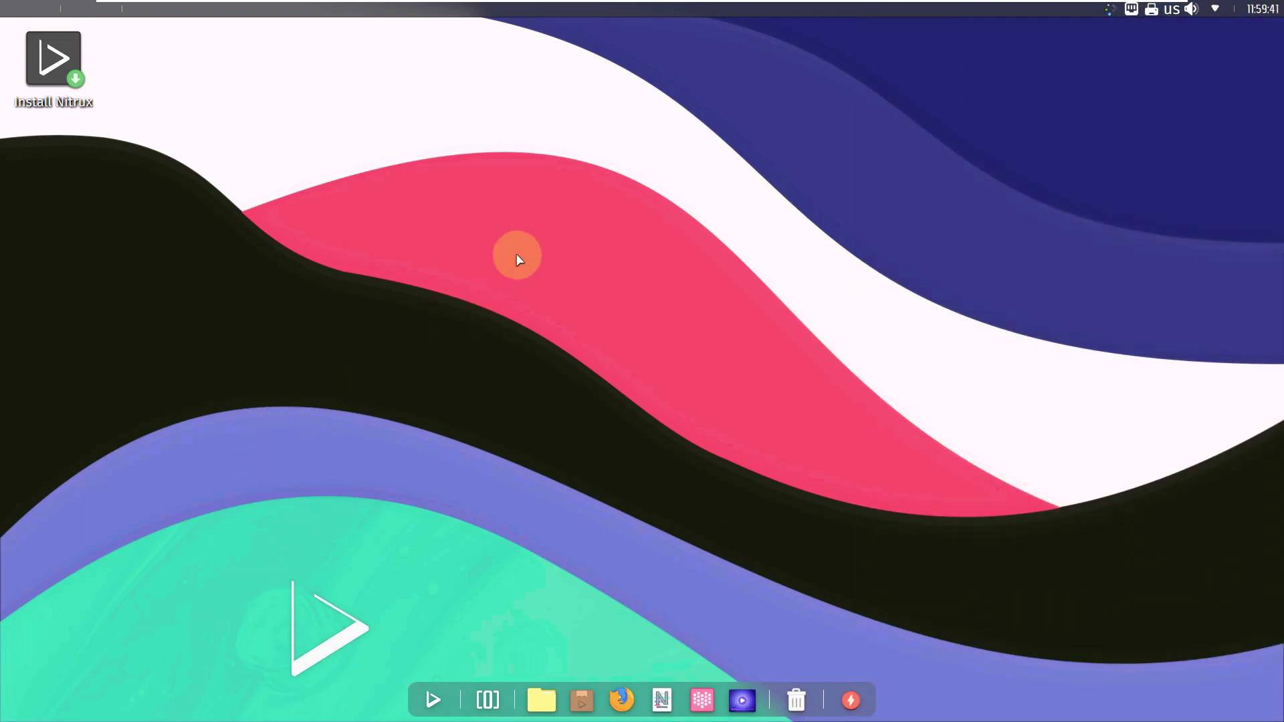
# Step: Open the desktop's wallpaper settings and glance at the Folder View about information
pyautogui.rightClick(548, 205)
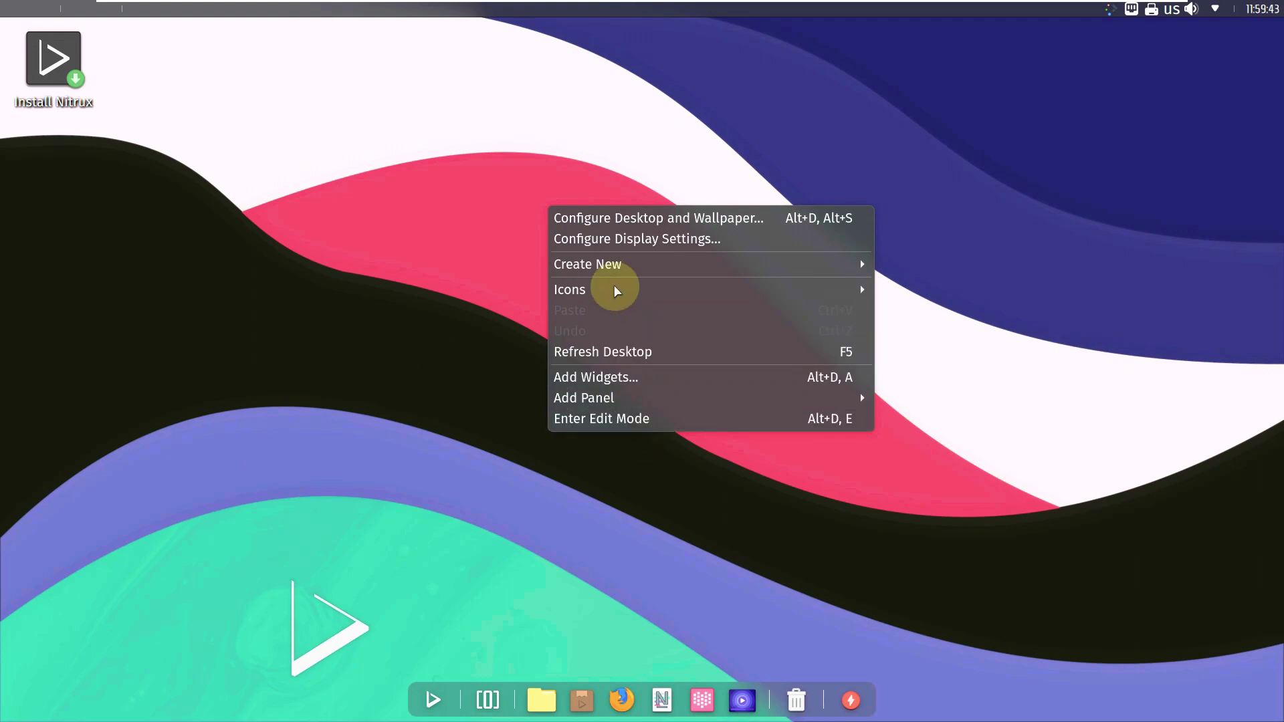
pyautogui.click(609, 220)
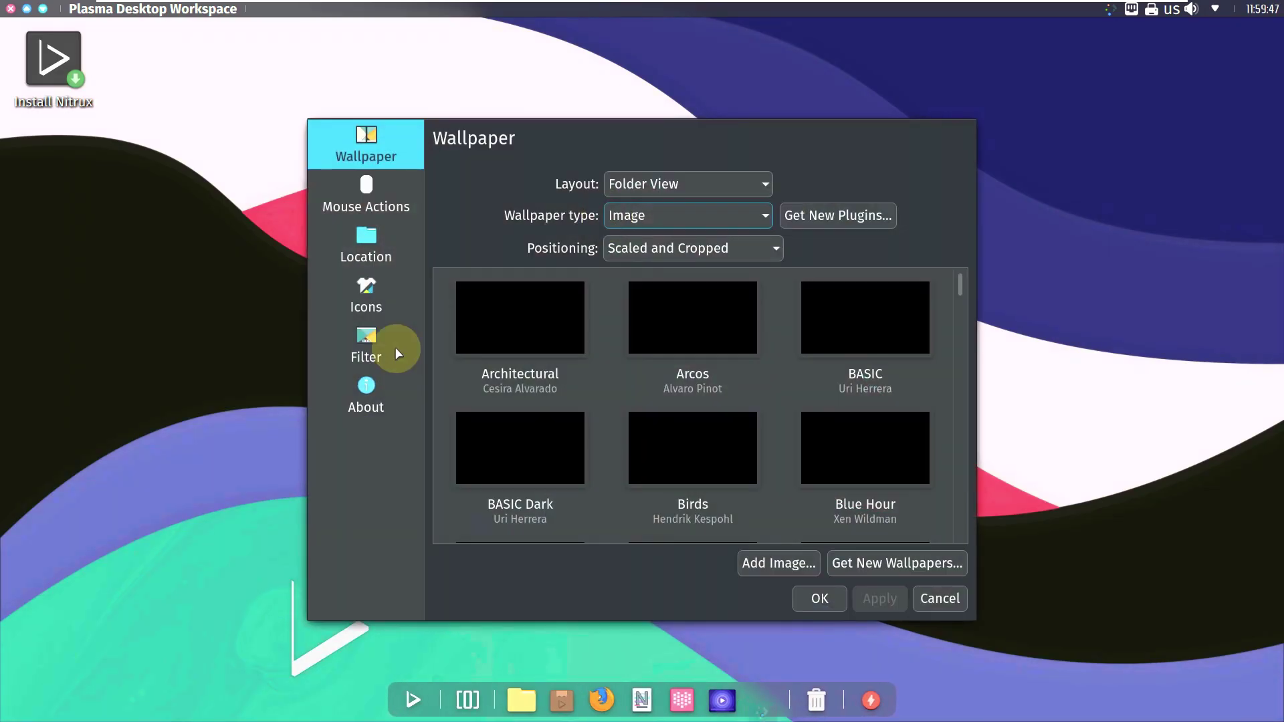
pyautogui.click(392, 408)
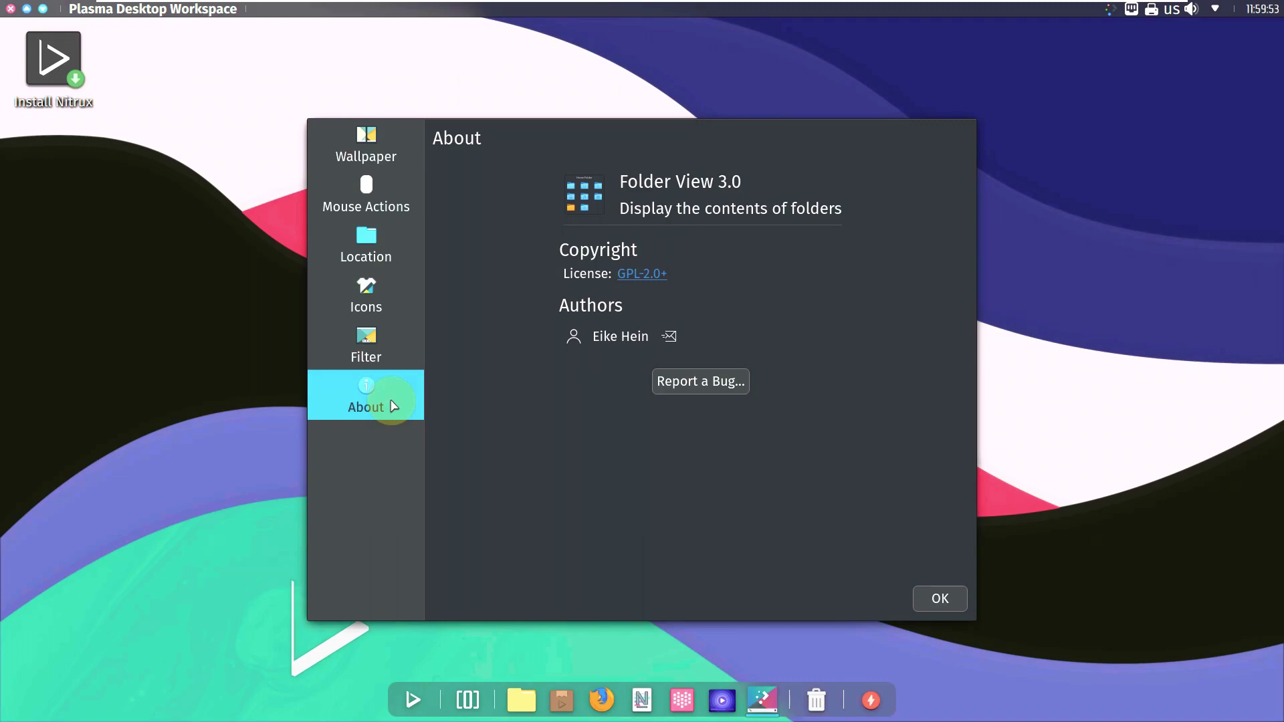
pyautogui.click(366, 147)
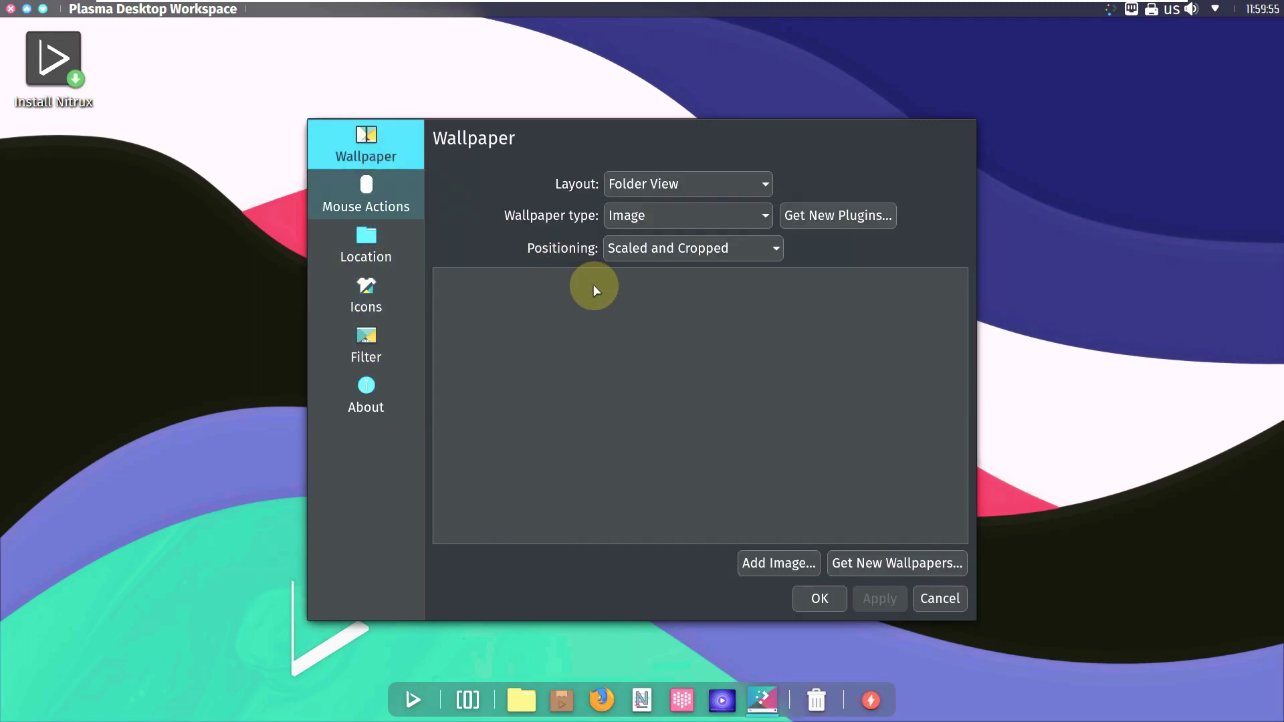
# Step: Maximise the wallpaper settings window and browse the grid, trying the Conch Shell wallpaper
pyautogui.scroll(-5, 788, 389)
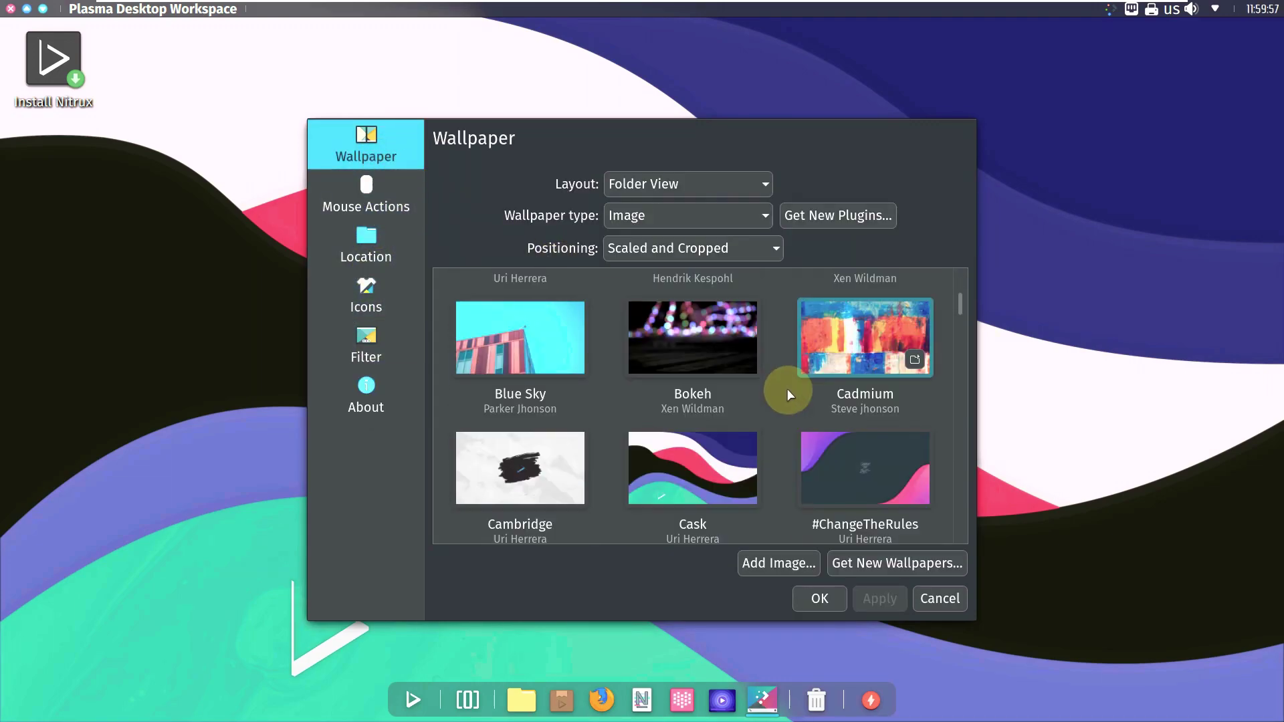
pyautogui.scroll(-8, 786, 386)
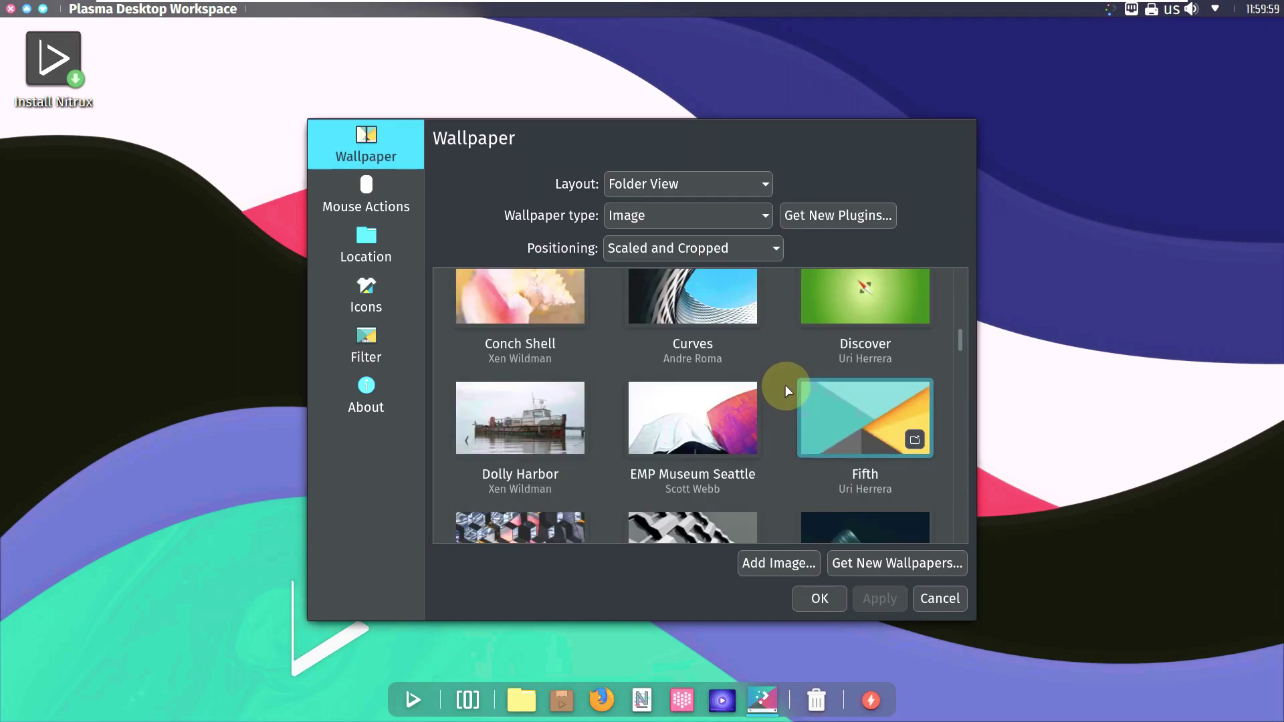
pyautogui.scroll(-10, 785, 386)
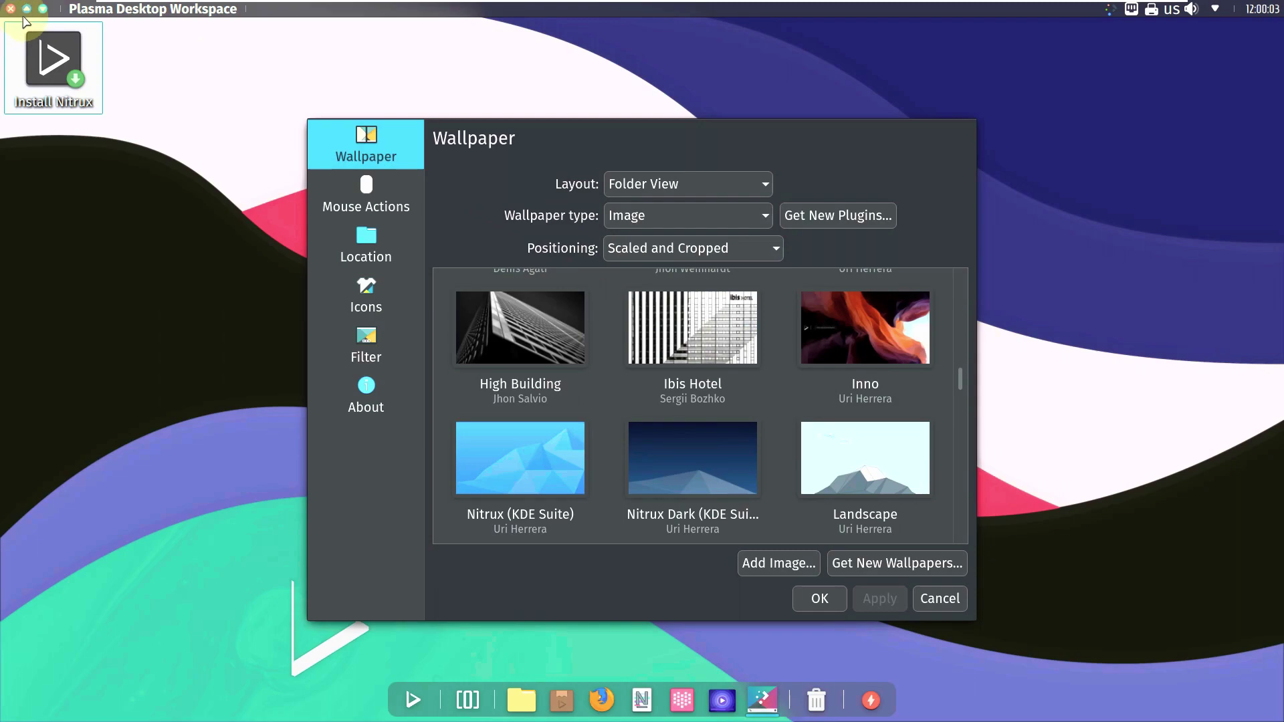
pyautogui.click(43, 8)
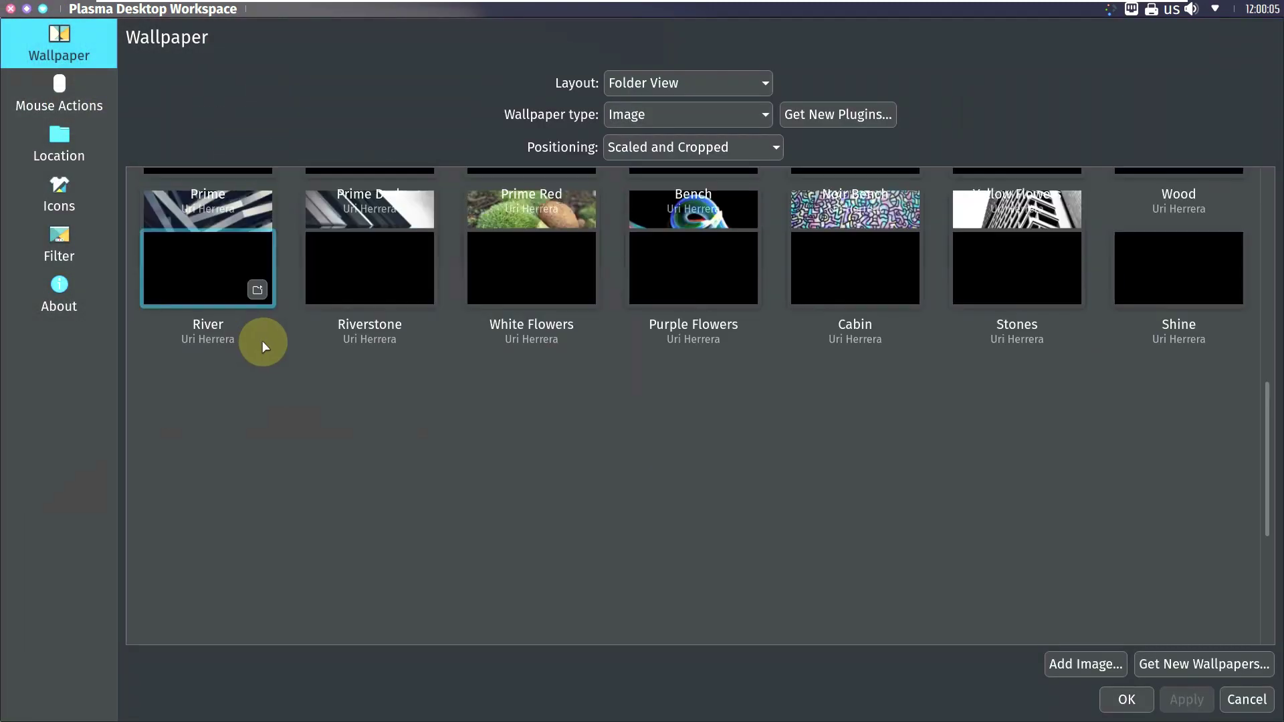
pyautogui.scroll(1, 348, 448)
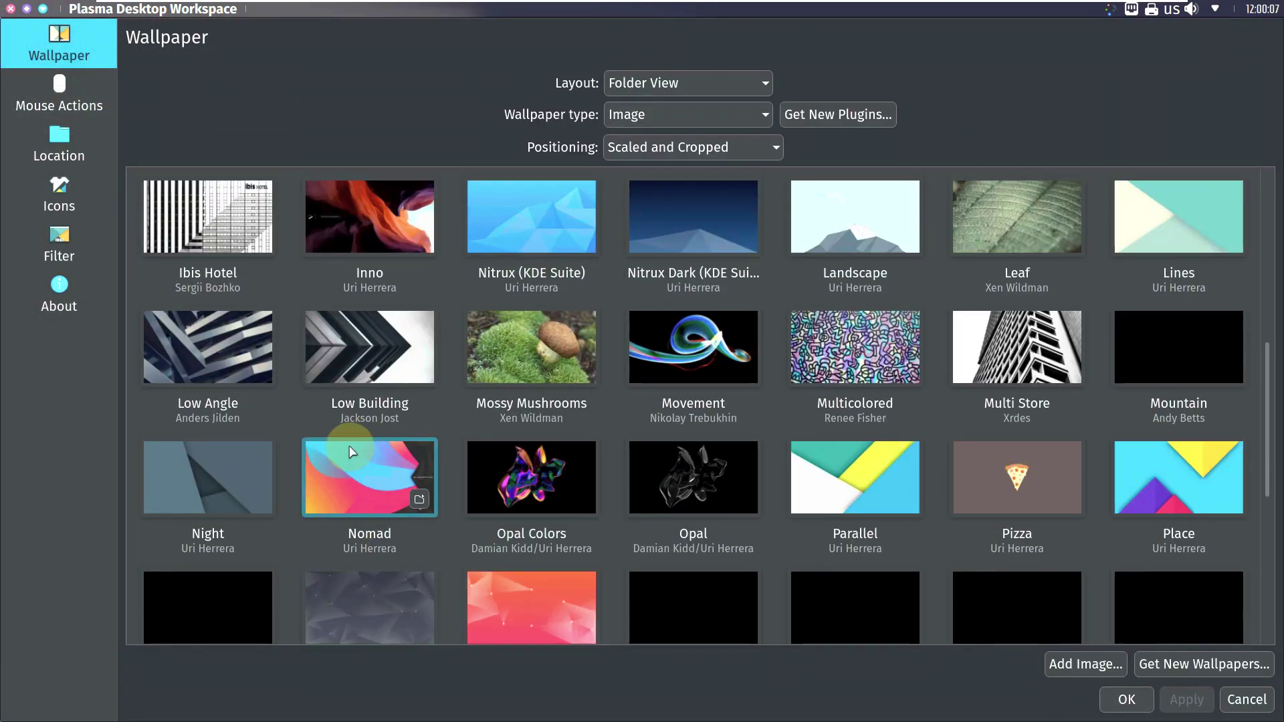
pyautogui.scroll(4, 350, 451)
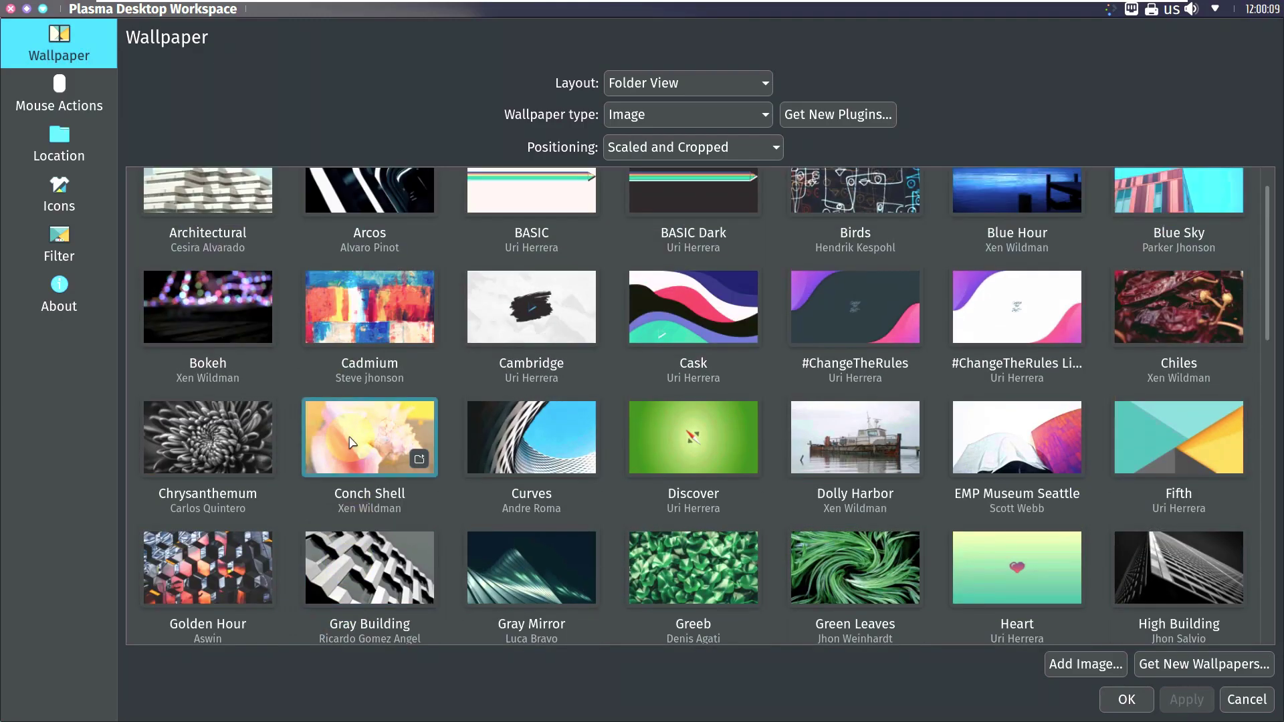
pyautogui.scroll(1, 350, 443)
pyautogui.click(350, 443)
# Step: Select the Nomad wallpaper, apply it and close the settings with OK
pyautogui.scroll(-6, 350, 442)
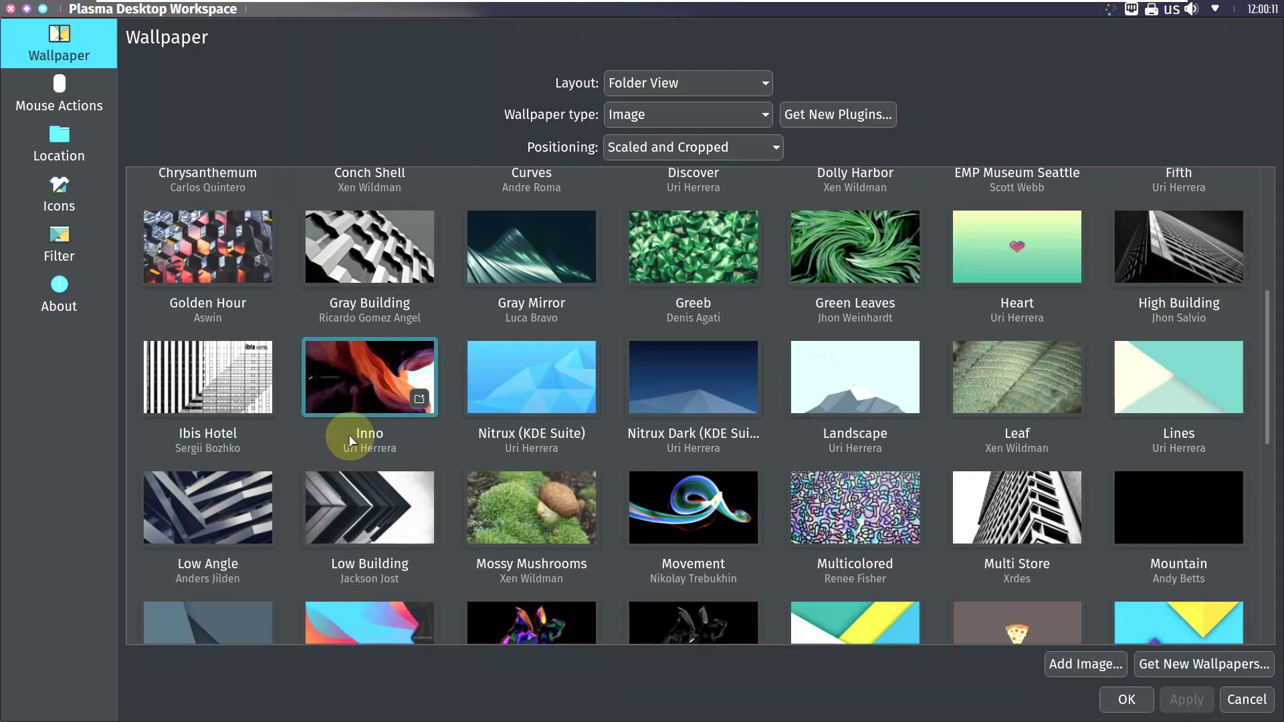
pyautogui.scroll(-3, 349, 442)
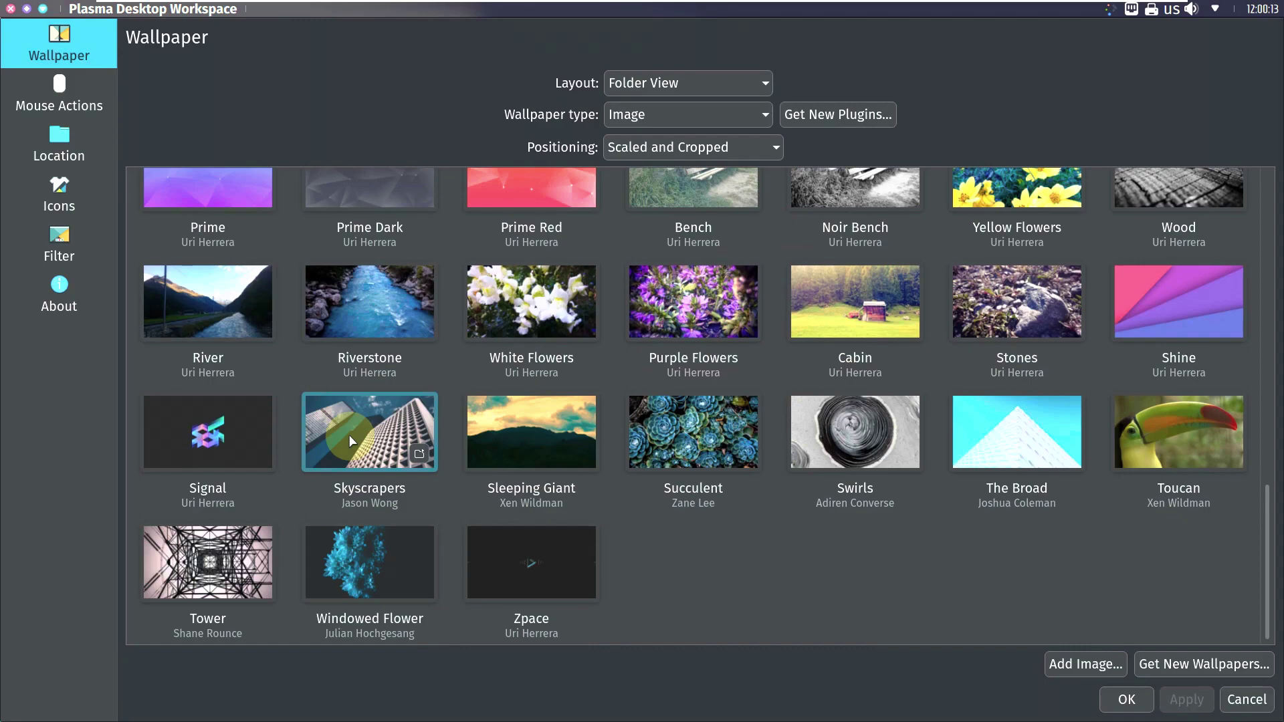
pyautogui.scroll(2, 350, 442)
pyautogui.scroll(2, 349, 442)
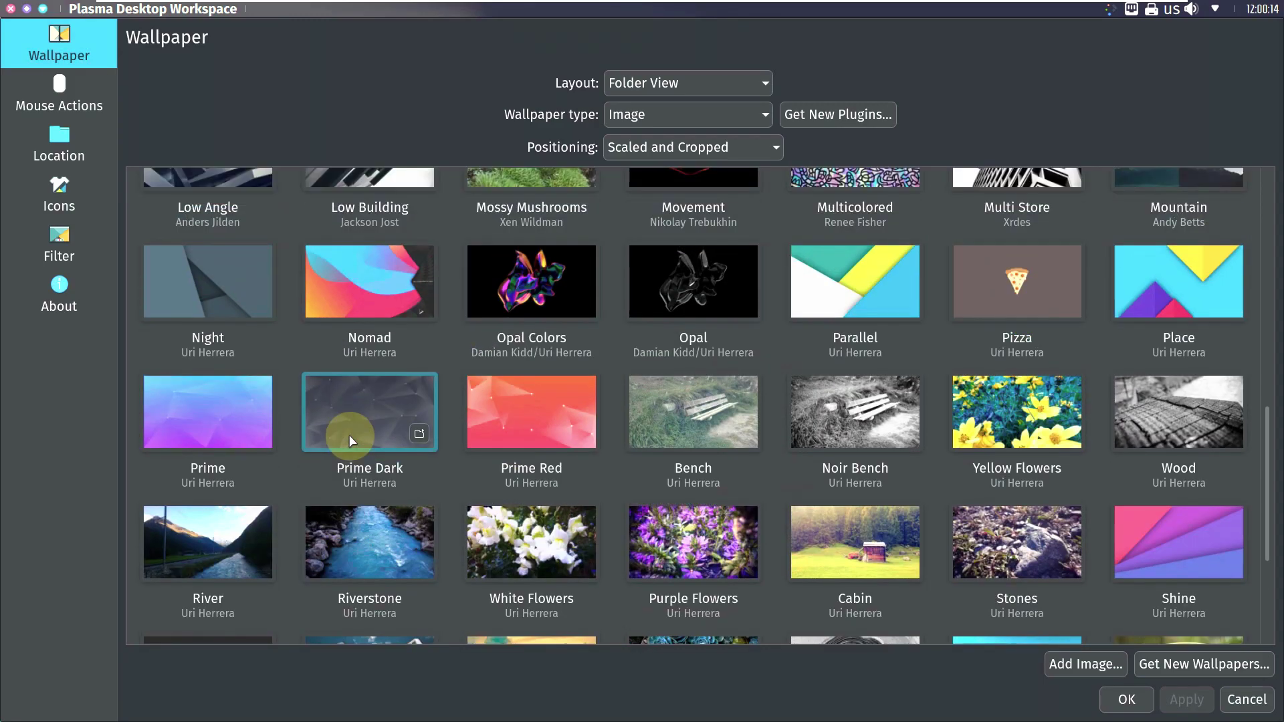
pyautogui.click(382, 313)
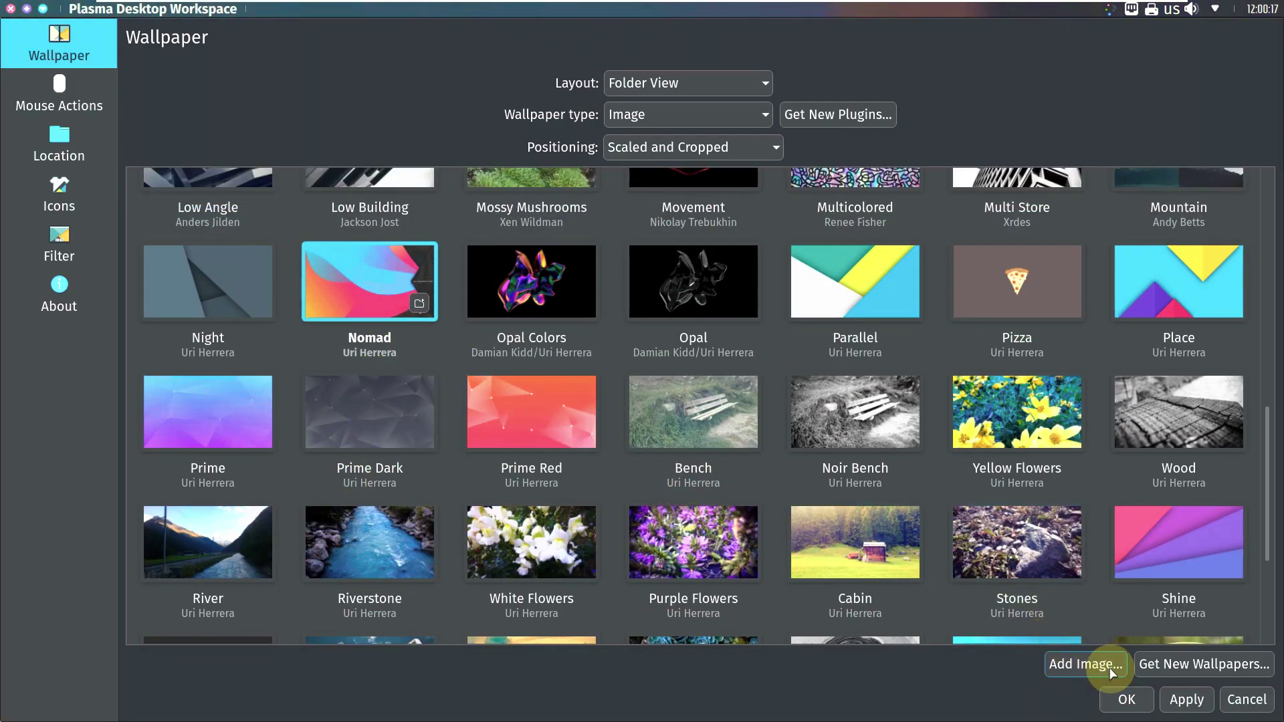
pyautogui.click(1187, 699)
pyautogui.click(1138, 699)
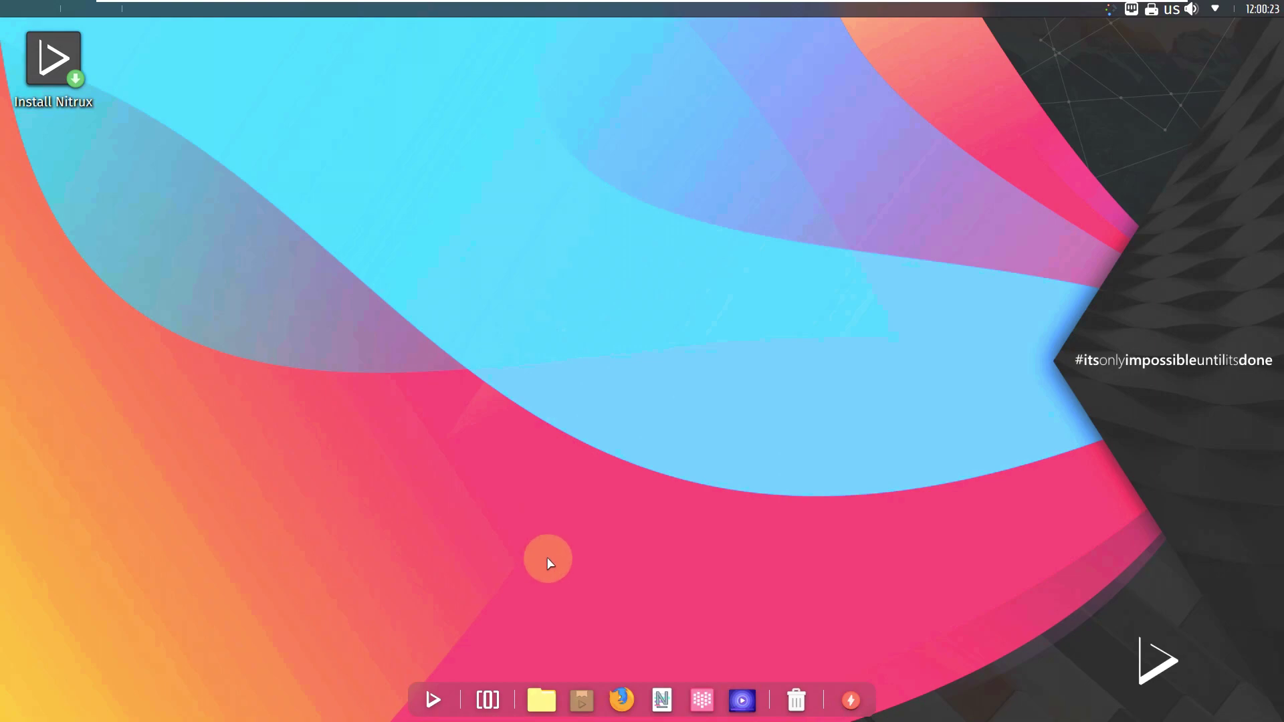
pyautogui.click(548, 707)
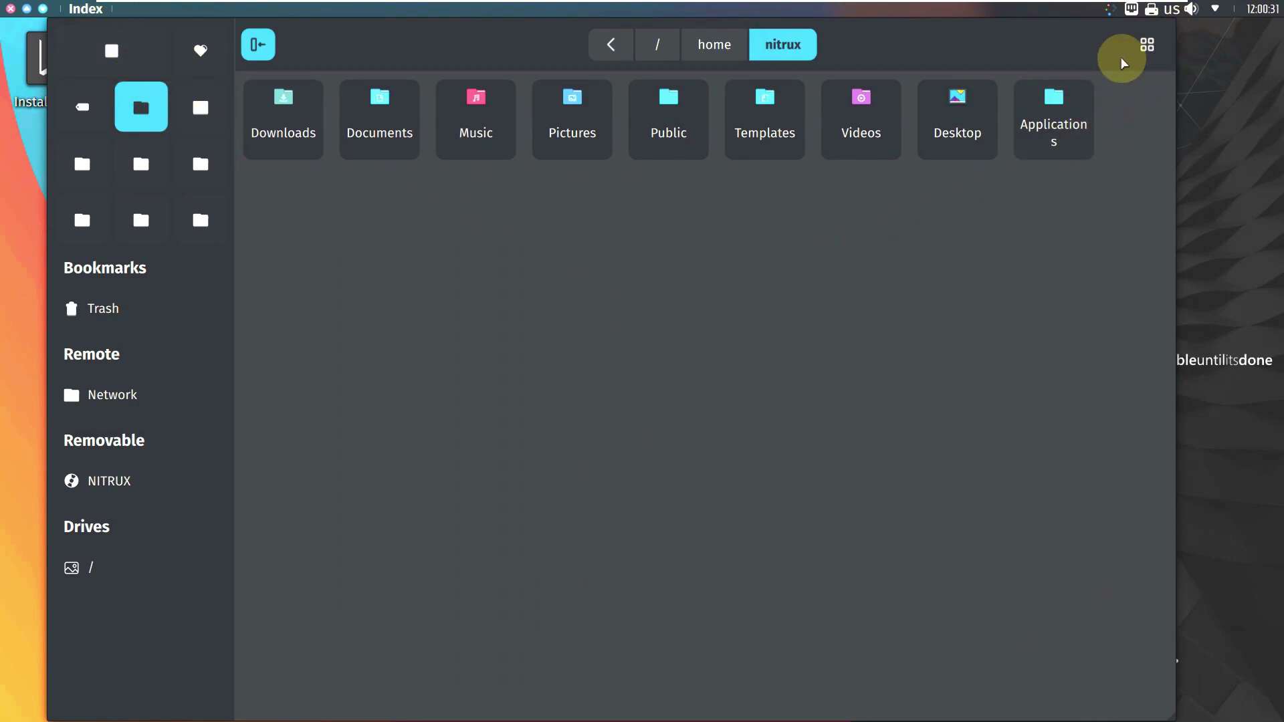
pyautogui.click(1146, 44)
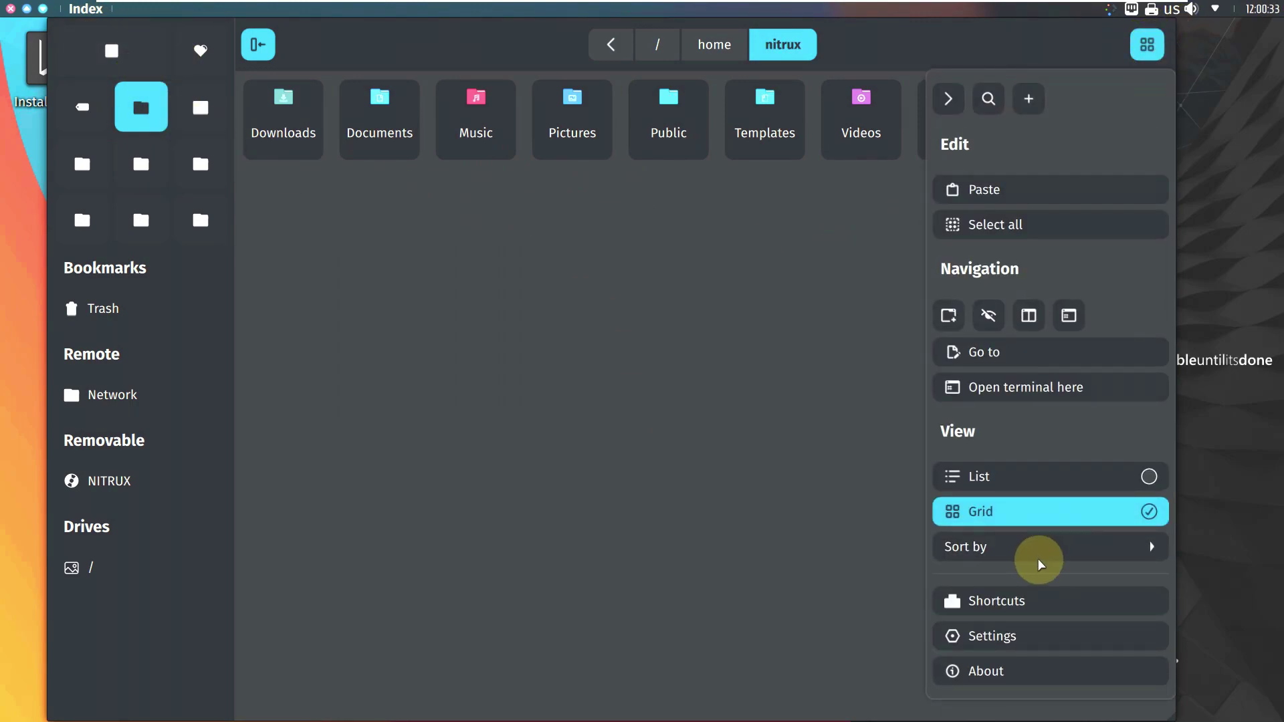
pyautogui.click(1034, 674)
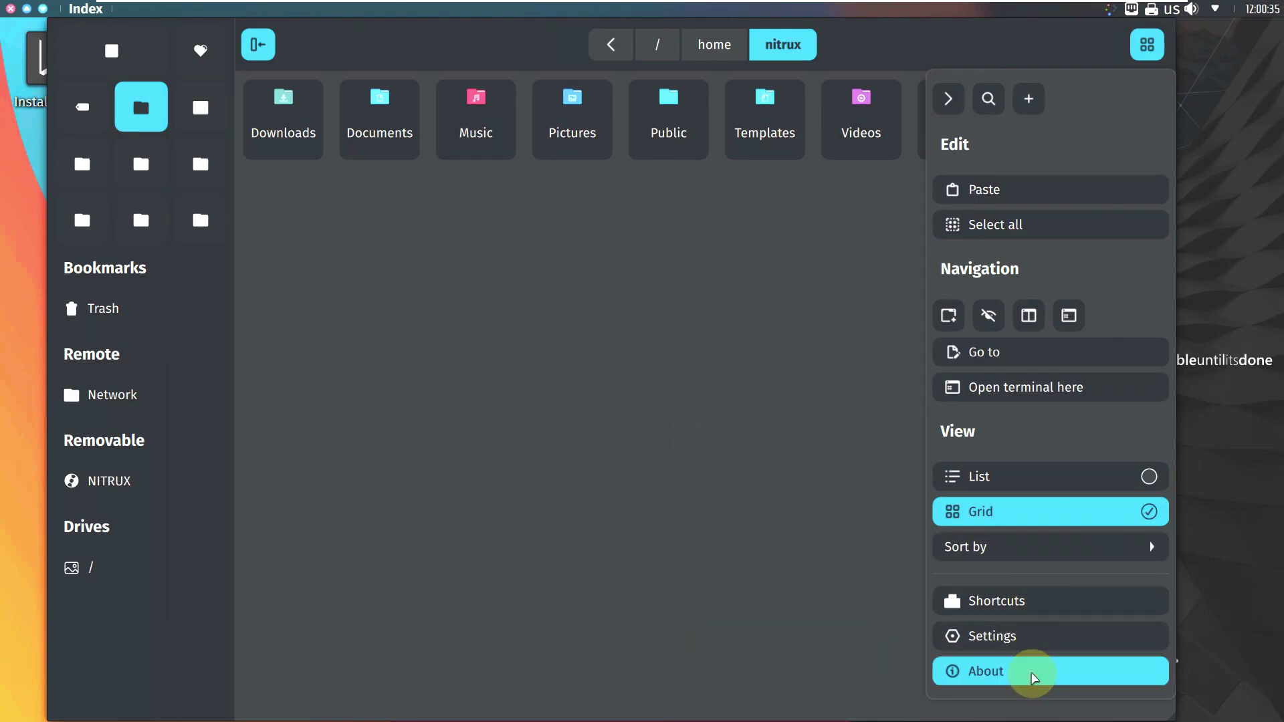
pyautogui.click(378, 336)
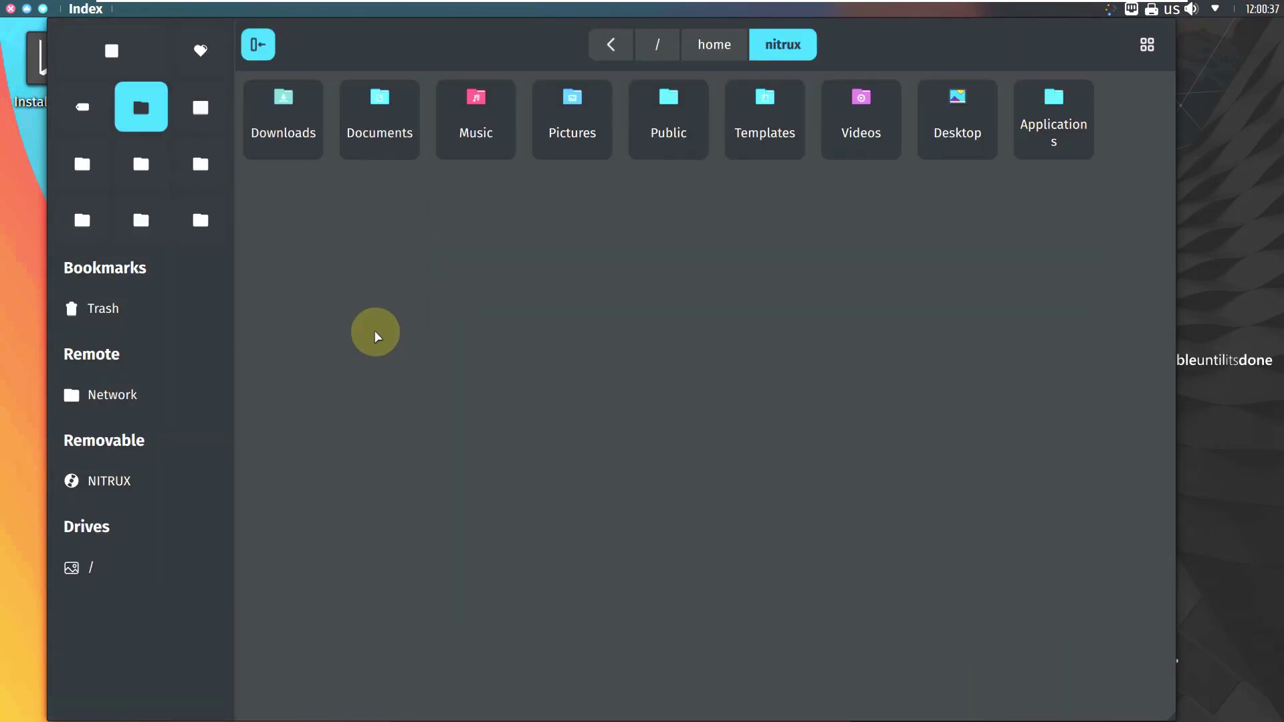
pyautogui.click(10, 9)
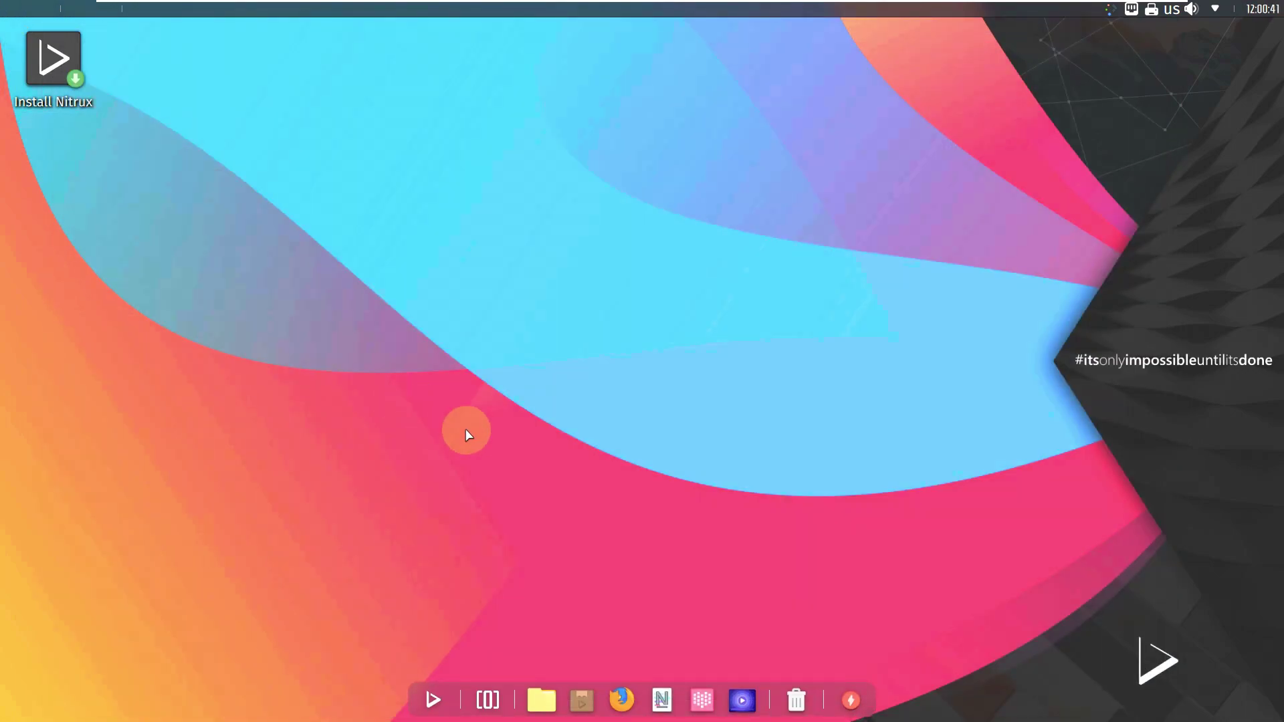
# Step: Launch the Install Nitrux installer and view the release details on its welcome page
pyautogui.rightClick(76, 92)
pyautogui.click(555, 174)
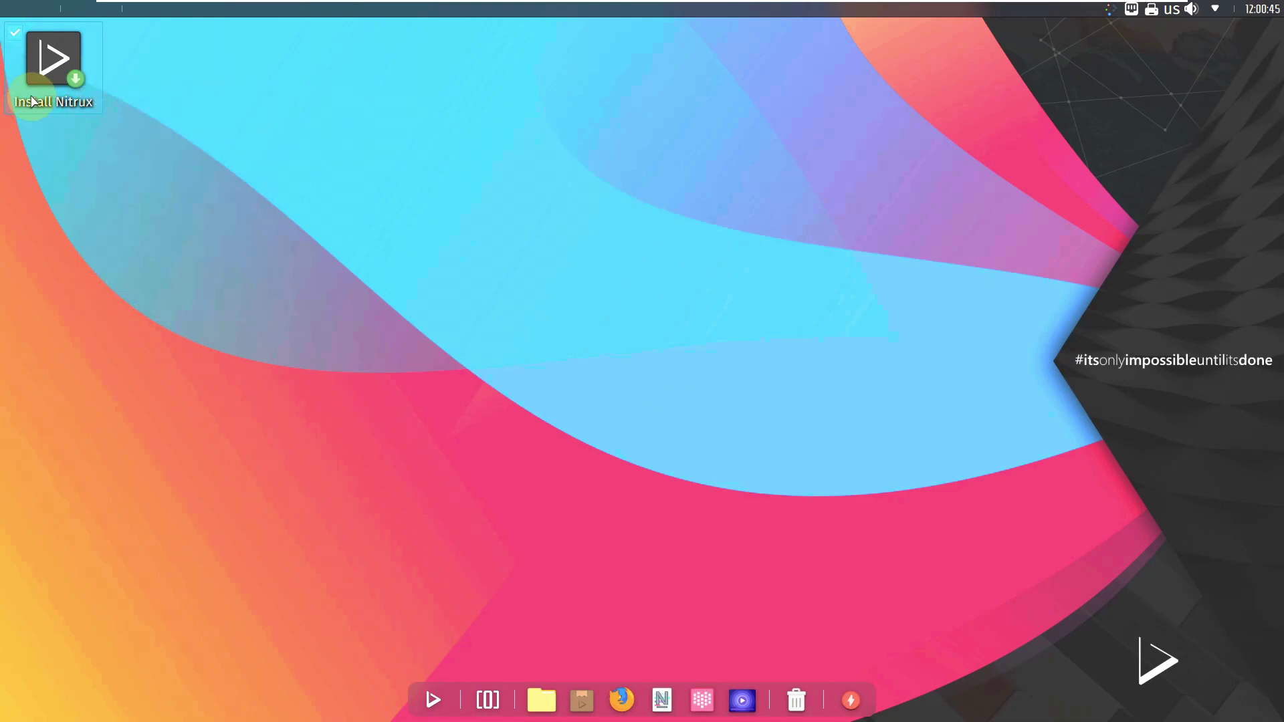
pyautogui.moveTo(31, 101); pyautogui.dragTo(33, 174)
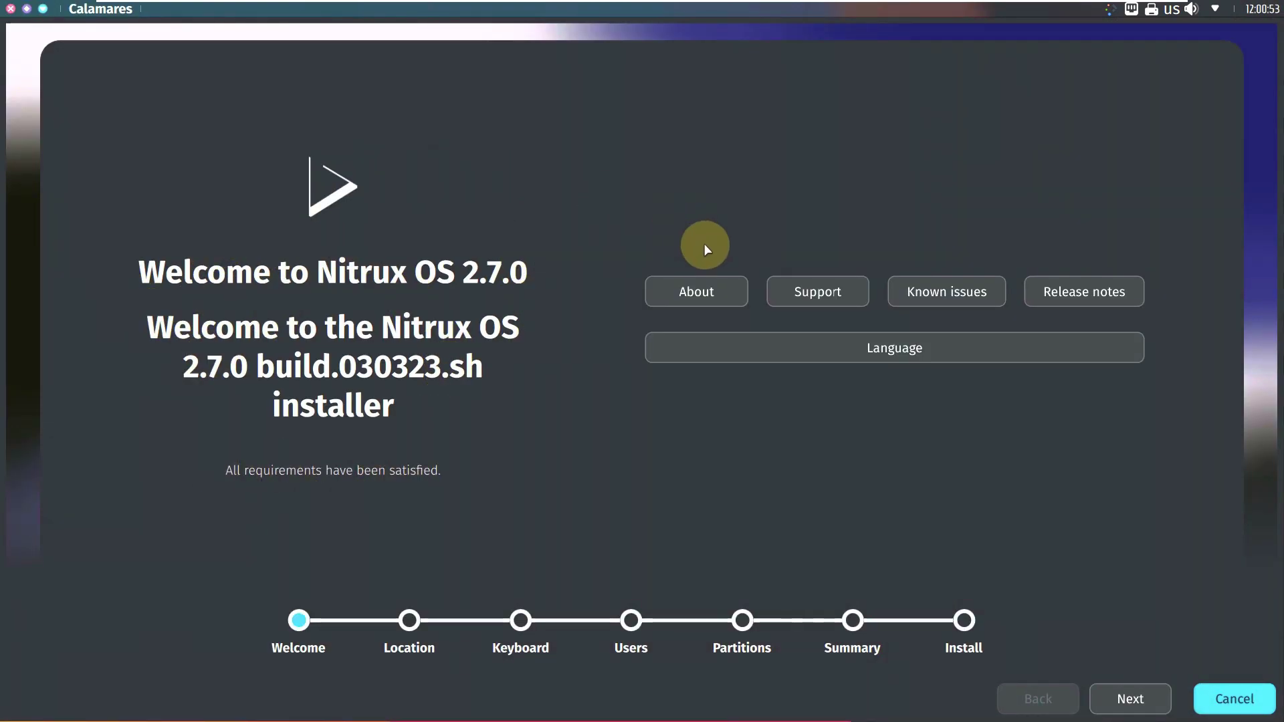
pyautogui.click(708, 299)
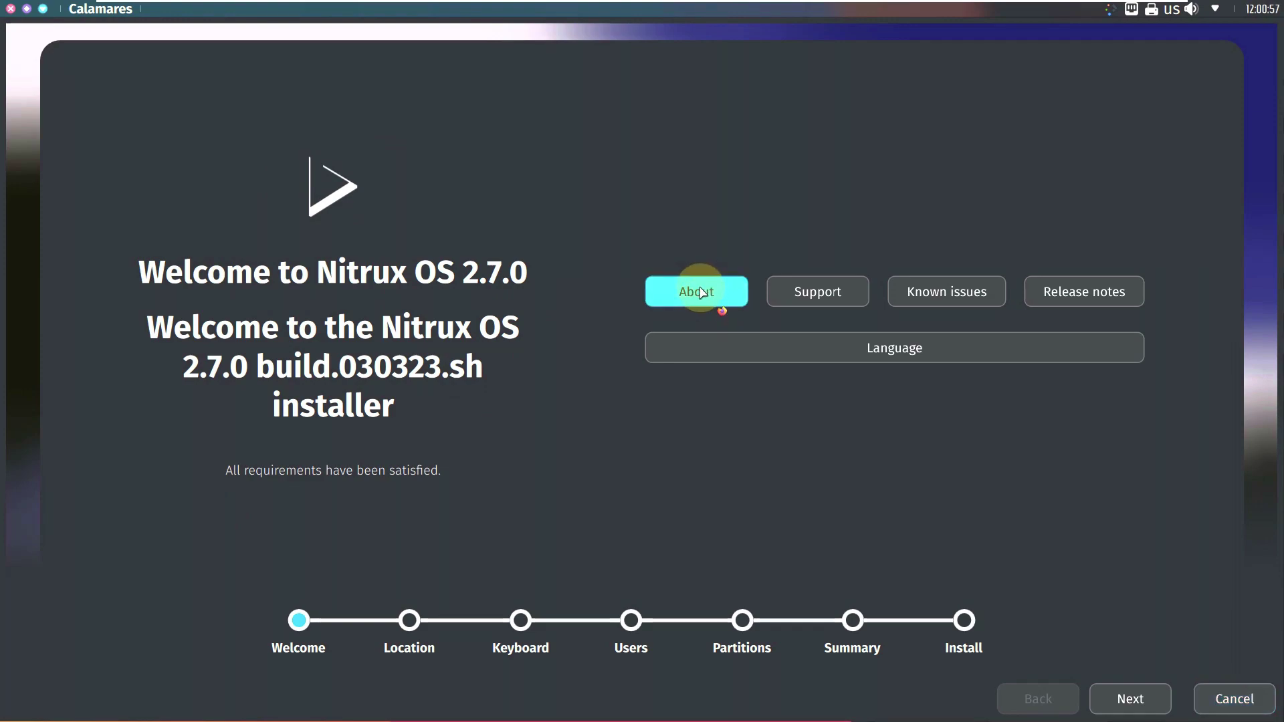
pyautogui.click(1135, 695)
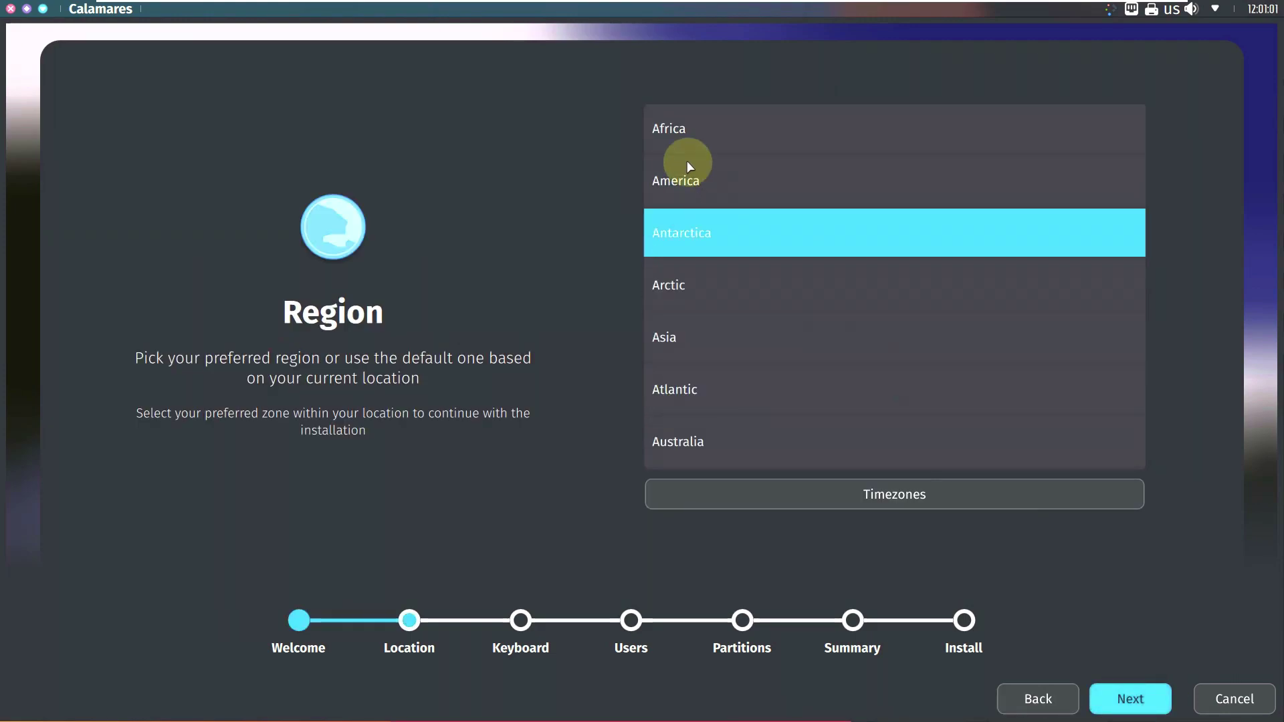
# Step: Set the timezone to America / Los Angeles and continue to the keyboard step
pyautogui.click(687, 171)
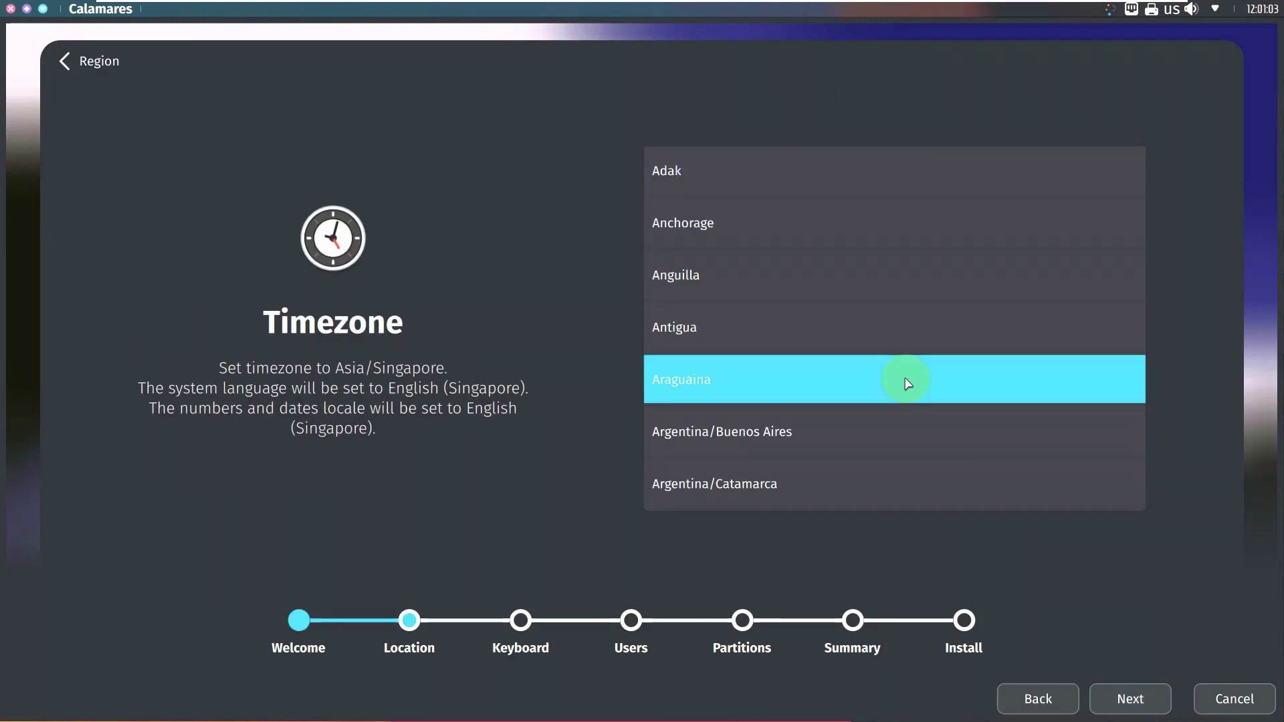
pyautogui.scroll(-5, 908, 383)
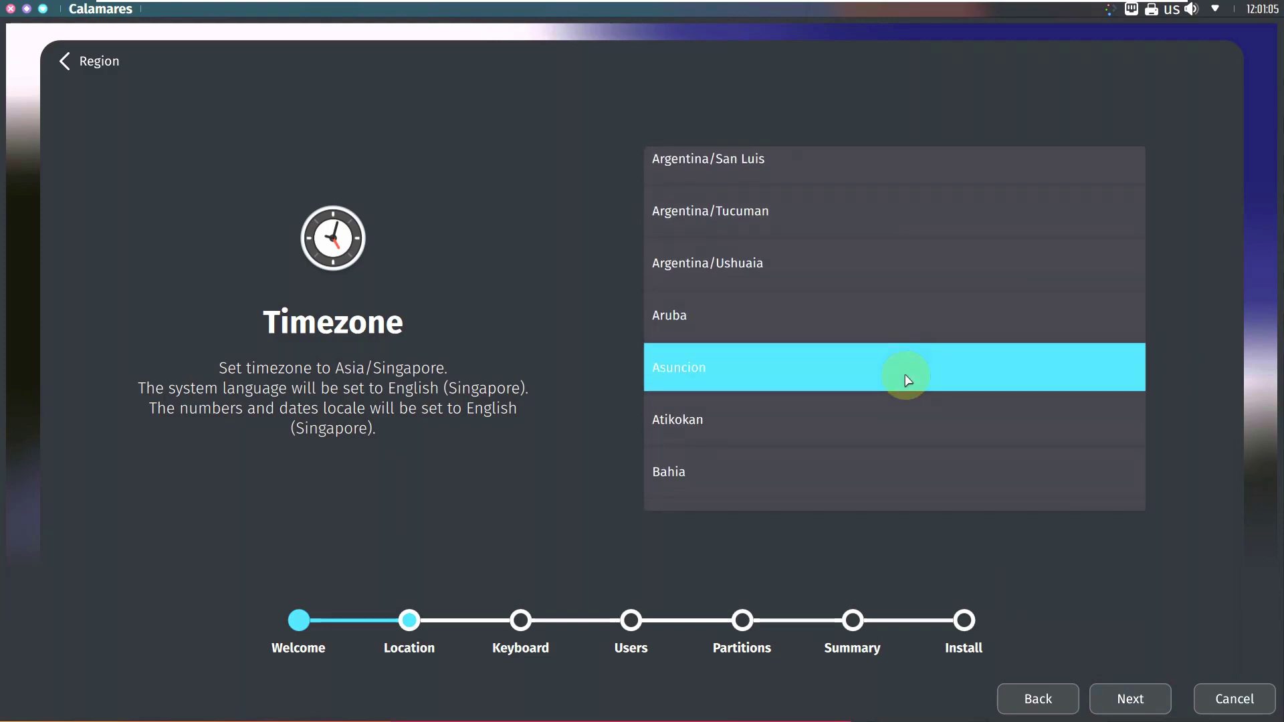
pyautogui.scroll(-13, 907, 380)
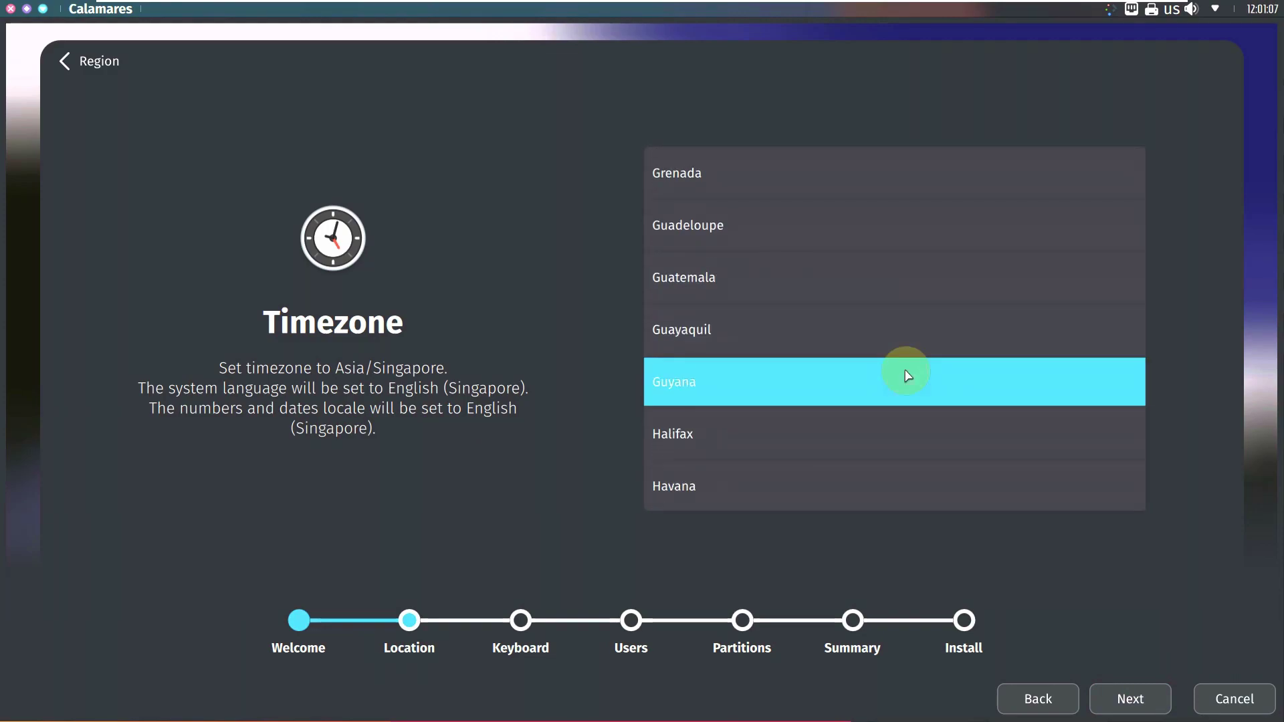
pyautogui.scroll(-12, 908, 376)
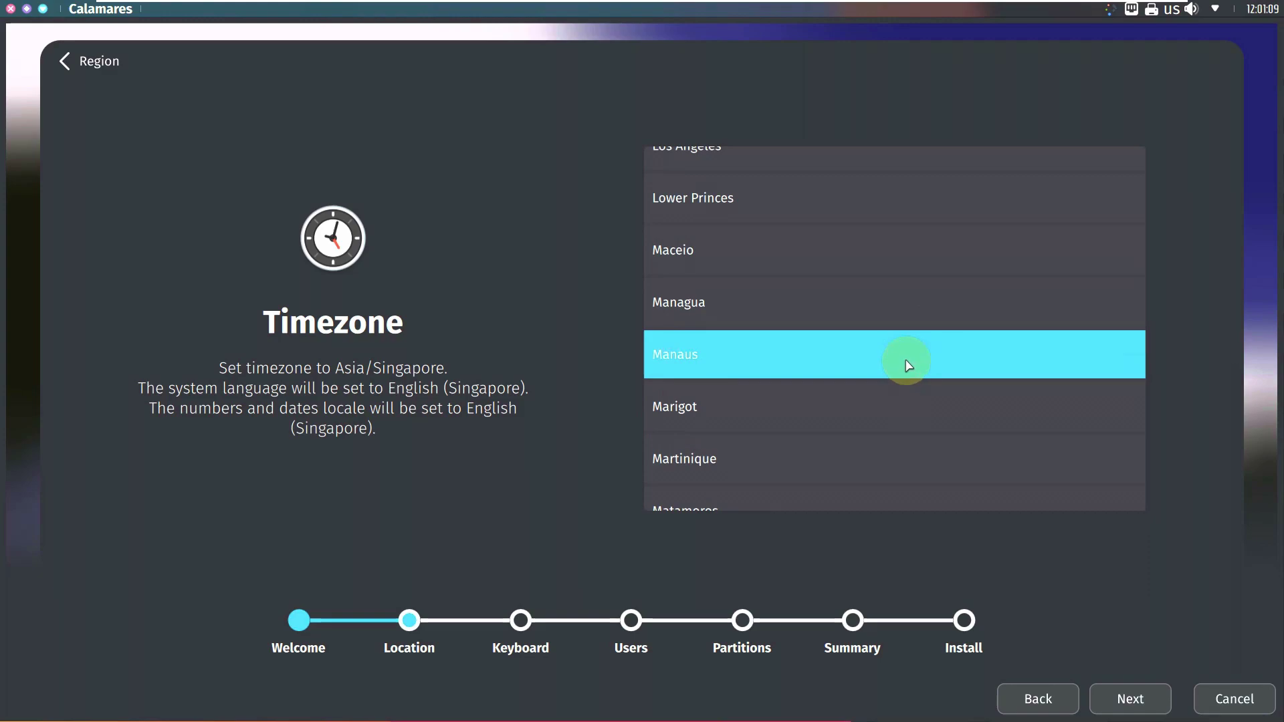
pyautogui.click(773, 178)
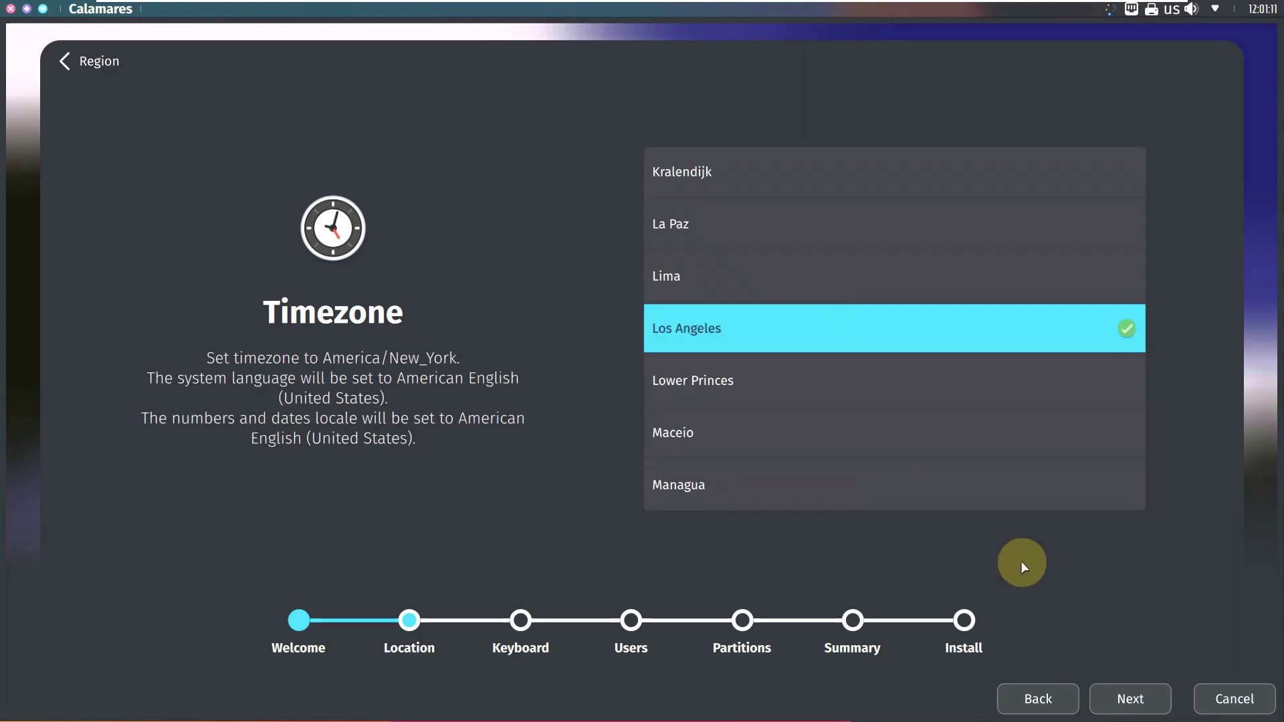
pyautogui.click(1130, 697)
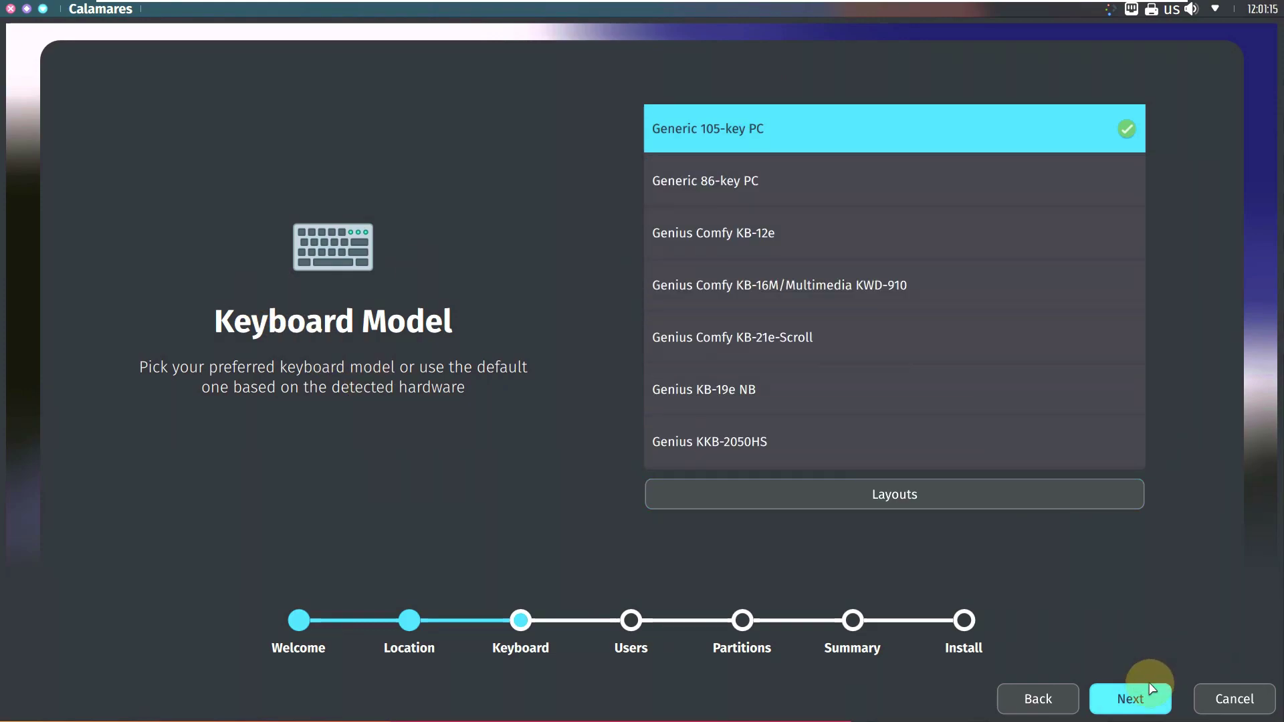
# Step: Keep the Generic 105-key PC keyboard, fill in the user and computer names, and enable automatic login
pyautogui.click(1147, 694)
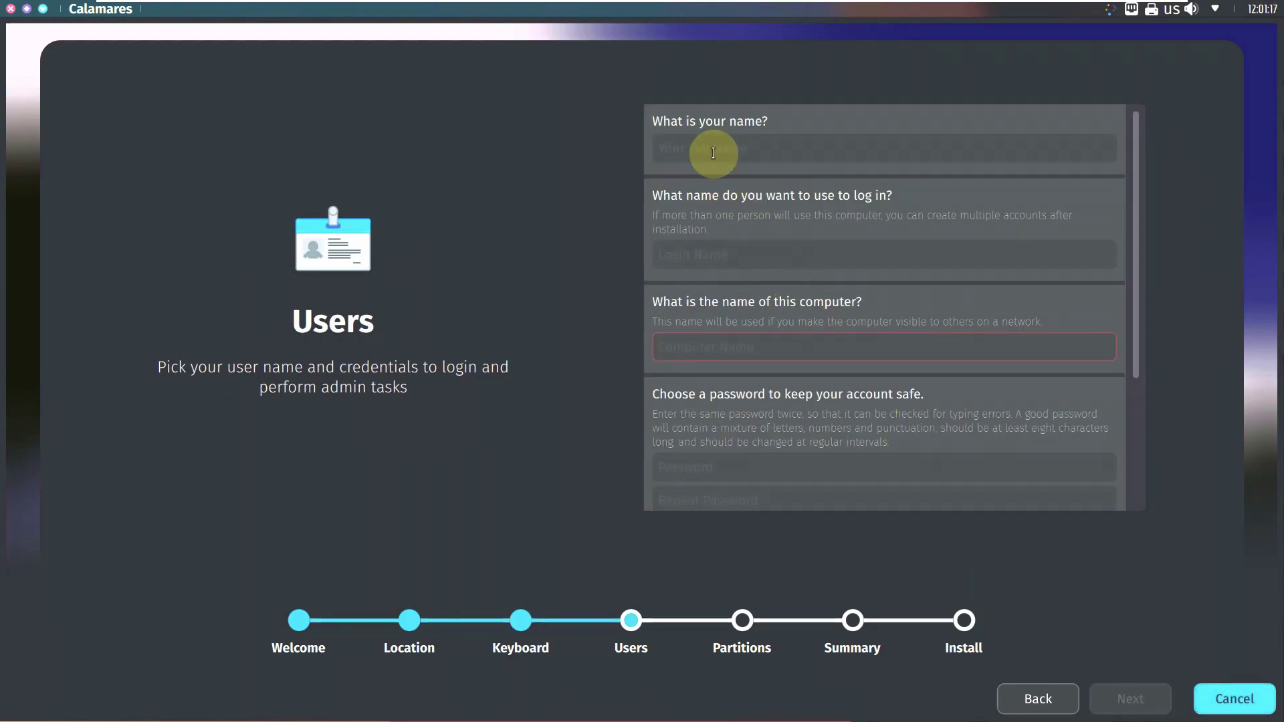
pyautogui.click(713, 151)
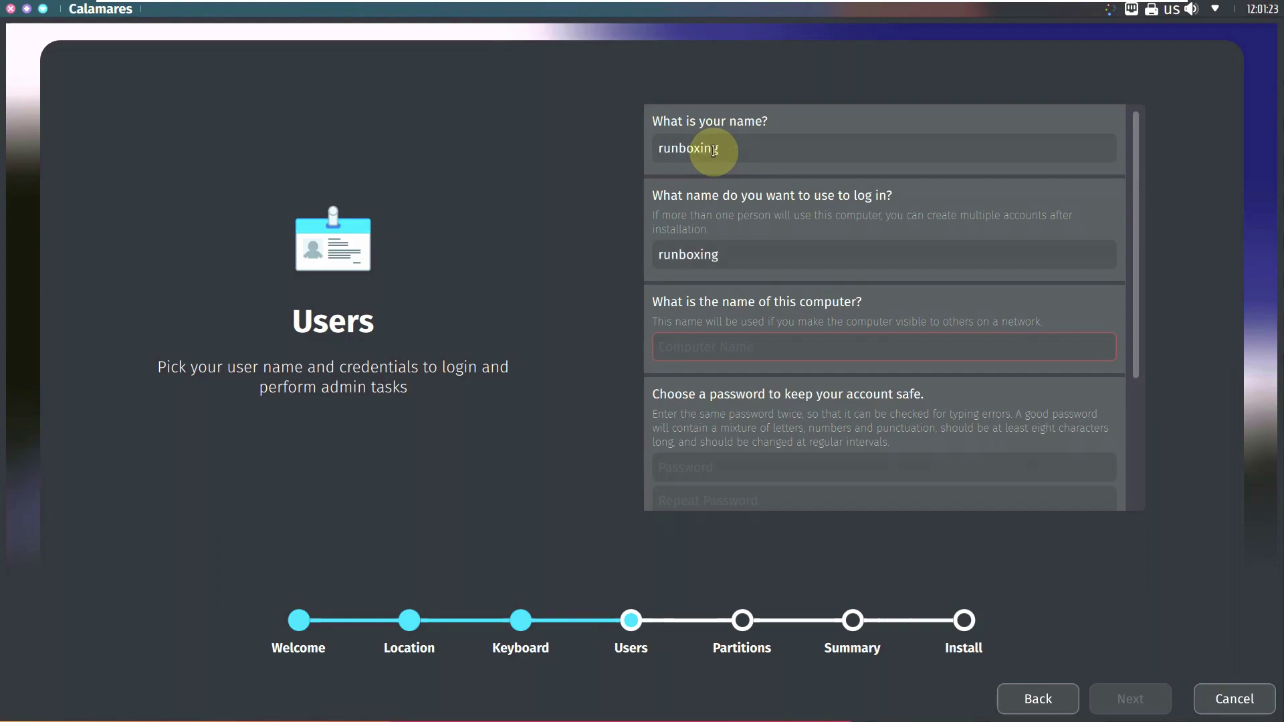
pyautogui.click(749, 343)
pyautogui.write('runboxing')
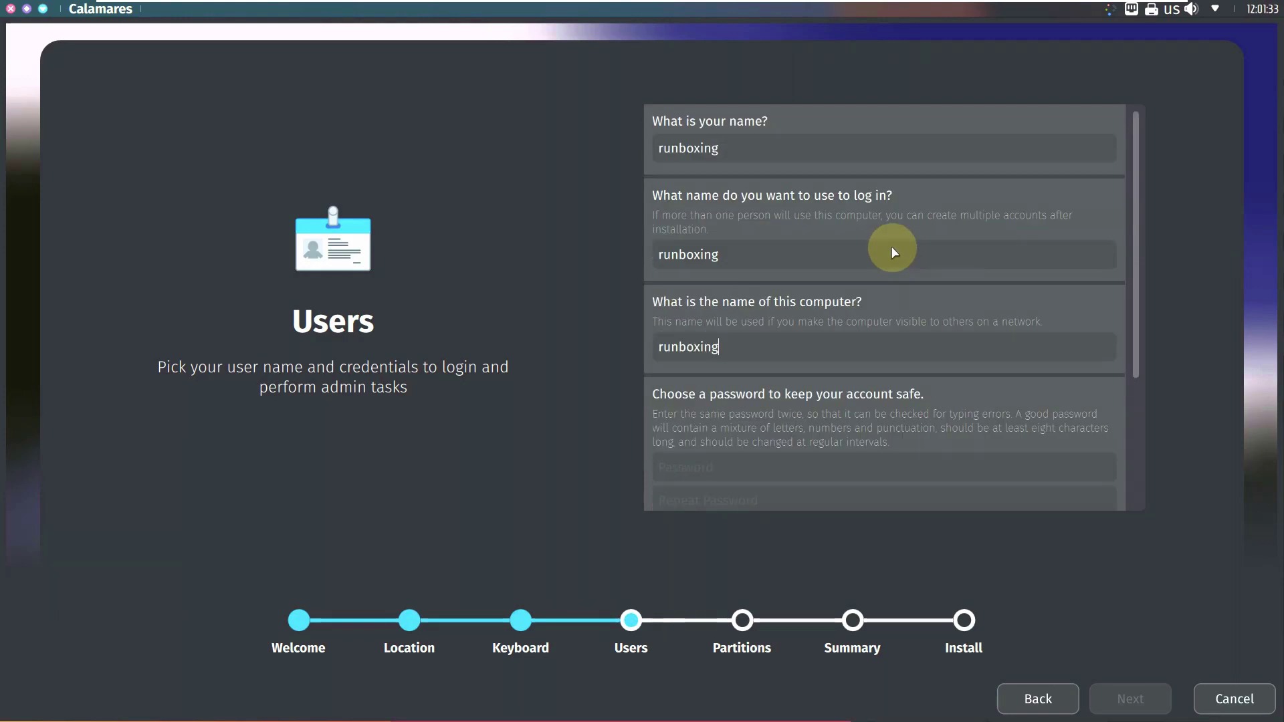
pyautogui.scroll(-3, 891, 246)
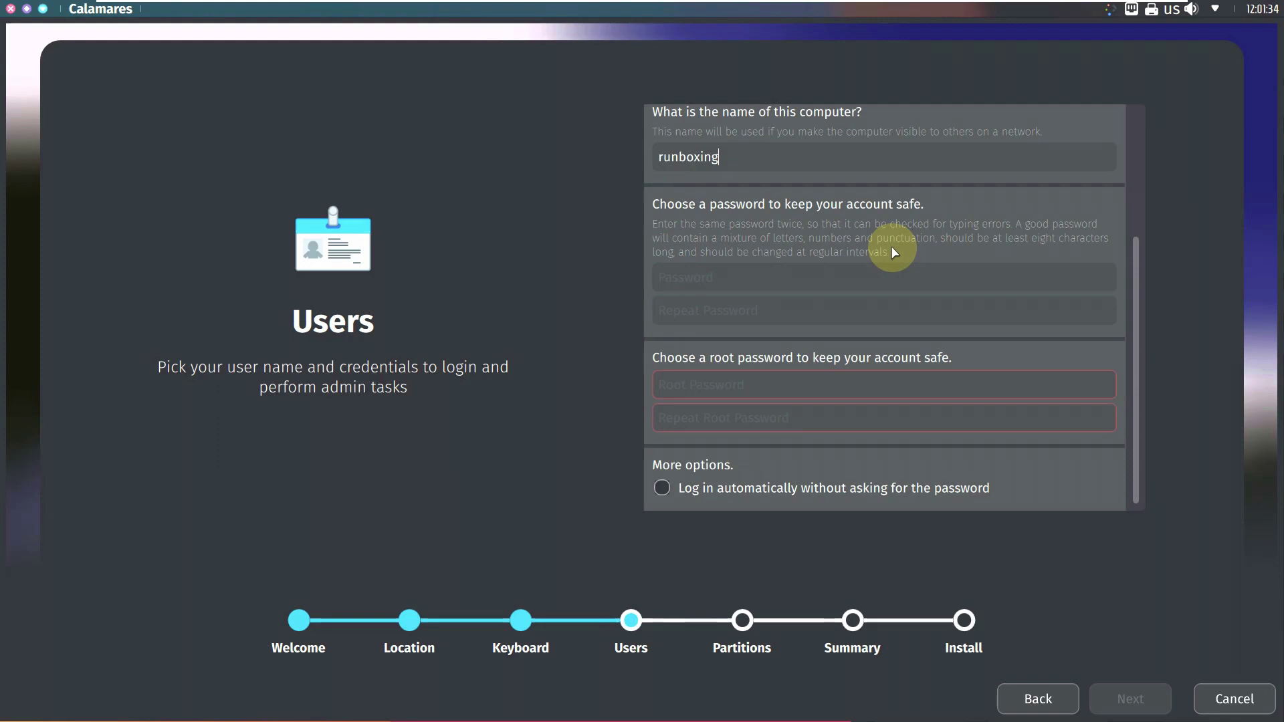
pyautogui.click(780, 492)
# Step: Enter and confirm the root password, then repeat the account password
pyautogui.click(731, 382)
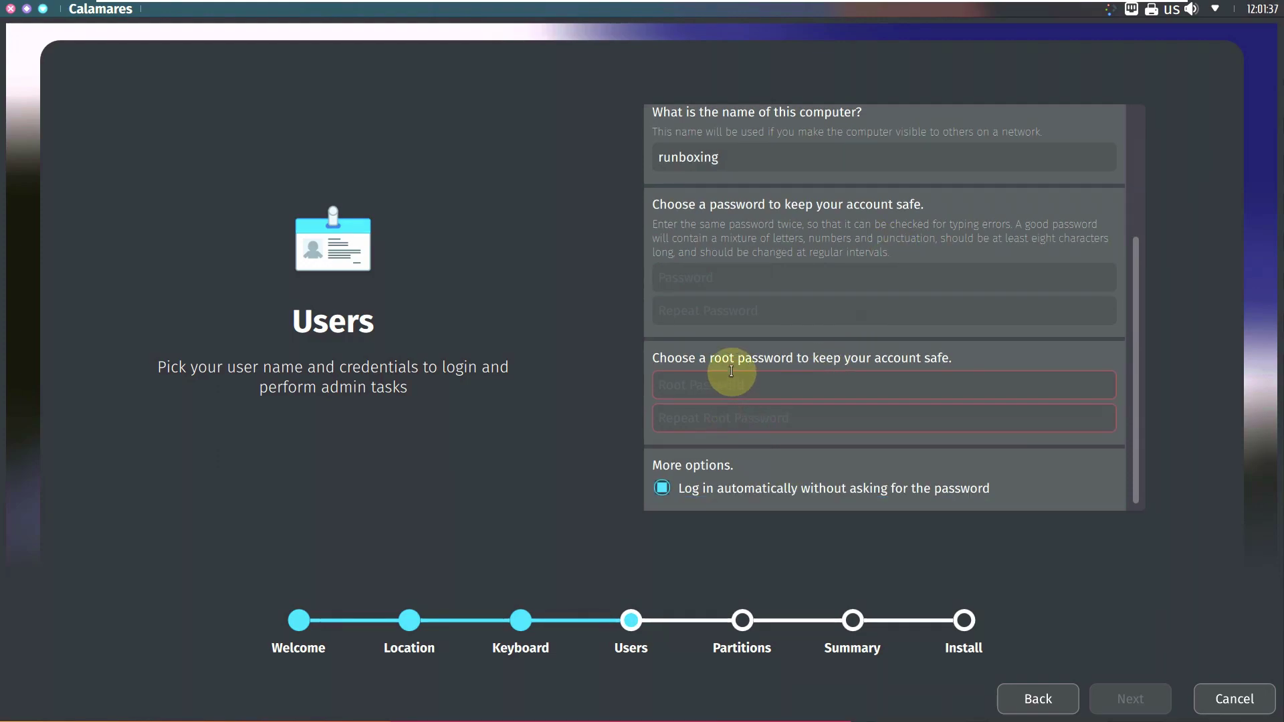
pyautogui.write('12')
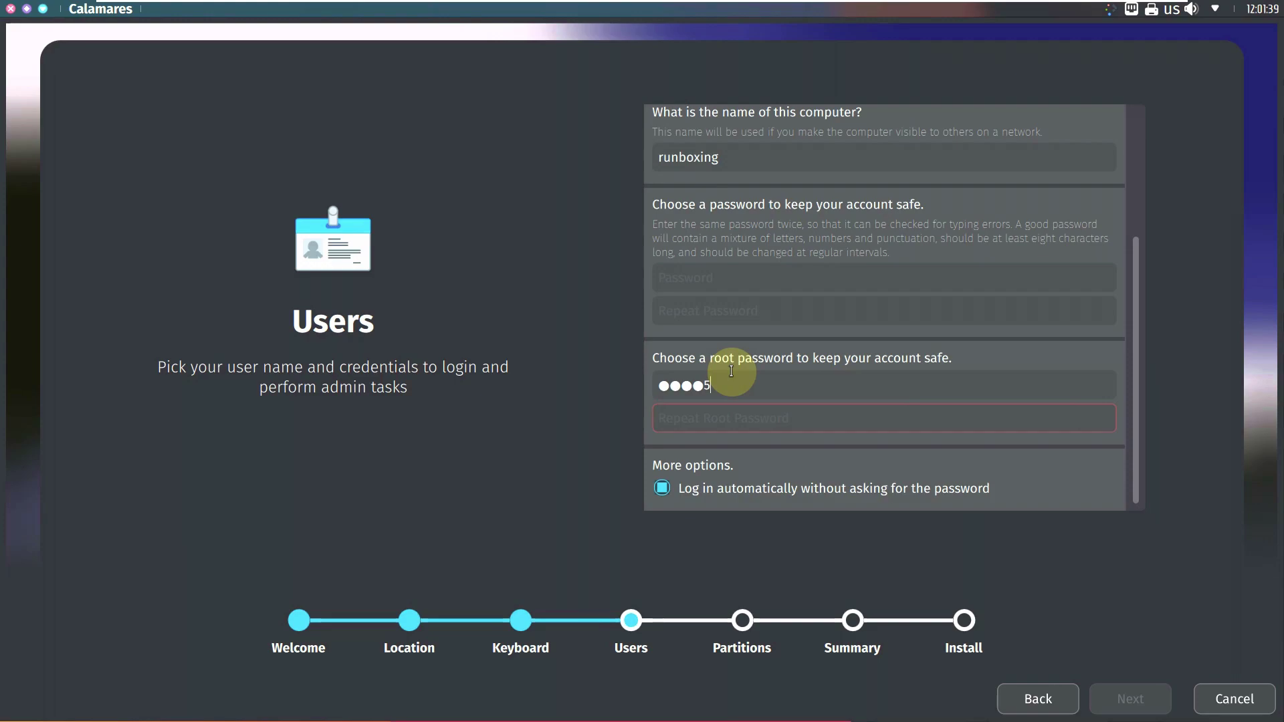
pyautogui.click(711, 418)
pyautogui.write('1')
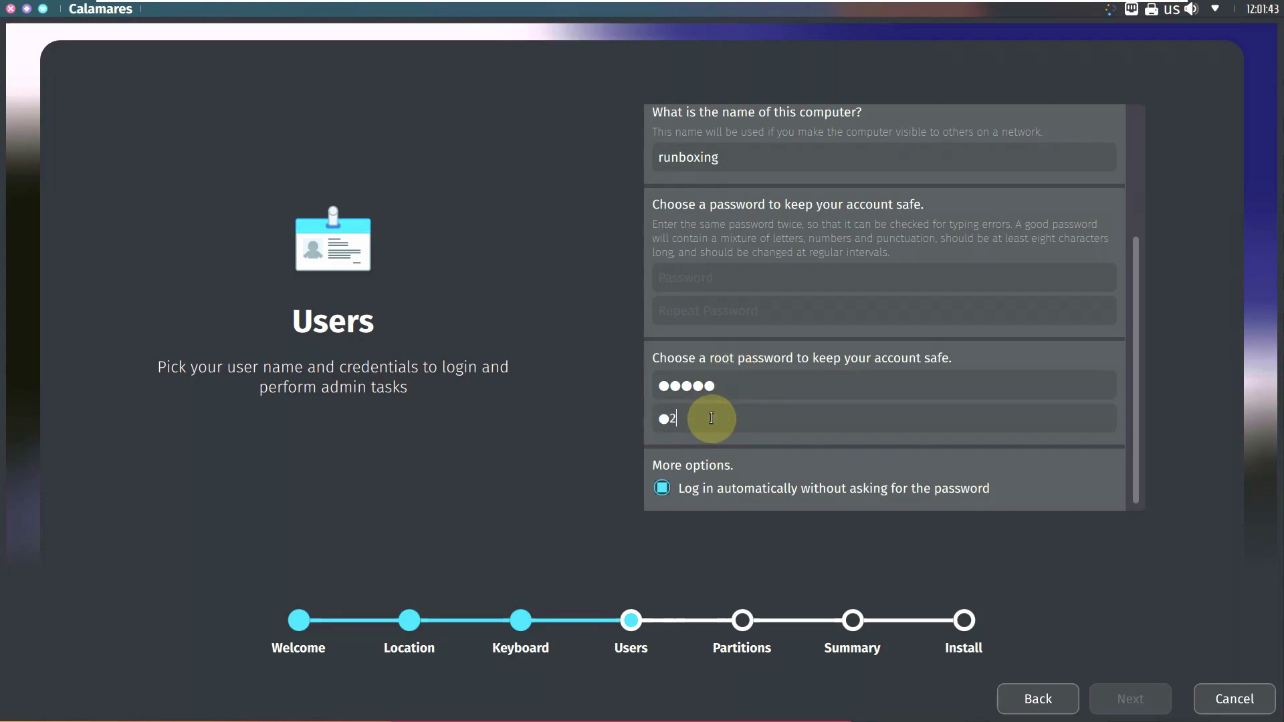
pyautogui.write('2345')
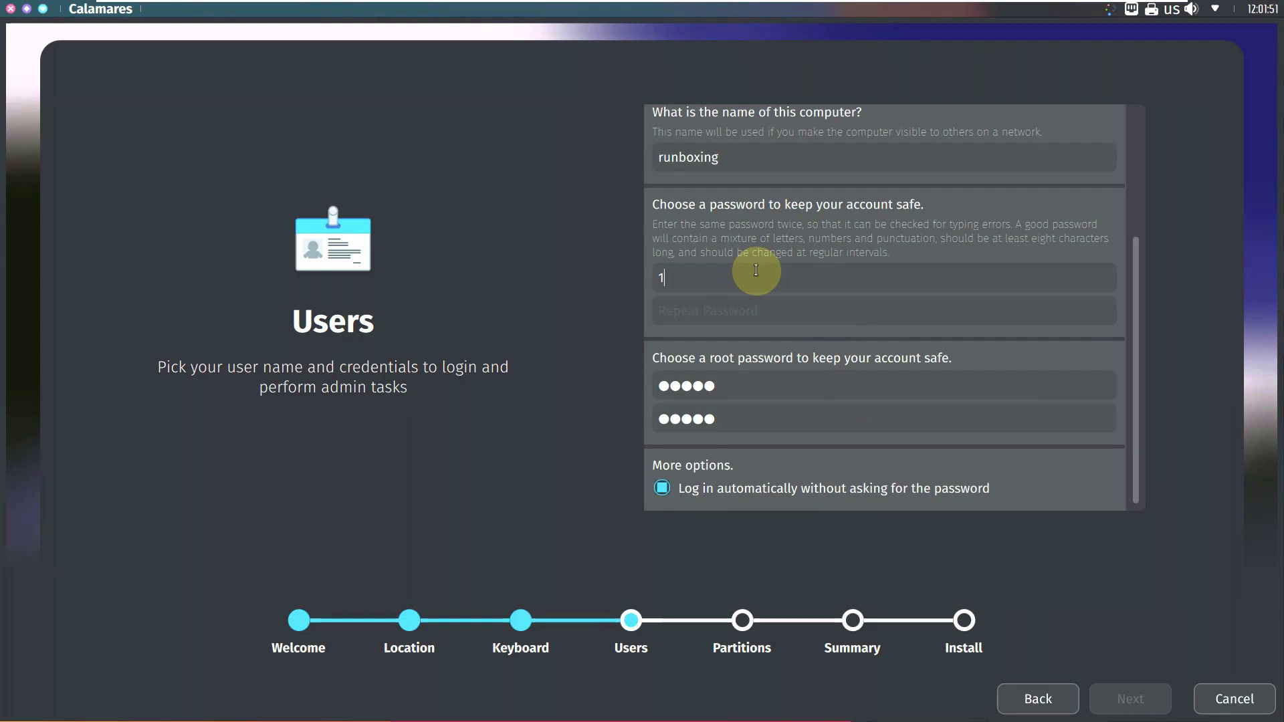
pyautogui.click(742, 308)
pyautogui.write('123')
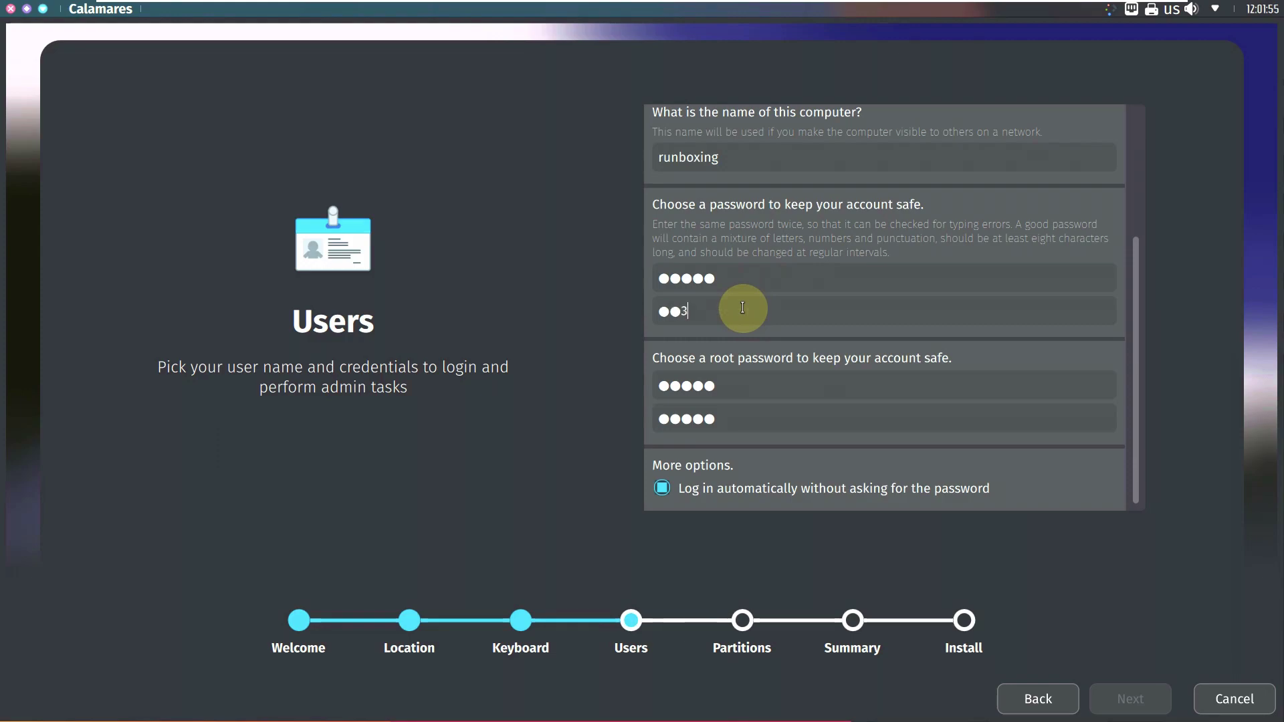
pyautogui.write('45')
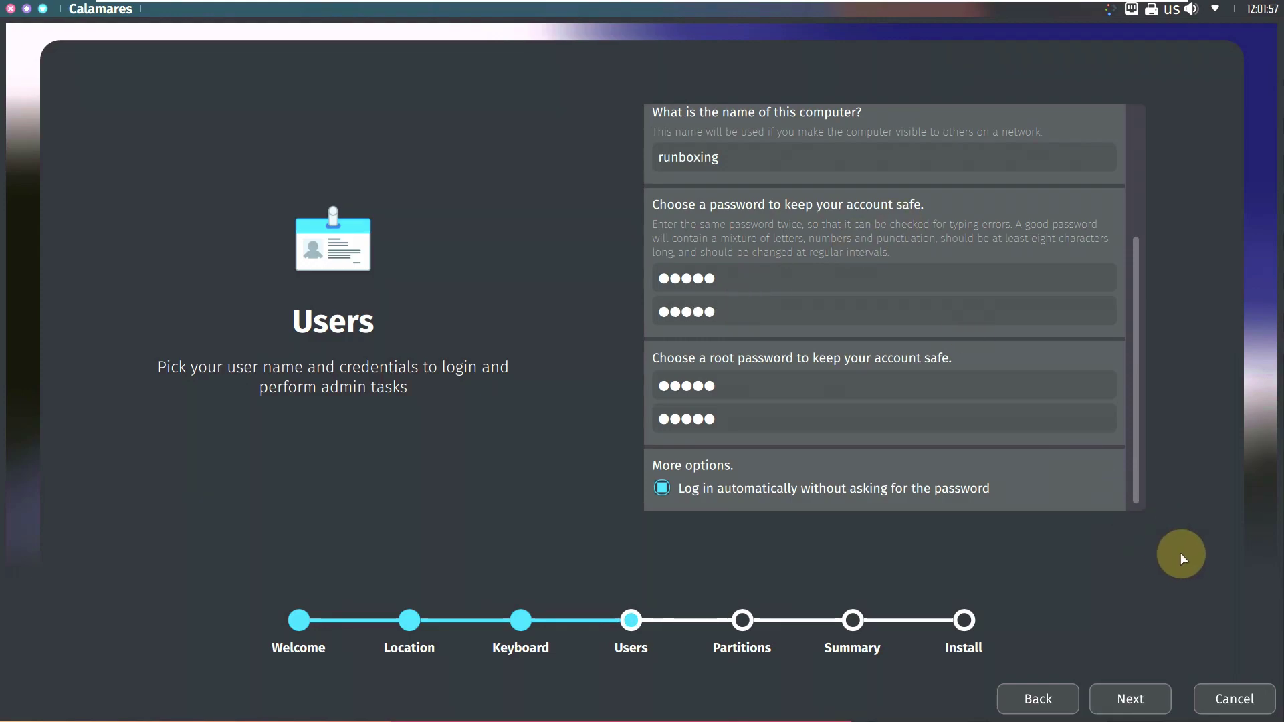
pyautogui.scroll(5, 1037, 483)
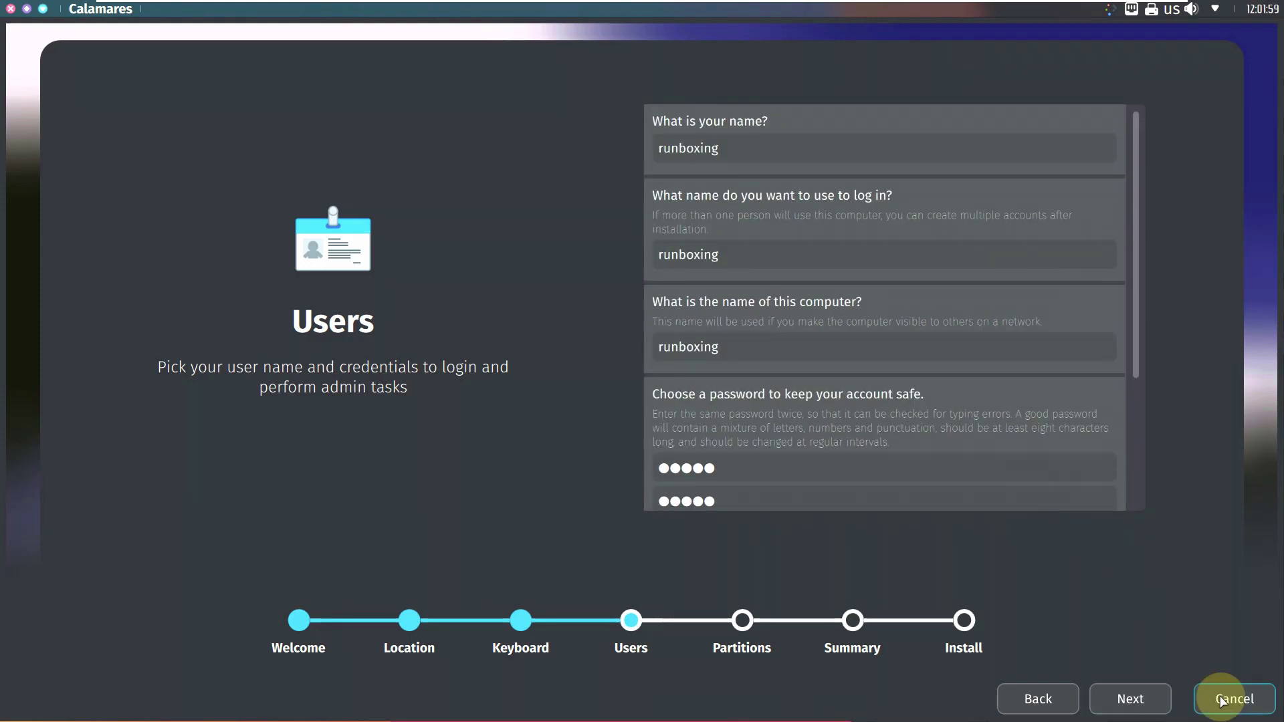
# Step: Choose Erase disk, keeping the swap setting, xfs, no encryption and the Master Boot Record boot loader
pyautogui.click(1137, 697)
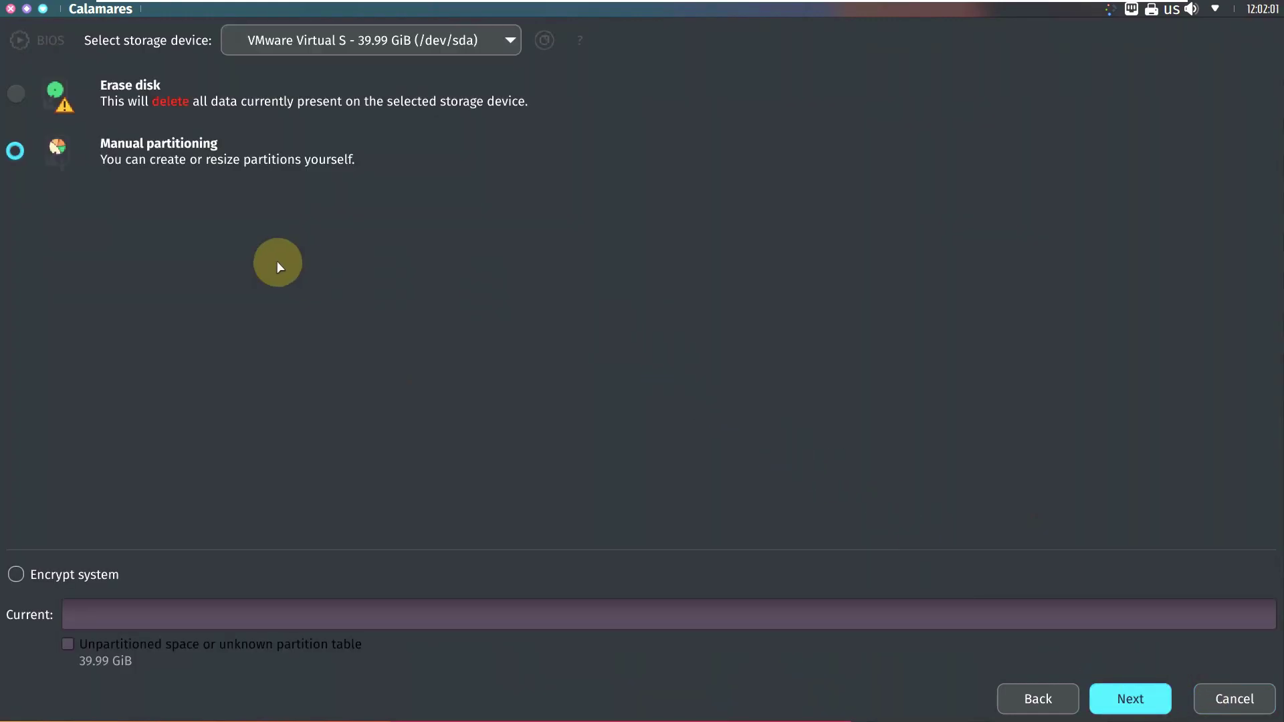
pyautogui.click(15, 91)
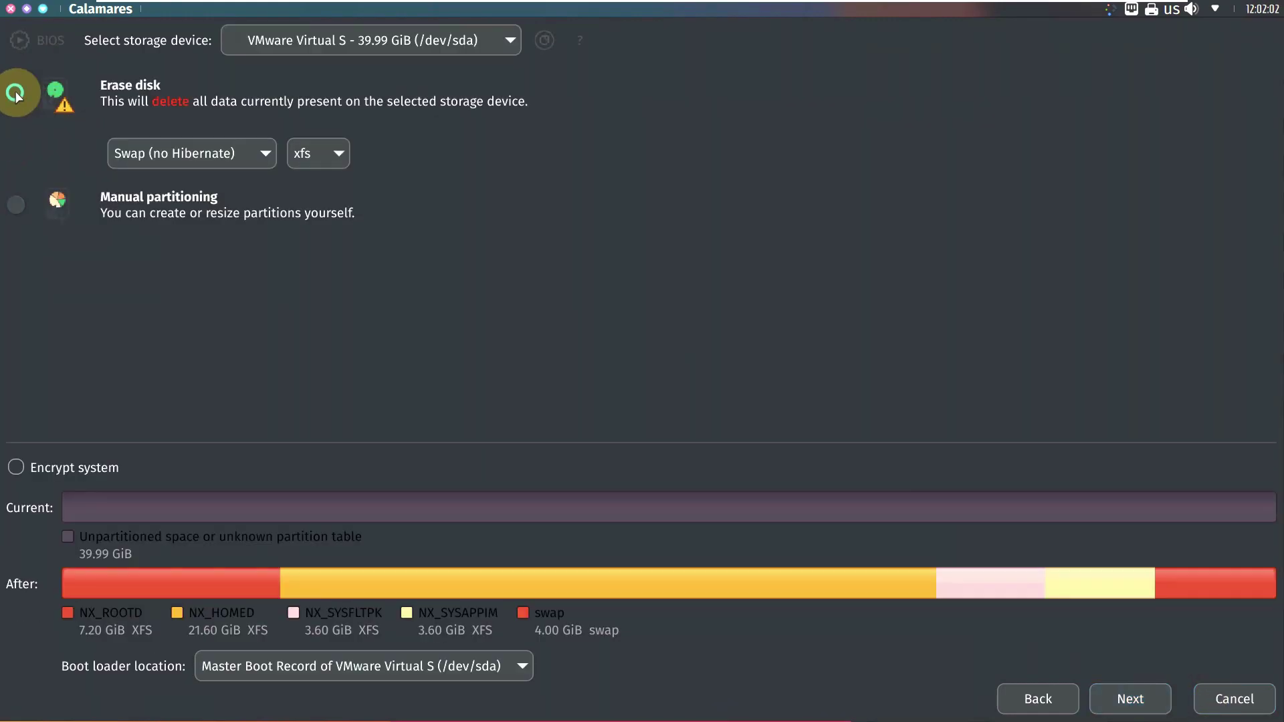
pyautogui.click(164, 155)
pyautogui.click(529, 216)
pyautogui.click(346, 149)
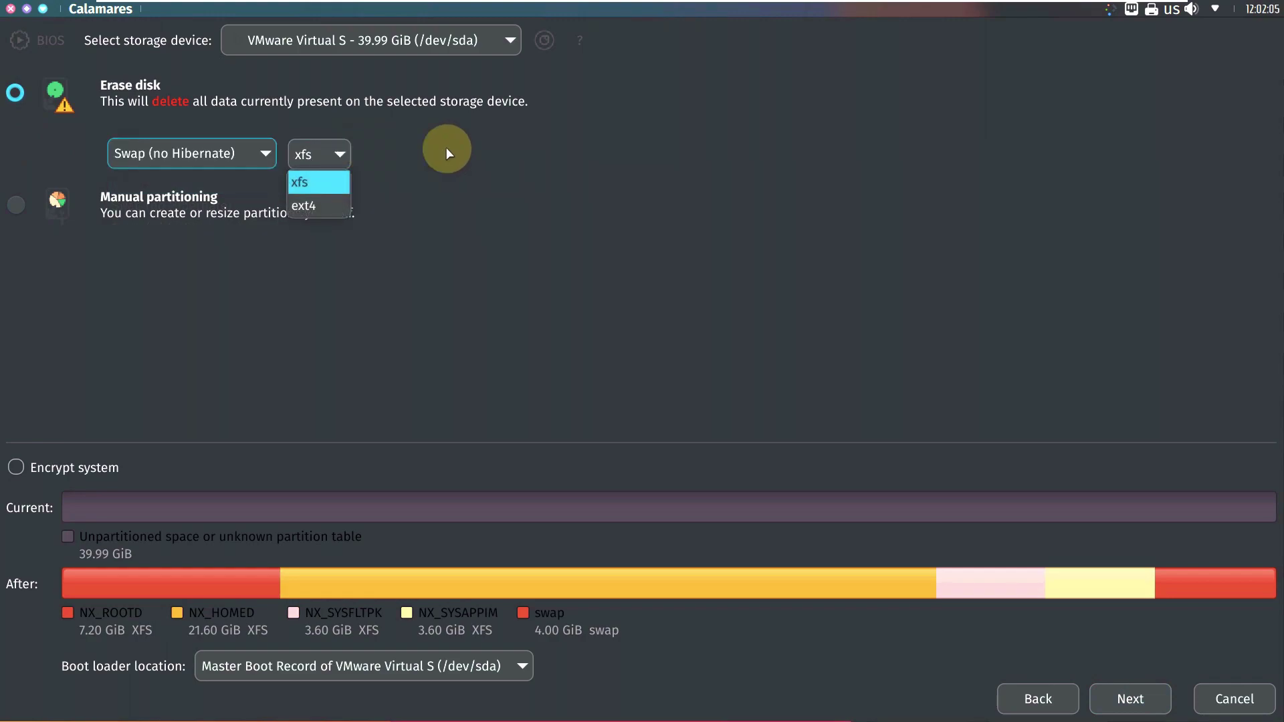
pyautogui.click(525, 207)
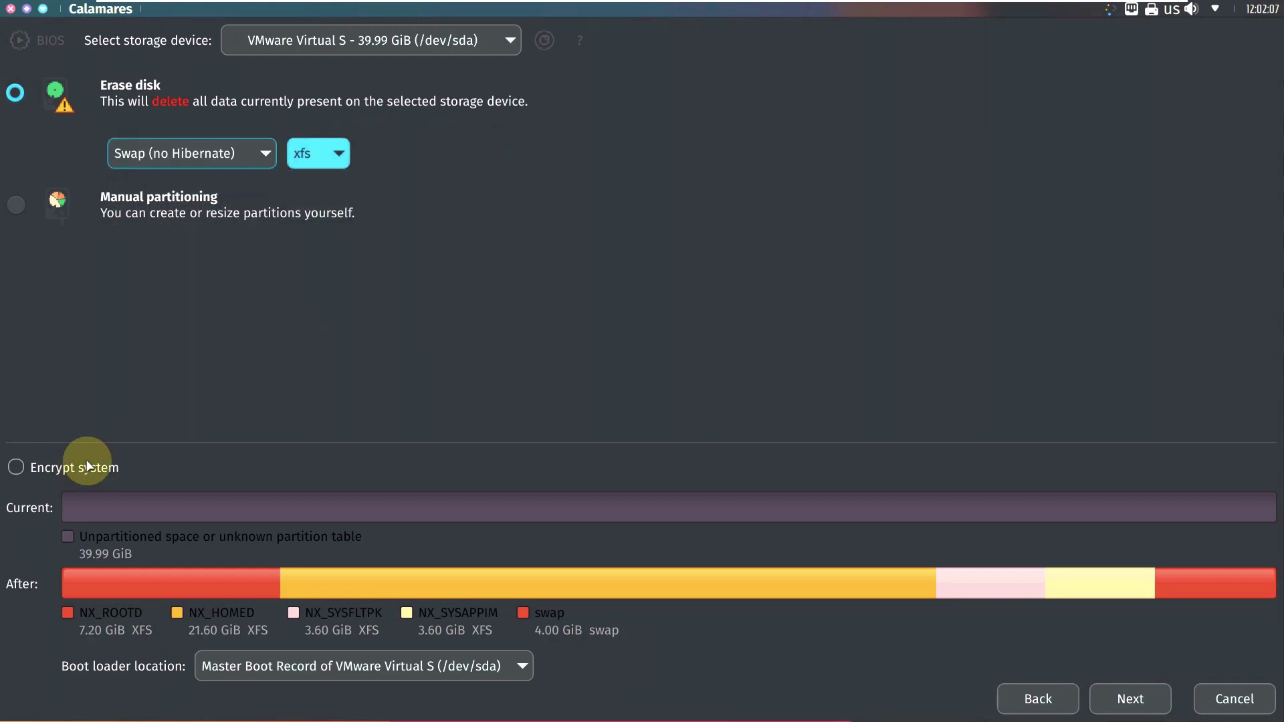
pyautogui.click(89, 470)
pyautogui.click(91, 470)
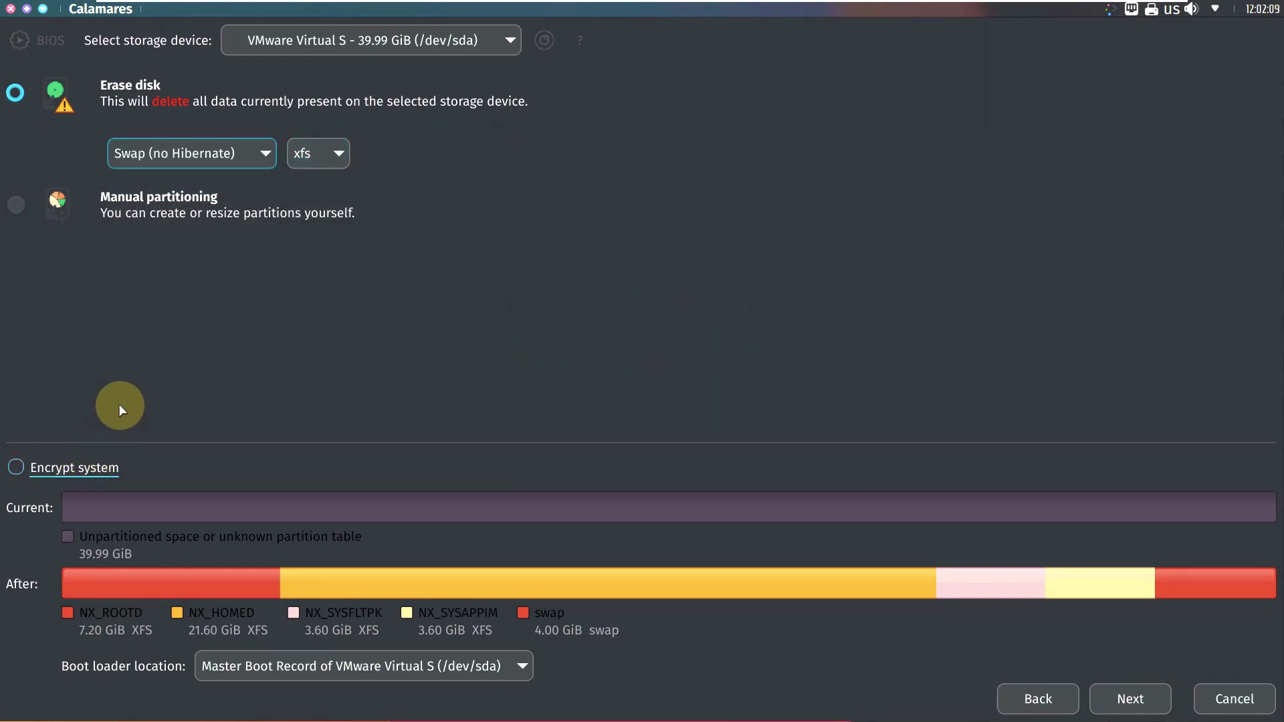
pyautogui.click(368, 668)
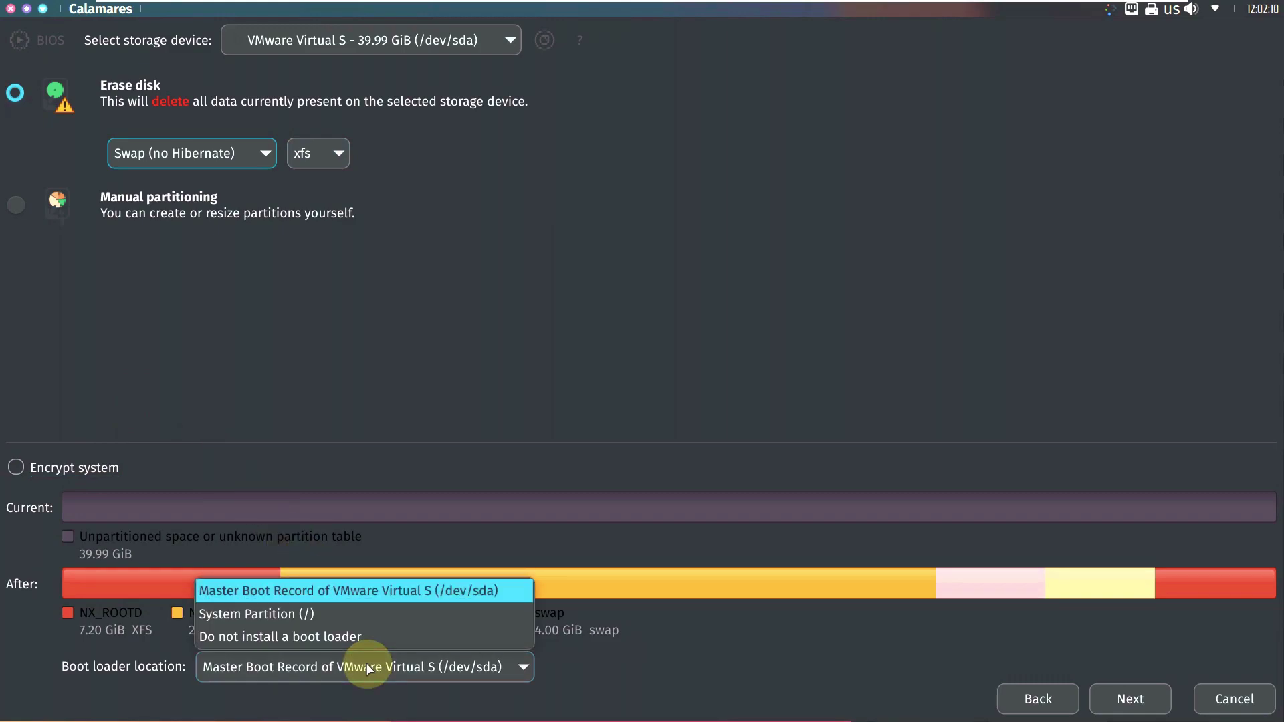
pyautogui.click(424, 386)
# Step: Review the installation summary, then cancel and quit the installer
pyautogui.click(1101, 700)
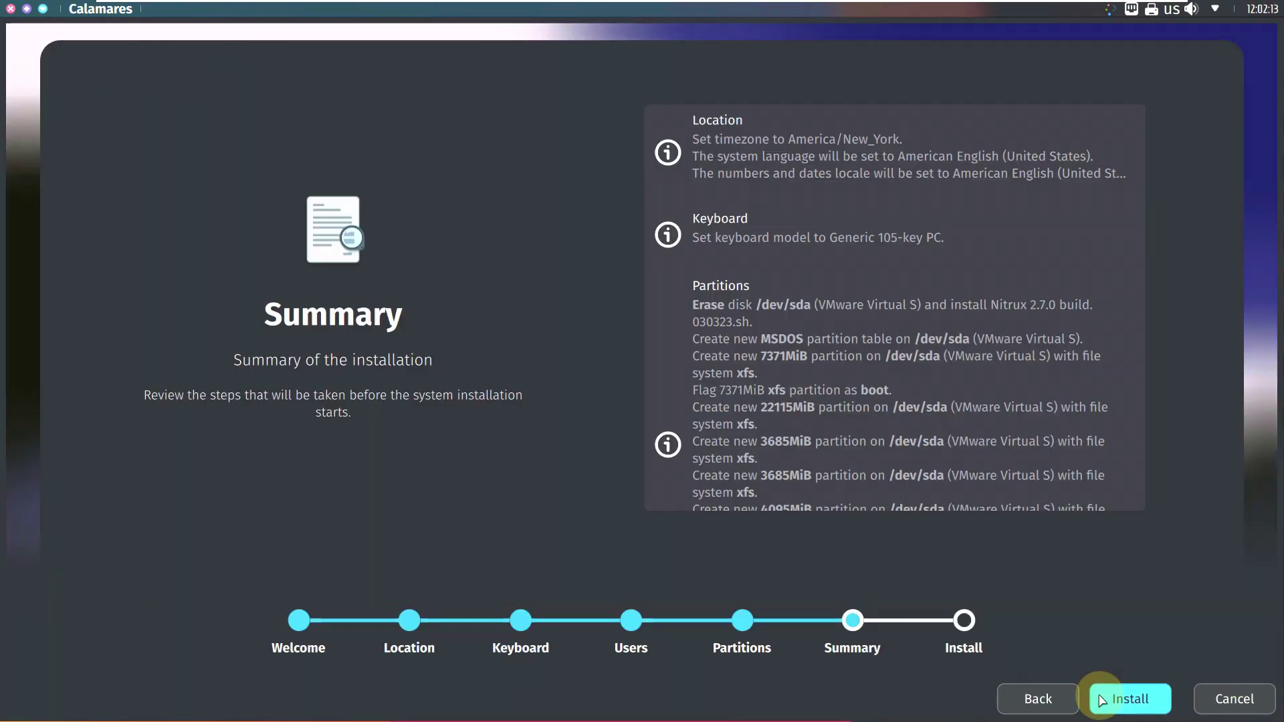
pyautogui.scroll(-3, 894, 400)
pyautogui.scroll(3, 894, 400)
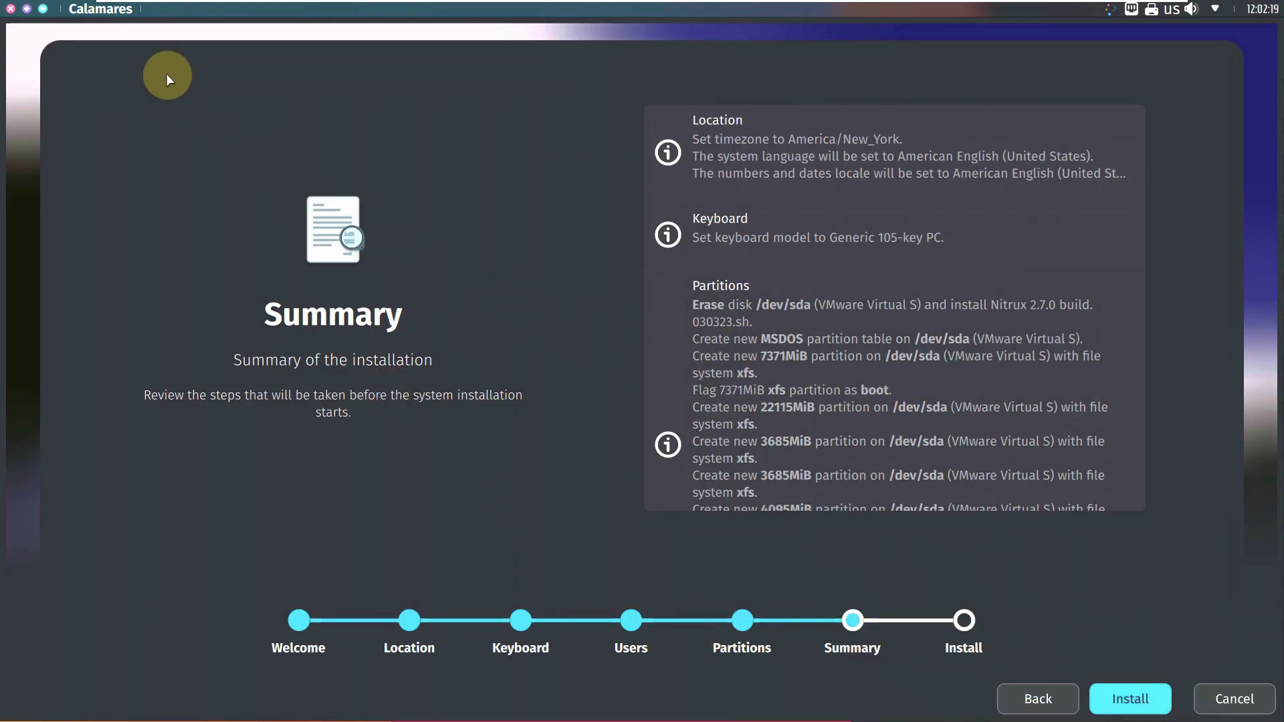
pyautogui.click(15, 11)
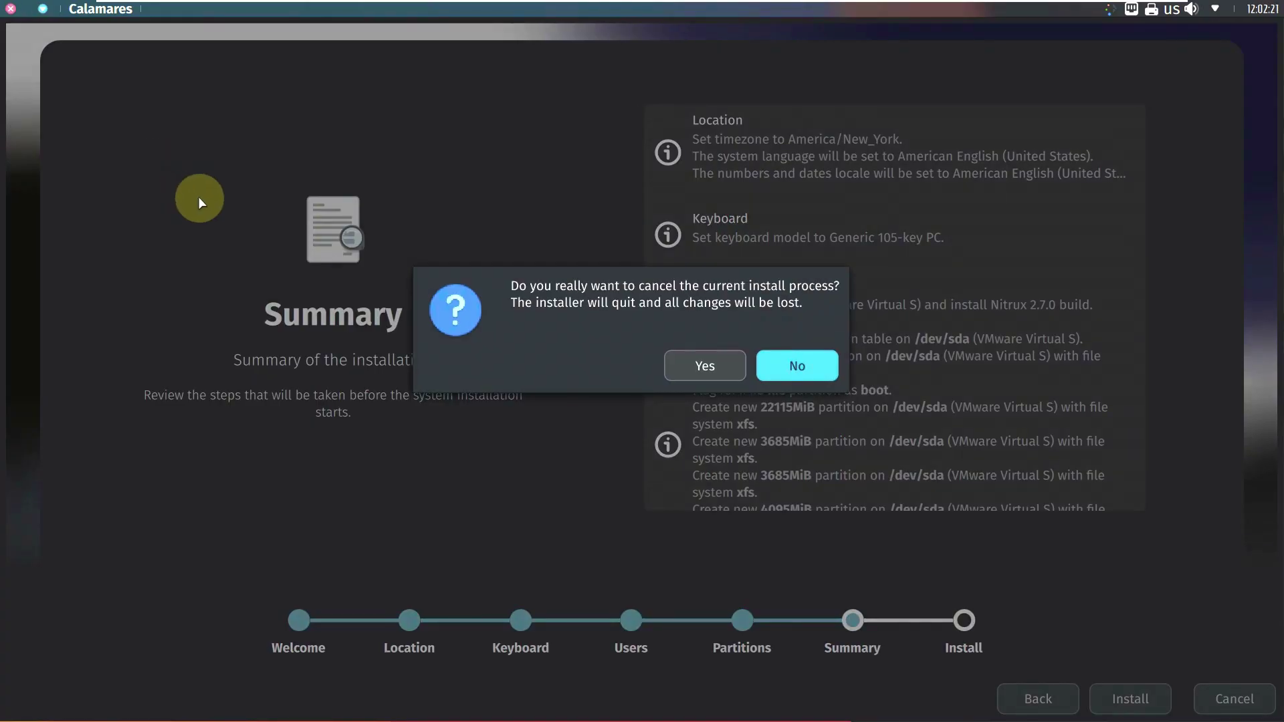
pyautogui.click(672, 363)
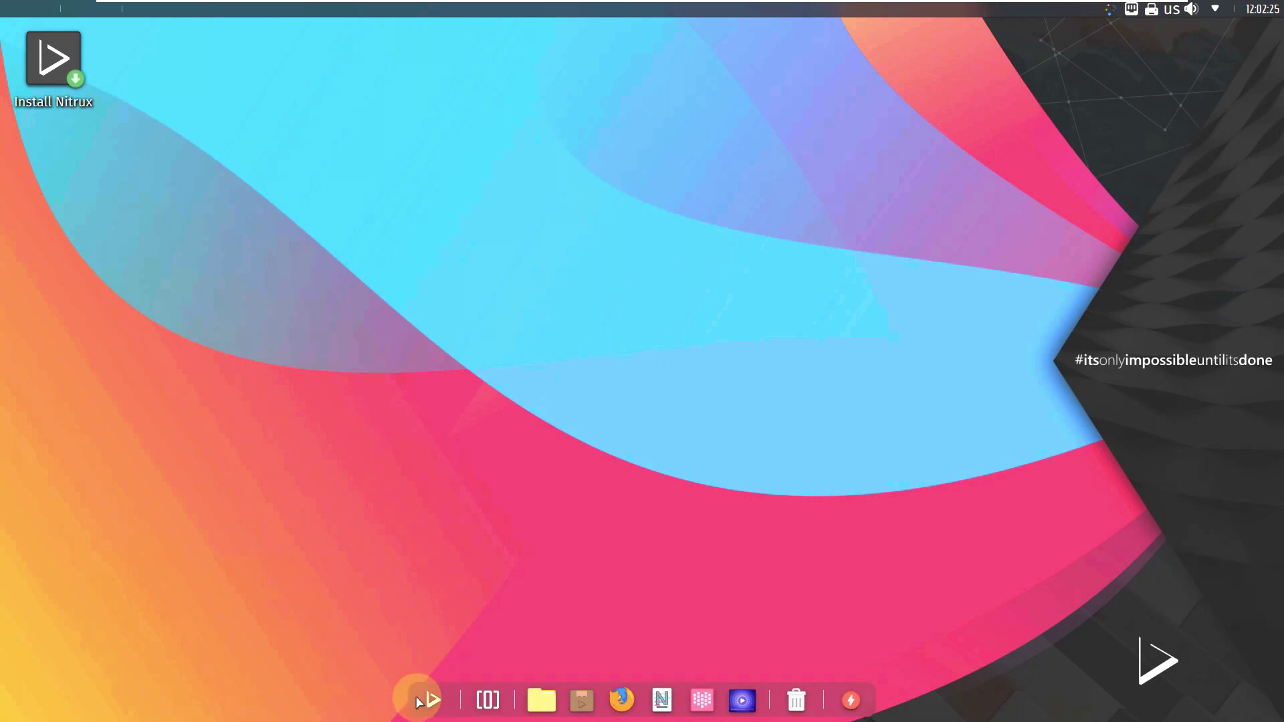
# Step: Launch System Settings from the dock's app launcher, scroll to System Administration, and move the window up-left
pyautogui.click(431, 700)
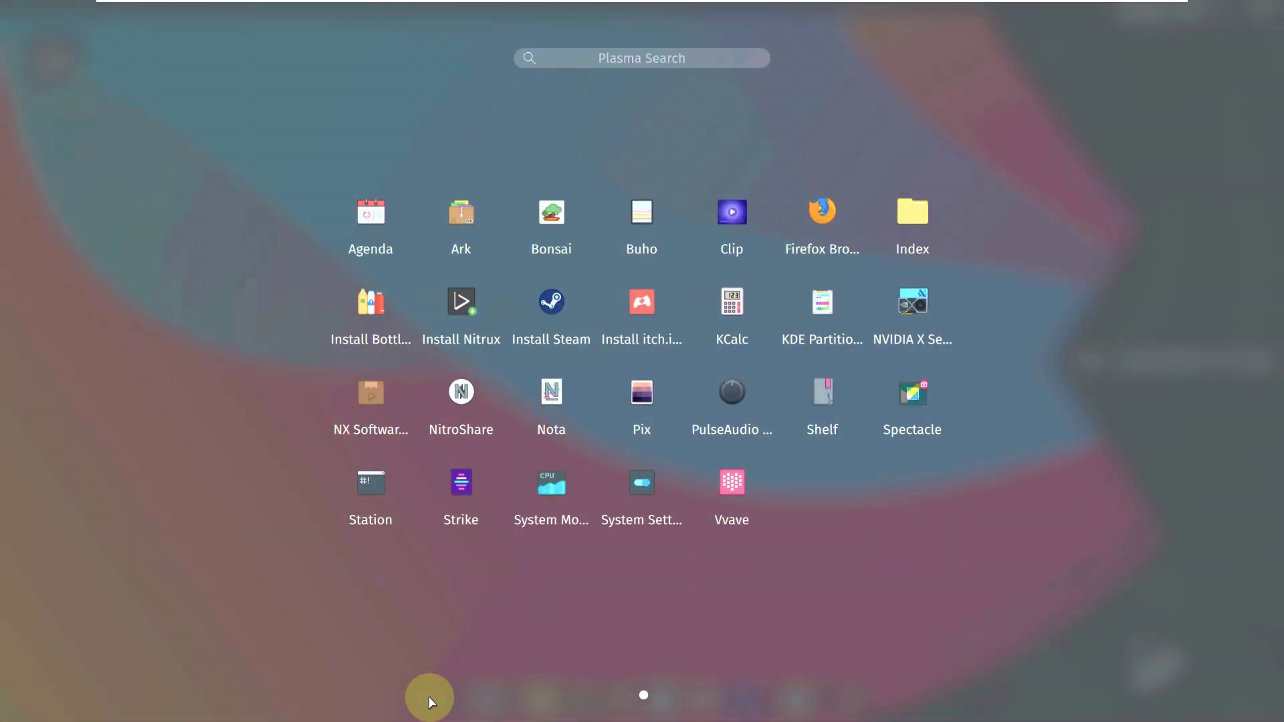
pyautogui.click(631, 495)
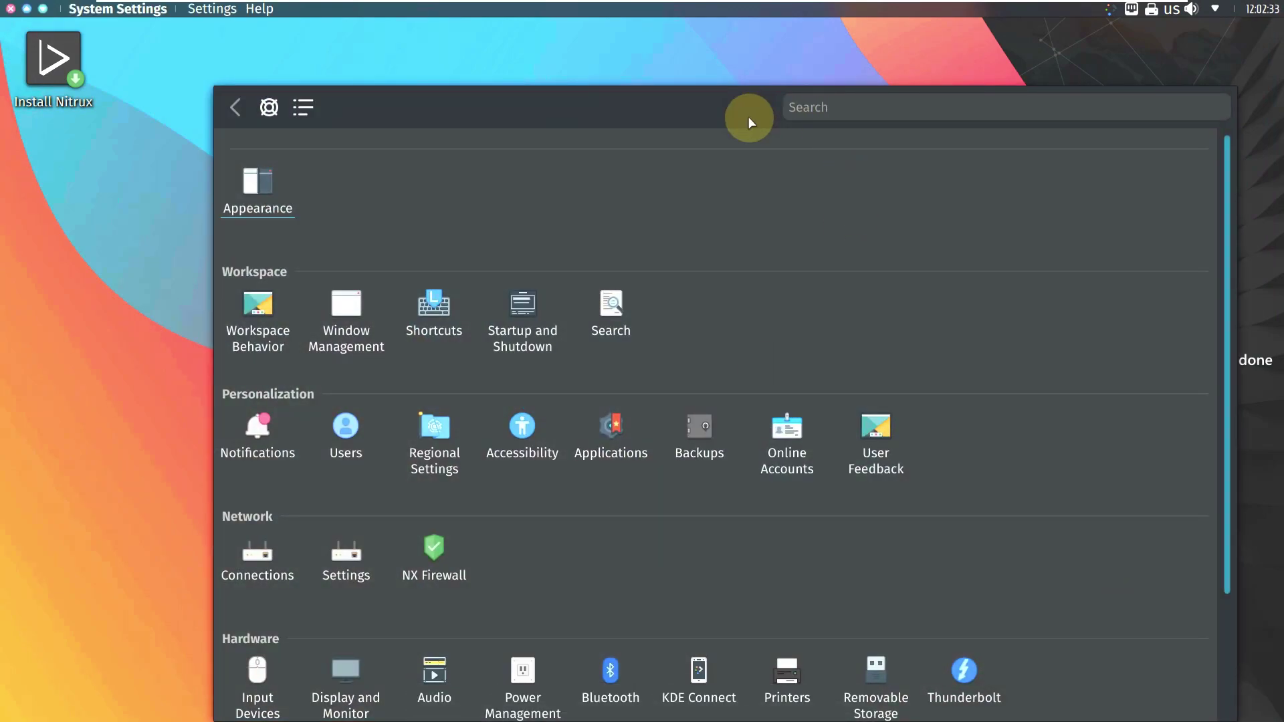
pyautogui.scroll(-3, 740, 204)
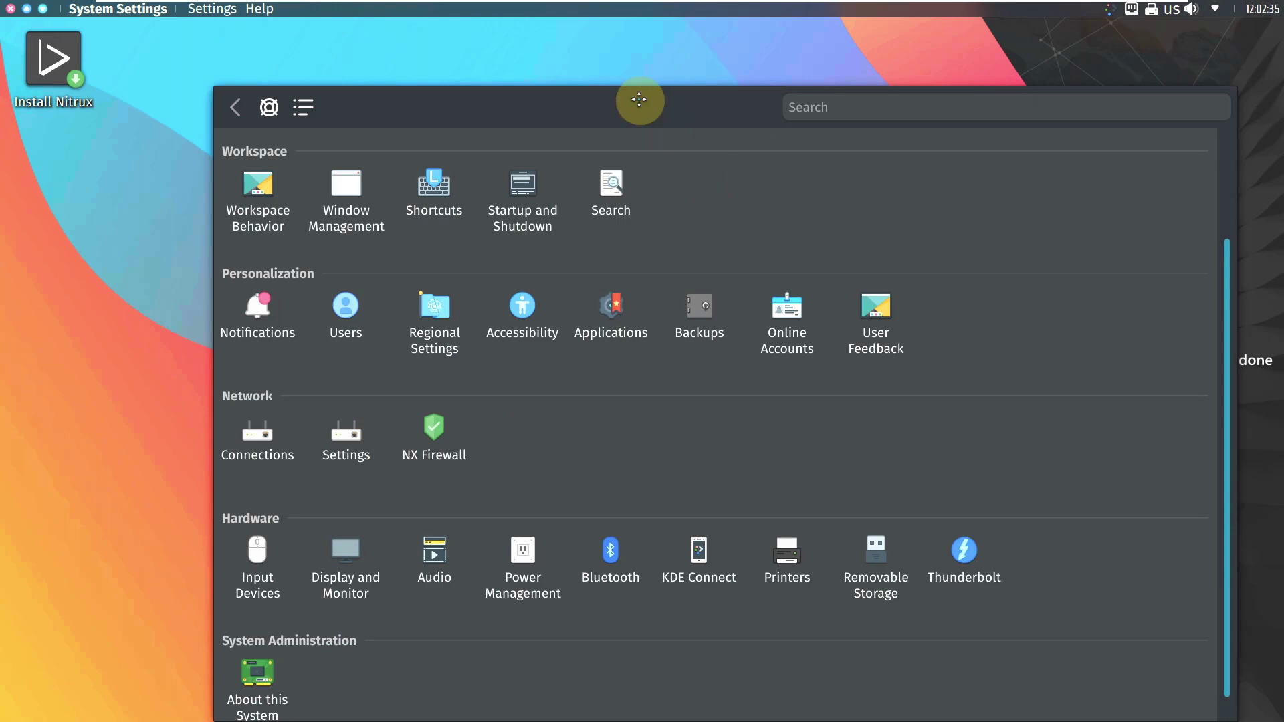
pyautogui.moveTo(639, 101); pyautogui.dragTo(606, 69)
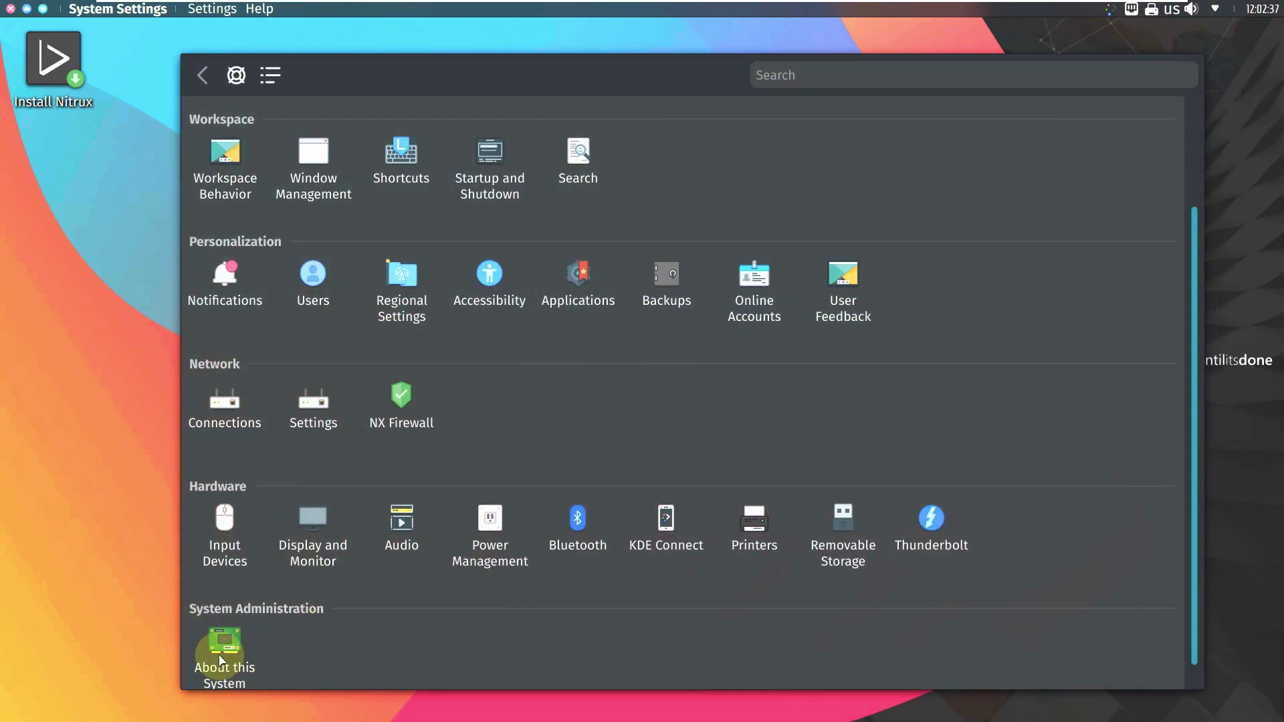
pyautogui.click(220, 659)
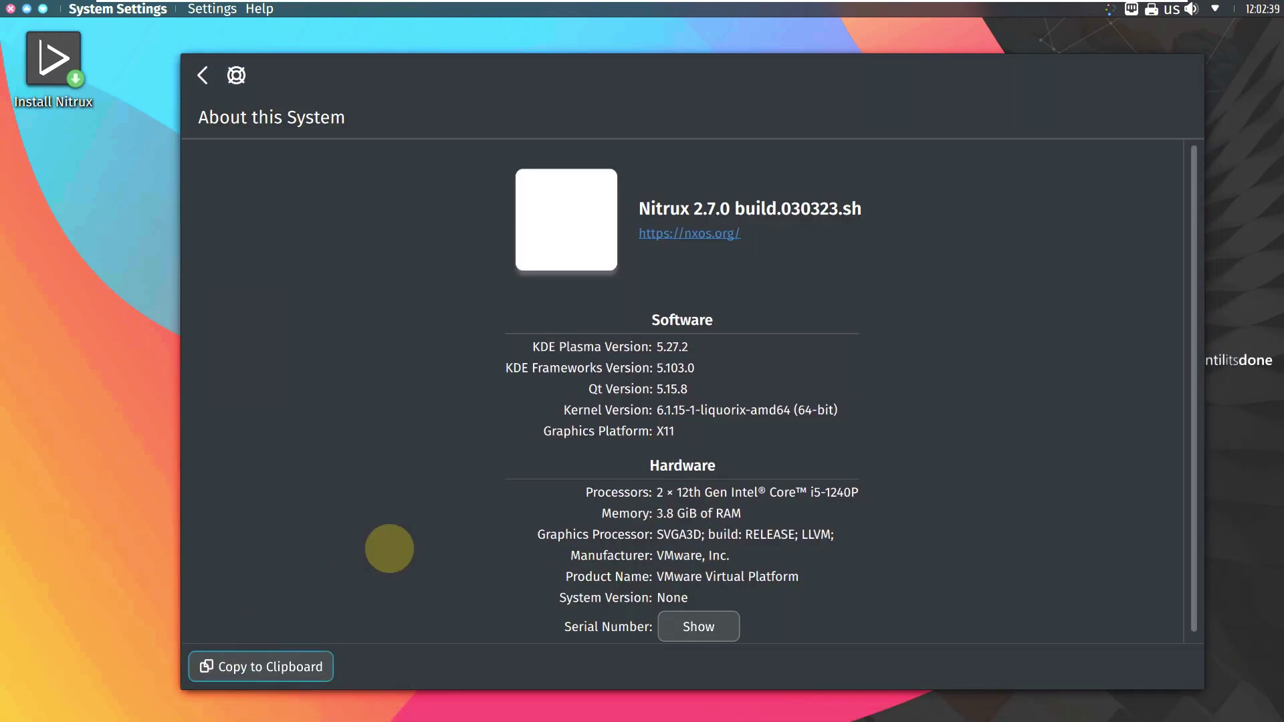
pyautogui.scroll(-1, 729, 307)
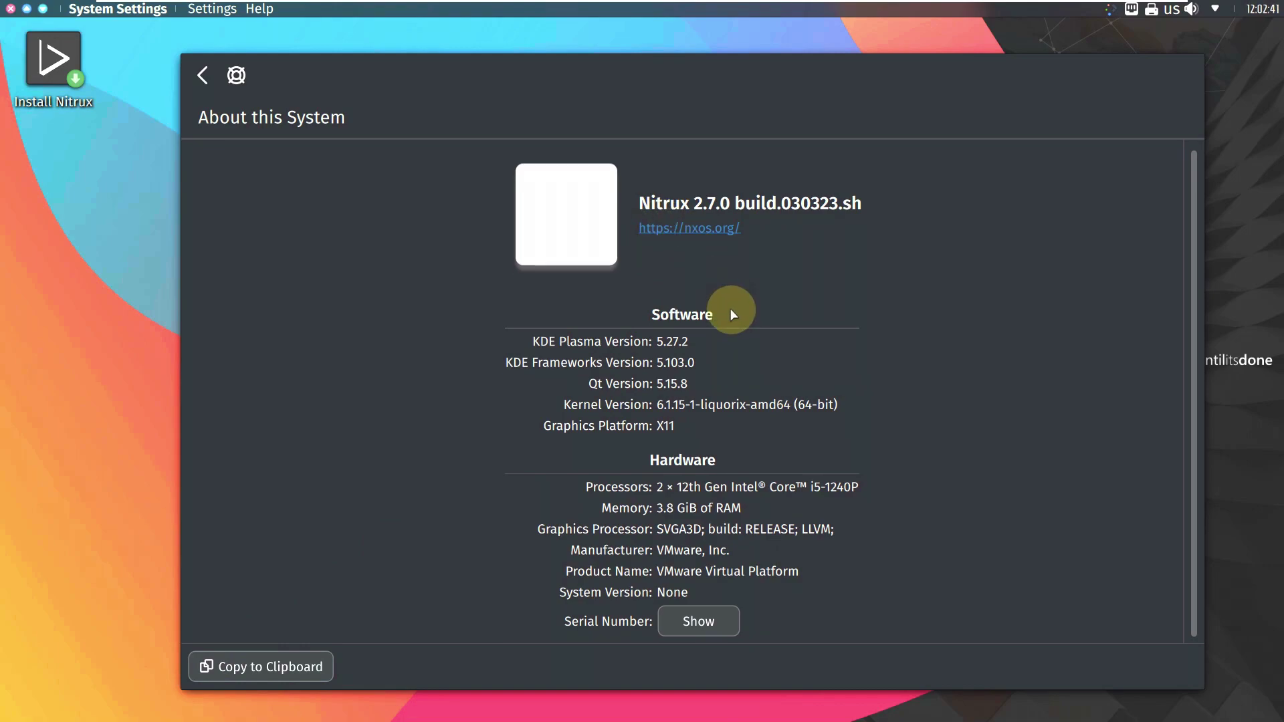
pyautogui.click(203, 75)
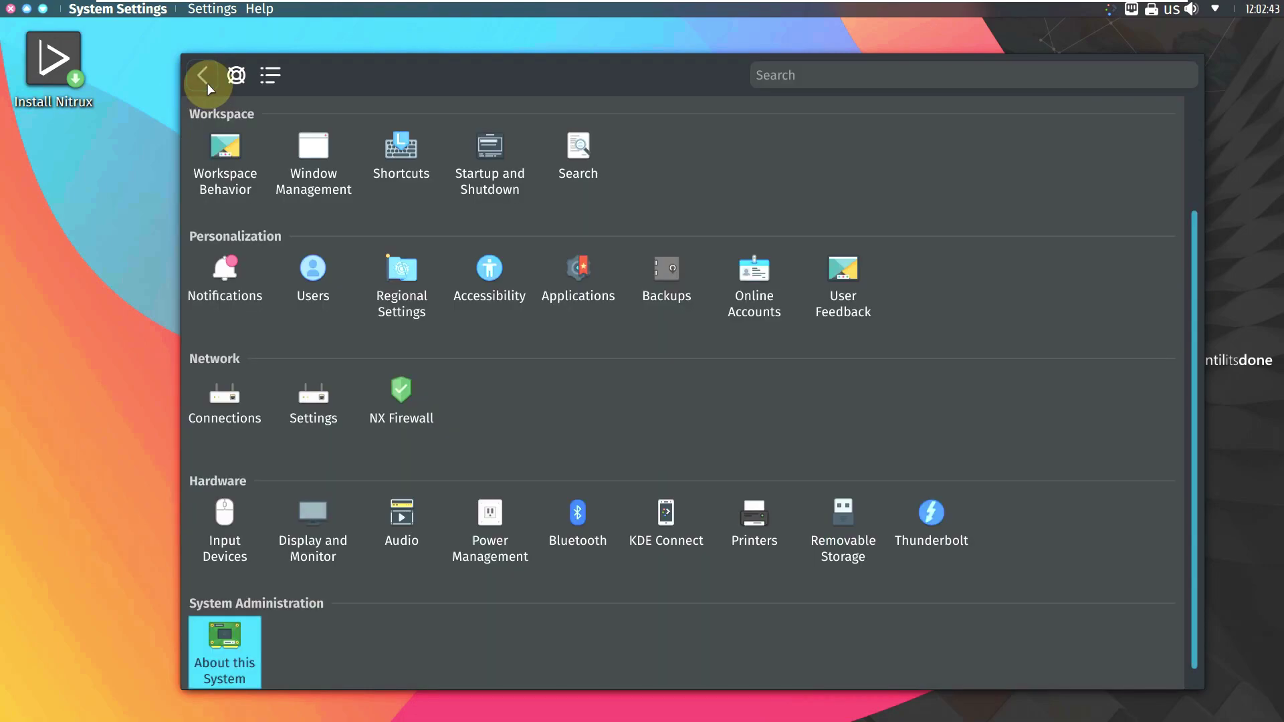
pyautogui.click(495, 528)
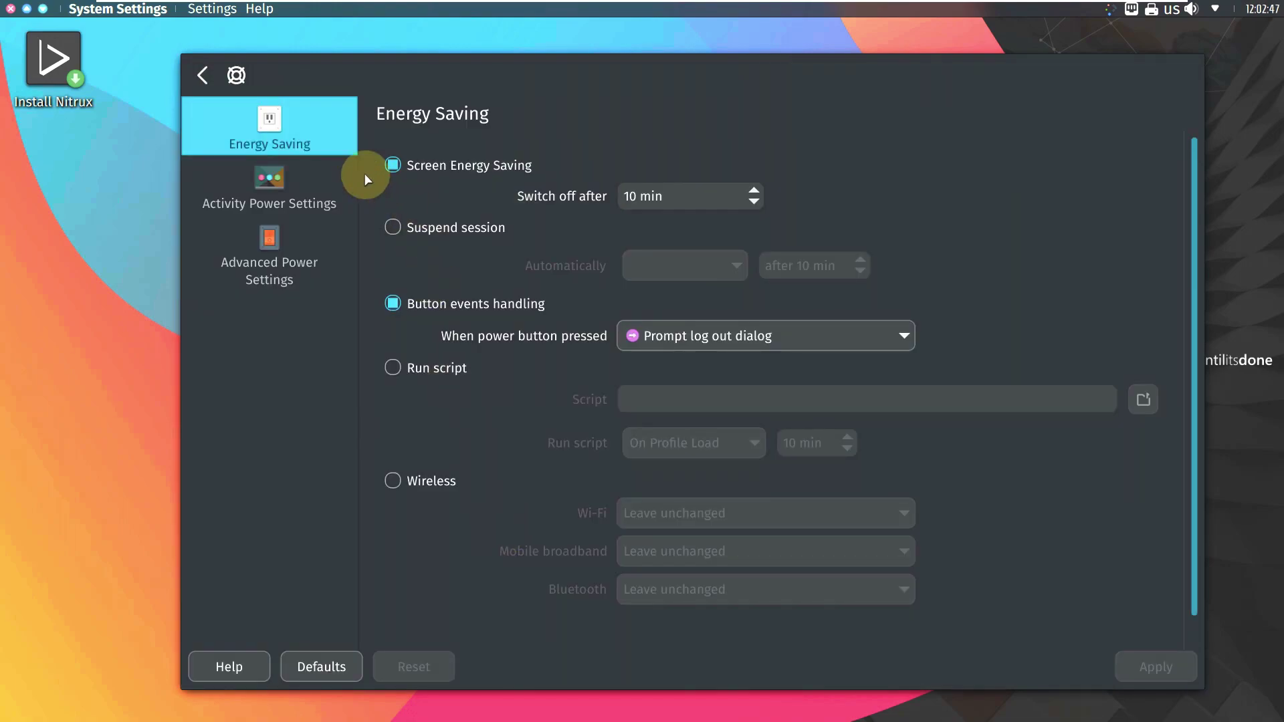
pyautogui.click(347, 182)
pyautogui.click(352, 239)
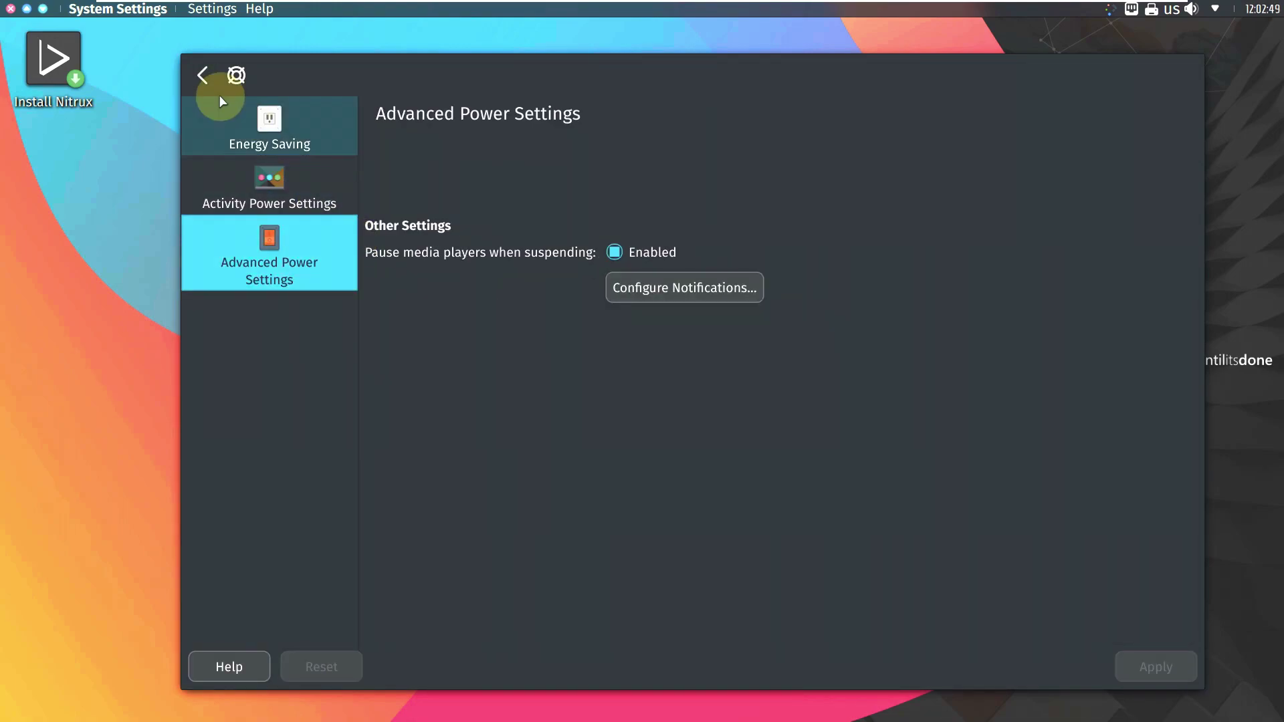
pyautogui.click(203, 75)
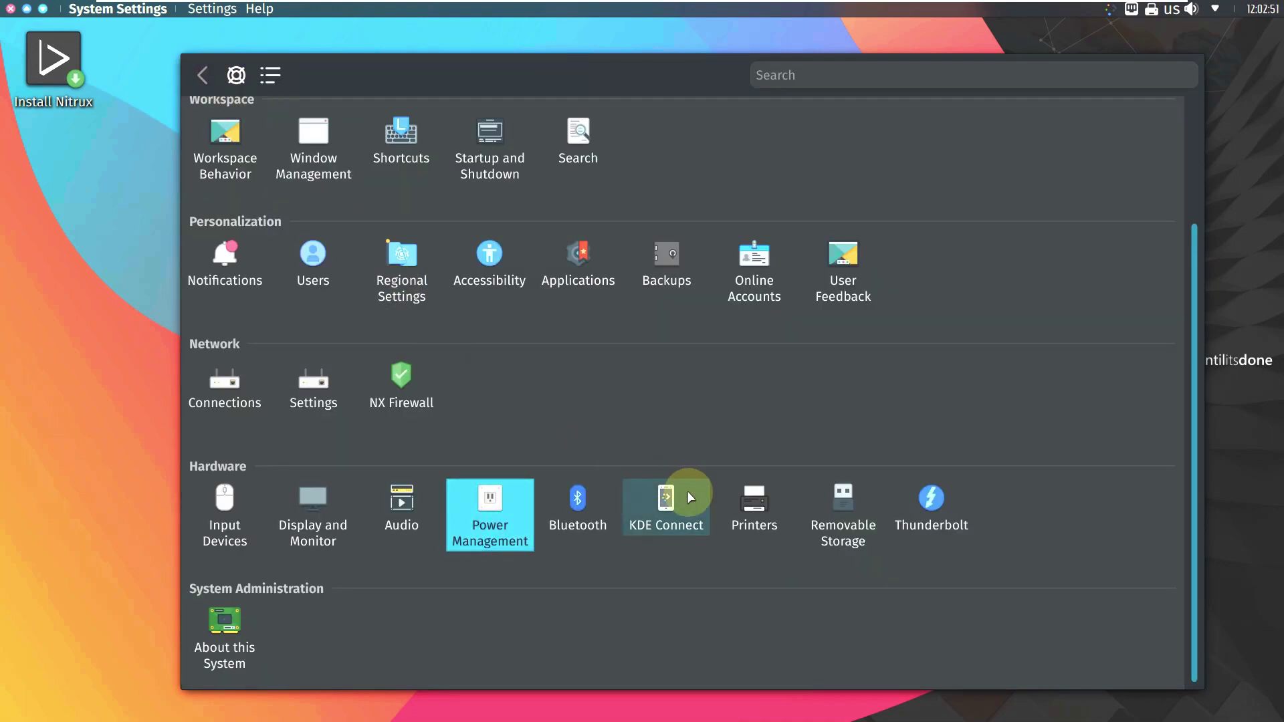
pyautogui.click(582, 505)
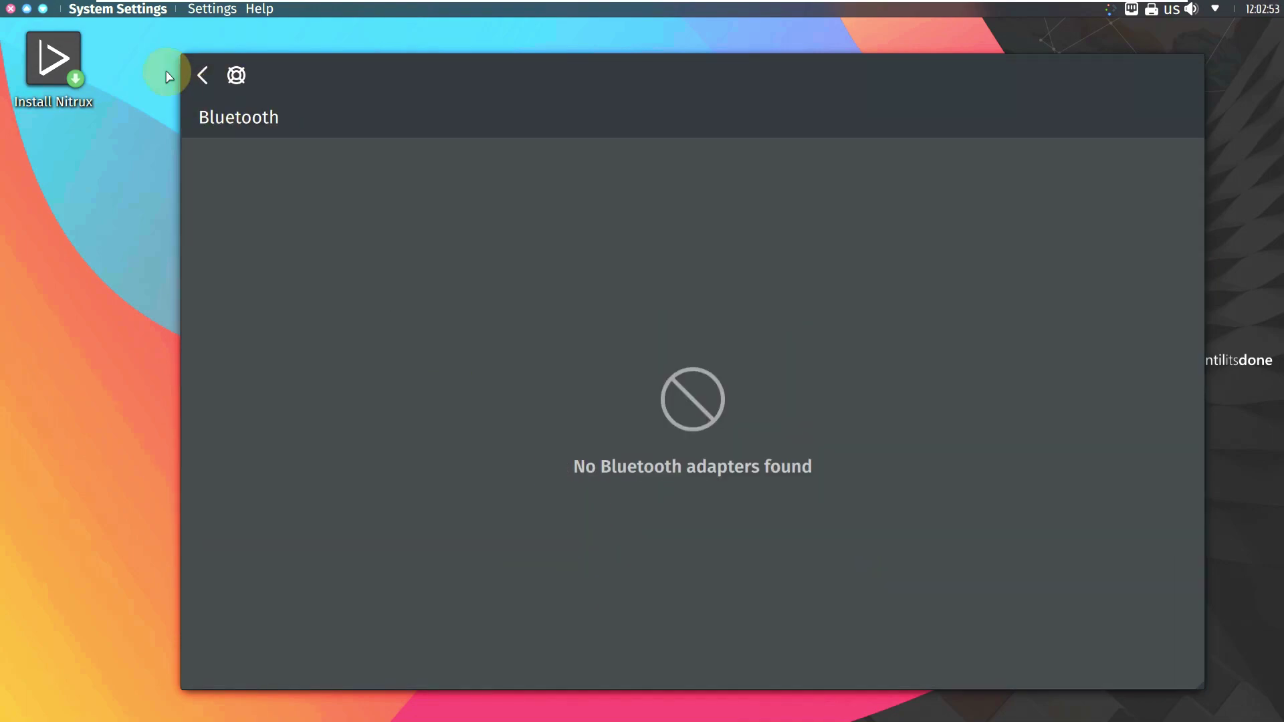
pyautogui.click(212, 85)
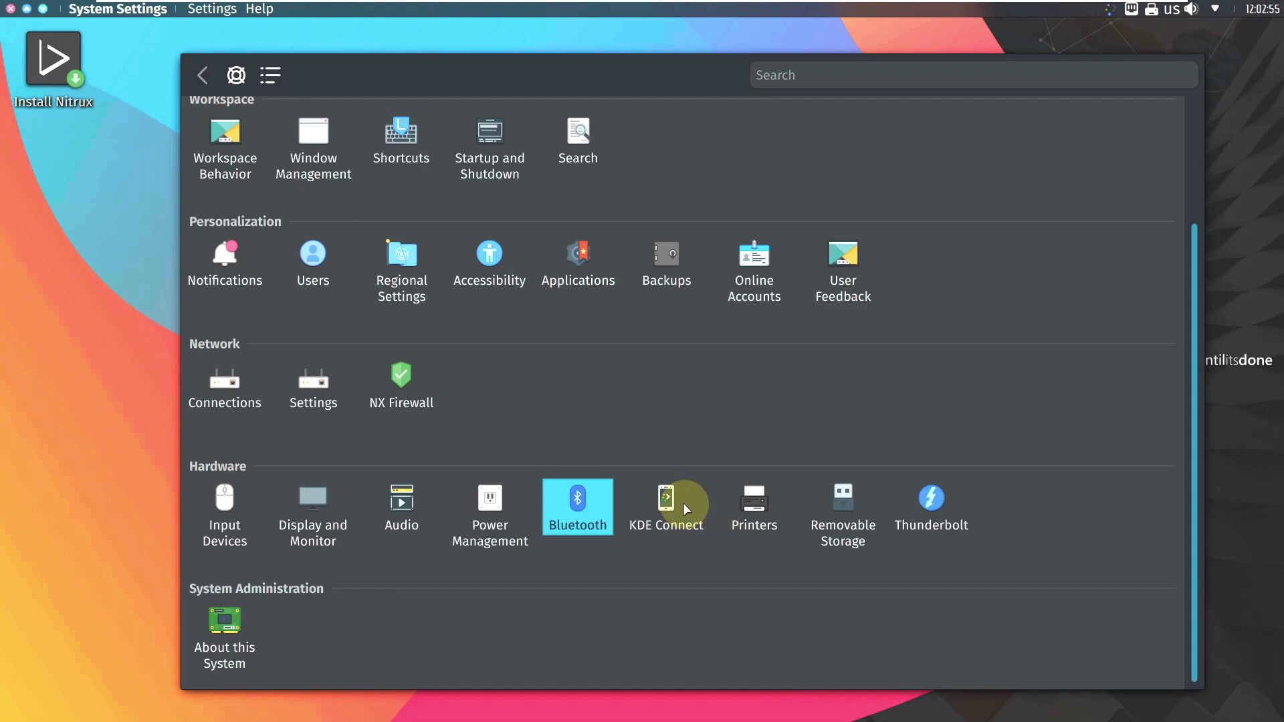
pyautogui.click(214, 523)
pyautogui.click(288, 189)
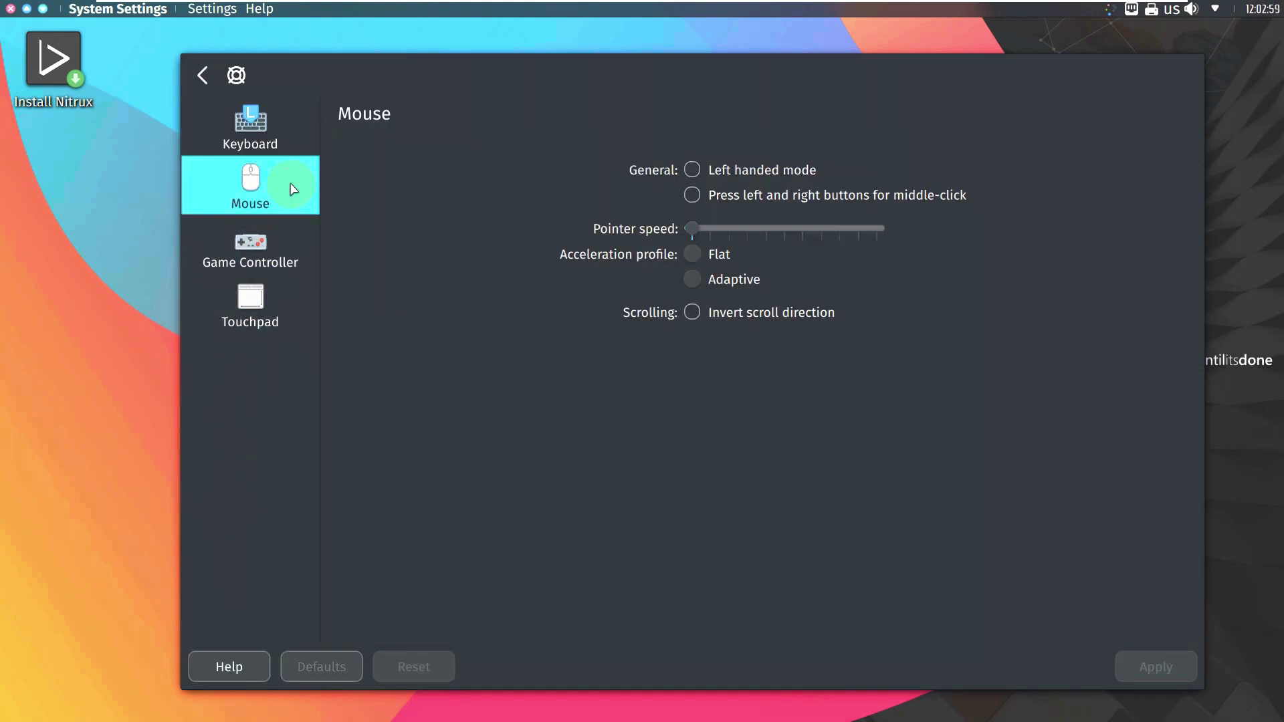
pyautogui.click(278, 264)
pyautogui.click(279, 305)
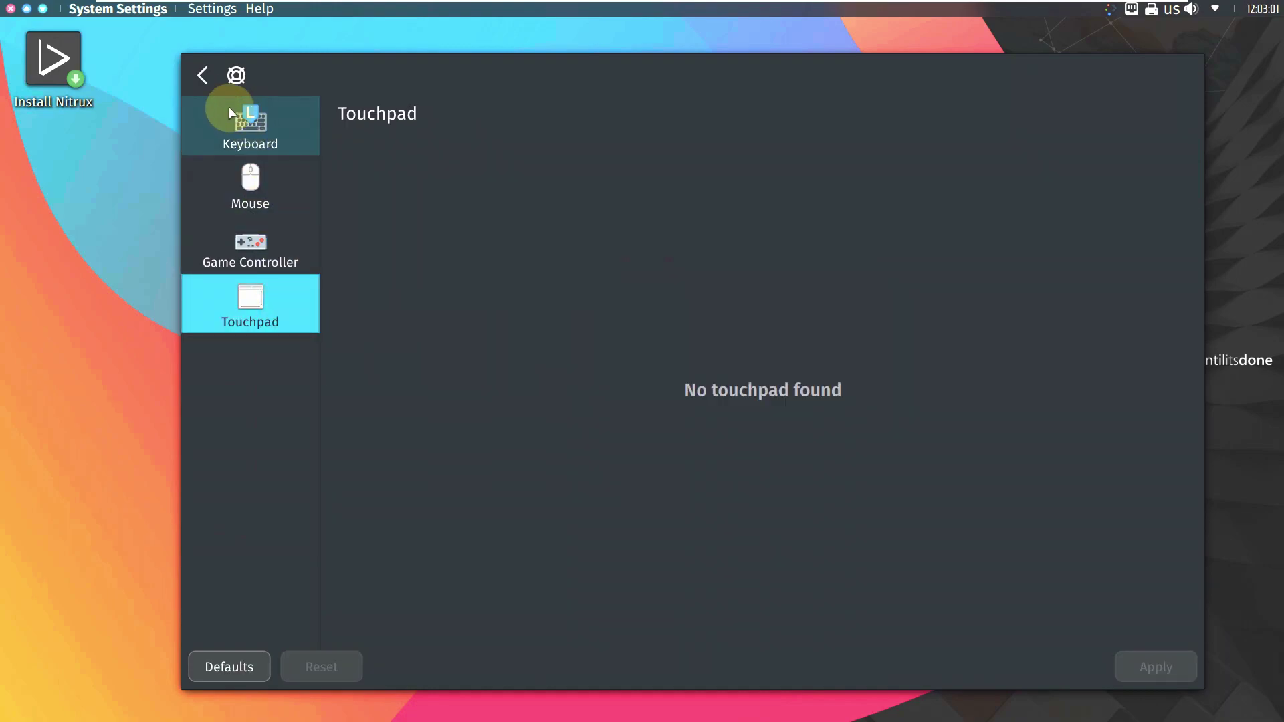
pyautogui.click(212, 85)
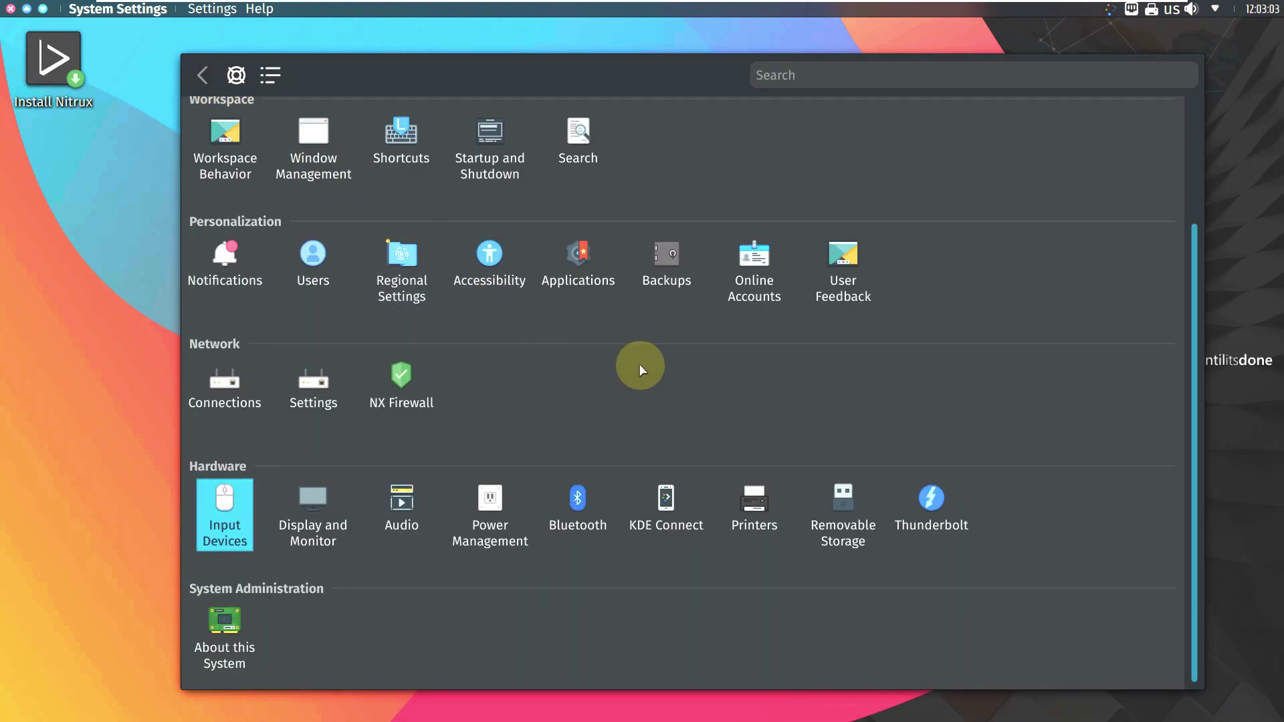
pyautogui.click(756, 277)
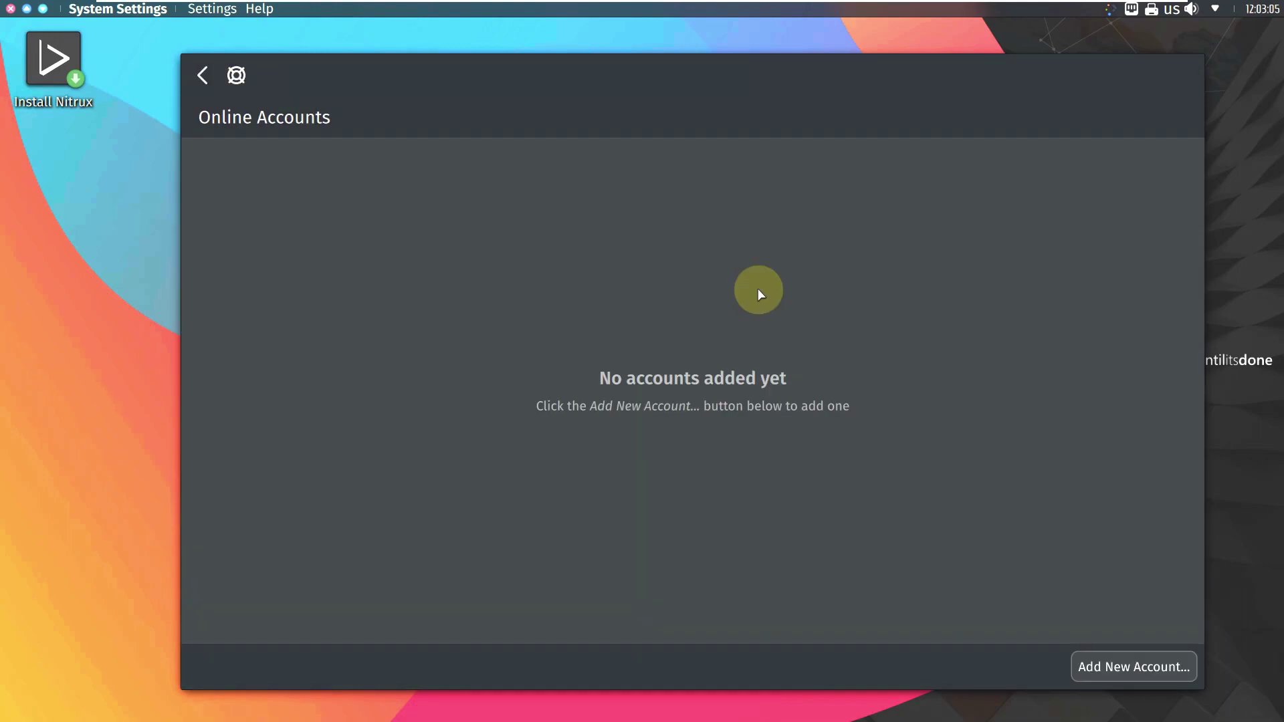
pyautogui.click(202, 75)
pyautogui.scroll(2, 412, 444)
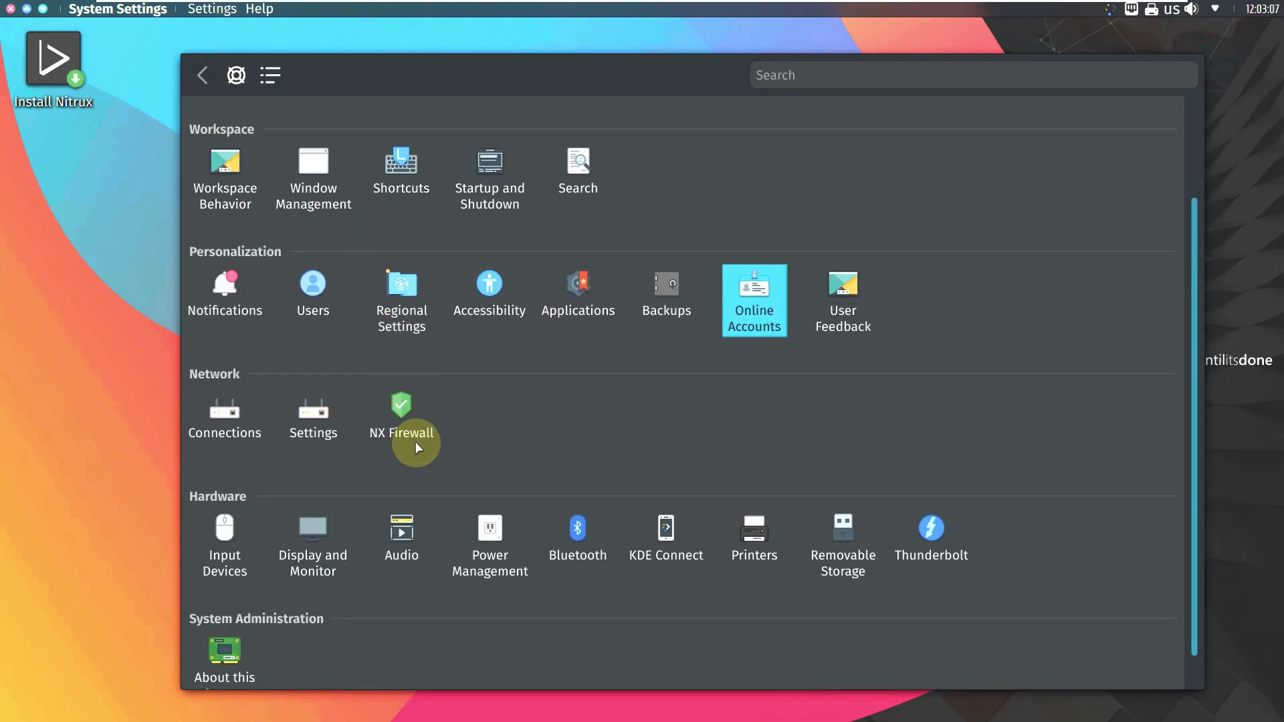
# Step: Browse the Applications, Workspace Behavior, Desktop Effects and Activities settings pages
pyautogui.click(569, 372)
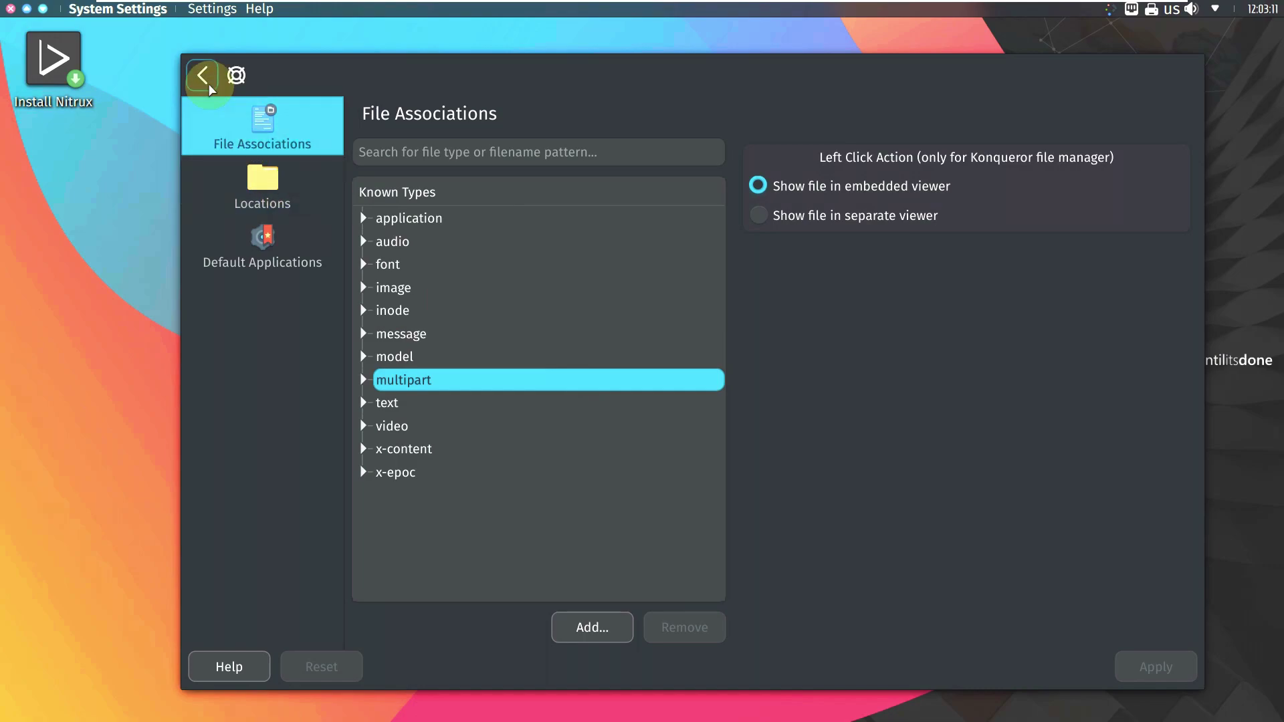
pyautogui.click(202, 75)
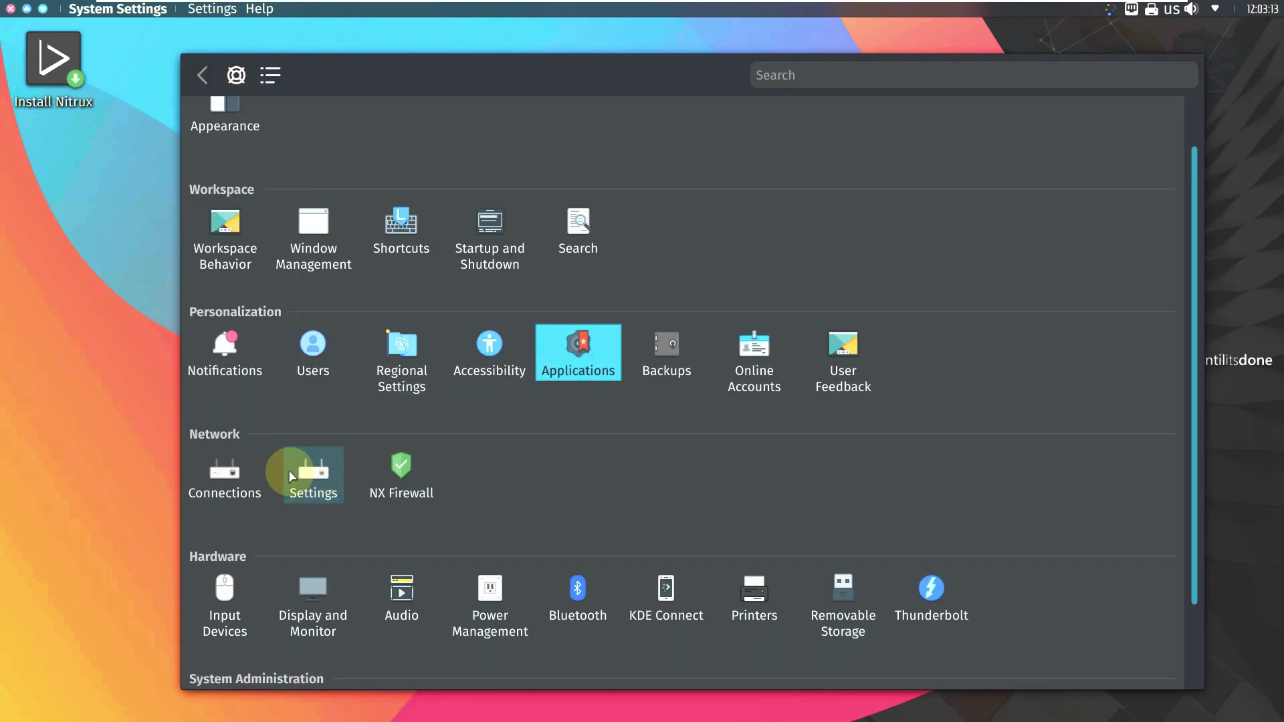
pyautogui.click(229, 235)
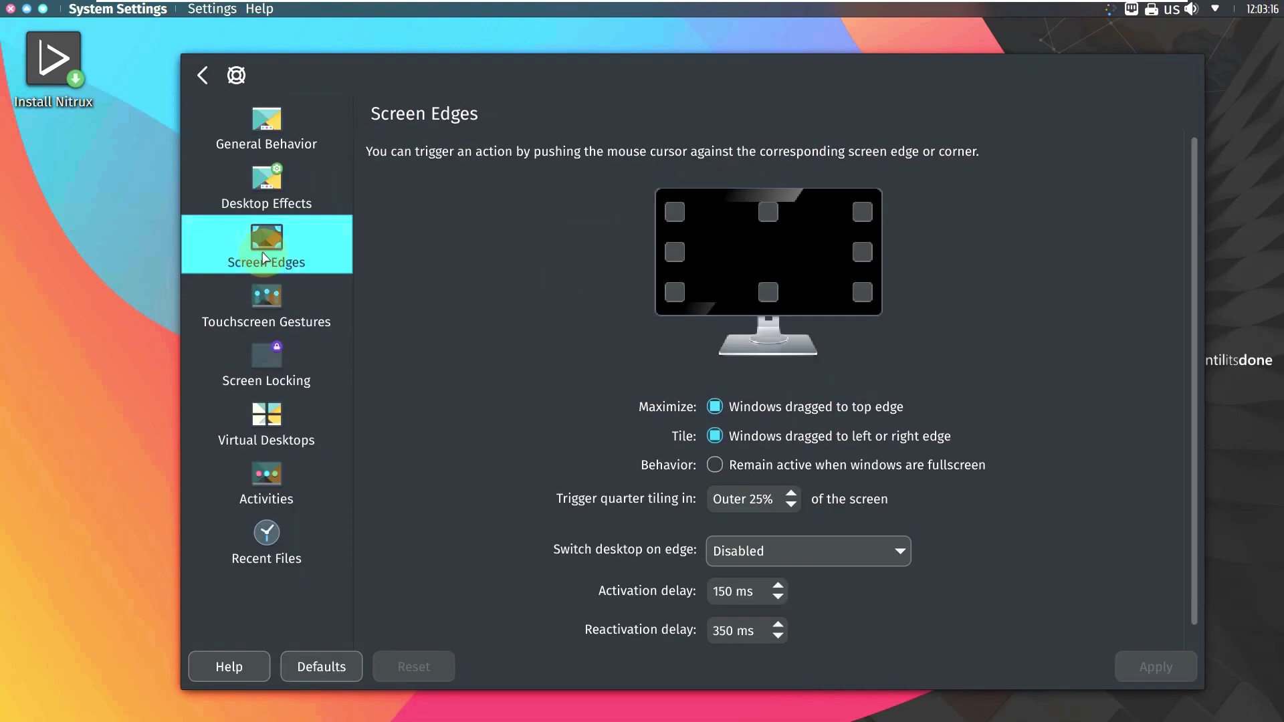
pyautogui.click(262, 199)
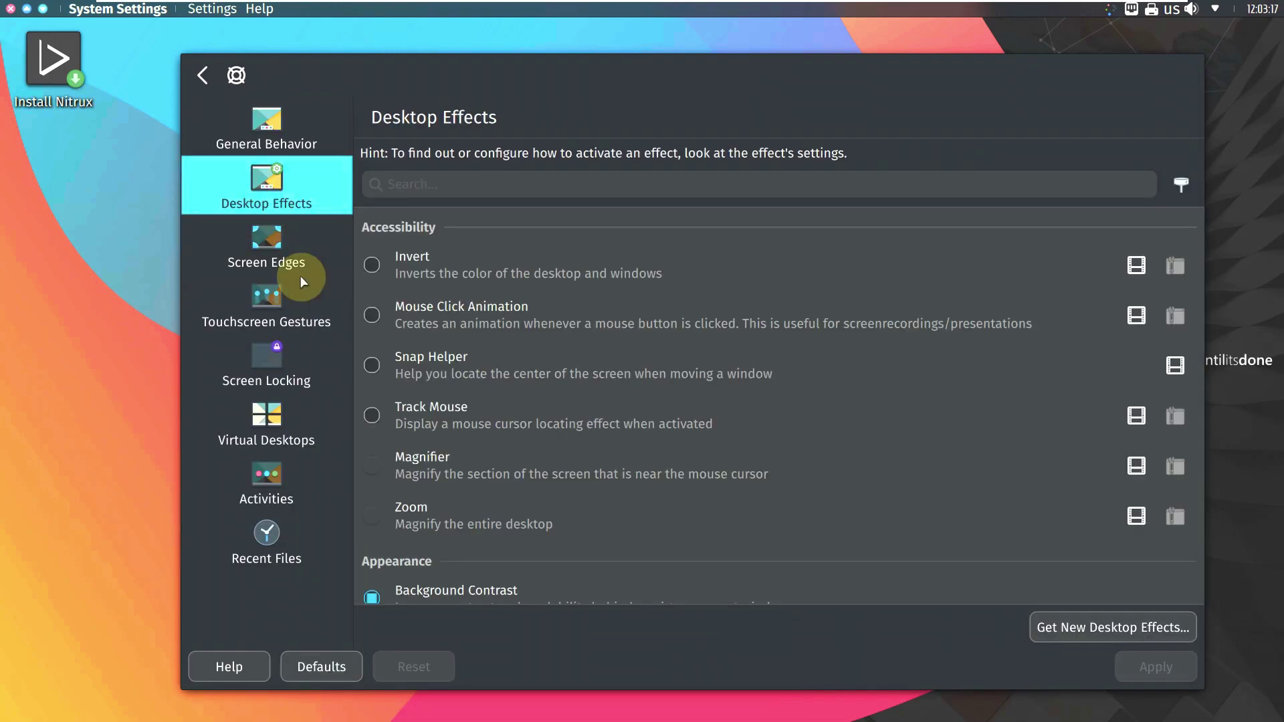
pyautogui.click(328, 460)
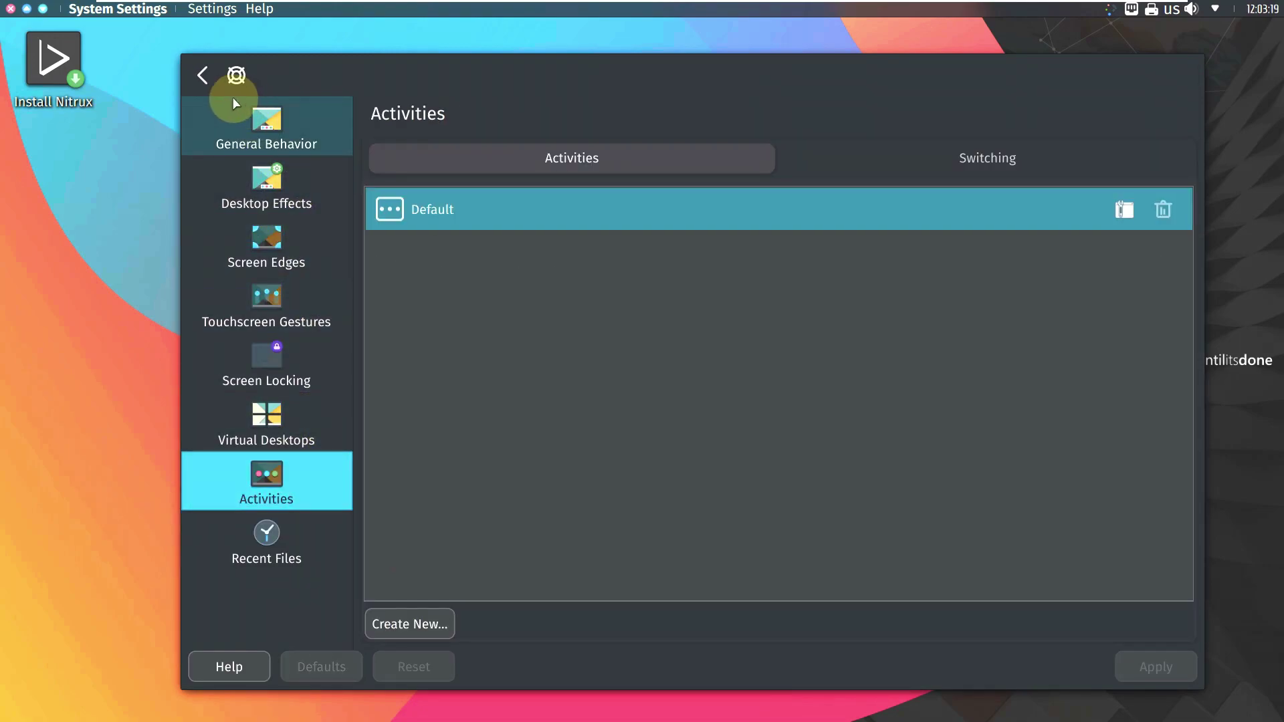
pyautogui.click(216, 86)
pyautogui.scroll(1, 237, 200)
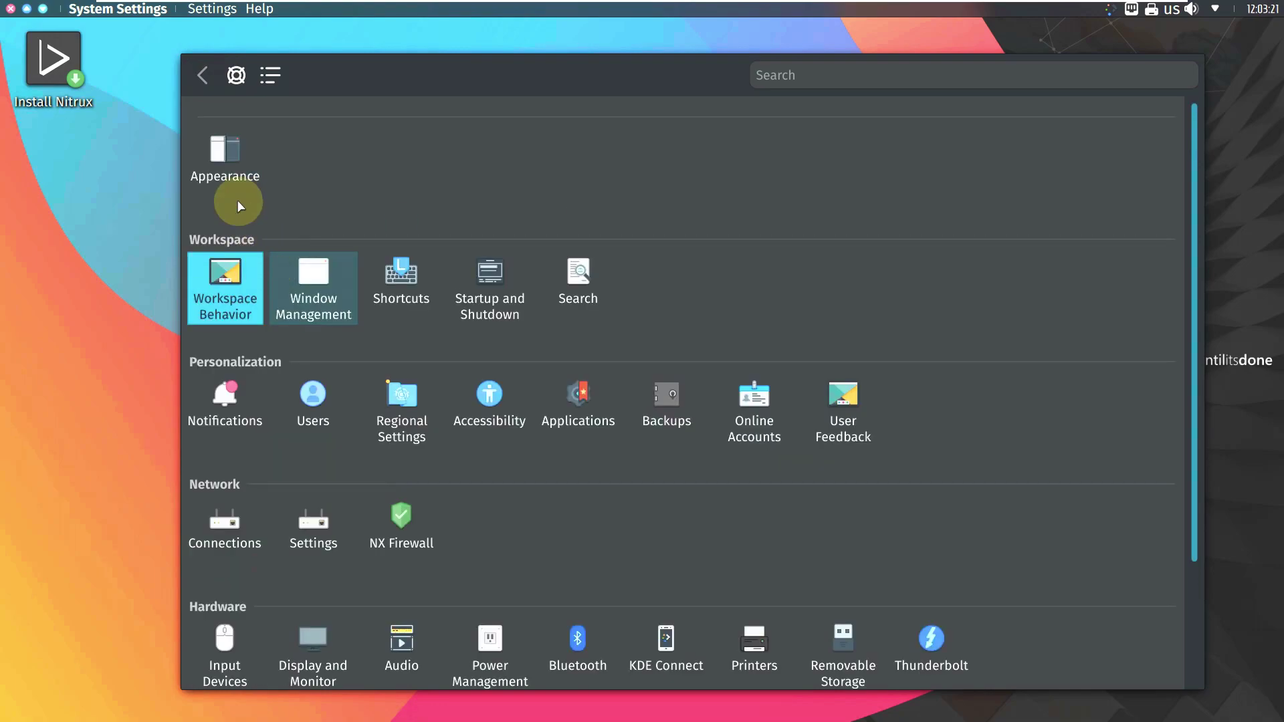
# Step: Look through the Appearance, Application Style, Cursors and Splash Screen pages, then close System Settings
pyautogui.click(224, 149)
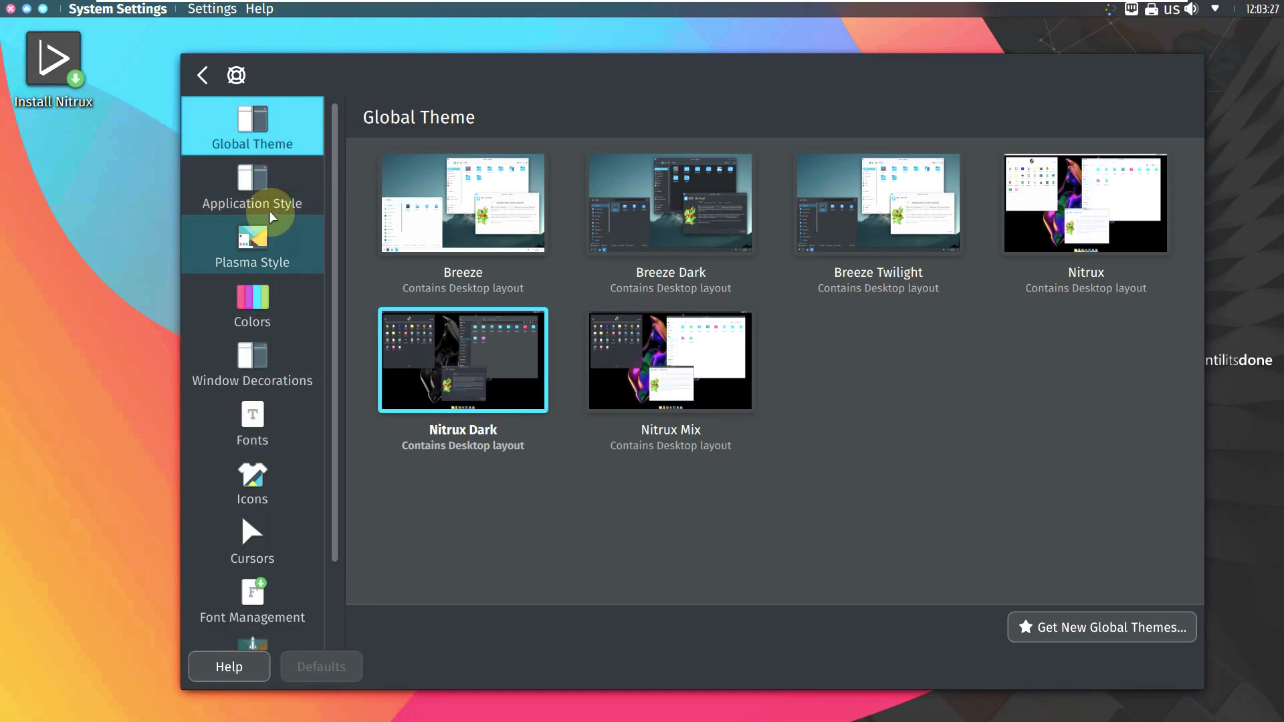
pyautogui.click(249, 202)
pyautogui.click(291, 550)
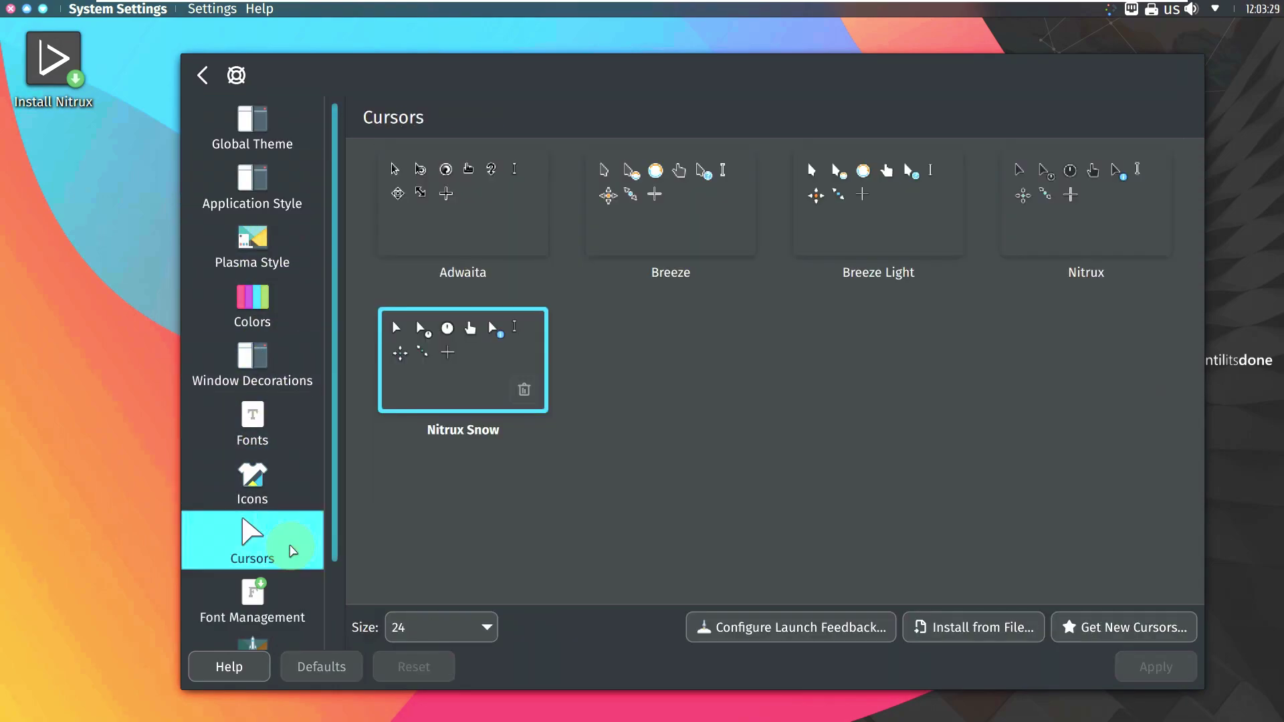
pyautogui.scroll(-2, 299, 467)
pyautogui.click(314, 544)
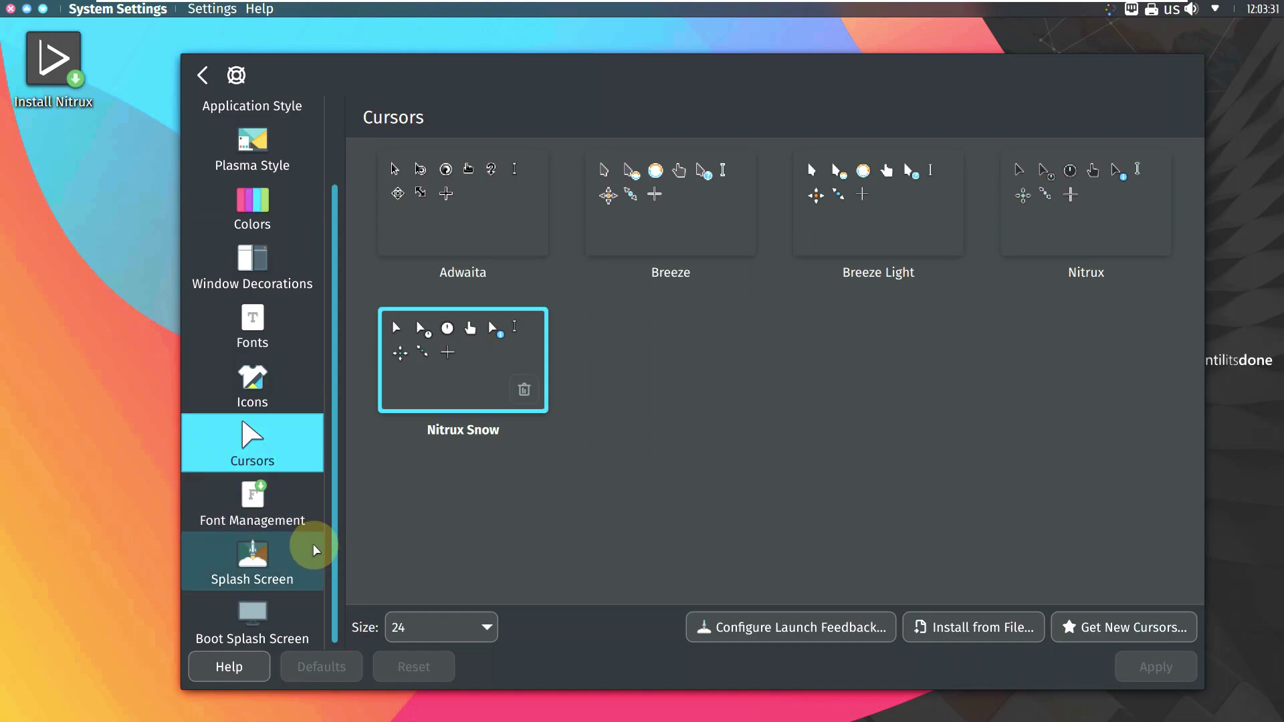
pyautogui.click(202, 84)
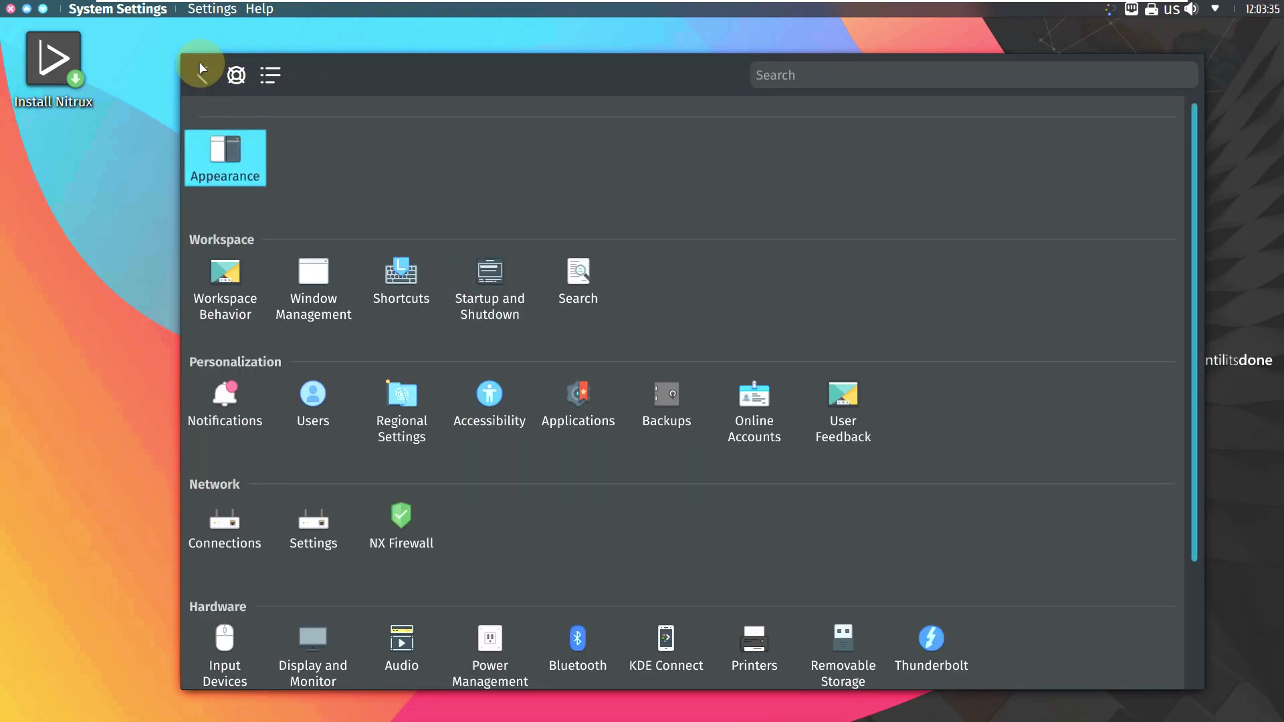
pyautogui.click(10, 9)
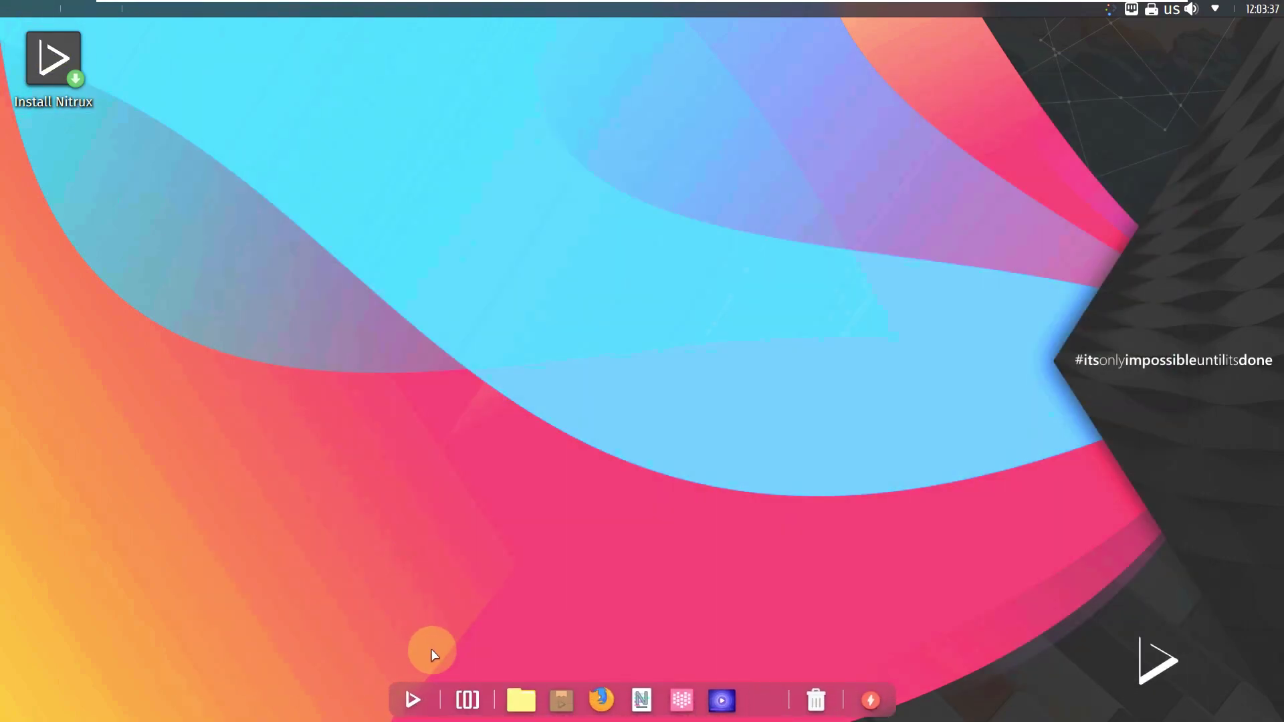
# Step: Launch Nota from the dock, move its window left, and check the note's editing menu
pyautogui.click(579, 685)
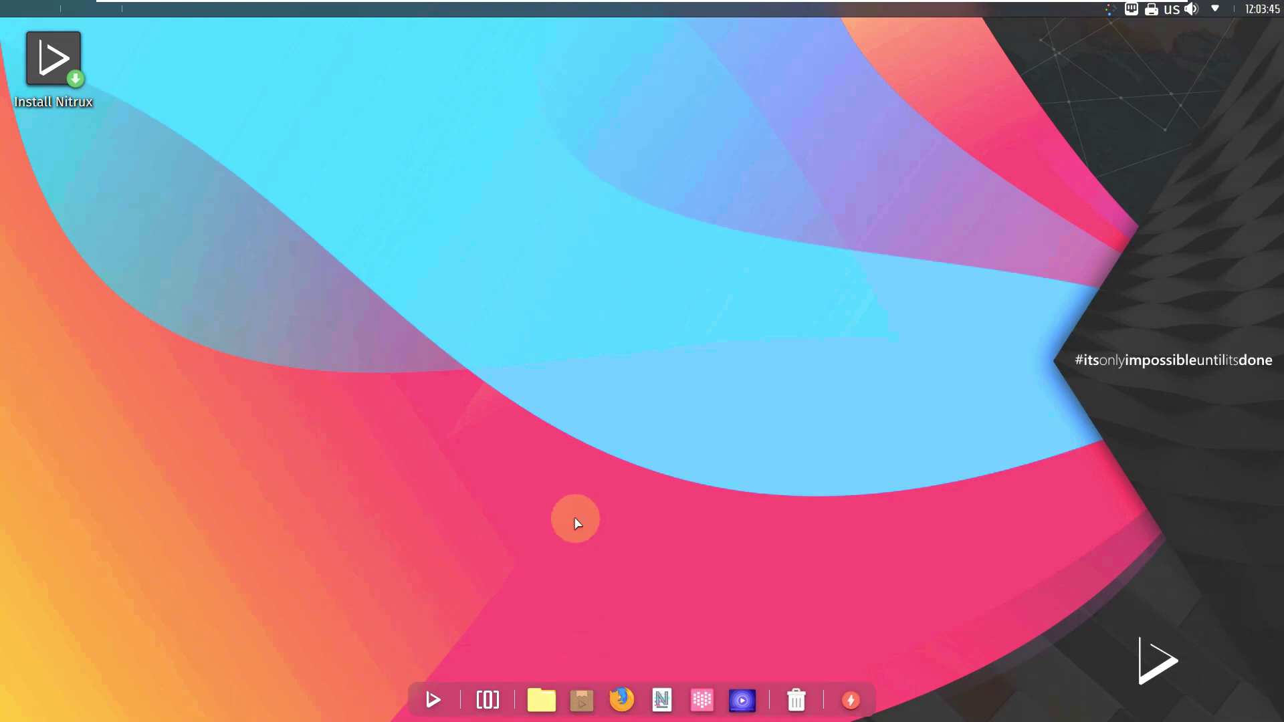
pyautogui.click(587, 702)
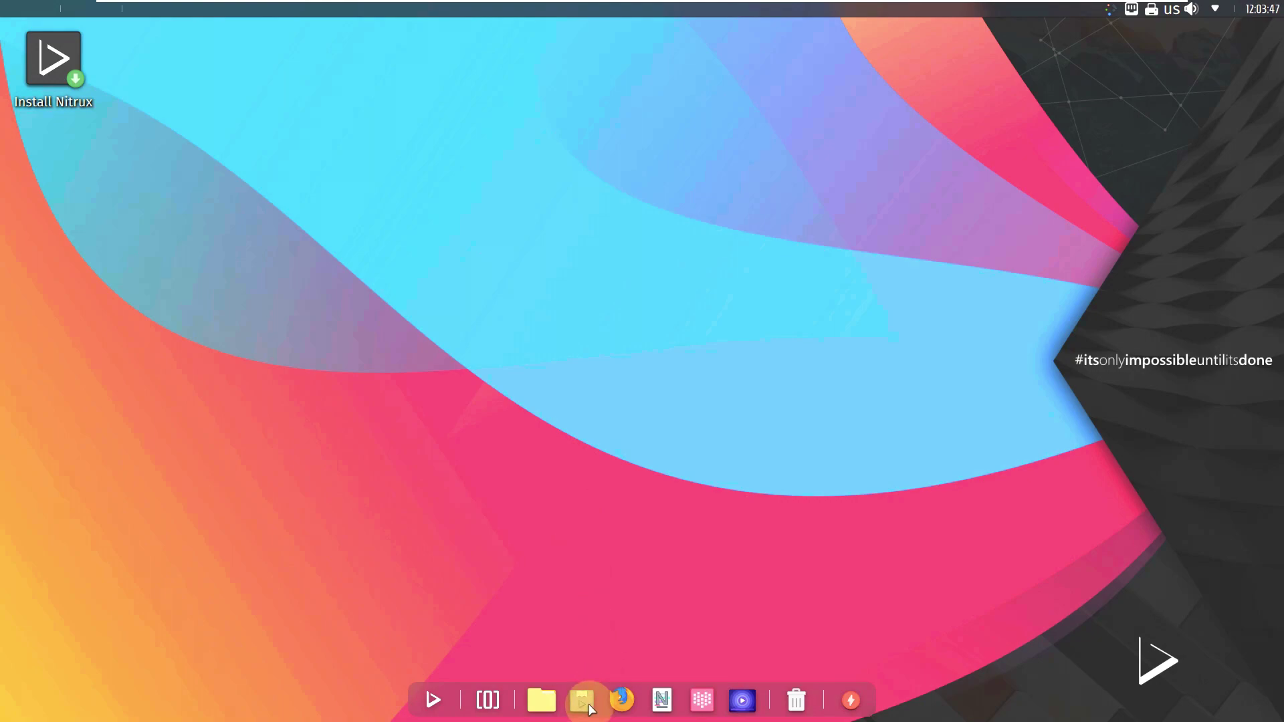
pyautogui.click(670, 701)
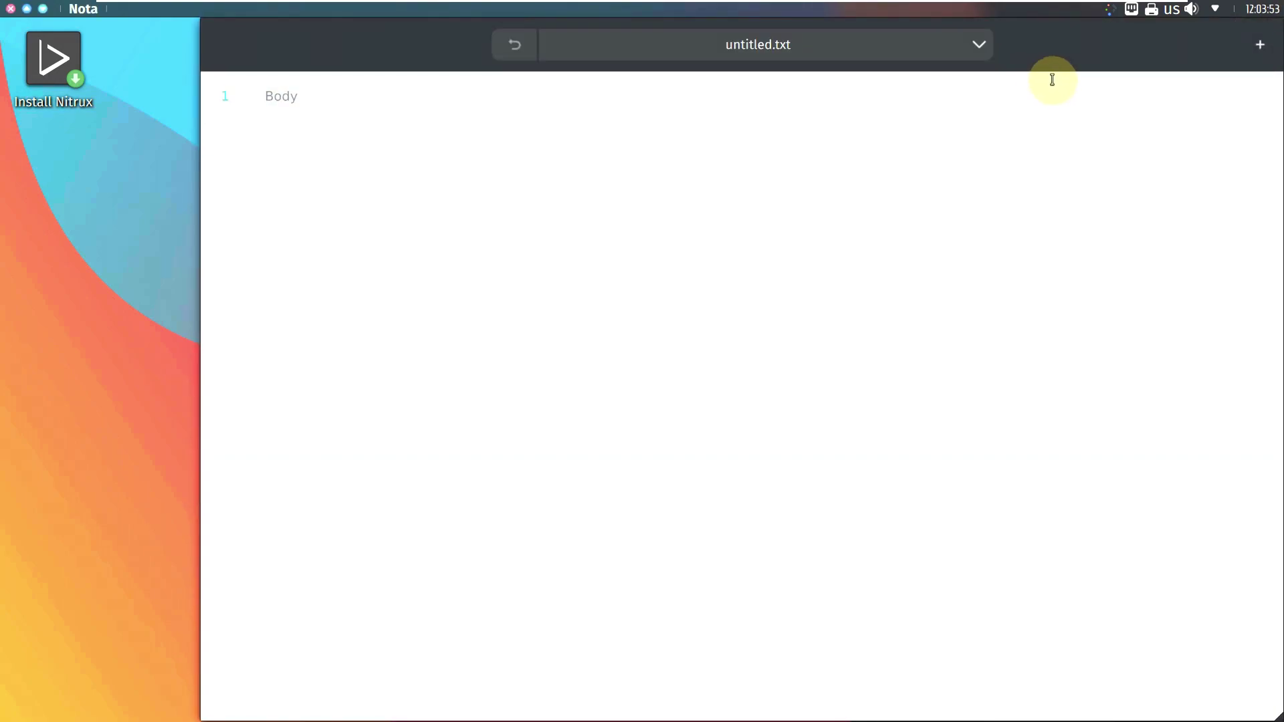
pyautogui.moveTo(1009, 73); pyautogui.dragTo(923, 67)
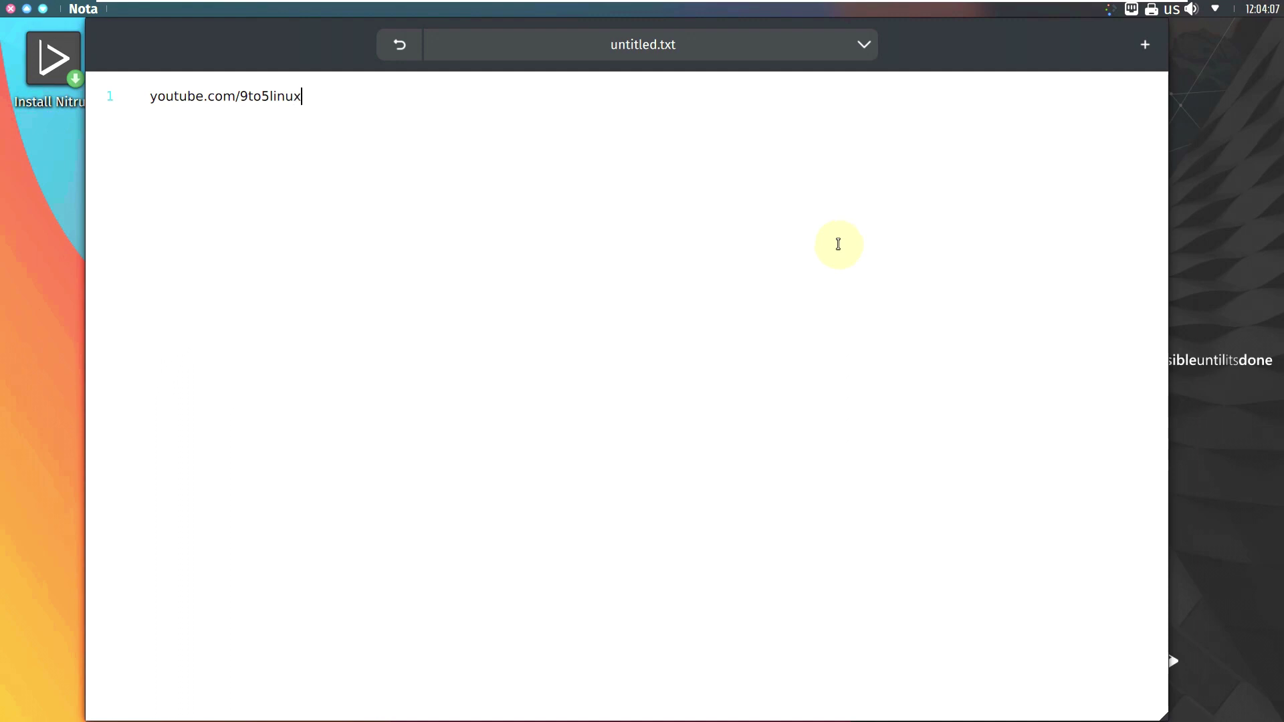
pyautogui.rightClick(843, 227)
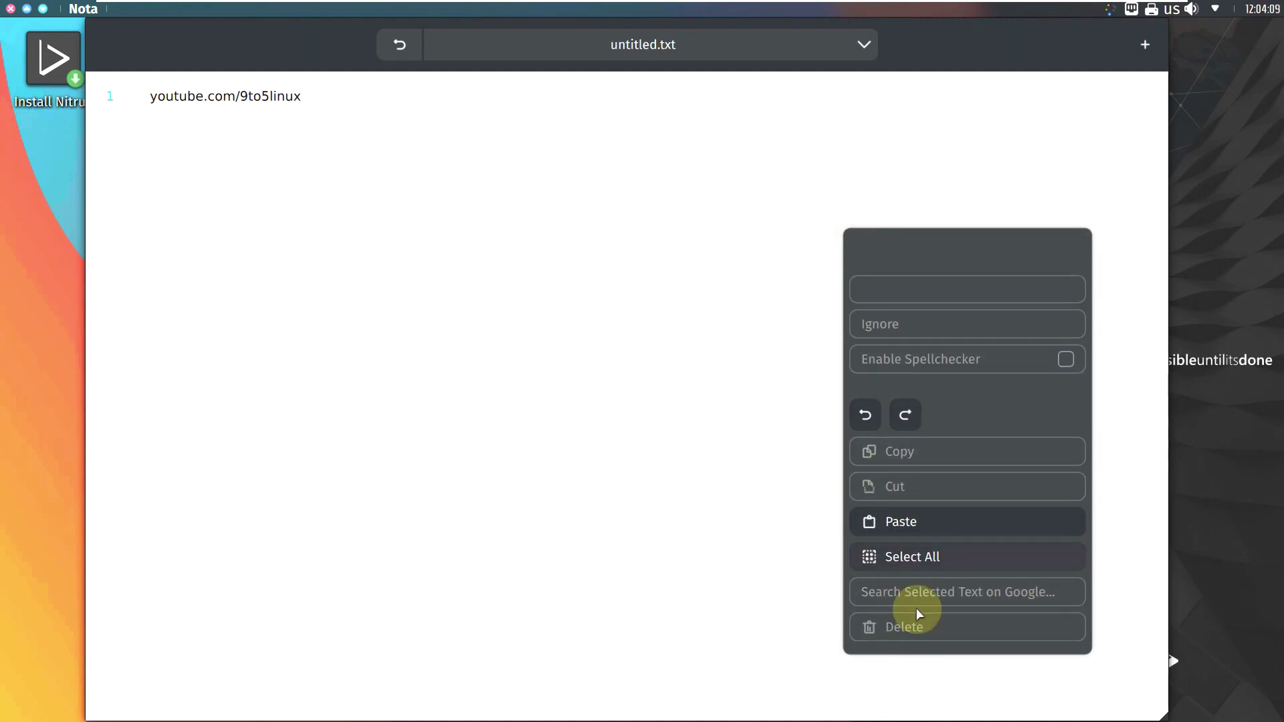
pyautogui.click(739, 289)
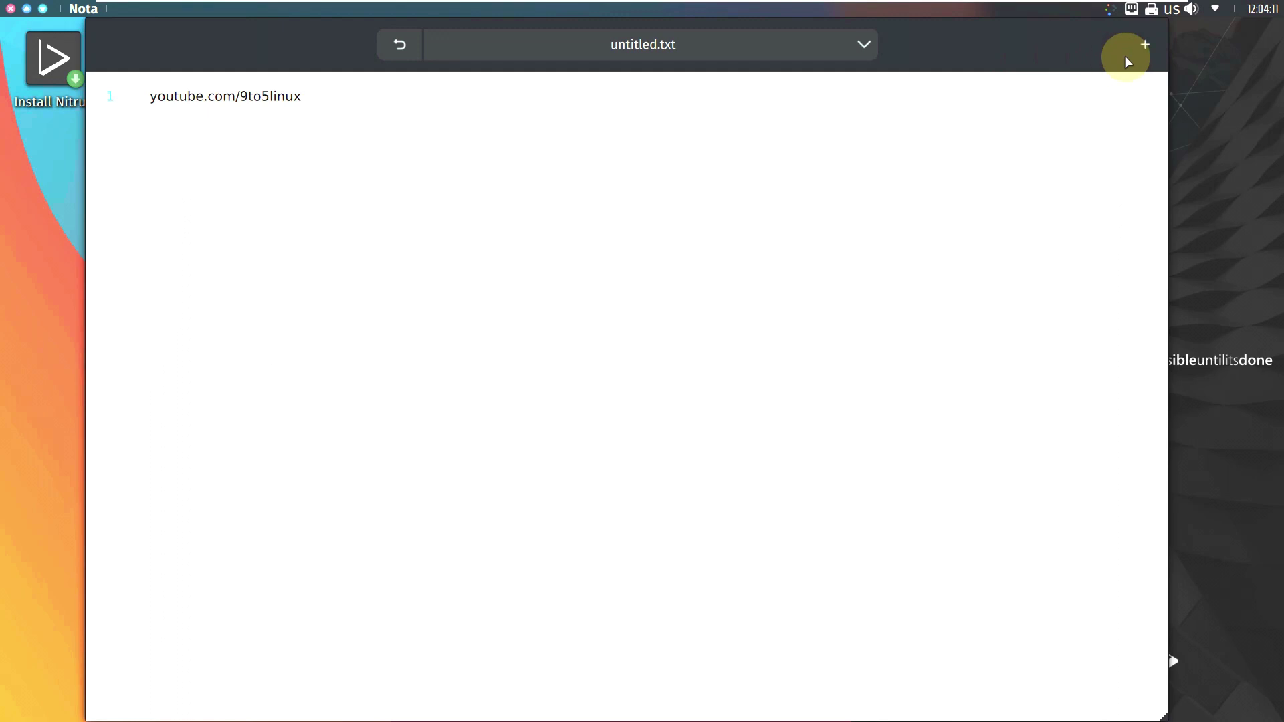
# Step: View Nota's About information, then close the window and discard the unsaved note
pyautogui.click(1148, 60)
pyautogui.click(1035, 389)
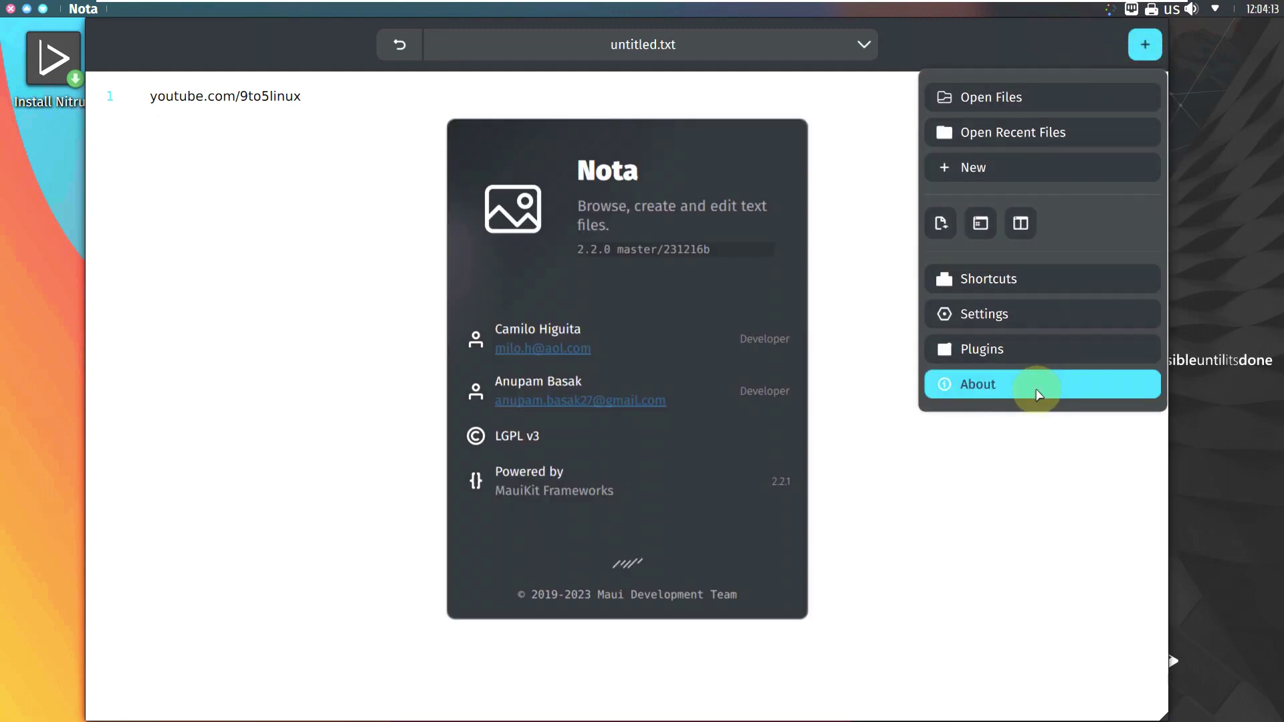
pyautogui.click(969, 410)
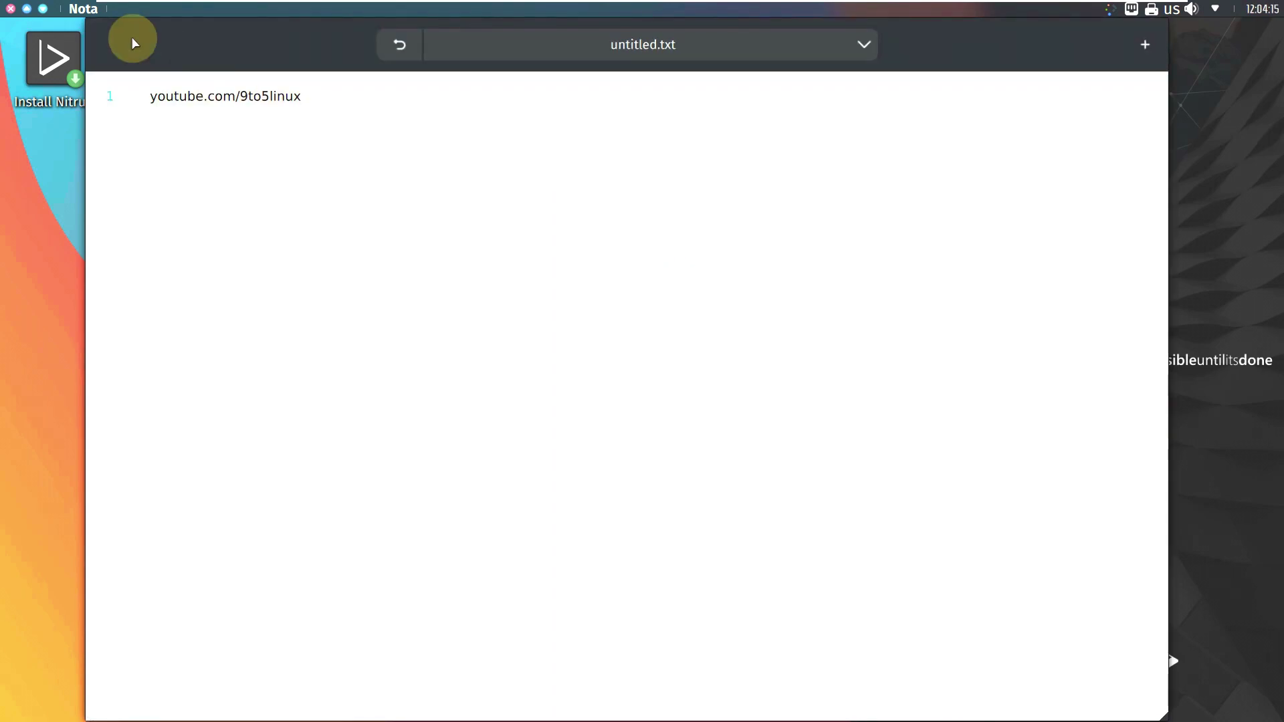
pyautogui.click(12, 10)
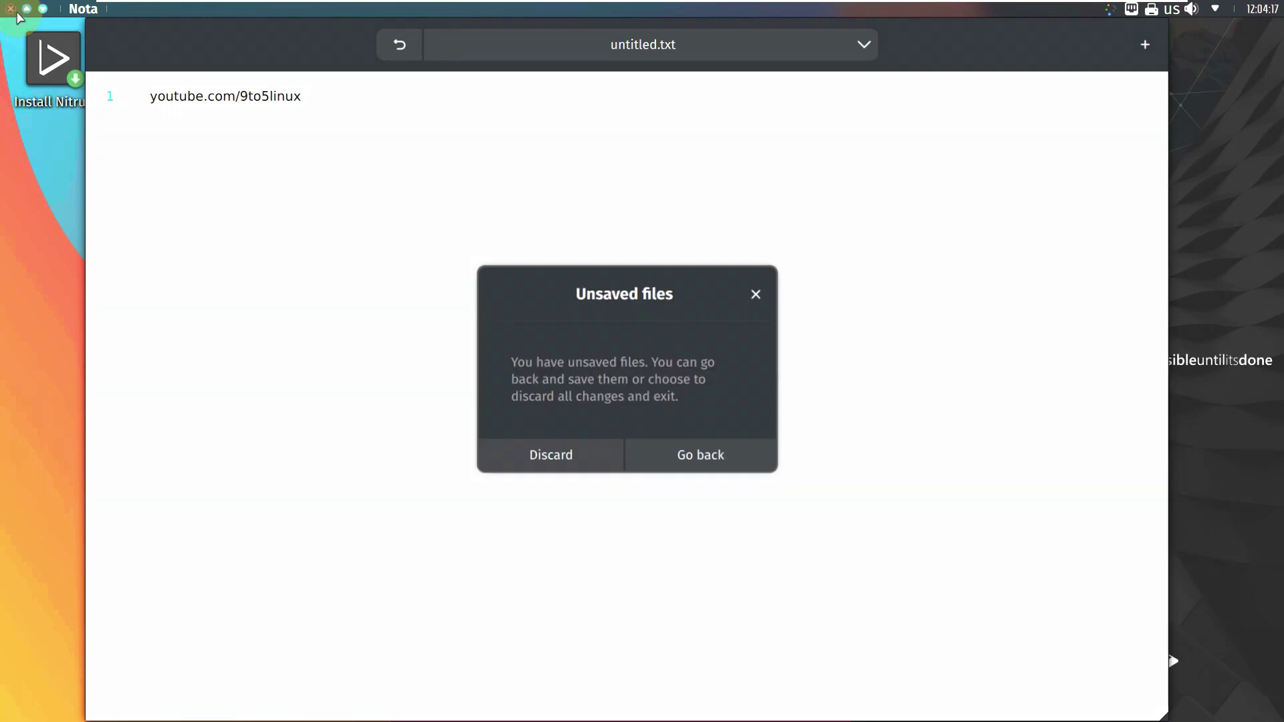
pyautogui.click(693, 455)
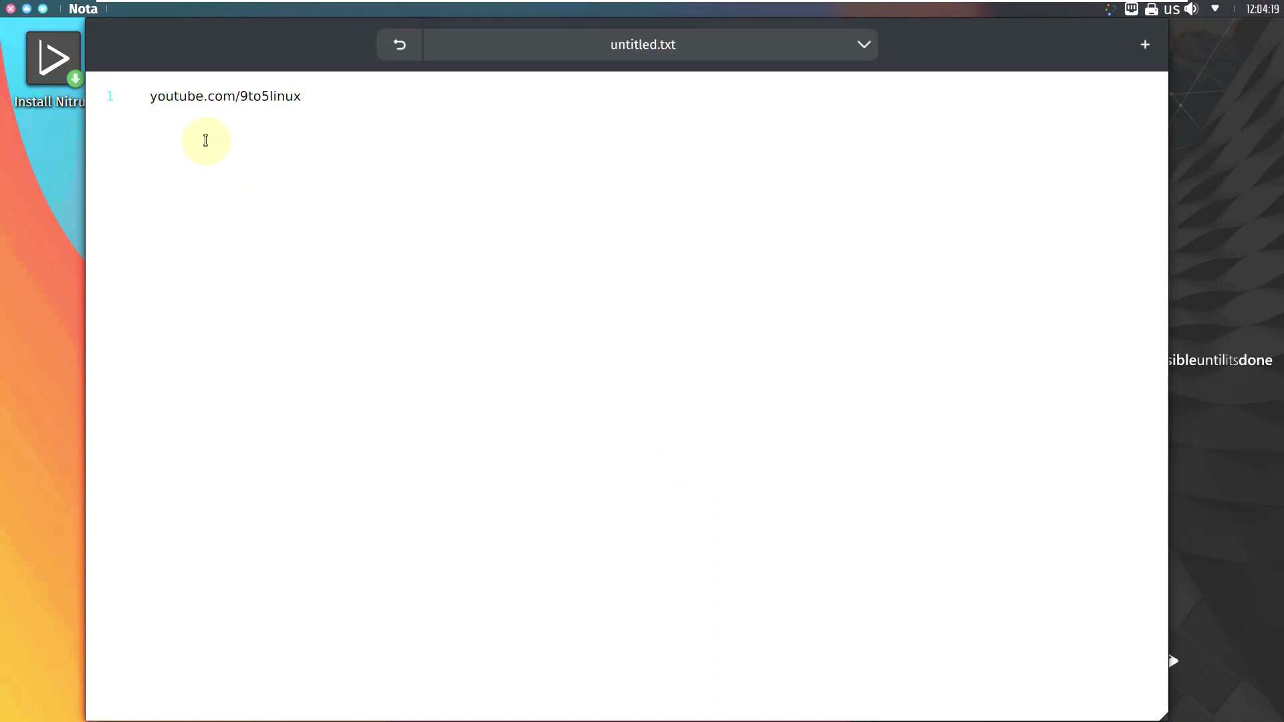
pyautogui.click(9, 10)
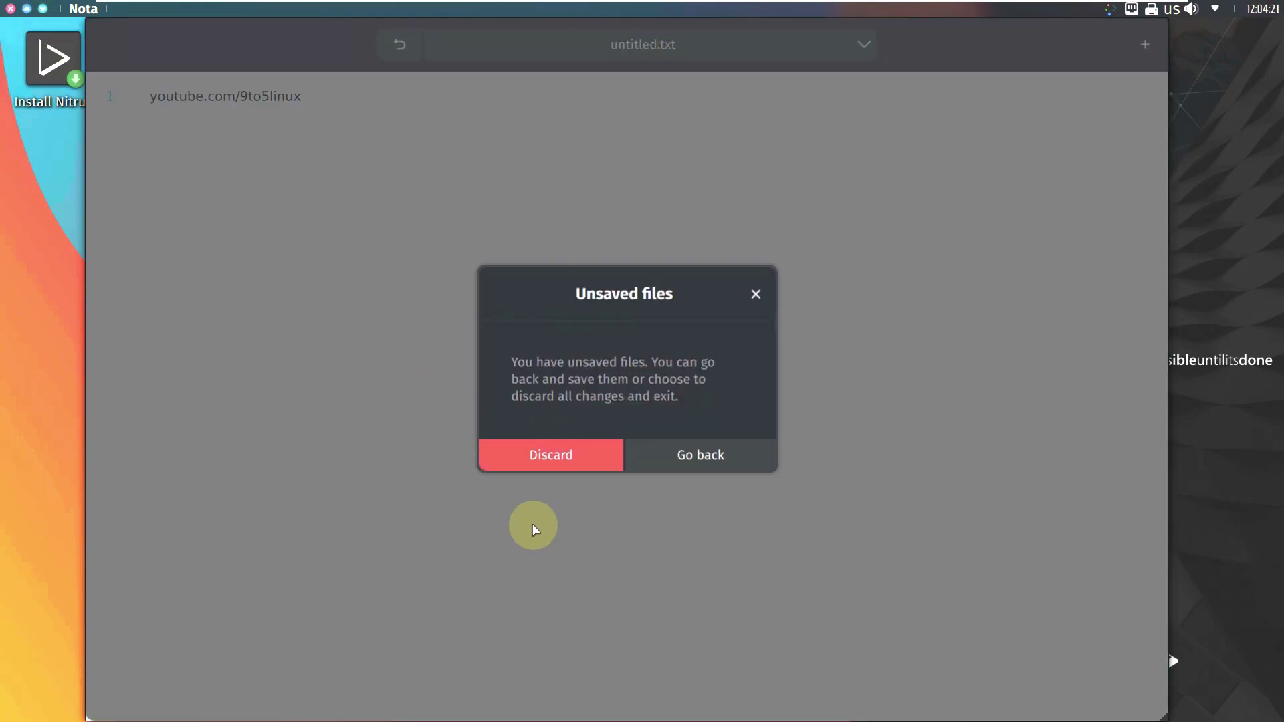
pyautogui.click(557, 453)
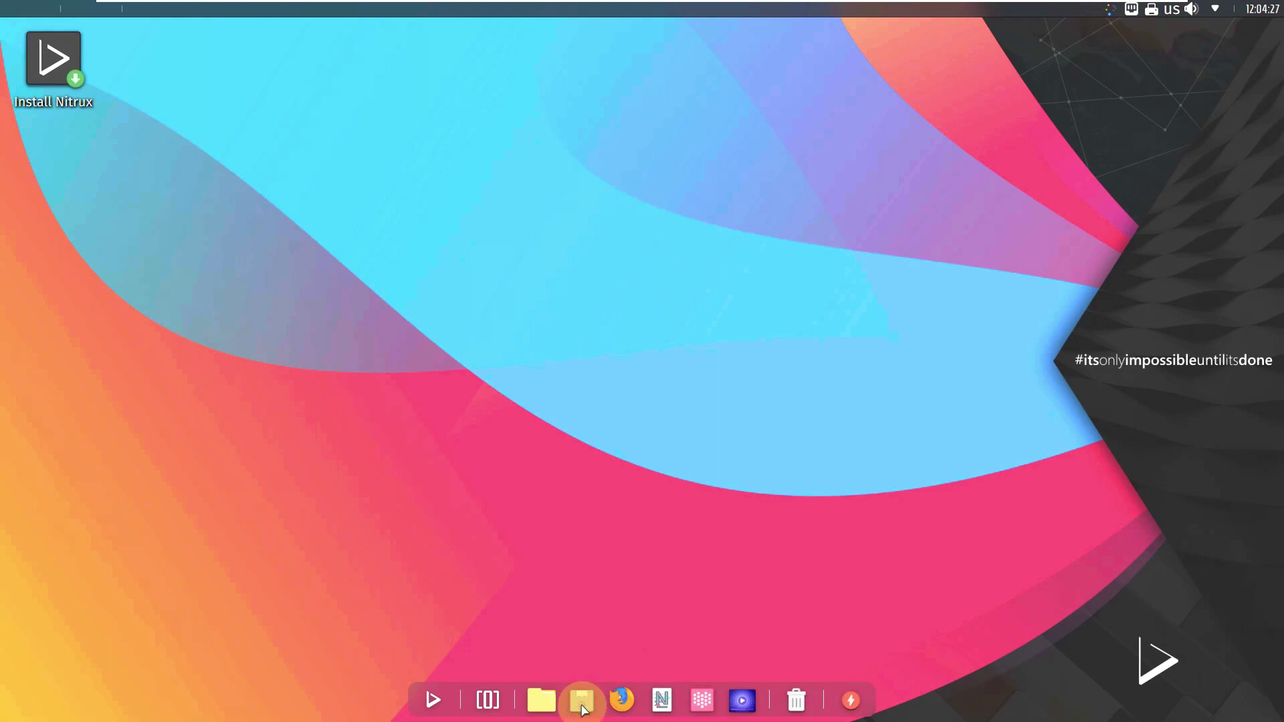
# Step: Bring up the Latte Dock's actions and enter the dock's edit mode
pyautogui.rightClick(584, 708)
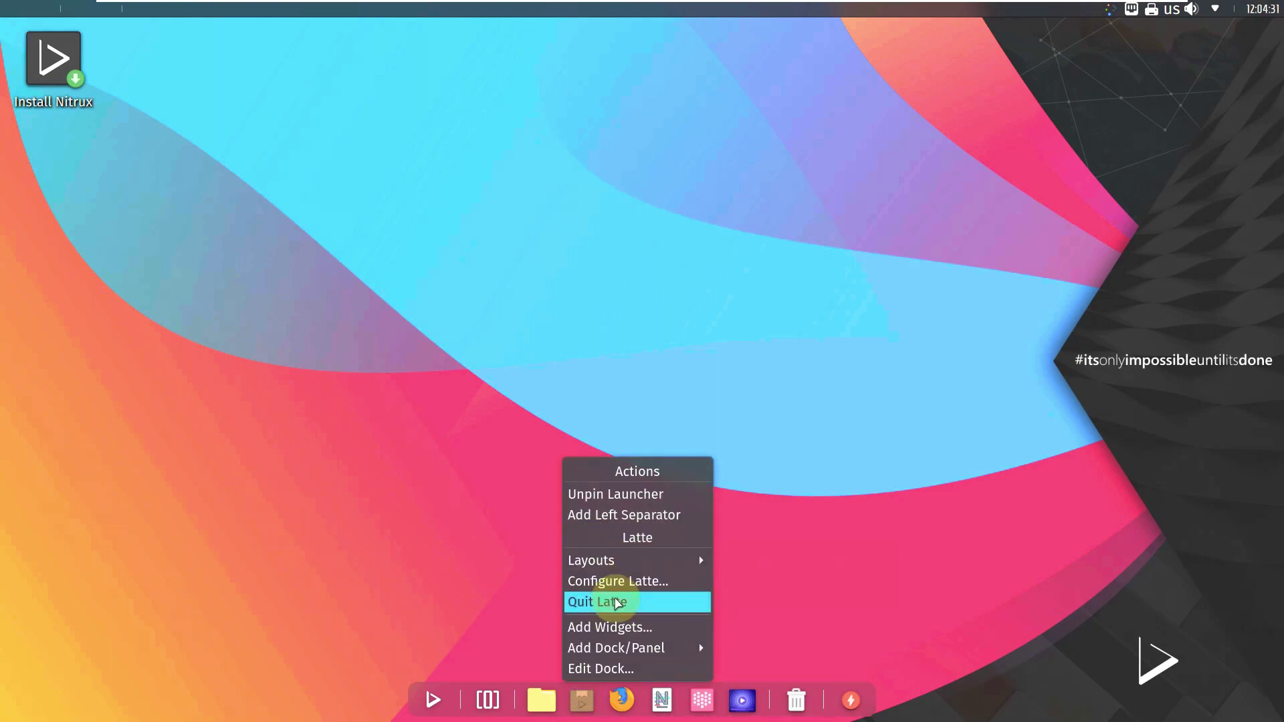
pyautogui.moveTo(625, 650)
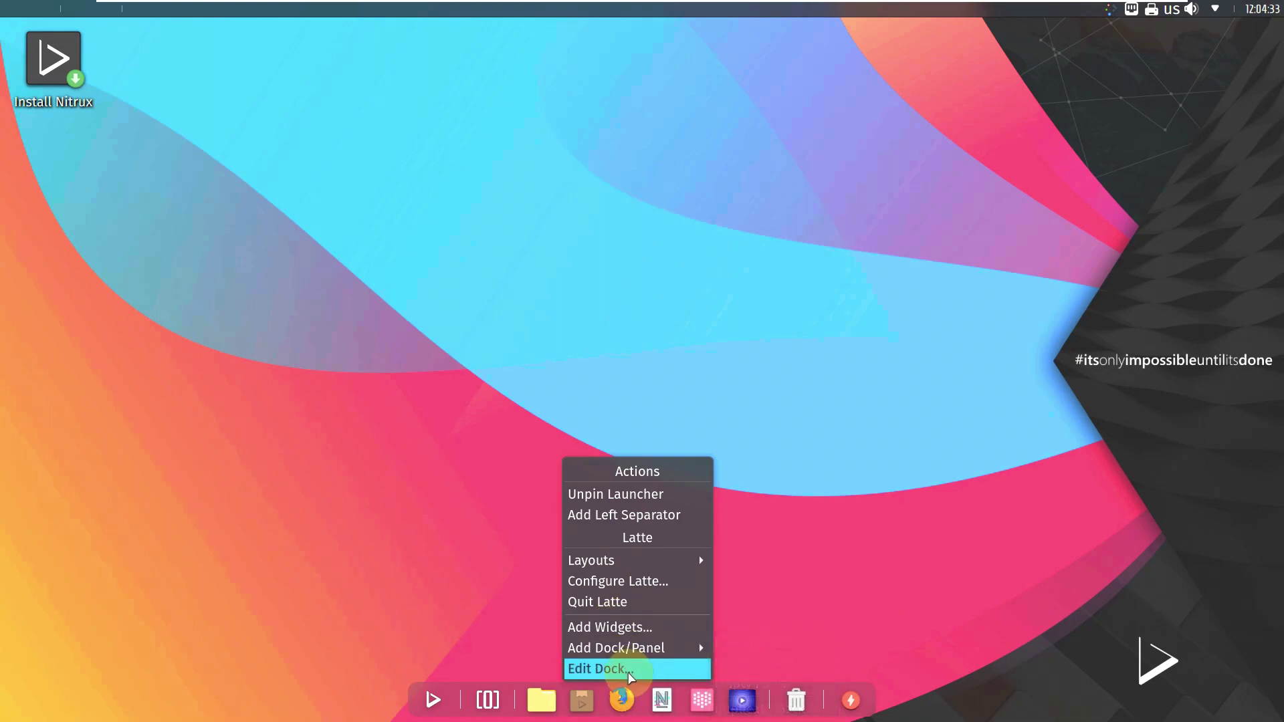
pyautogui.click(401, 522)
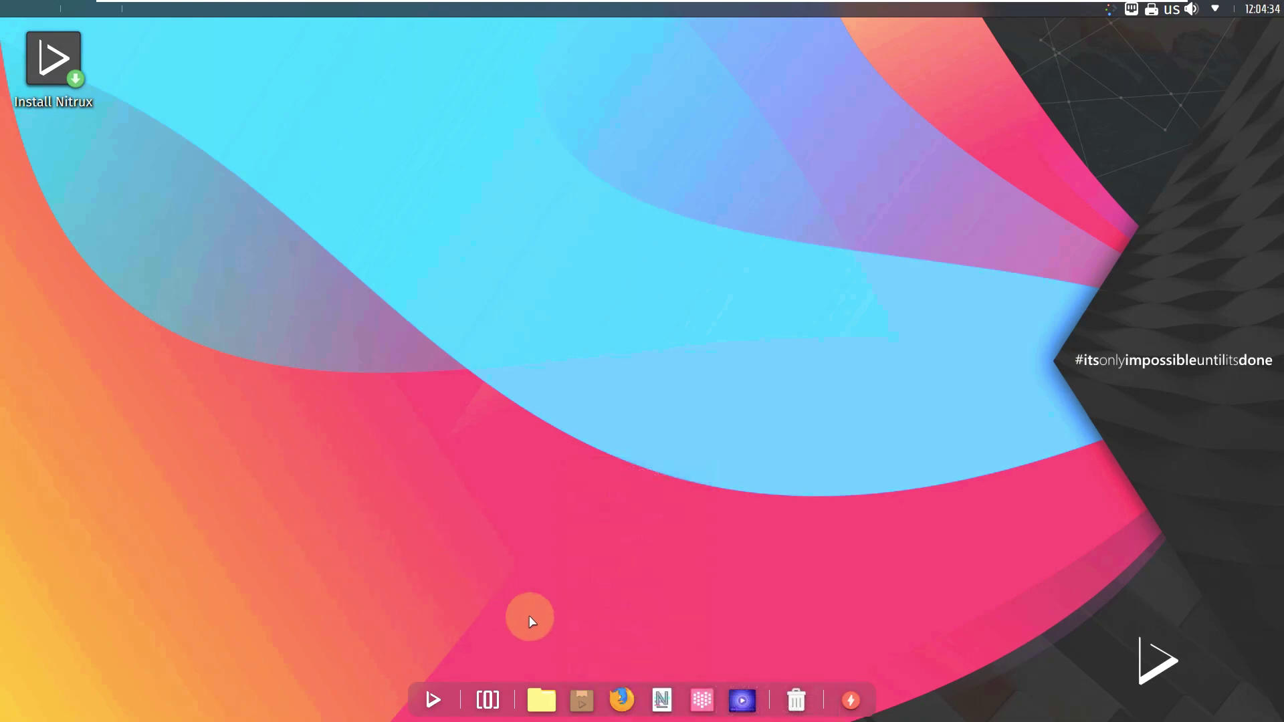
pyautogui.rightClick(582, 702)
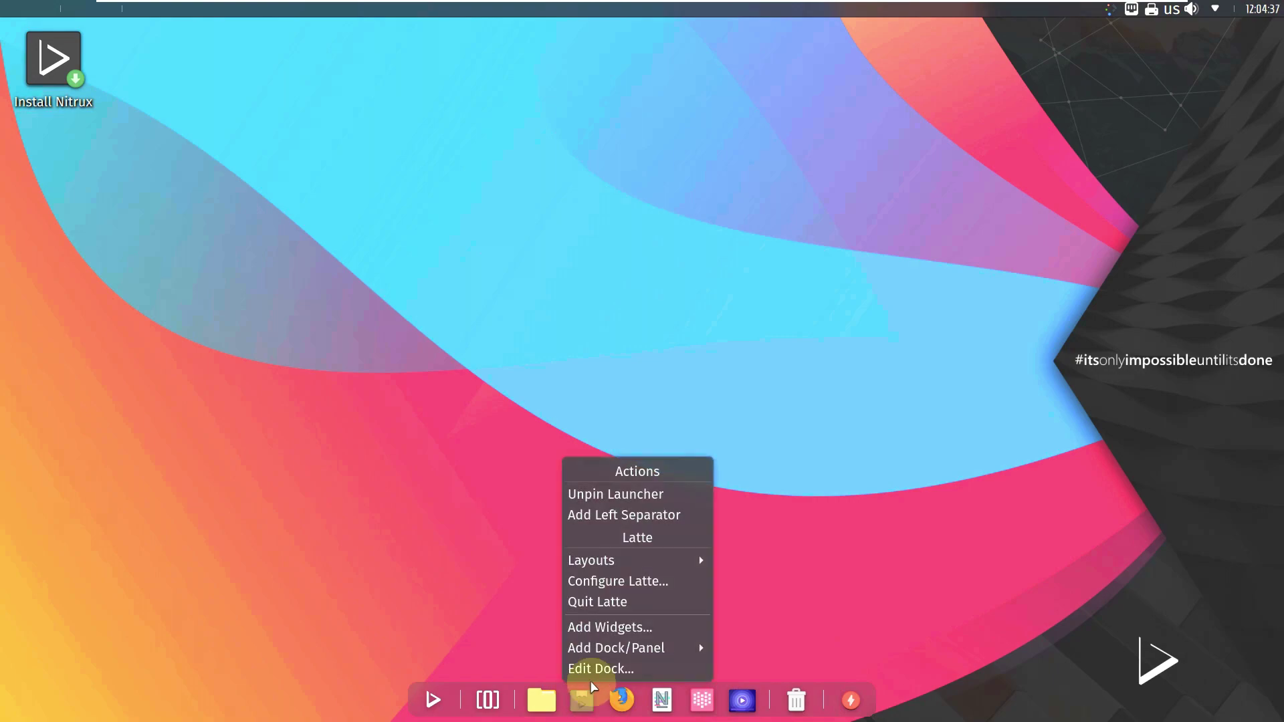
pyautogui.press('Escape')
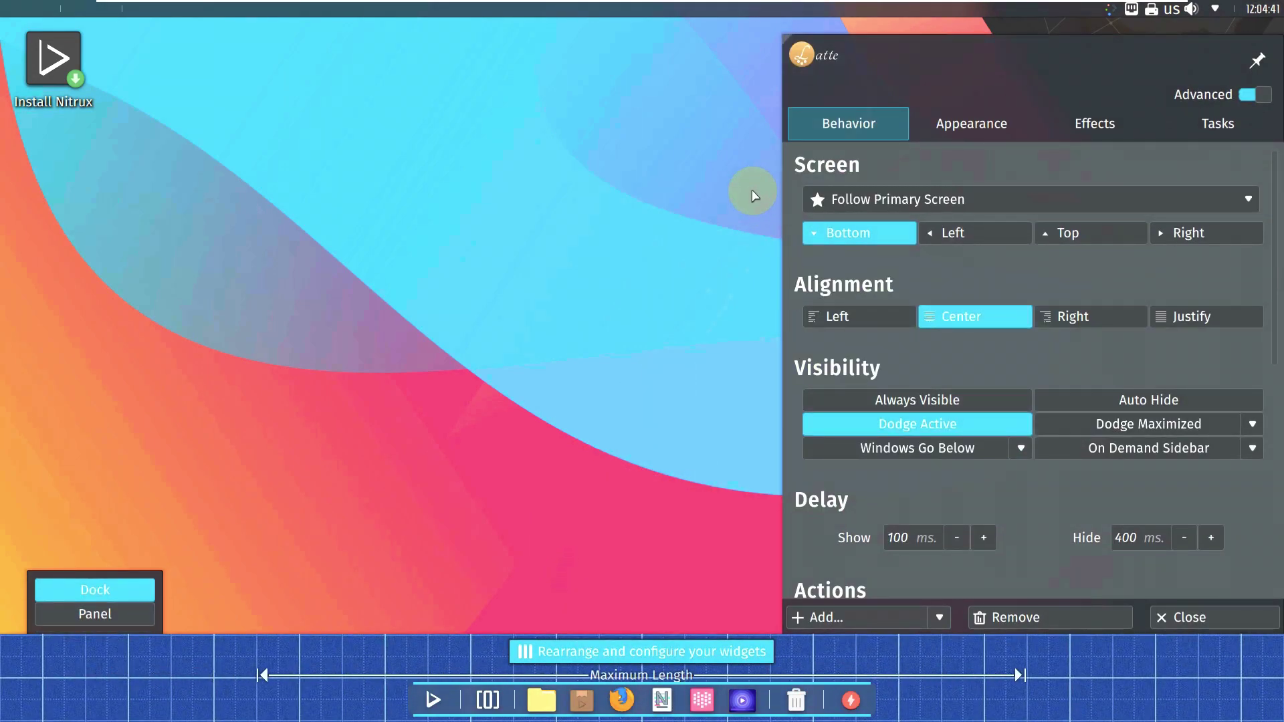
# Step: Look through the dock's Appearance, Effects and Tasks settings, then close edit mode
pyautogui.scroll(-3, 888, 232)
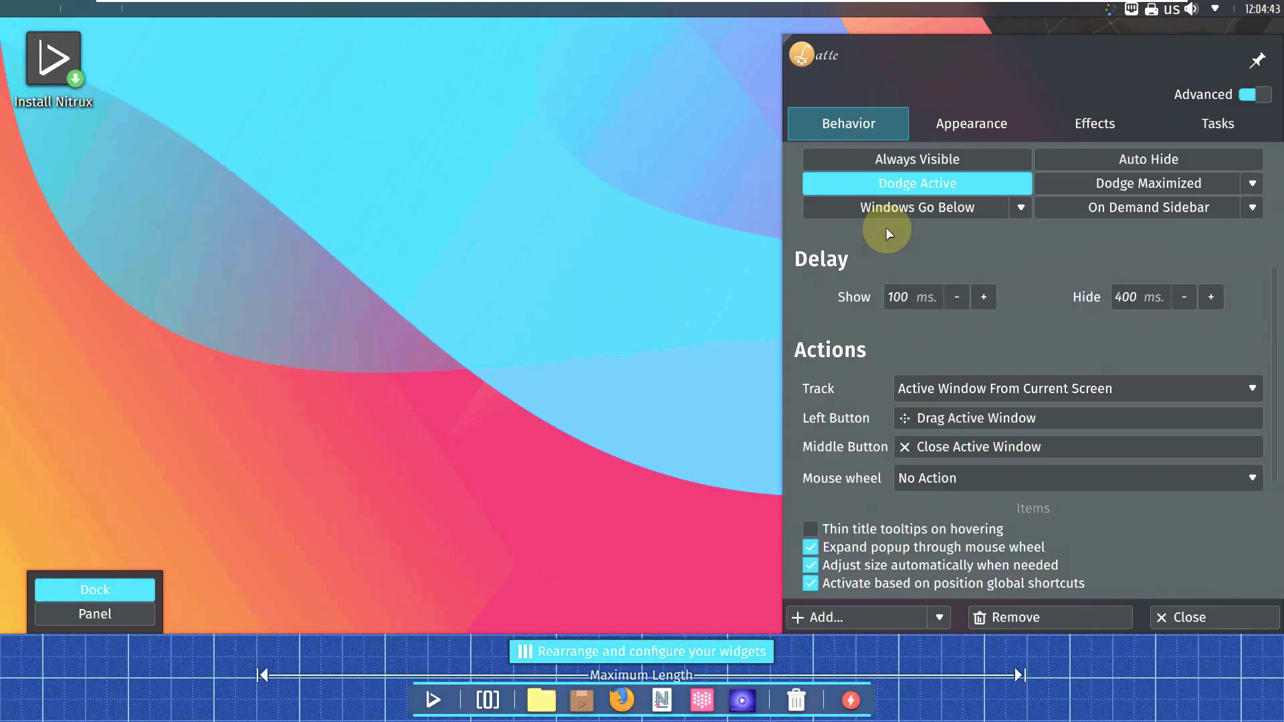
pyautogui.scroll(-2, 888, 233)
pyautogui.scroll(-4, 836, 428)
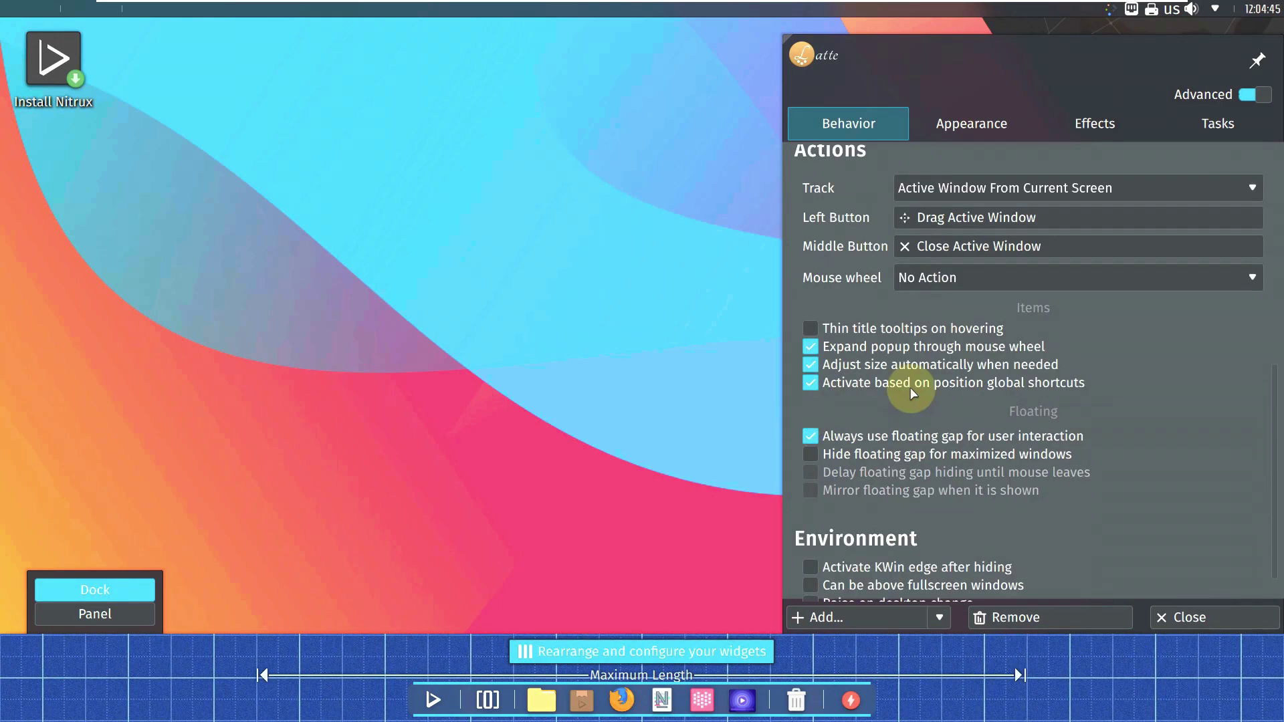
pyautogui.scroll(4, 913, 394)
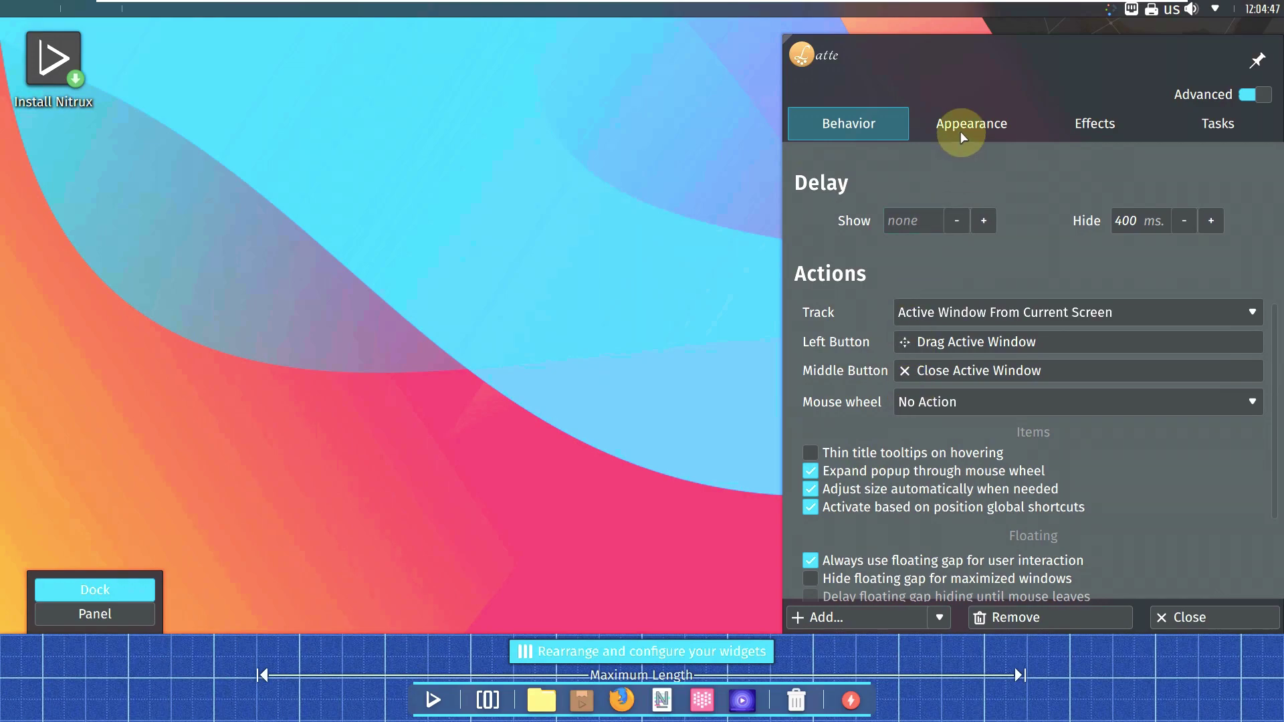
pyautogui.click(964, 128)
pyautogui.scroll(-1, 1023, 195)
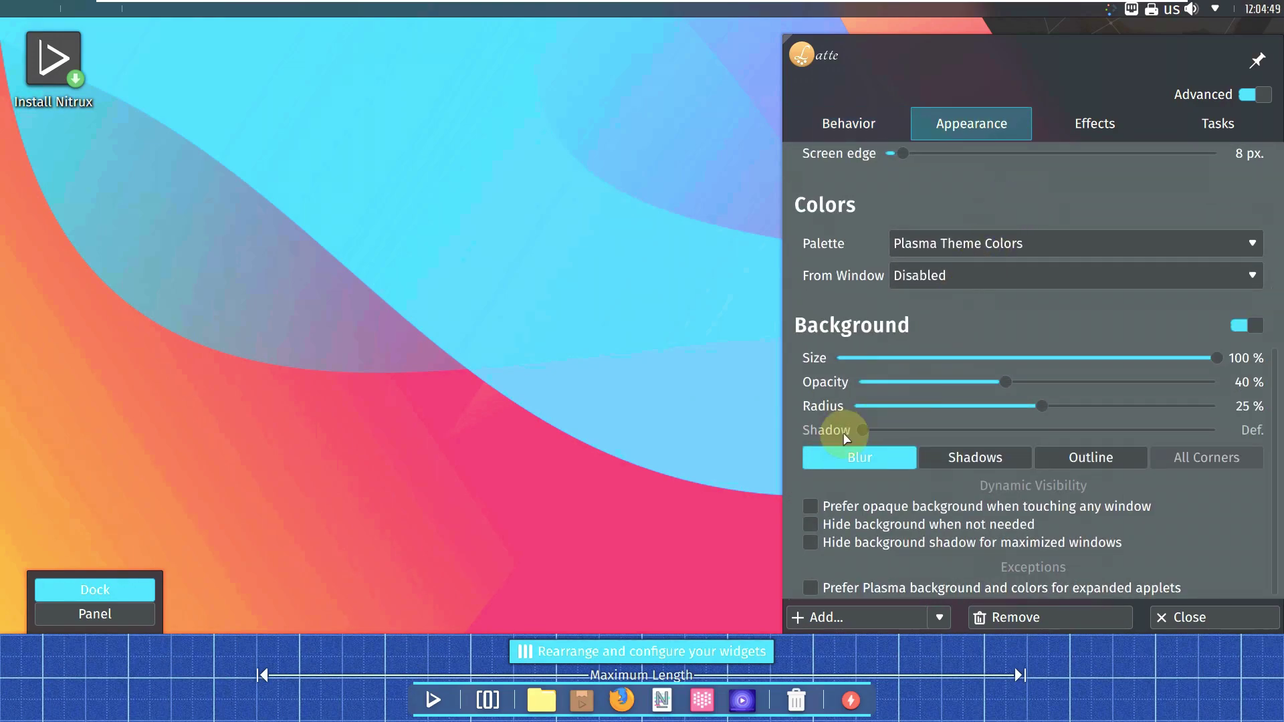
pyautogui.scroll(3, 903, 273)
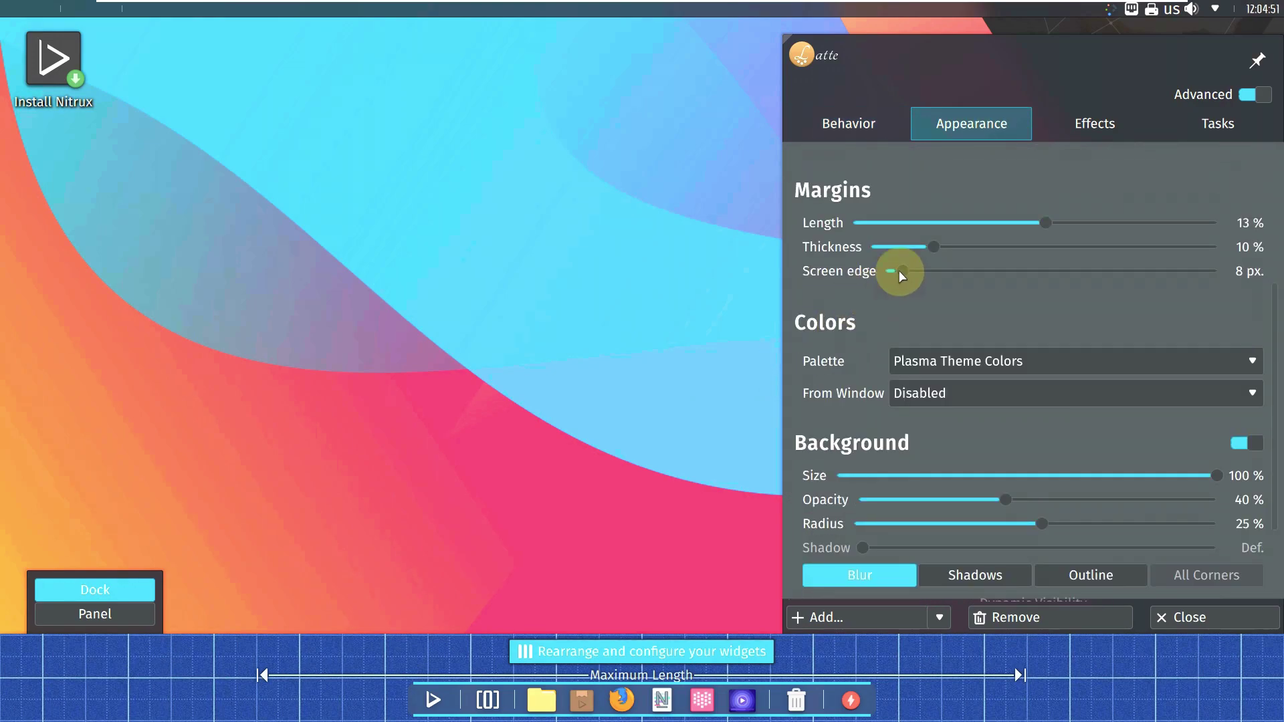
pyautogui.click(1095, 123)
pyautogui.click(1202, 132)
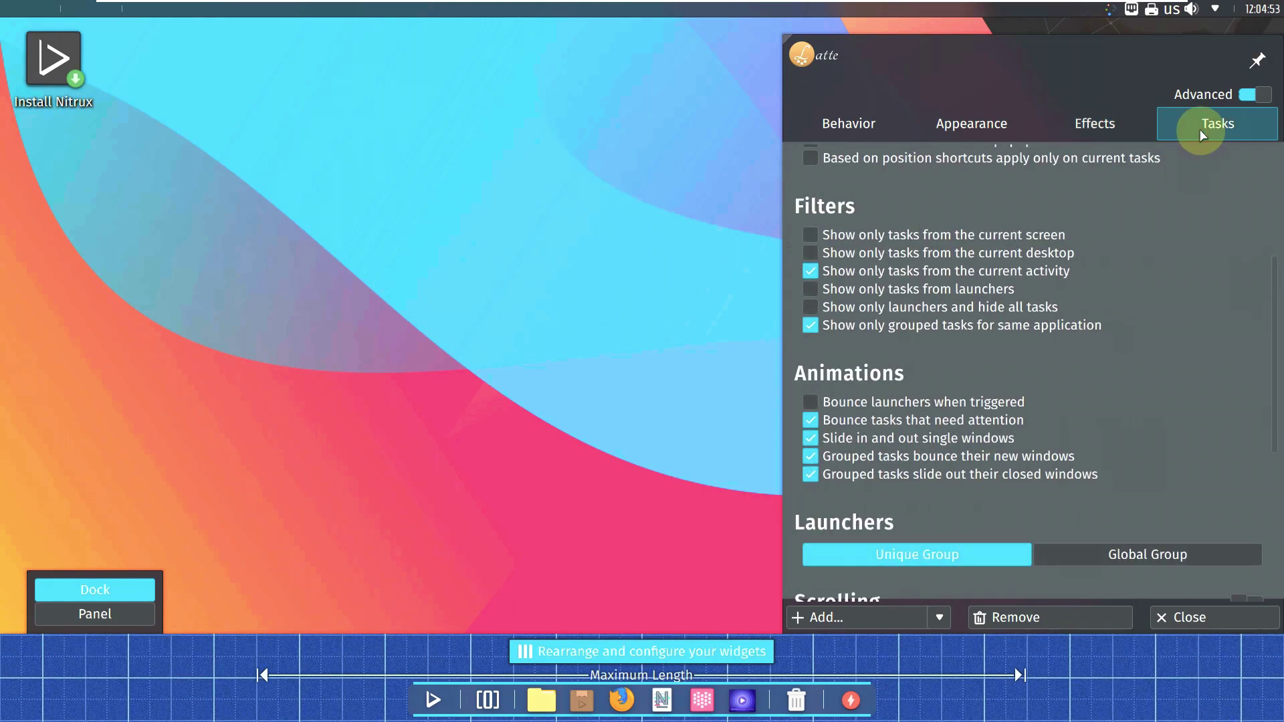
pyautogui.click(1229, 626)
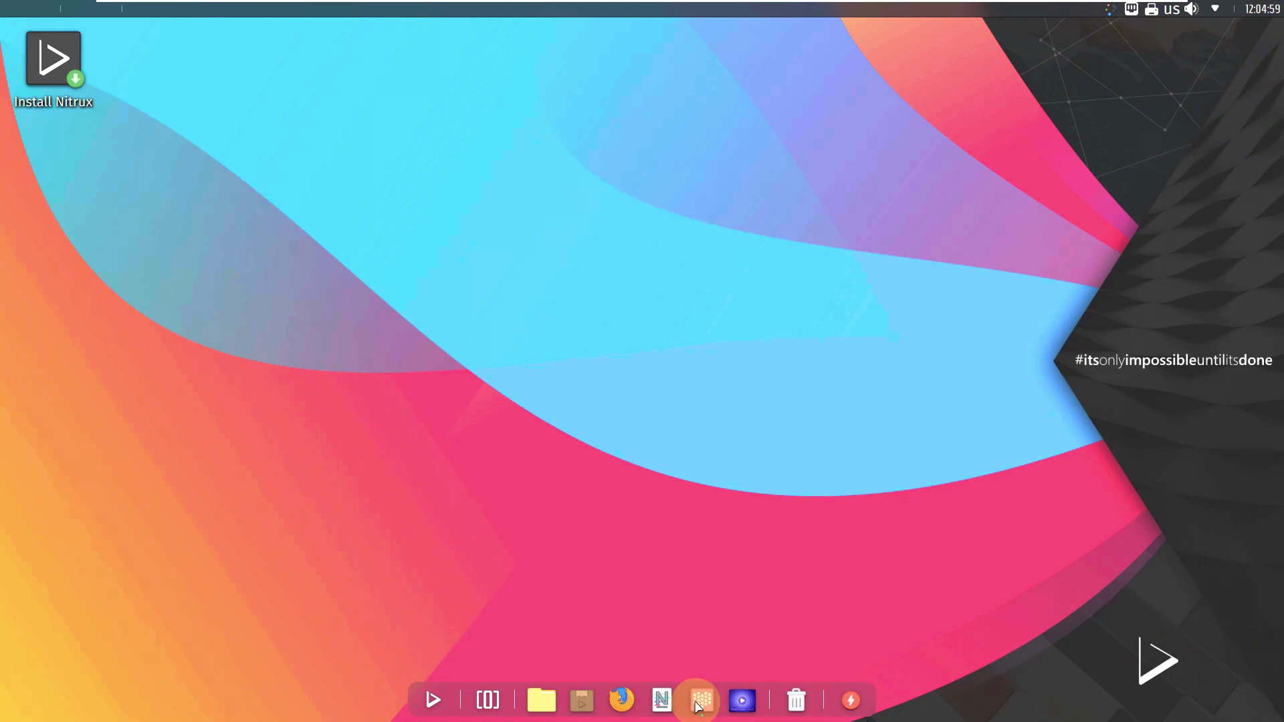
pyautogui.click(699, 702)
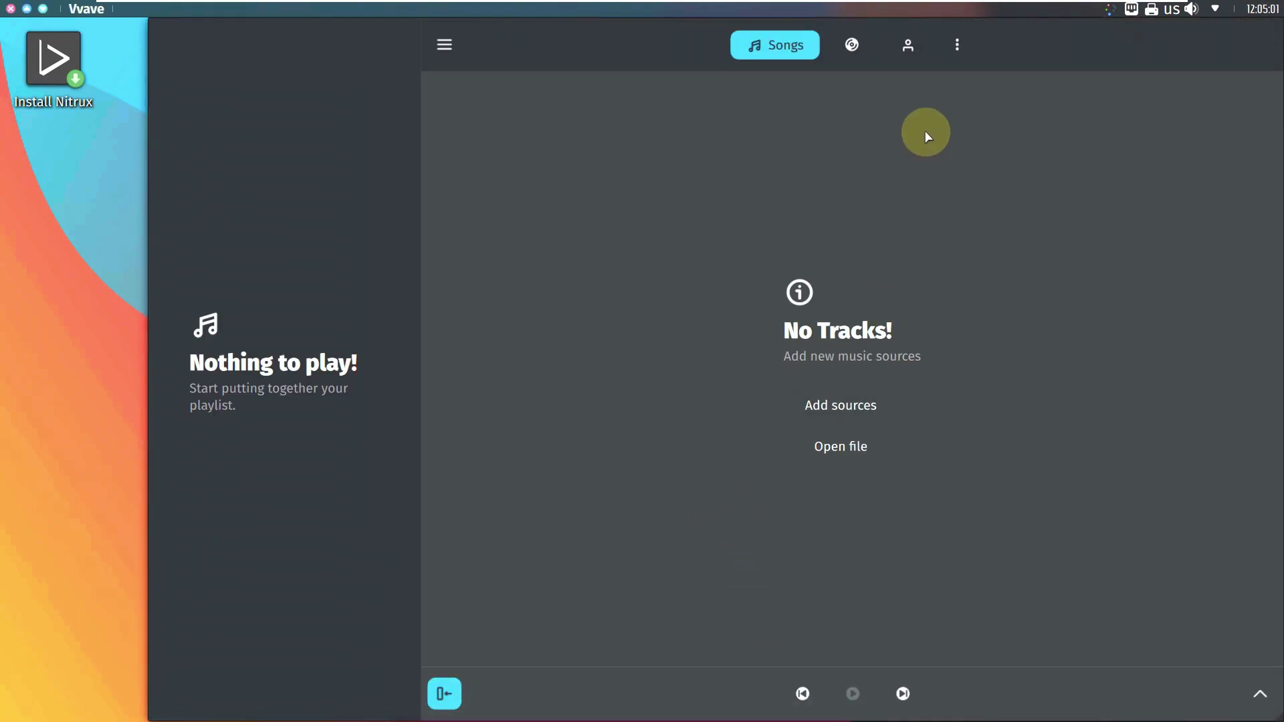
pyautogui.click(955, 45)
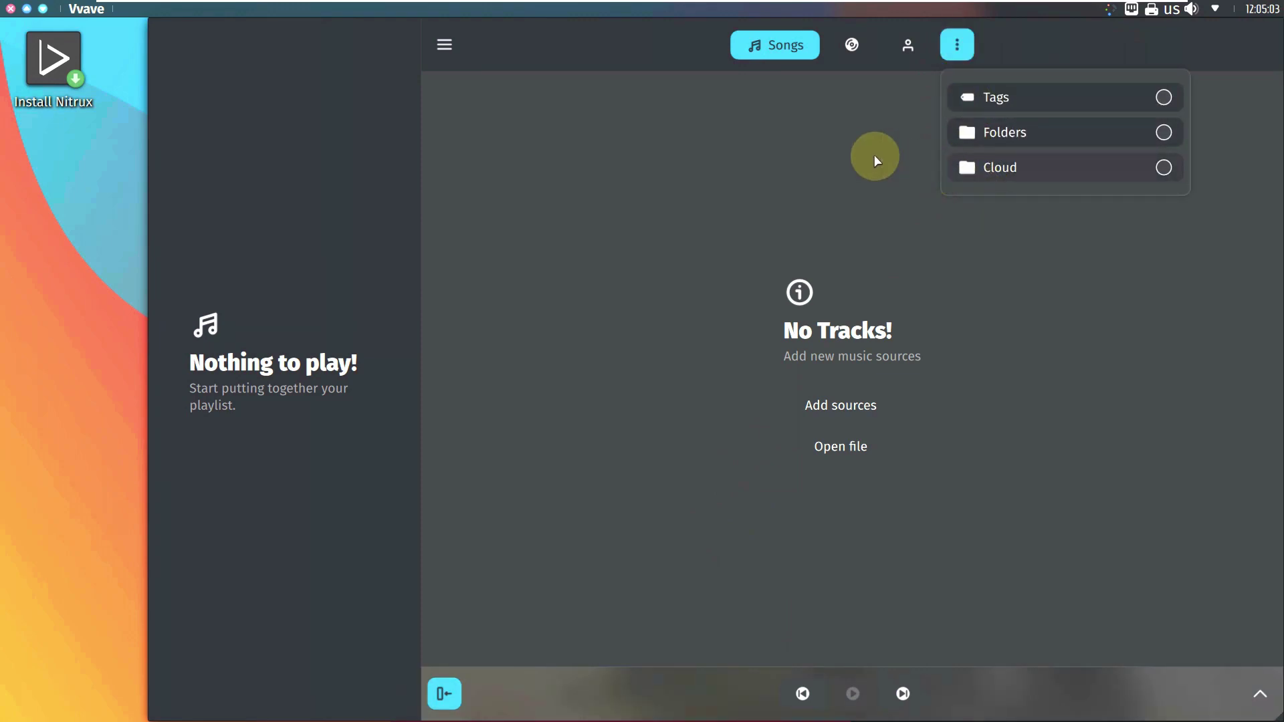
pyautogui.click(800, 138)
pyautogui.click(444, 44)
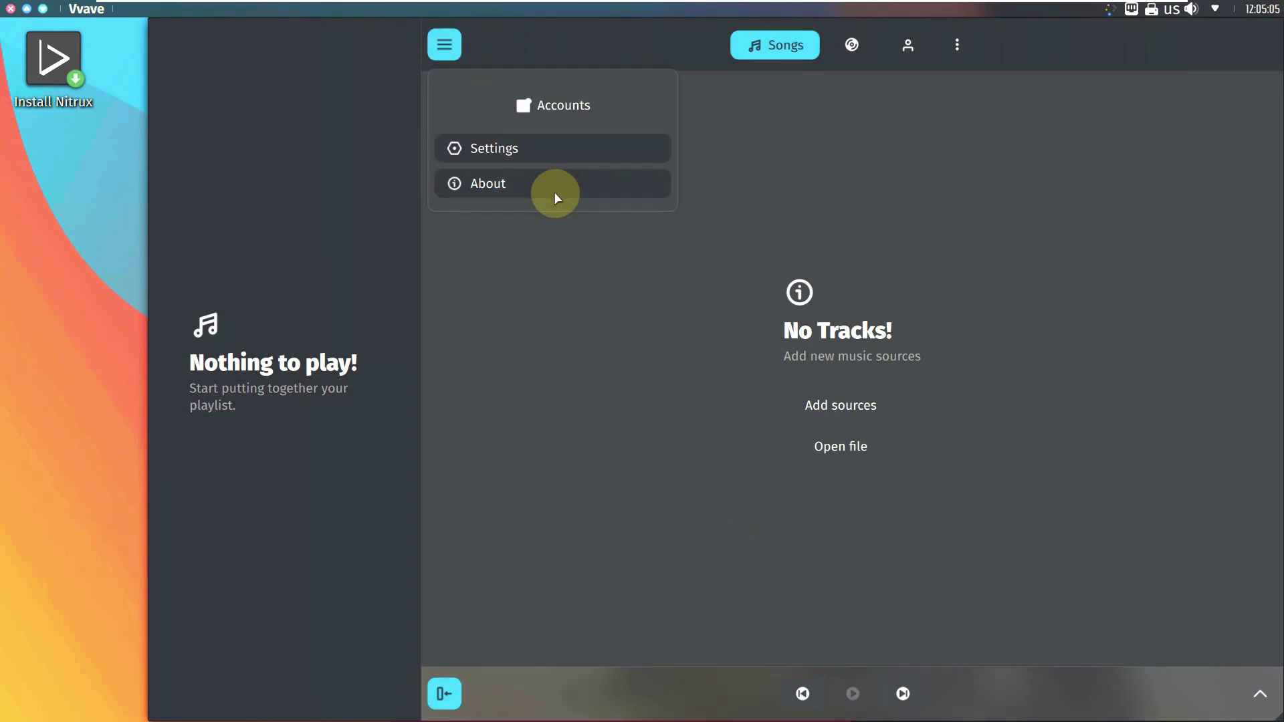
pyautogui.click(521, 185)
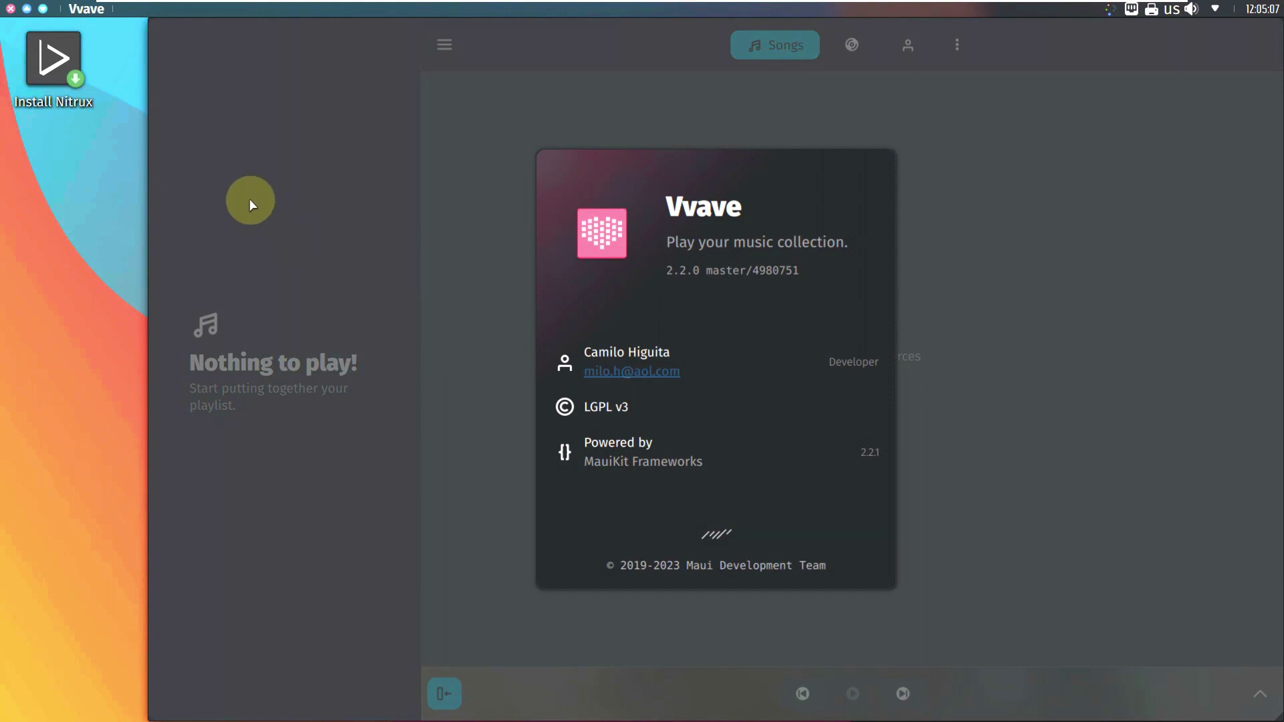
pyautogui.click(251, 202)
pyautogui.click(12, 9)
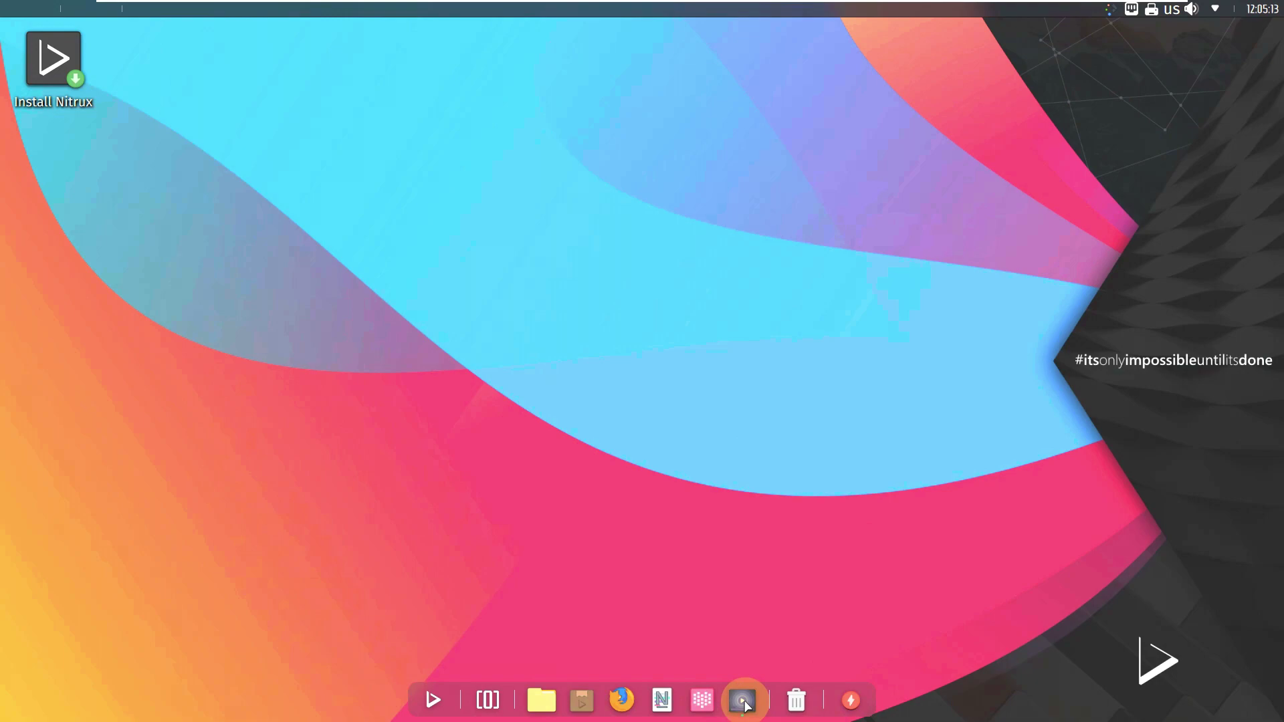
pyautogui.click(744, 703)
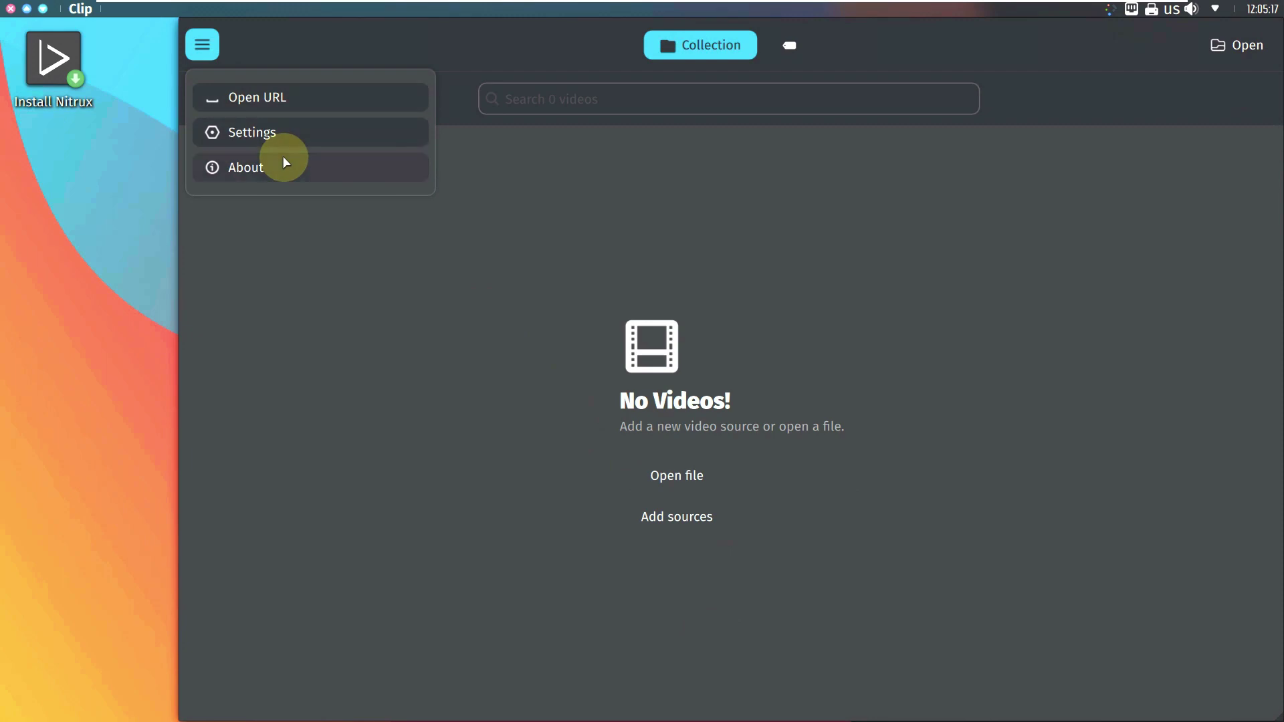
pyautogui.click(291, 170)
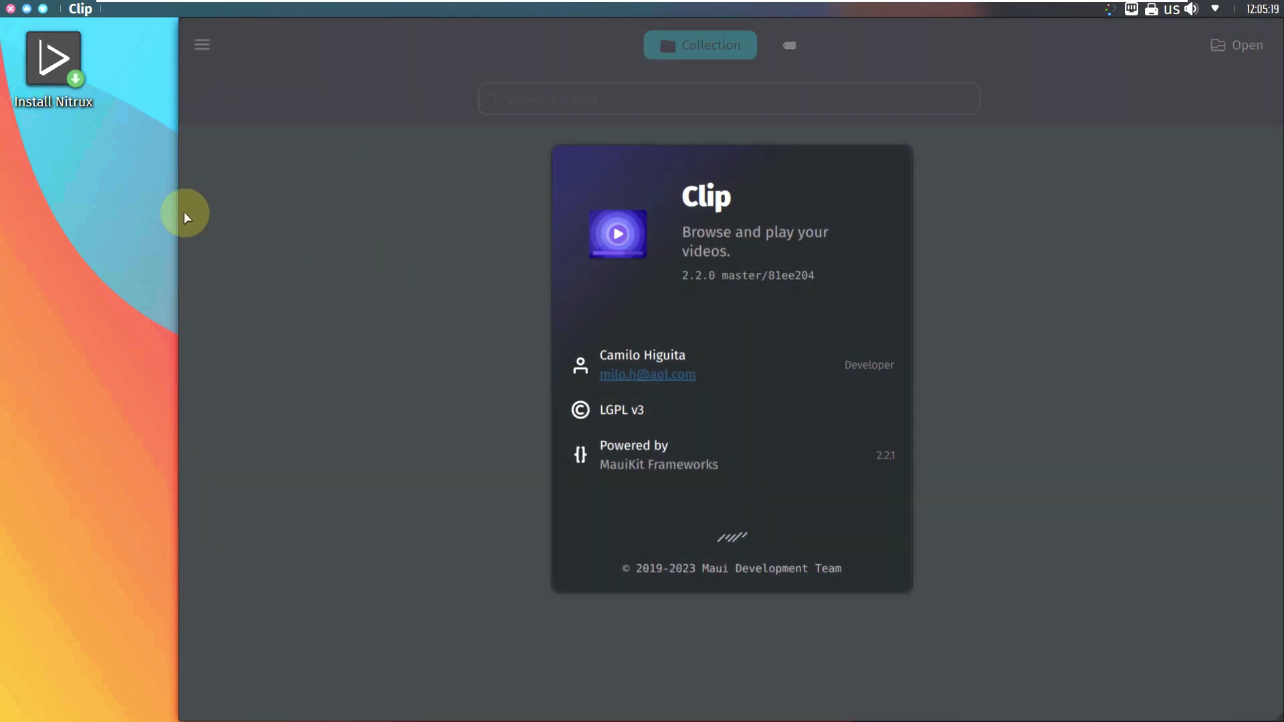
pyautogui.click(185, 215)
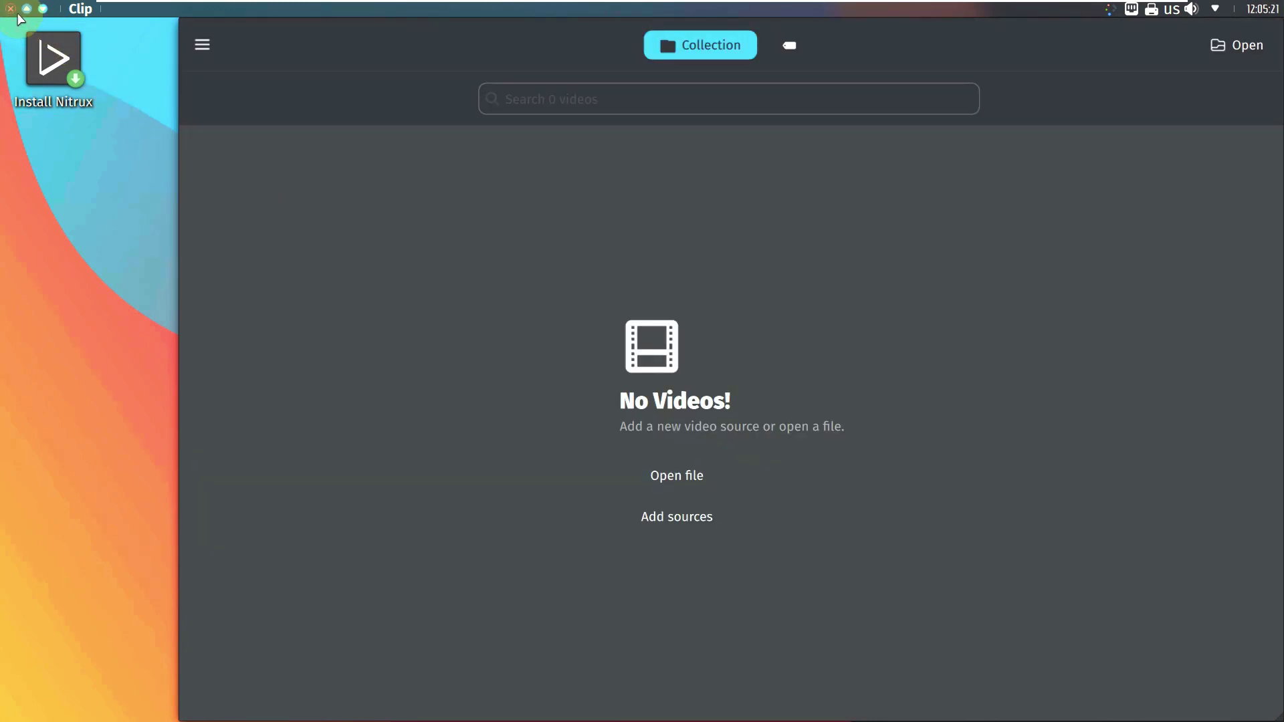
pyautogui.click(11, 8)
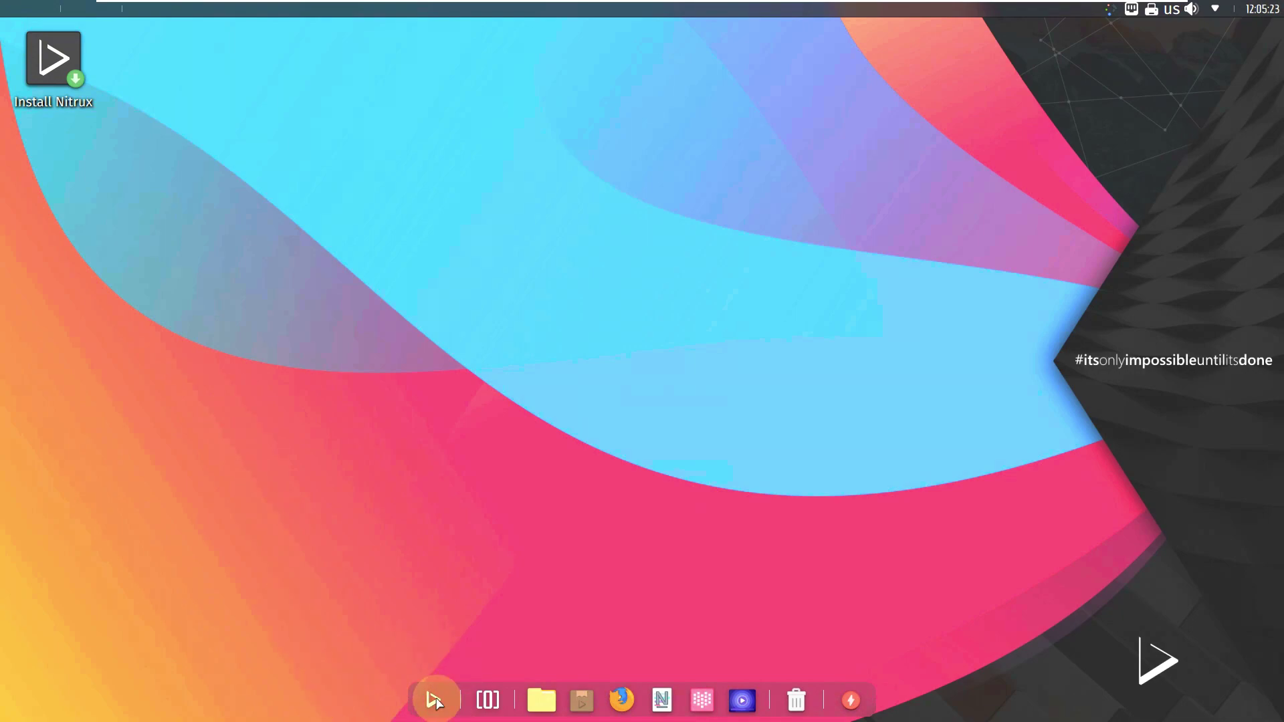
pyautogui.click(435, 700)
pyautogui.click(367, 211)
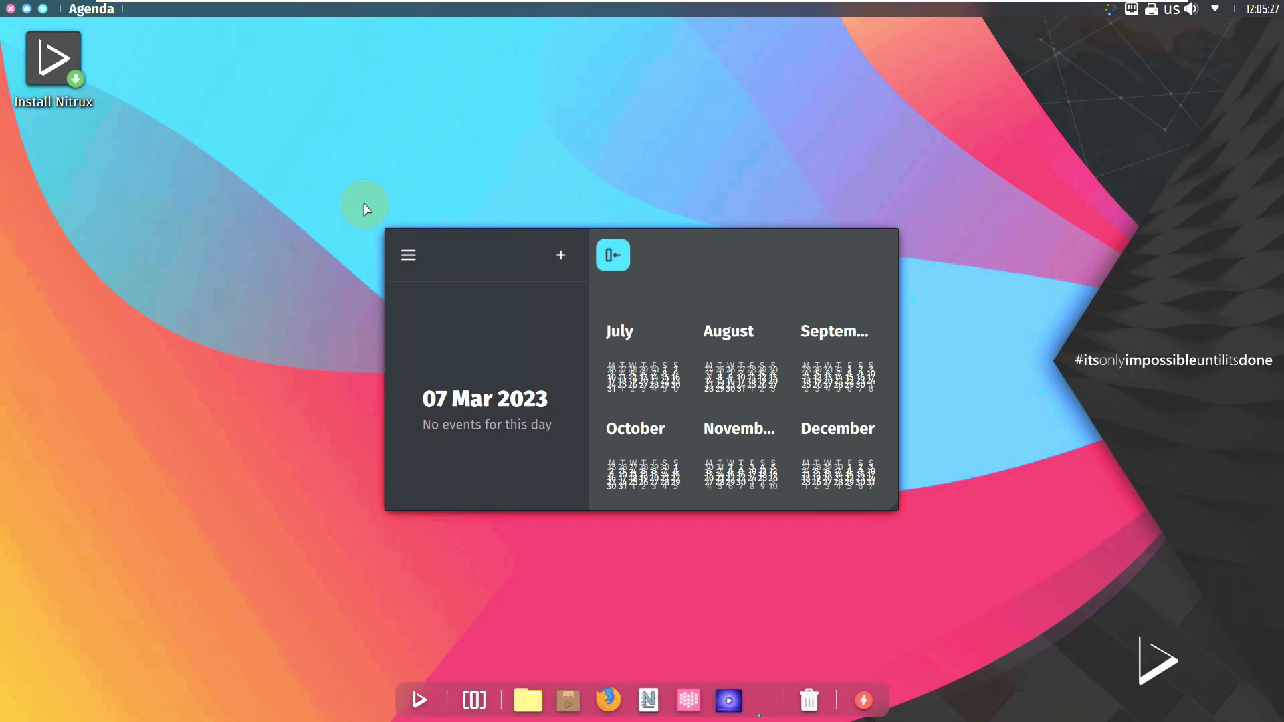
pyautogui.click(410, 256)
pyautogui.click(407, 256)
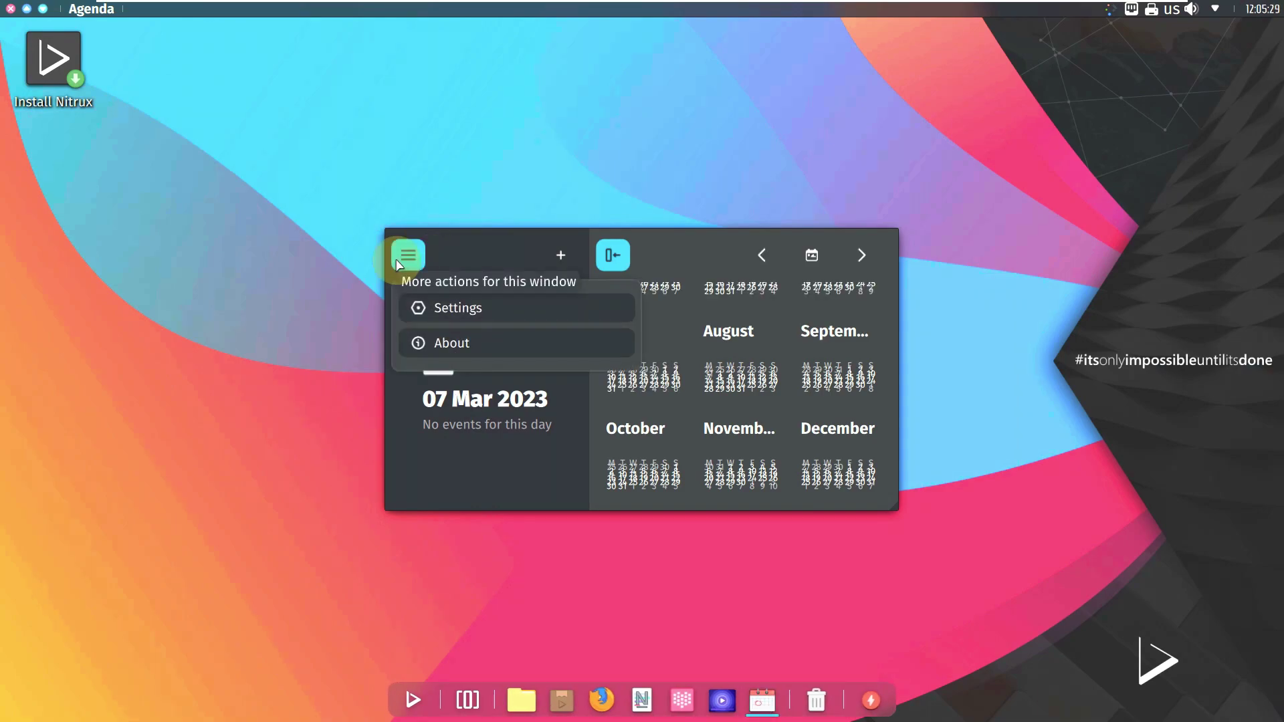
pyautogui.click(455, 346)
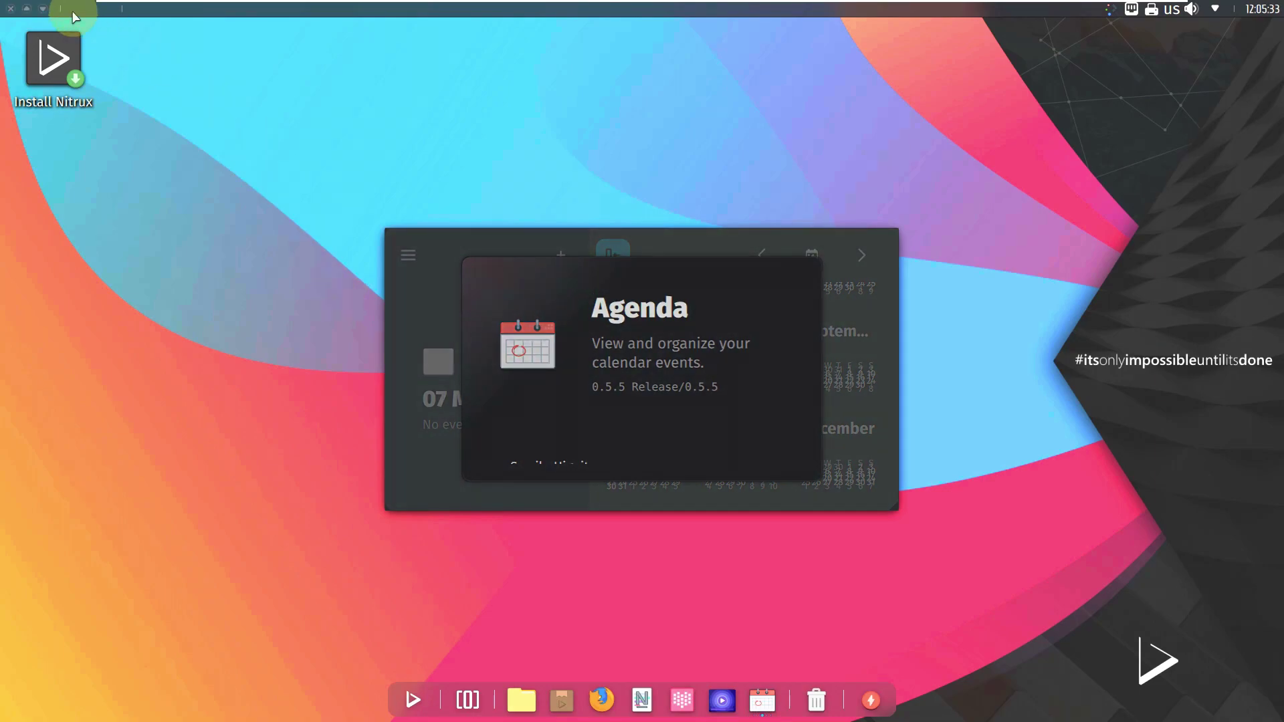
pyautogui.click(10, 8)
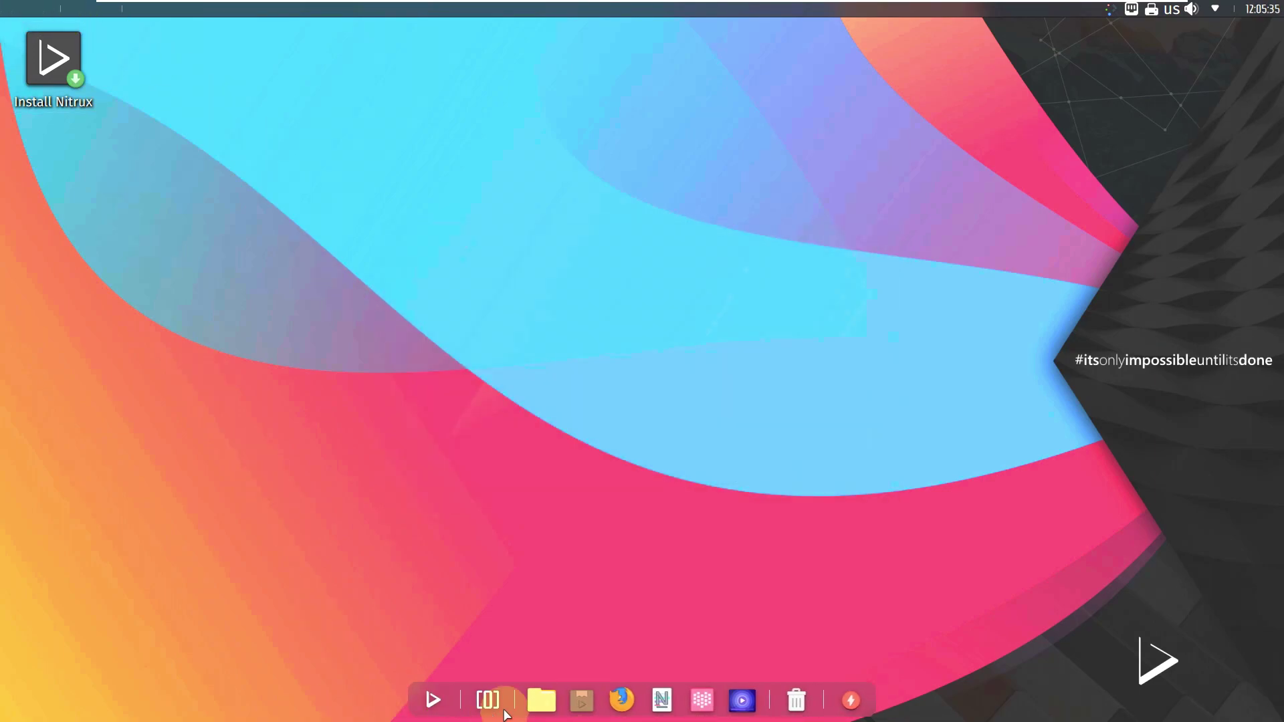
pyautogui.click(443, 699)
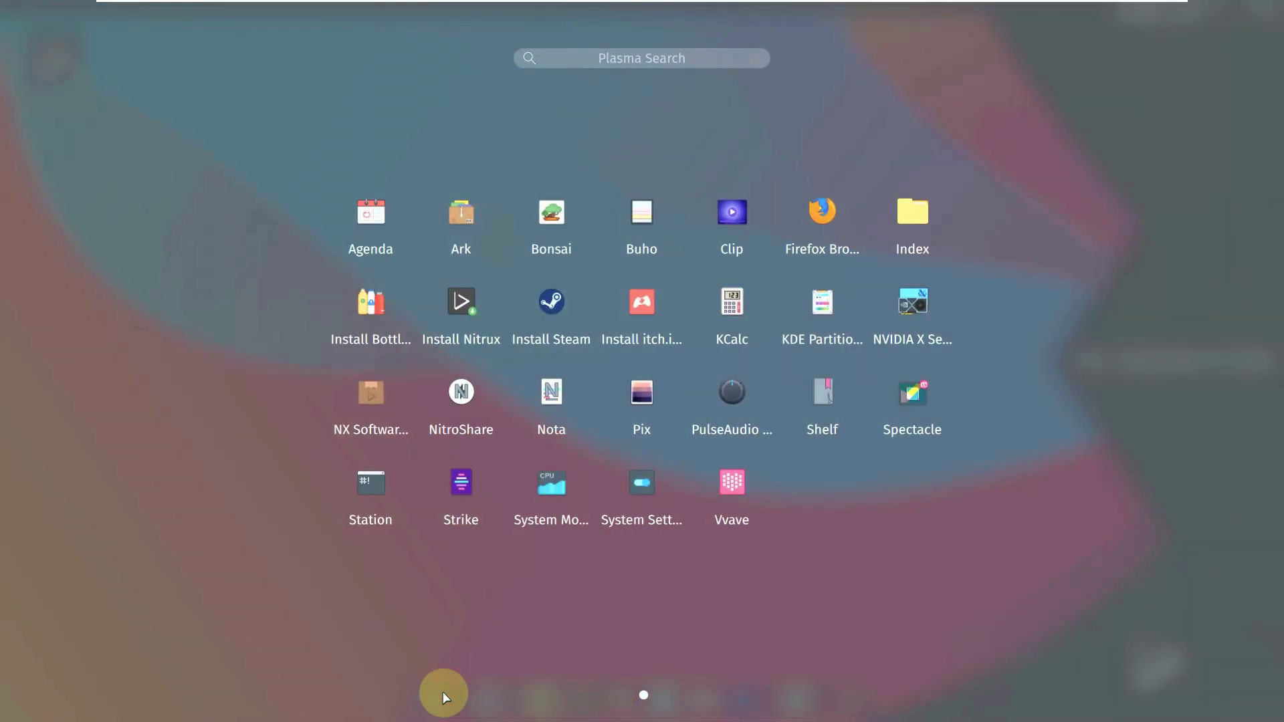
pyautogui.click(459, 318)
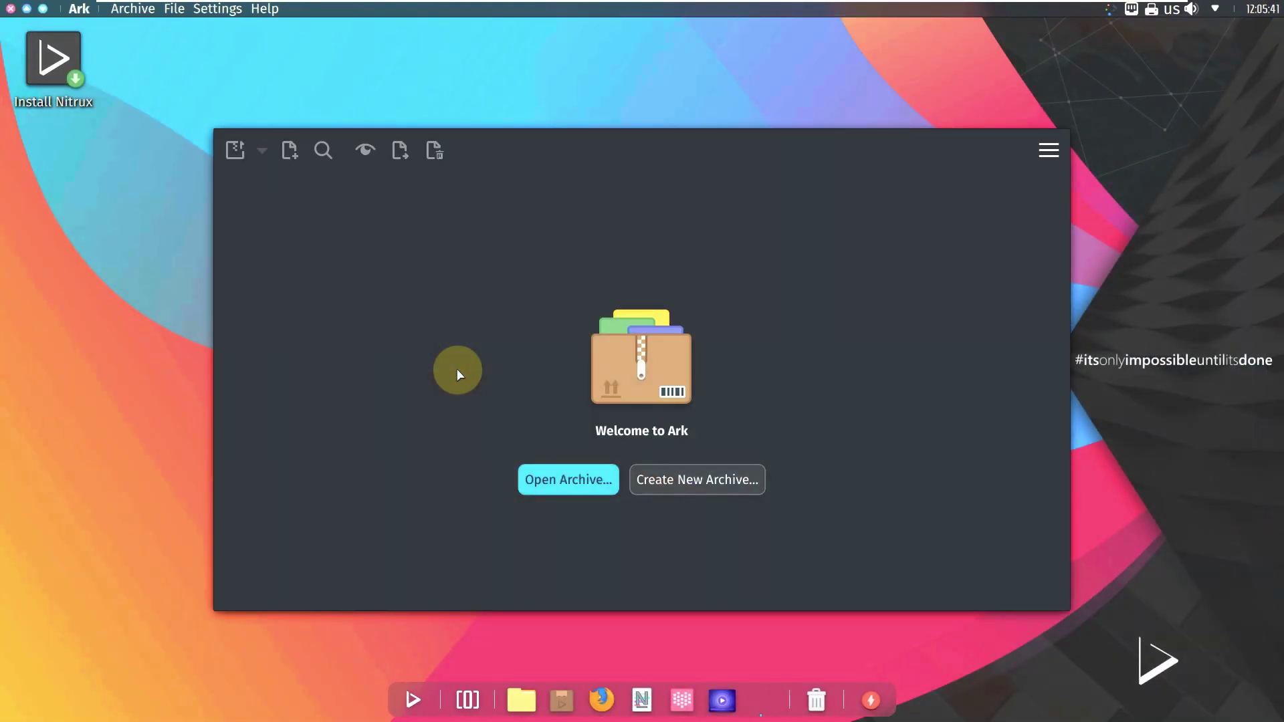
pyautogui.click(1049, 150)
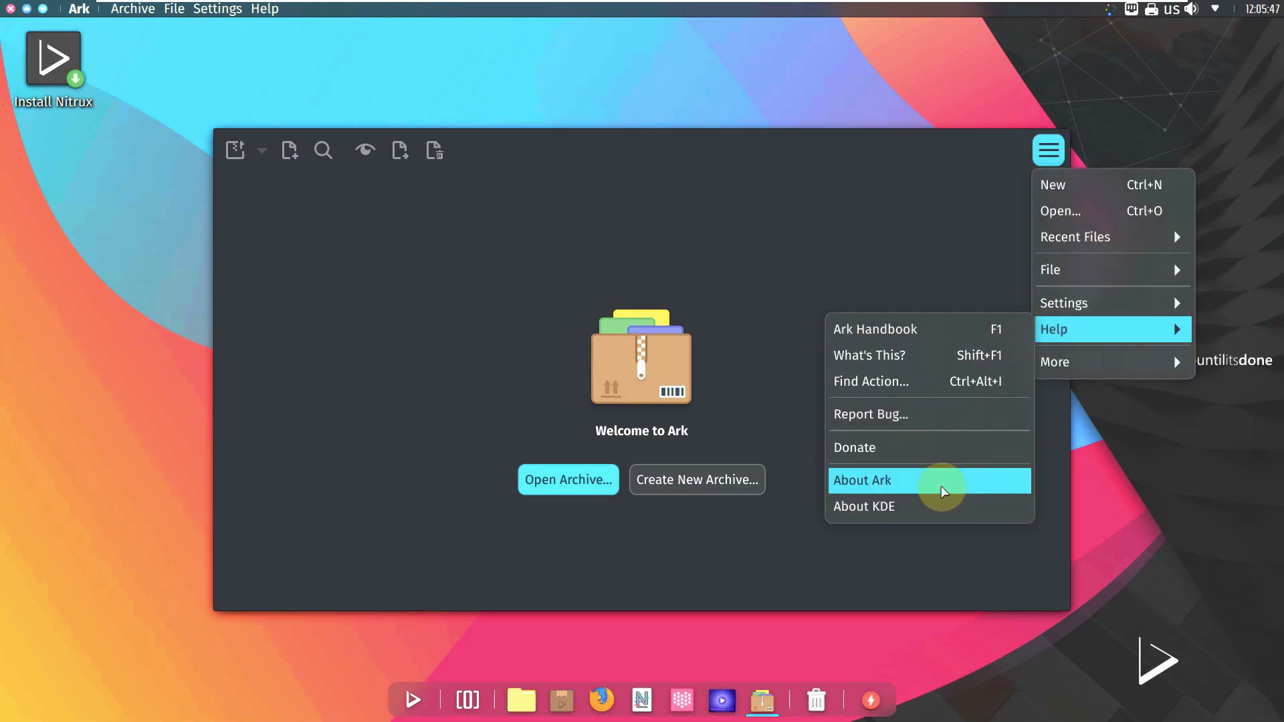
pyautogui.click(940, 481)
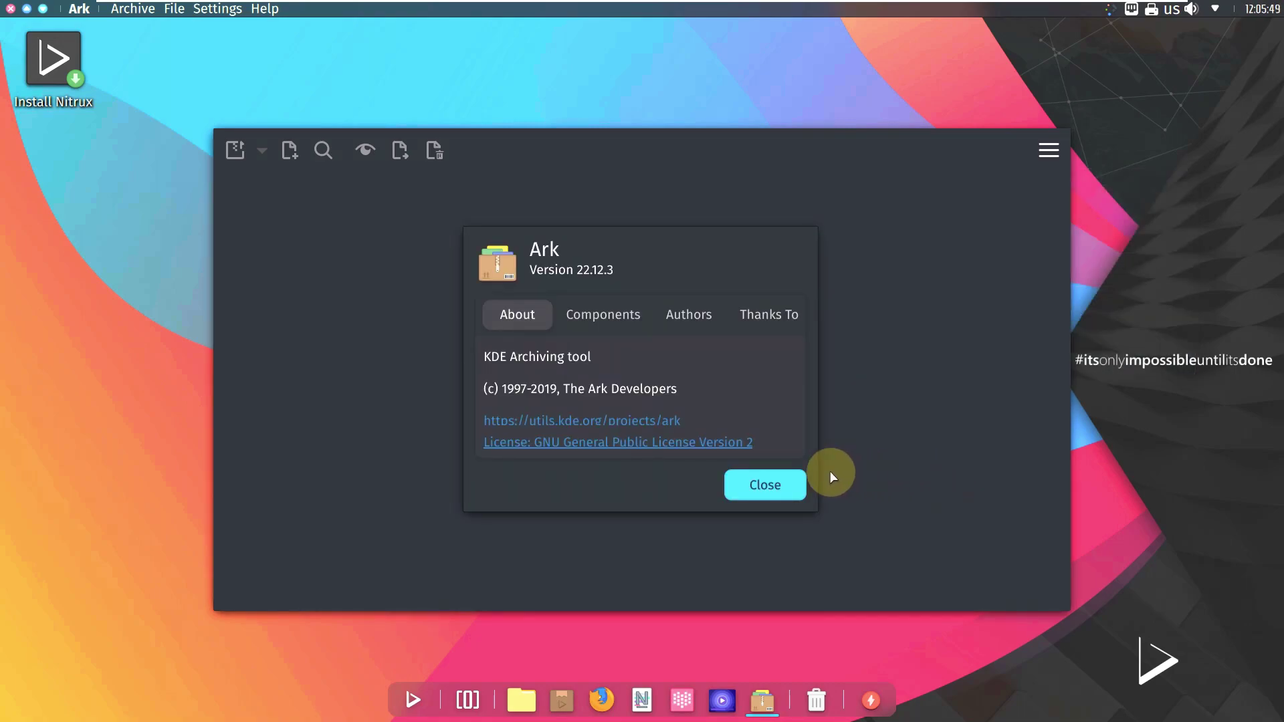
pyautogui.click(796, 488)
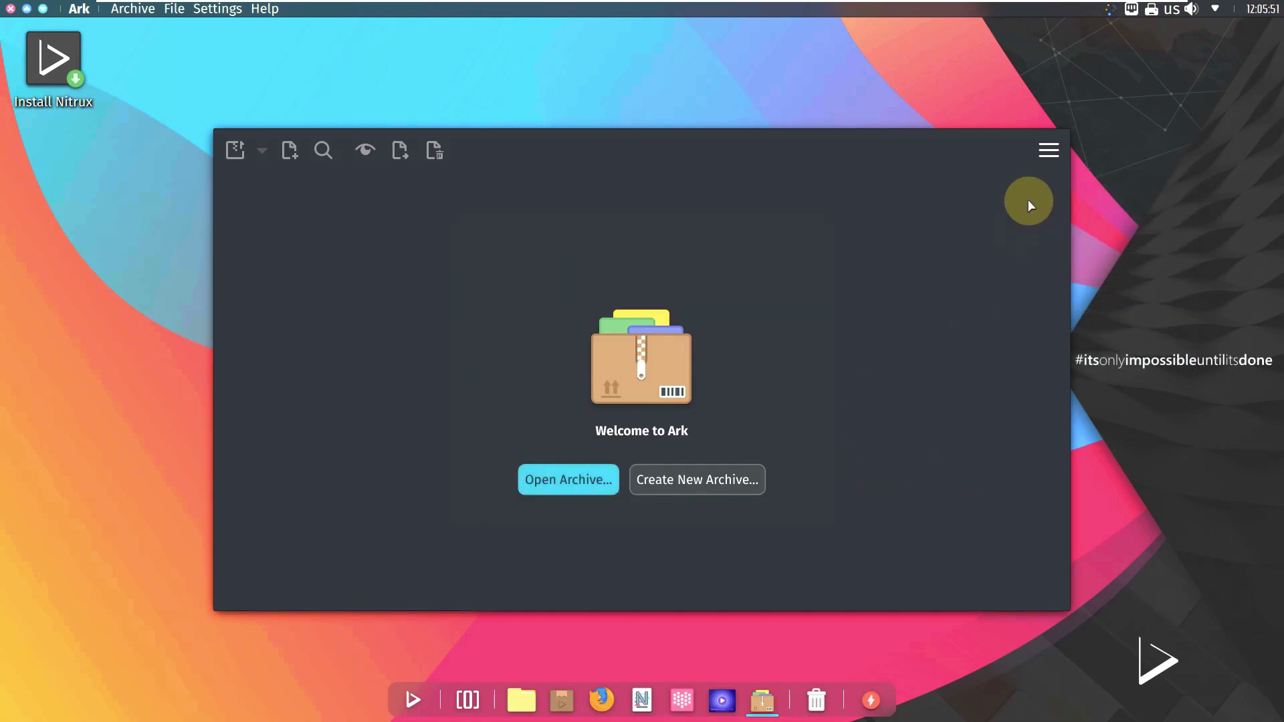
pyautogui.click(1047, 152)
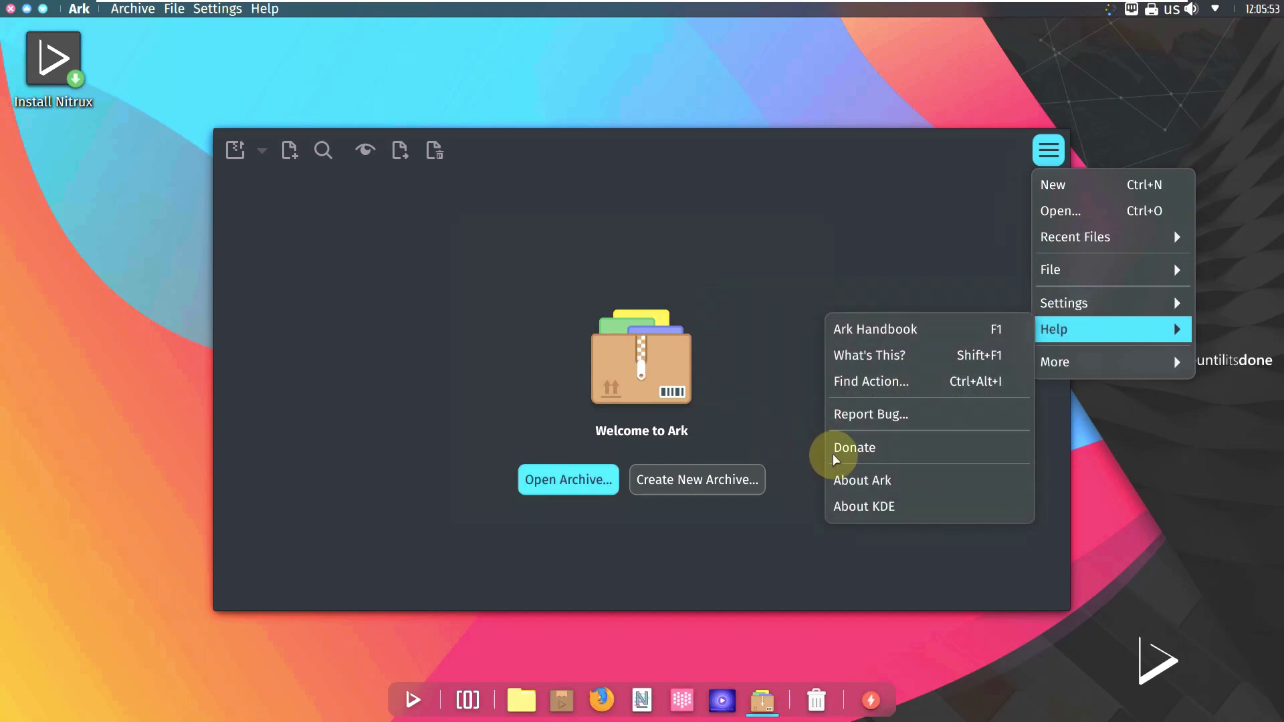
pyautogui.moveTo(1037, 328)
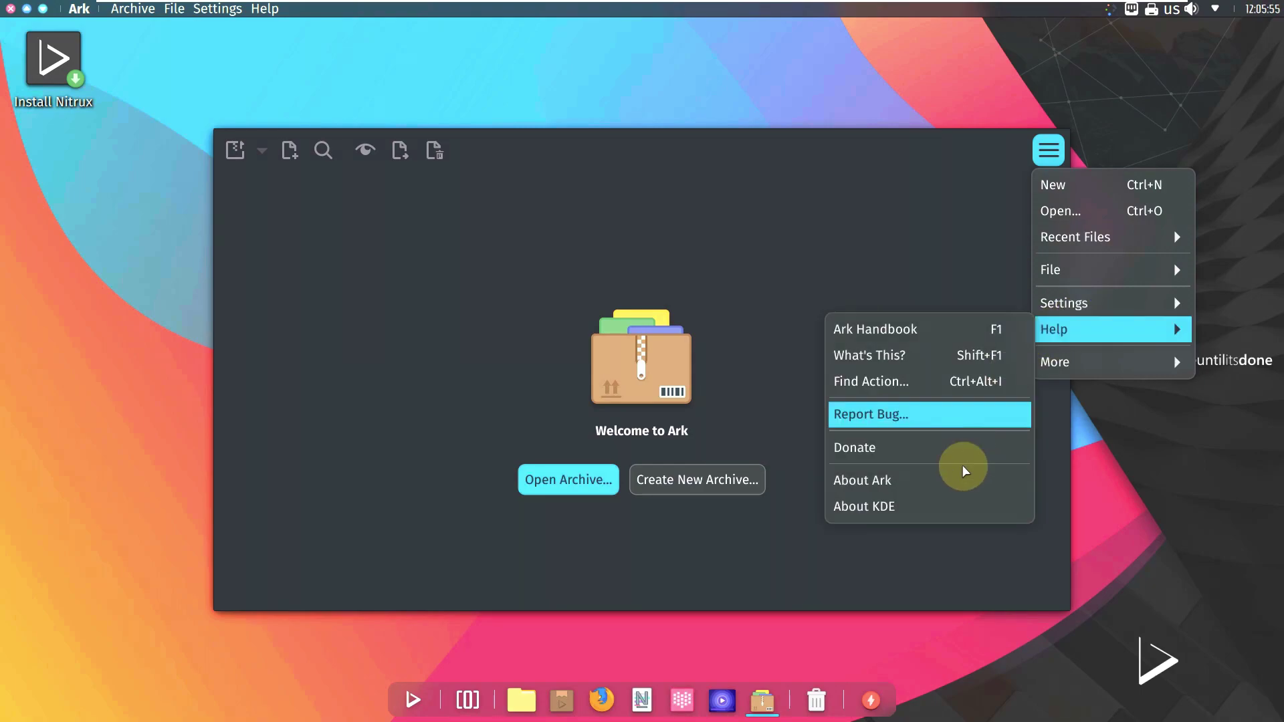
pyautogui.click(949, 504)
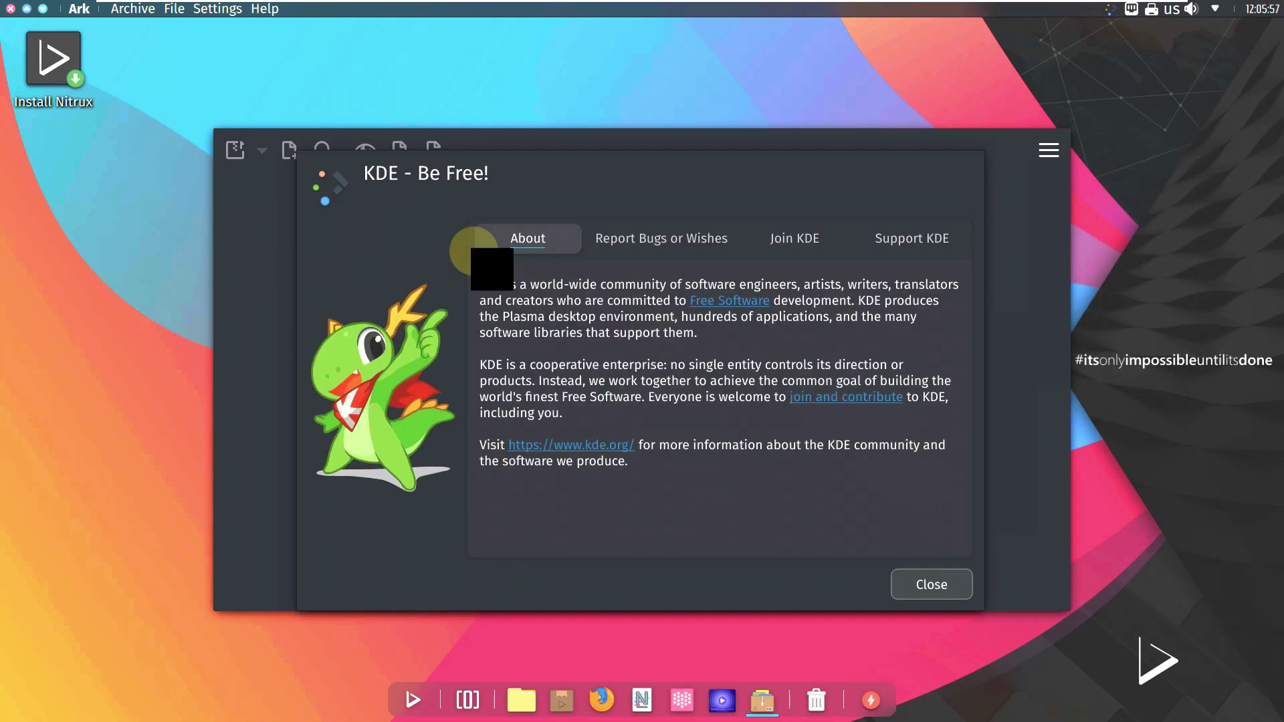
pyautogui.click(922, 577)
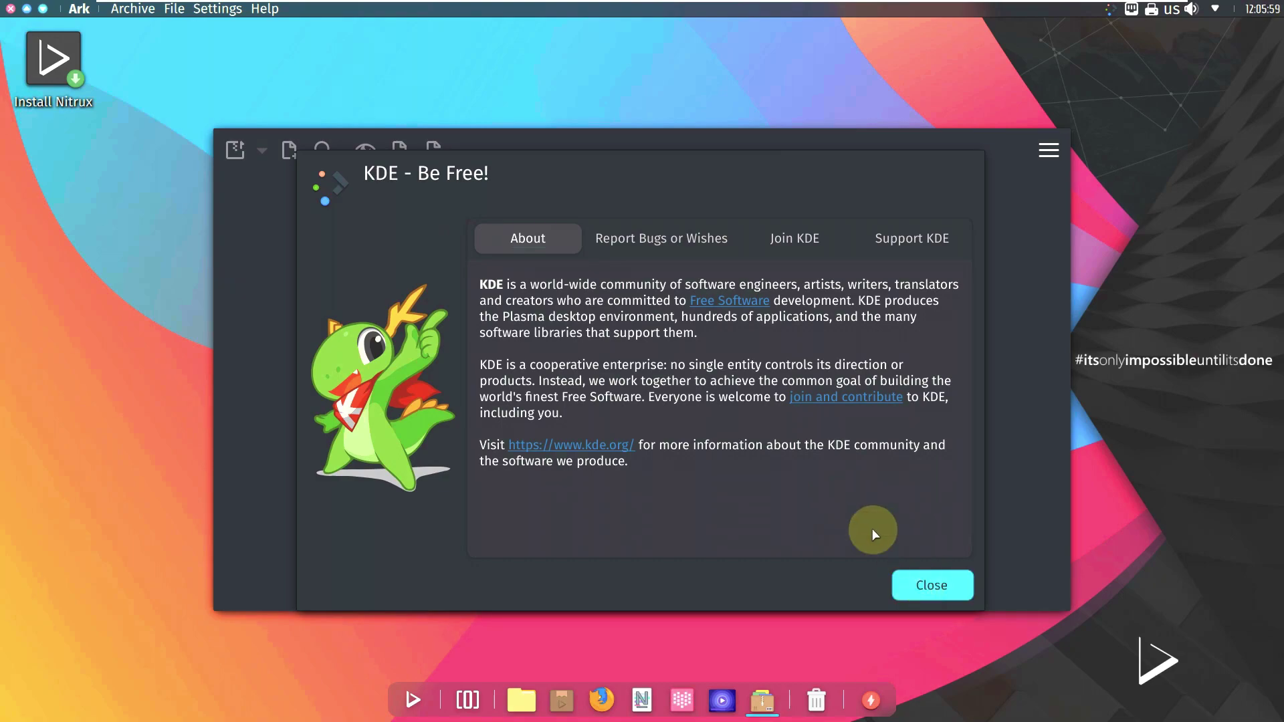
pyautogui.click(11, 11)
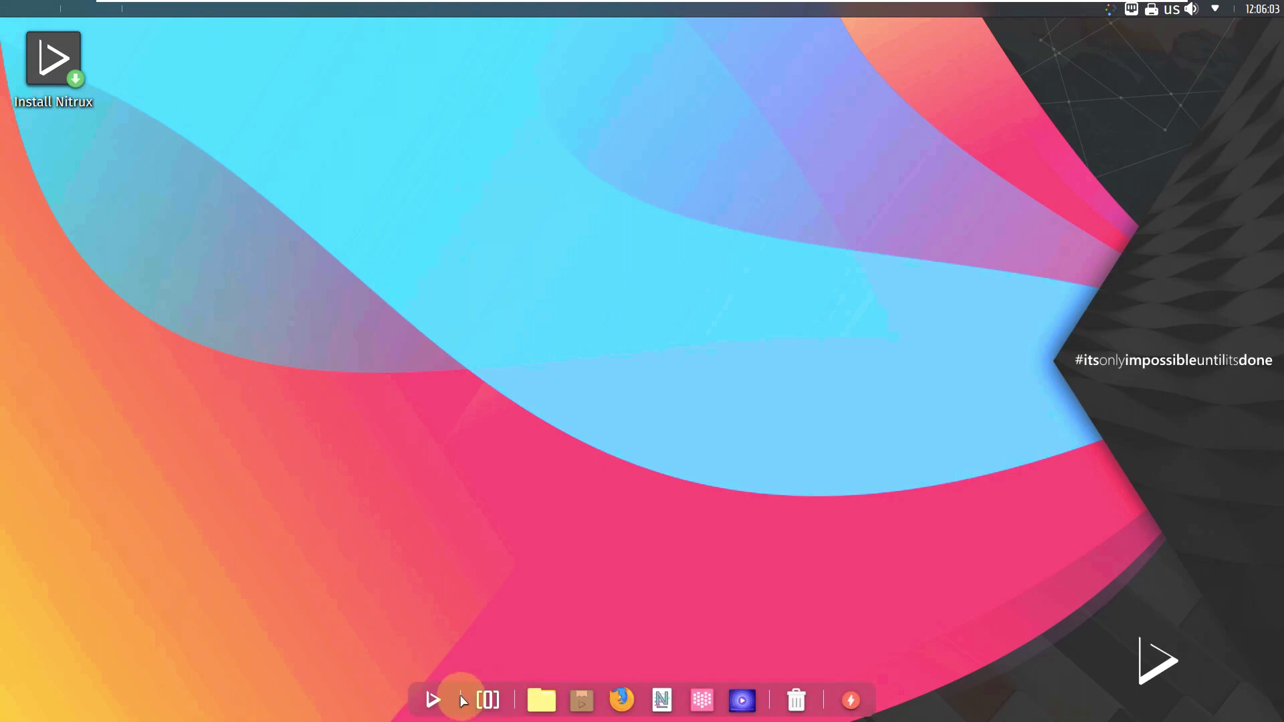
# Step: Launch Bonsai from the app grid, view its About information, then close it
pyautogui.click(436, 699)
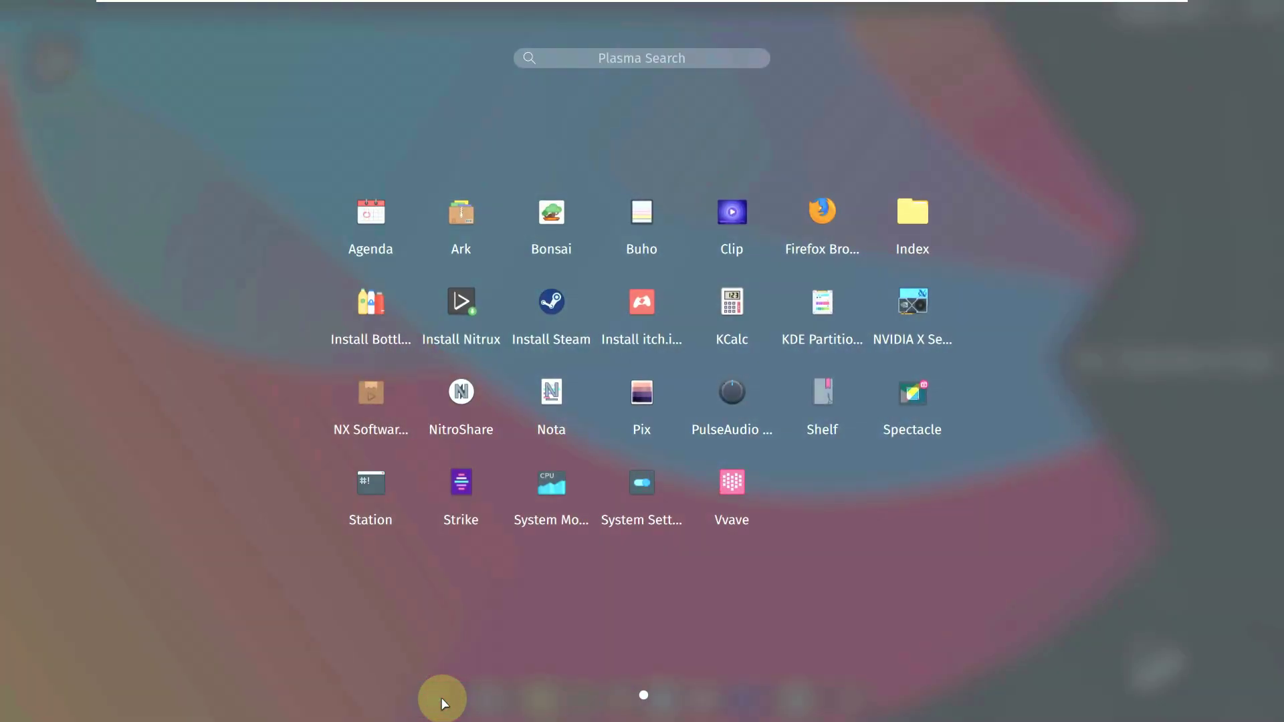
pyautogui.click(545, 258)
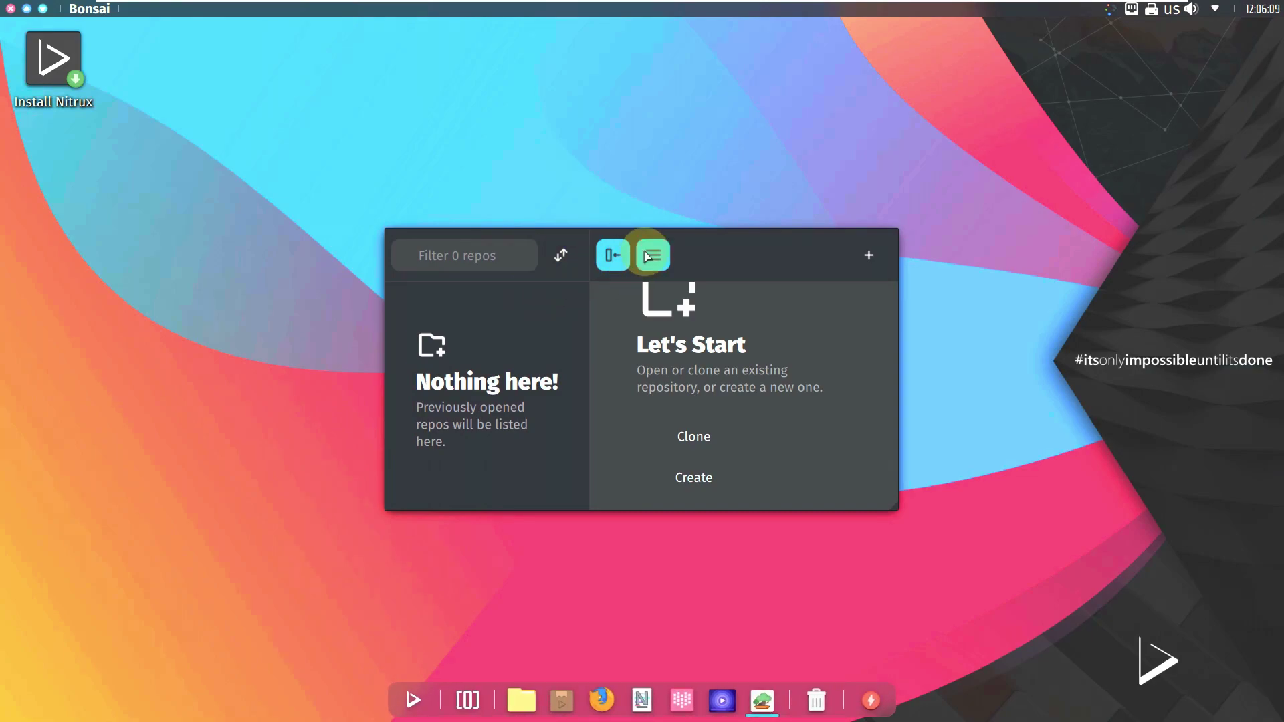
pyautogui.click(653, 255)
pyautogui.click(667, 341)
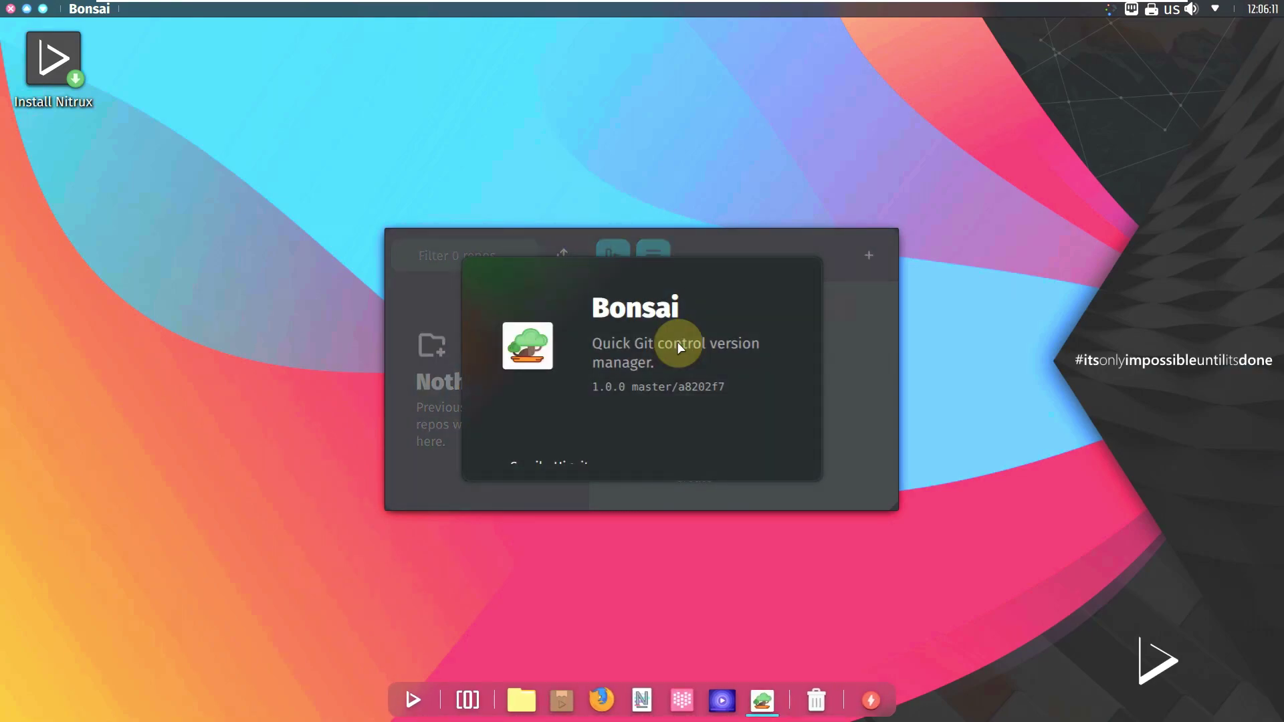
pyautogui.click(10, 8)
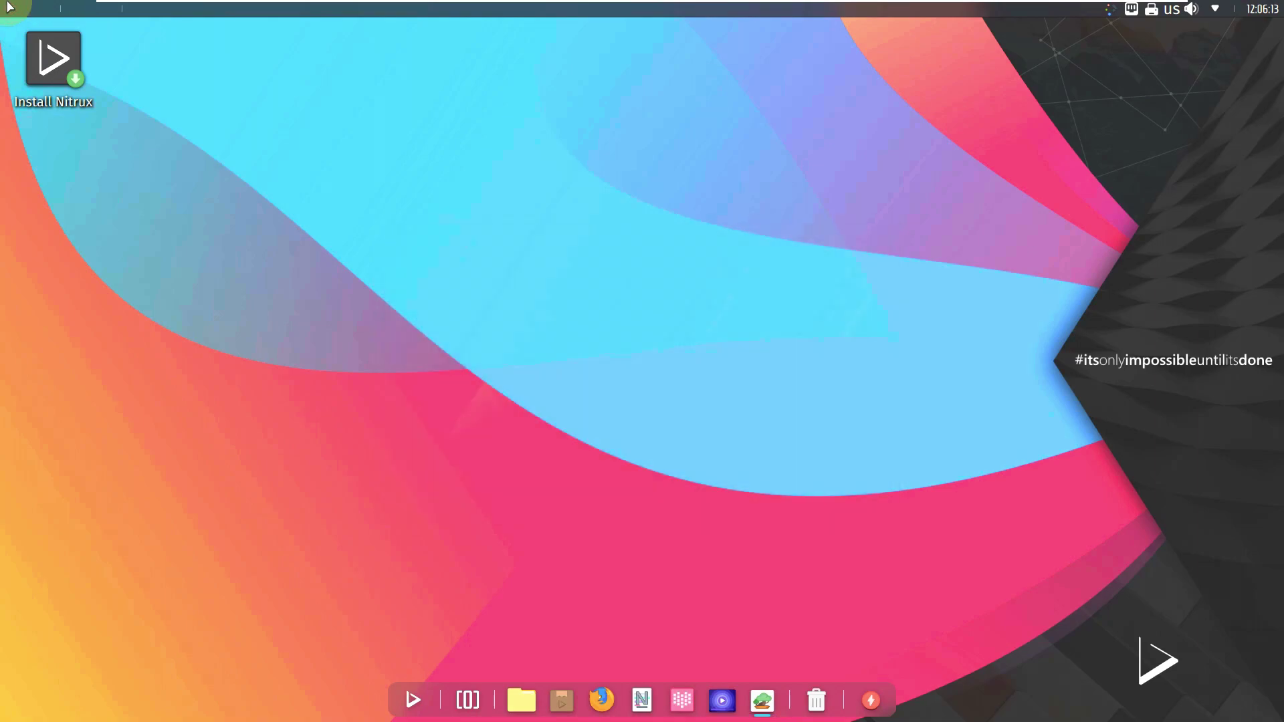
# Step: Launch Buho, view its version 2.2.0 About information, then close it
pyautogui.click(444, 691)
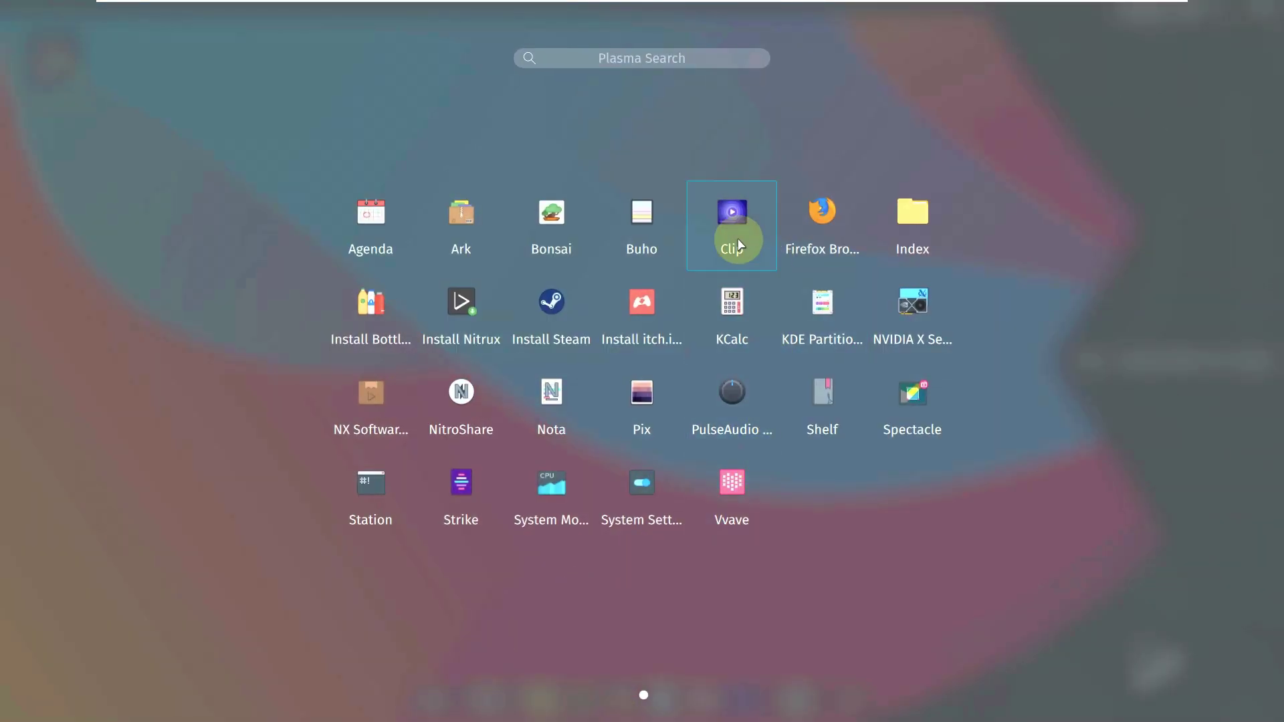
pyautogui.click(660, 238)
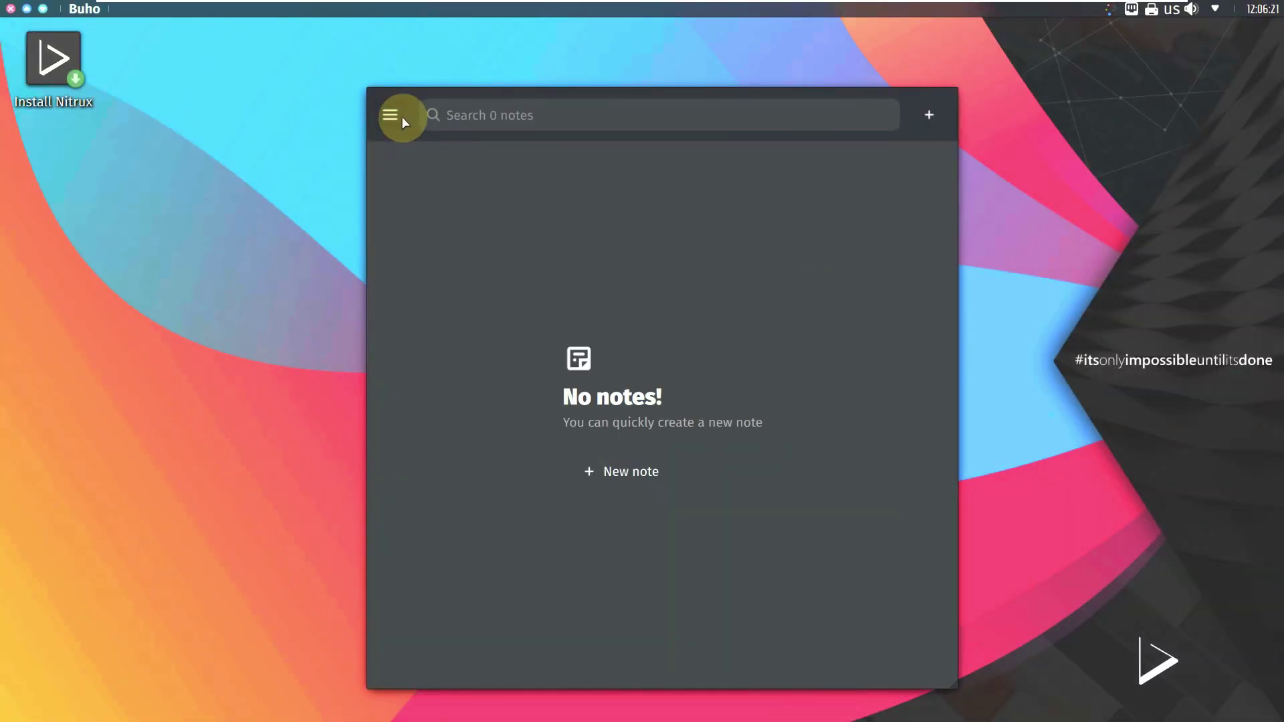
pyautogui.click(391, 116)
pyautogui.click(430, 252)
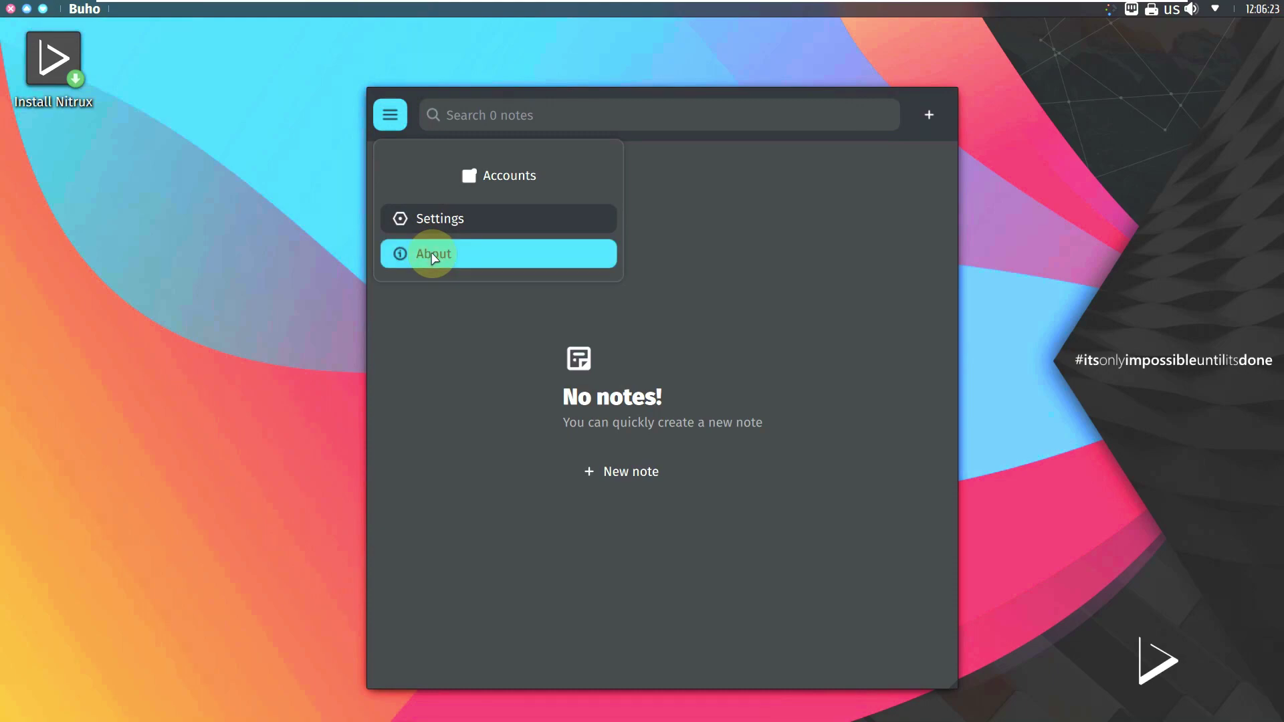
pyautogui.click(11, 9)
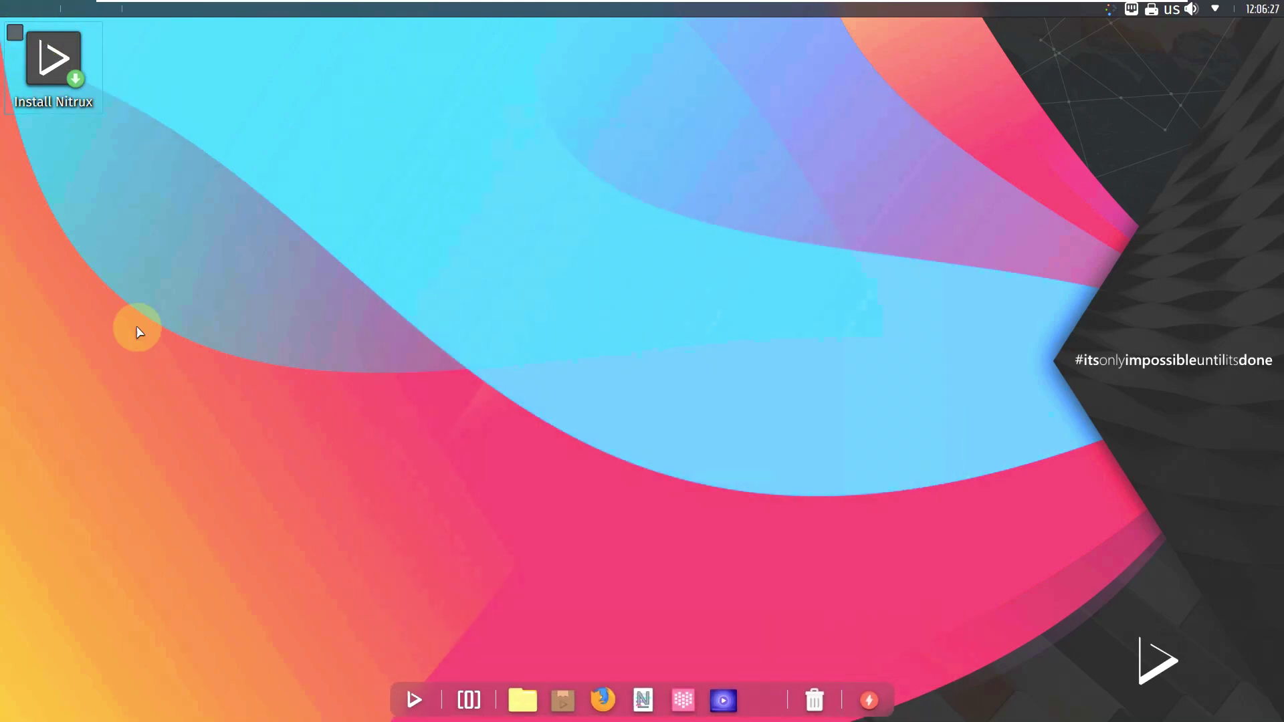
pyautogui.click(434, 696)
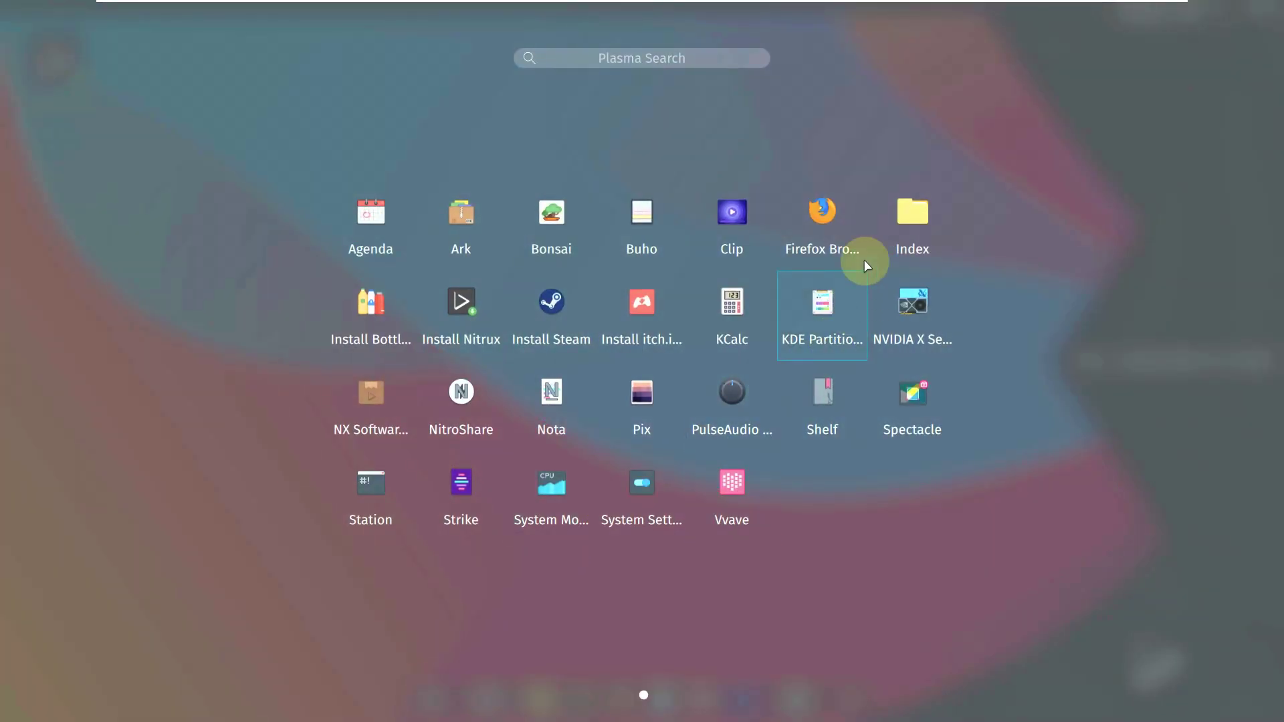
pyautogui.click(893, 224)
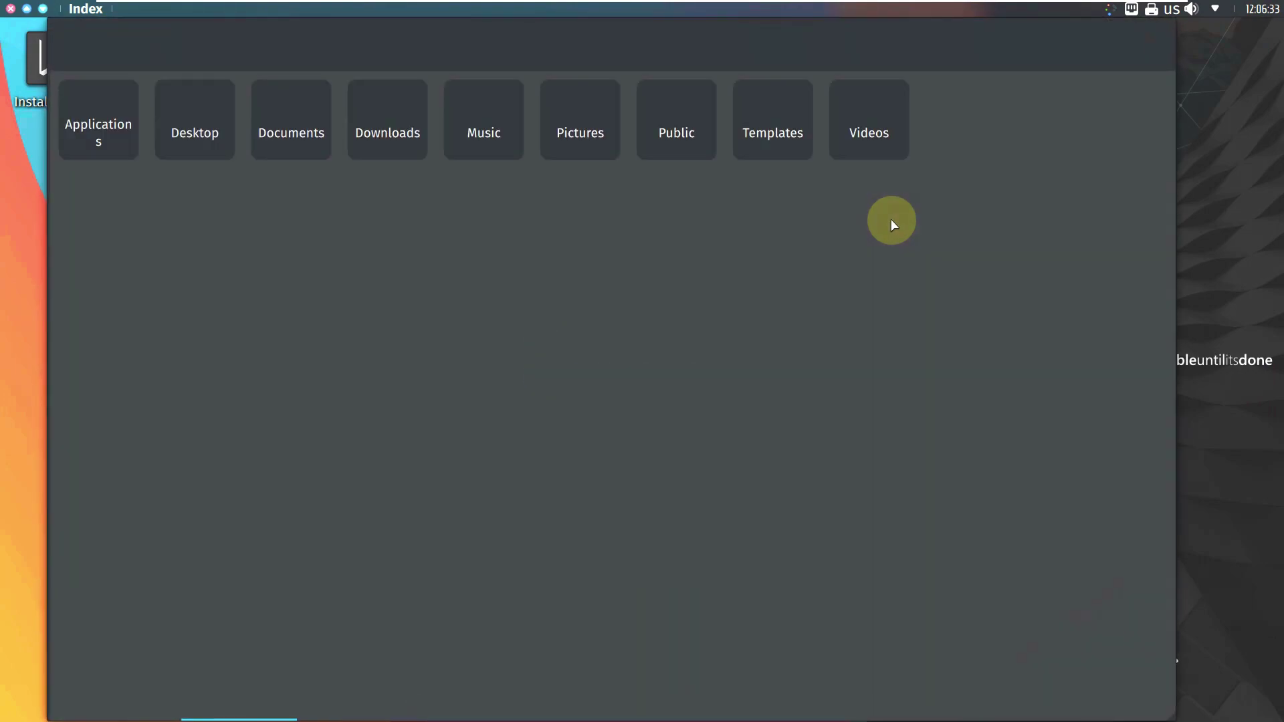
pyautogui.click(1135, 52)
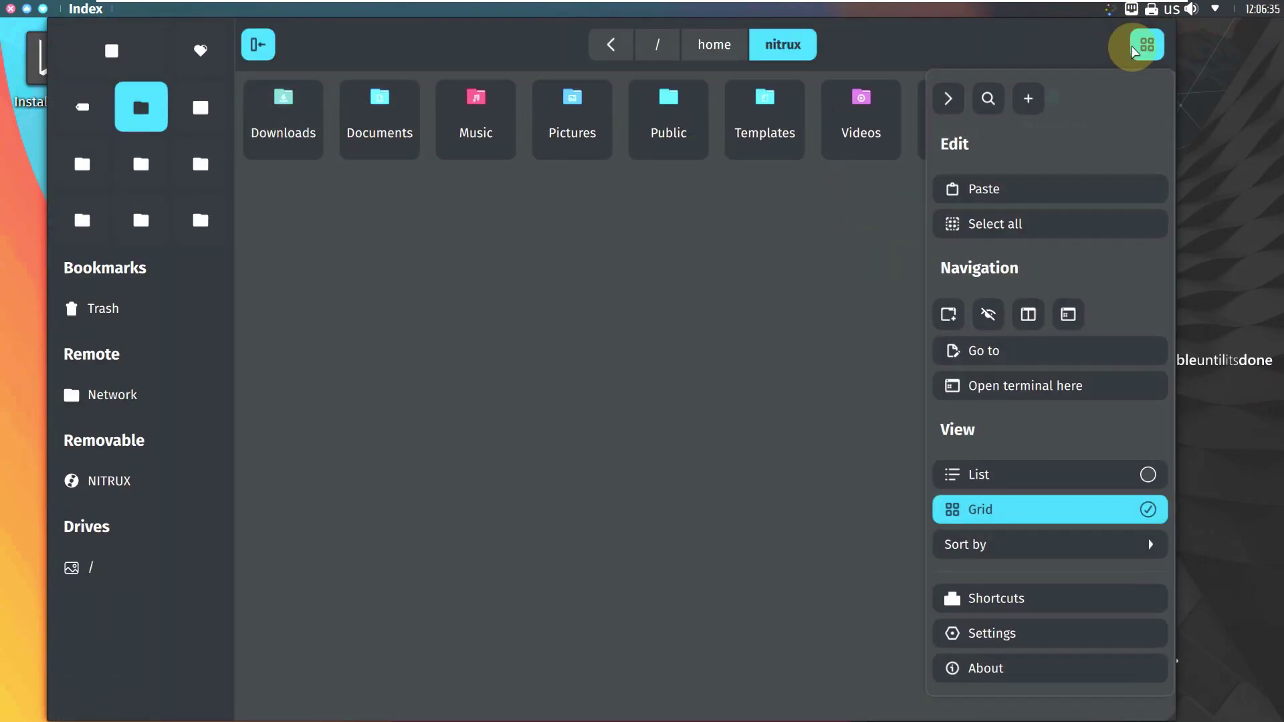
pyautogui.click(1091, 673)
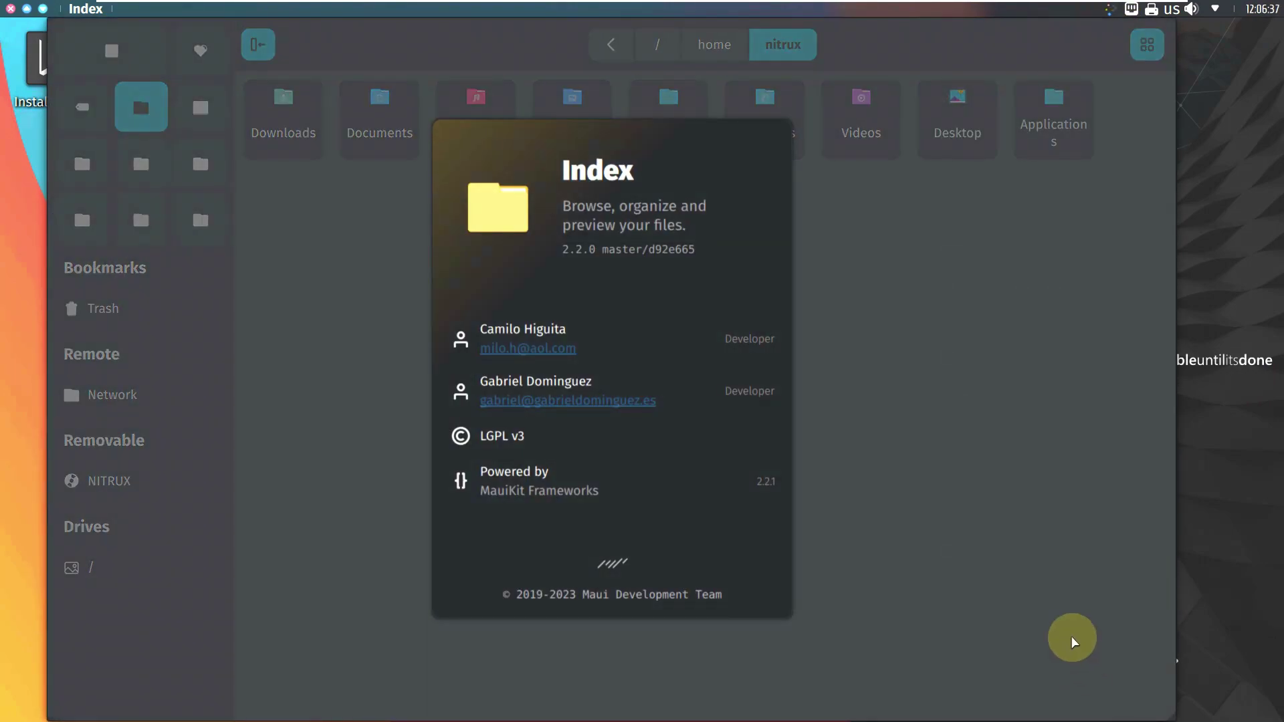
pyautogui.click(10, 9)
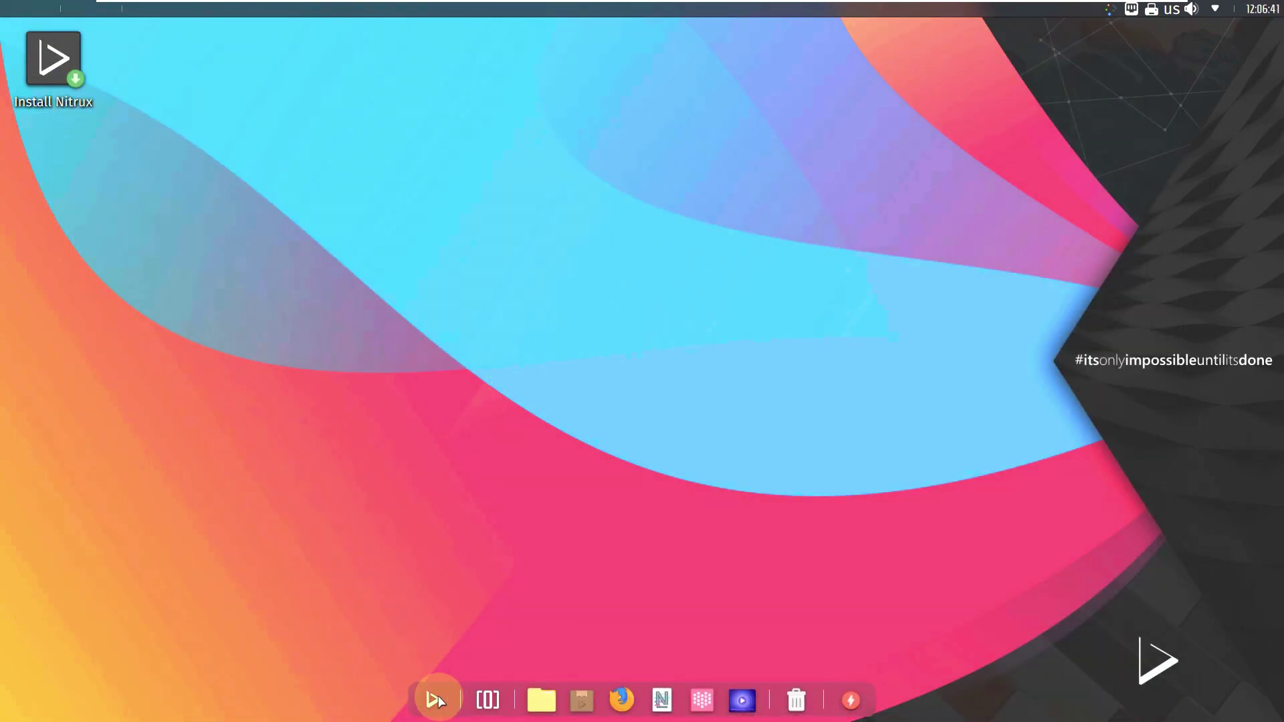
pyautogui.click(436, 701)
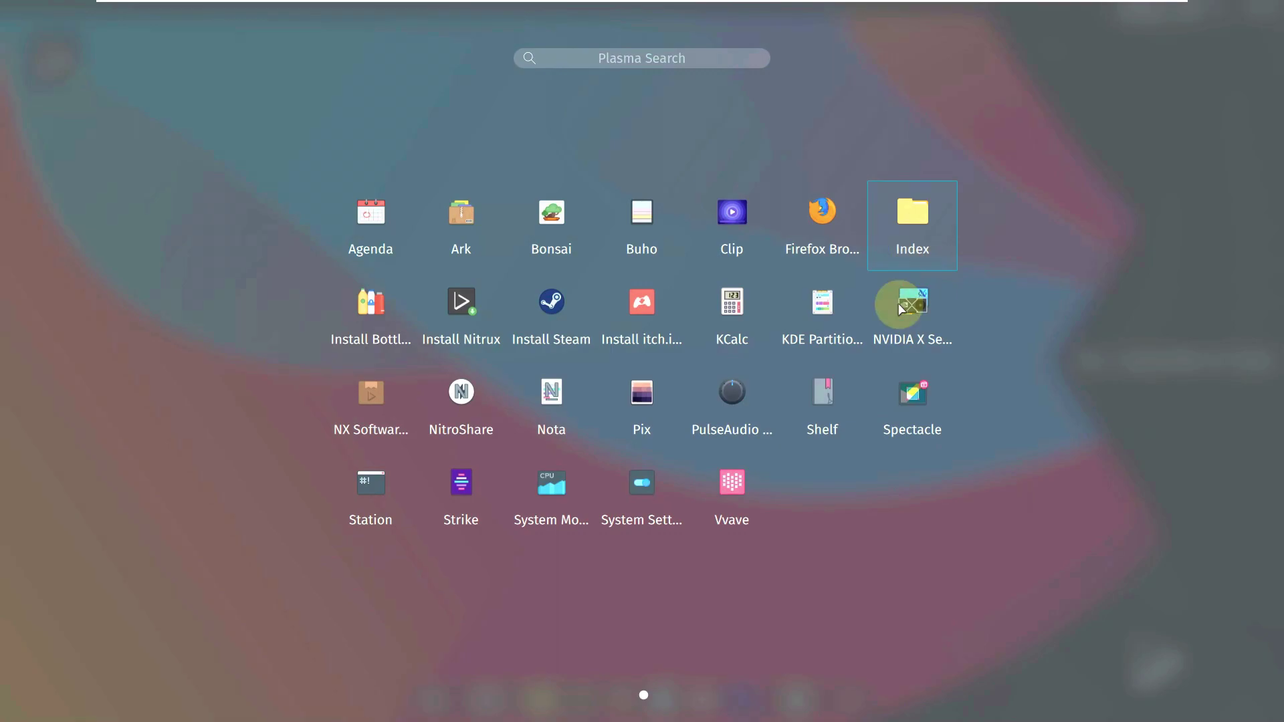
pyautogui.moveTo(371, 302); pyautogui.dragTo(373, 333)
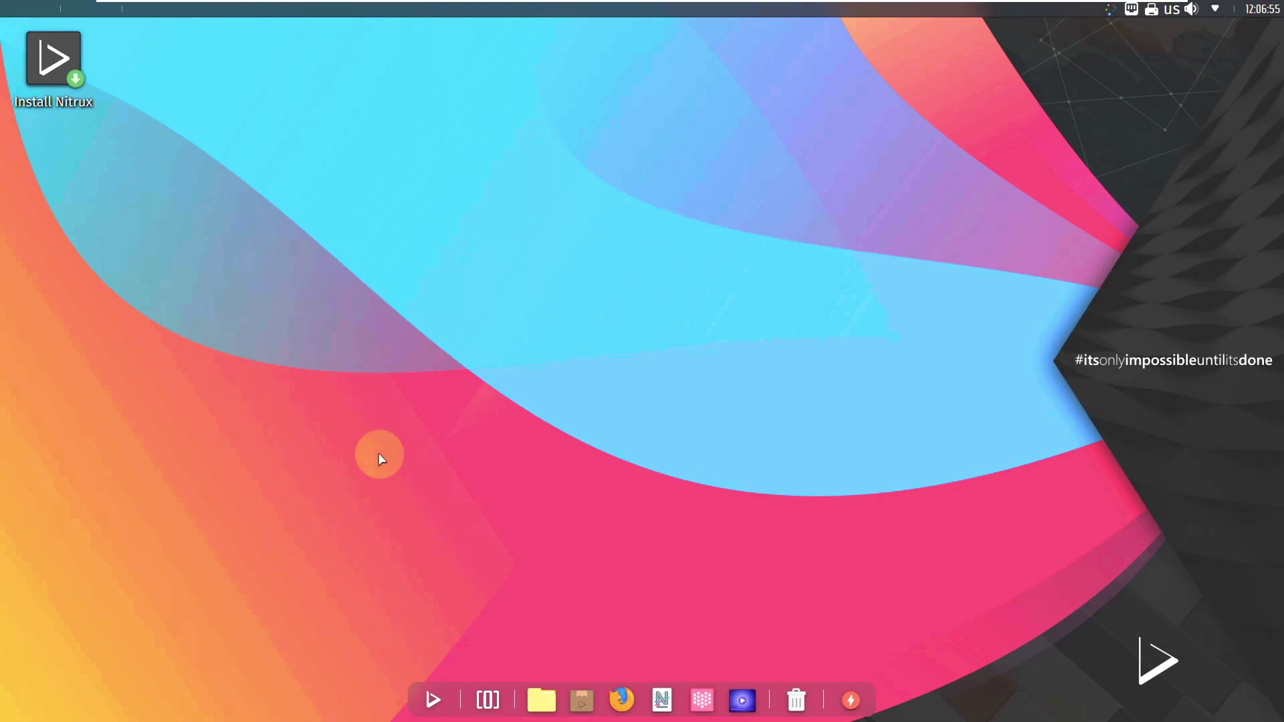
pyautogui.click(432, 701)
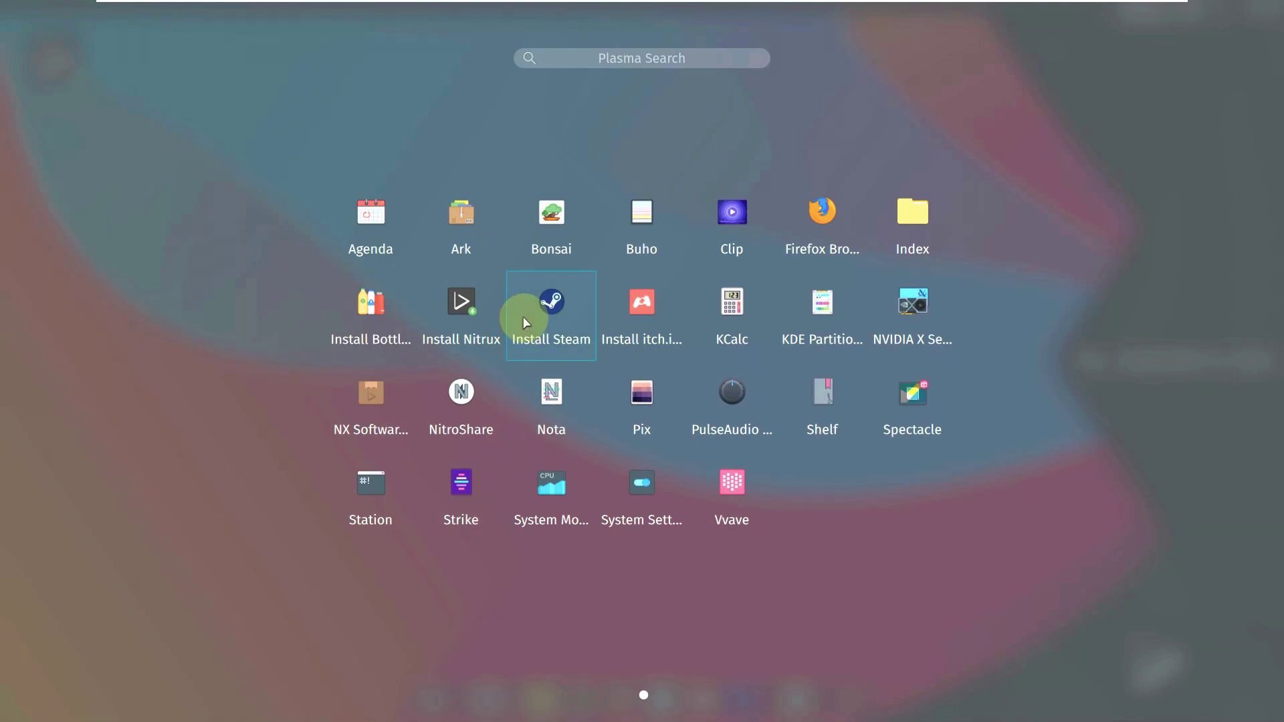
pyautogui.click(579, 314)
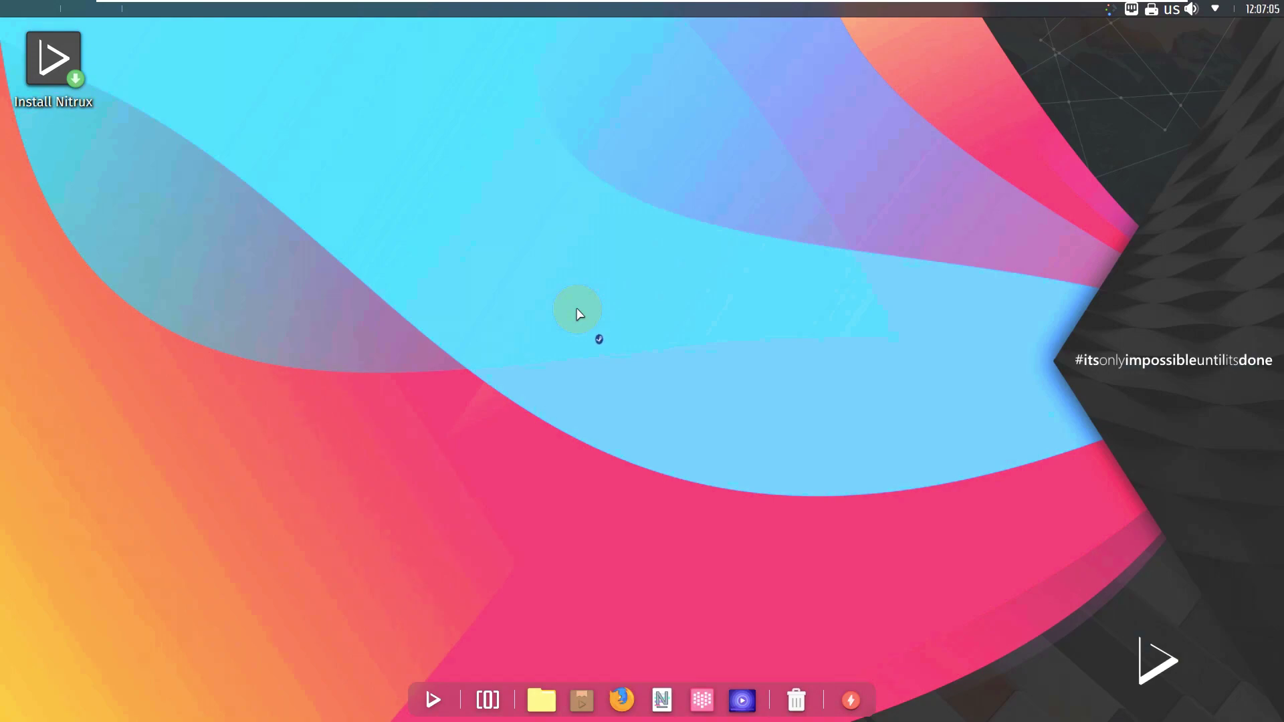
pyautogui.click(436, 699)
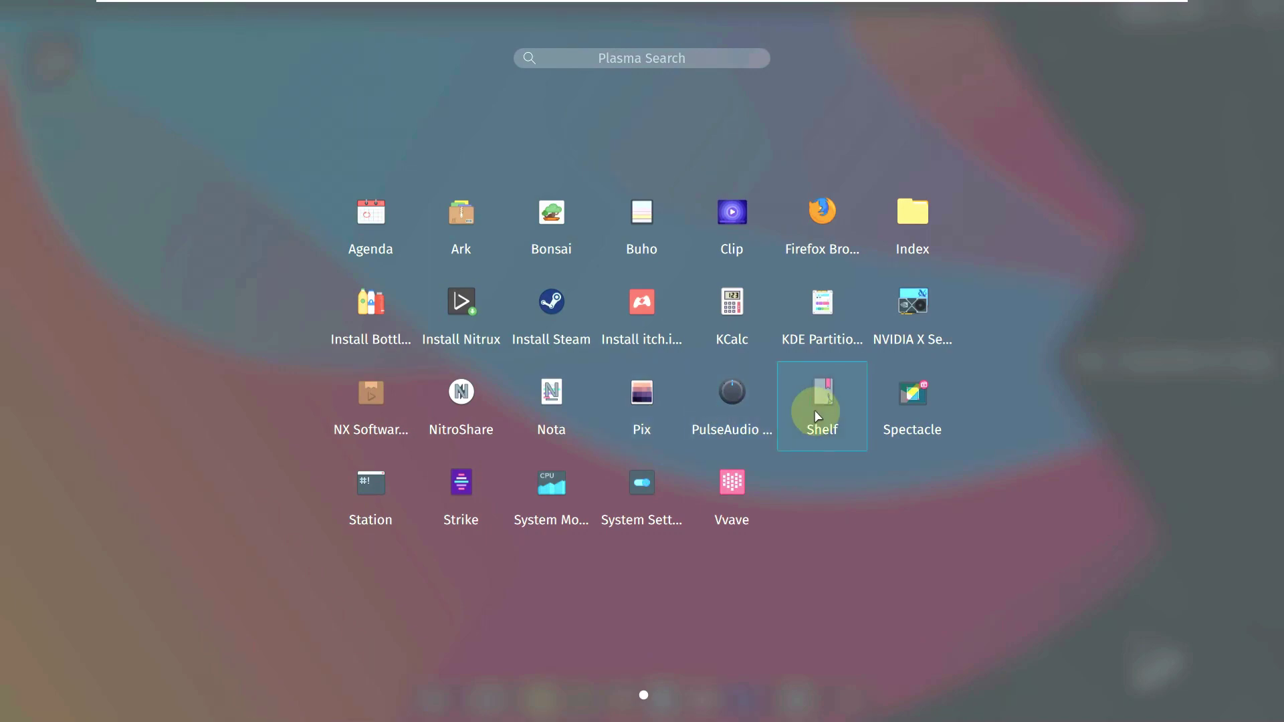
pyautogui.click(628, 401)
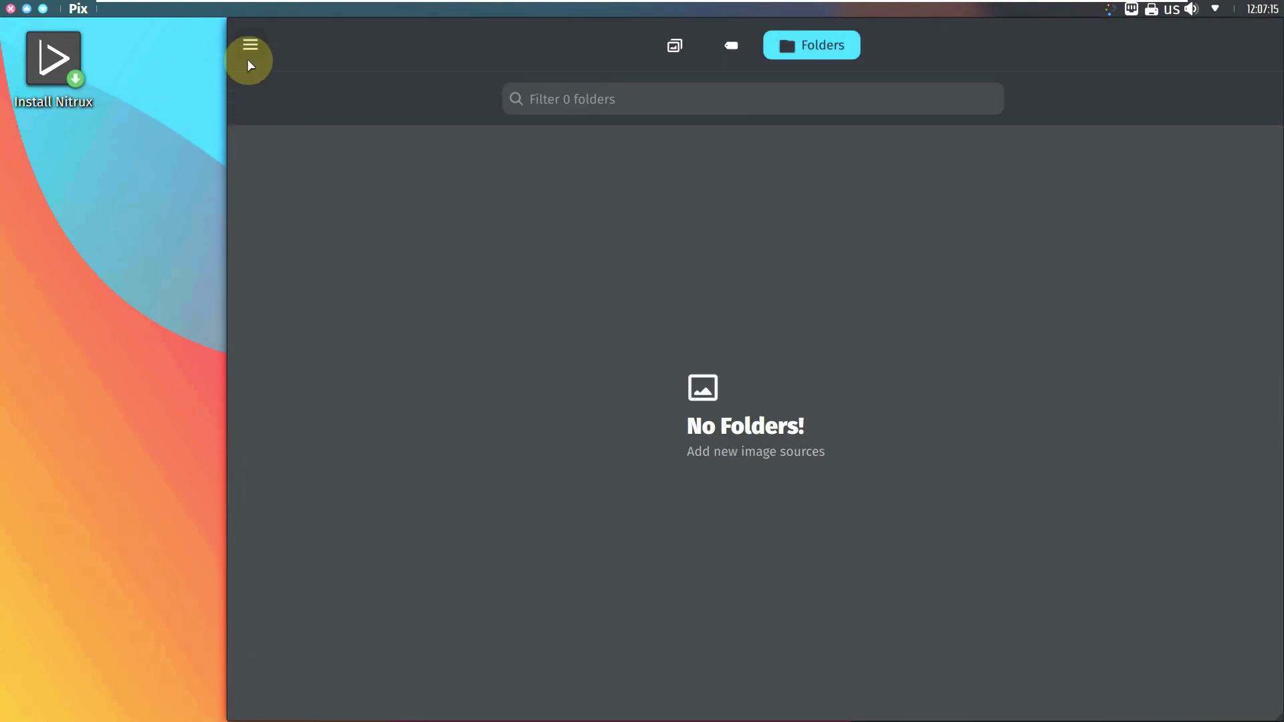
pyautogui.click(249, 62)
pyautogui.click(292, 165)
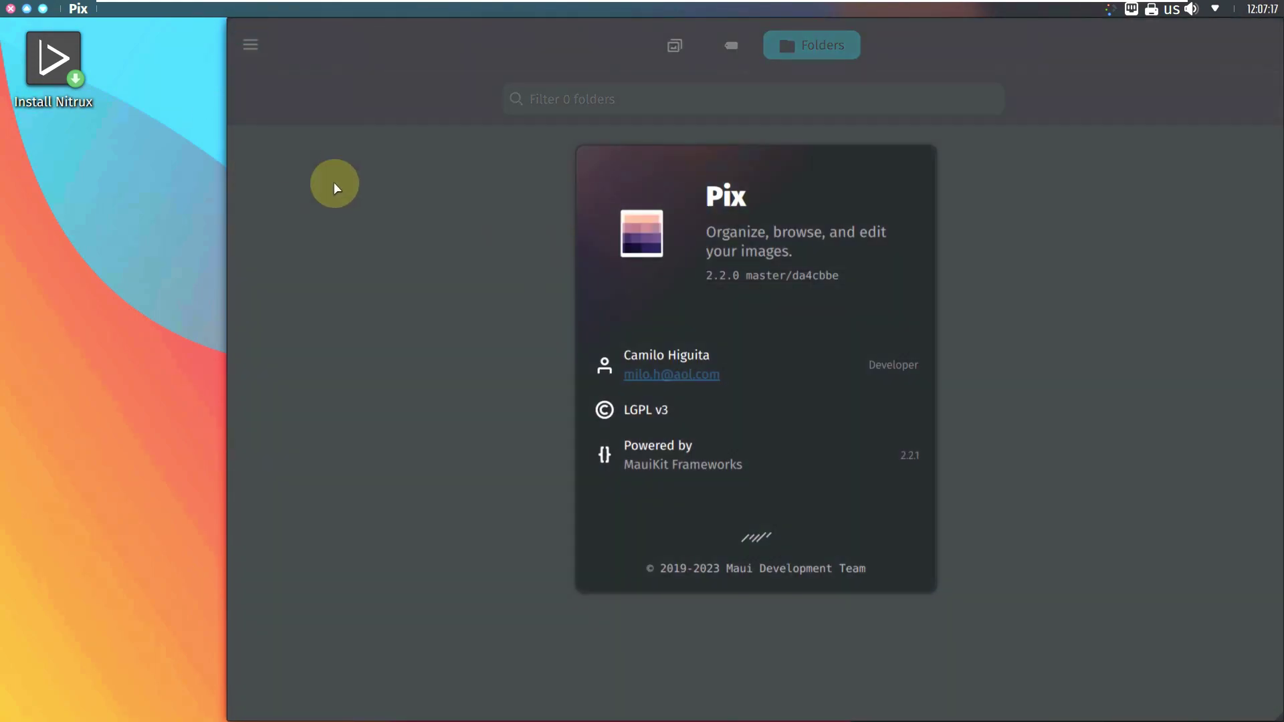
pyautogui.click(10, 9)
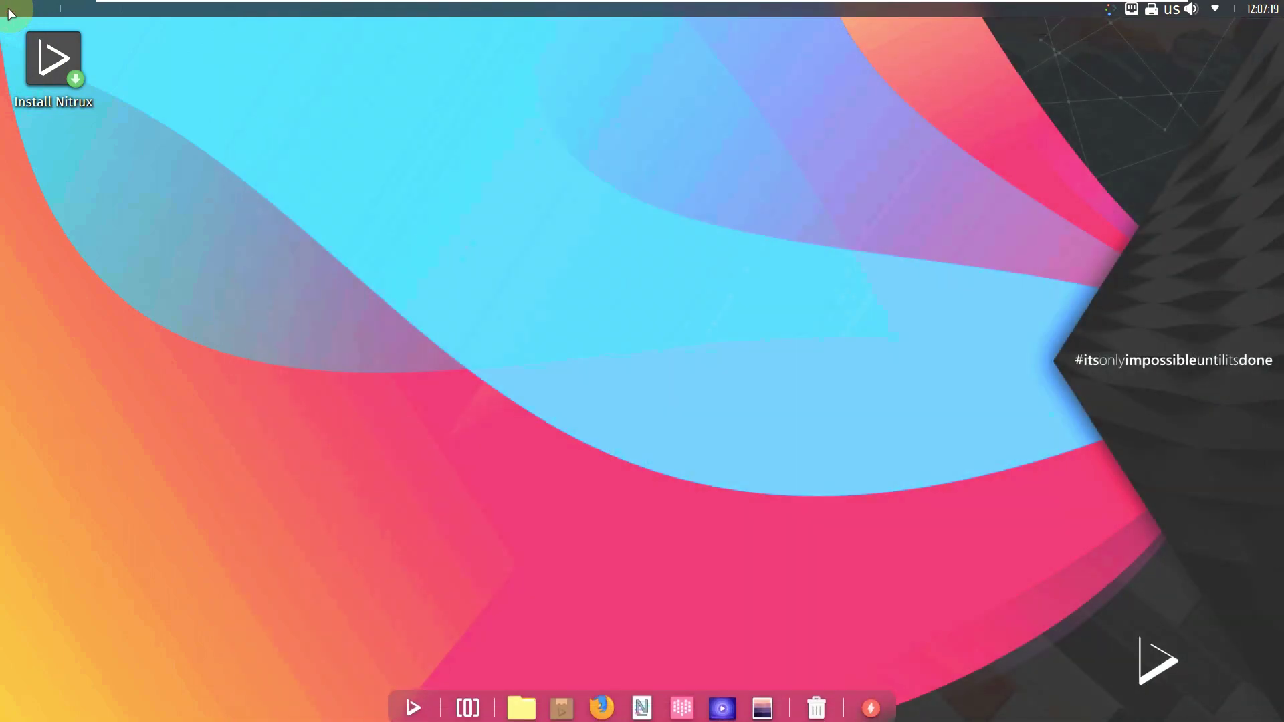
pyautogui.click(439, 708)
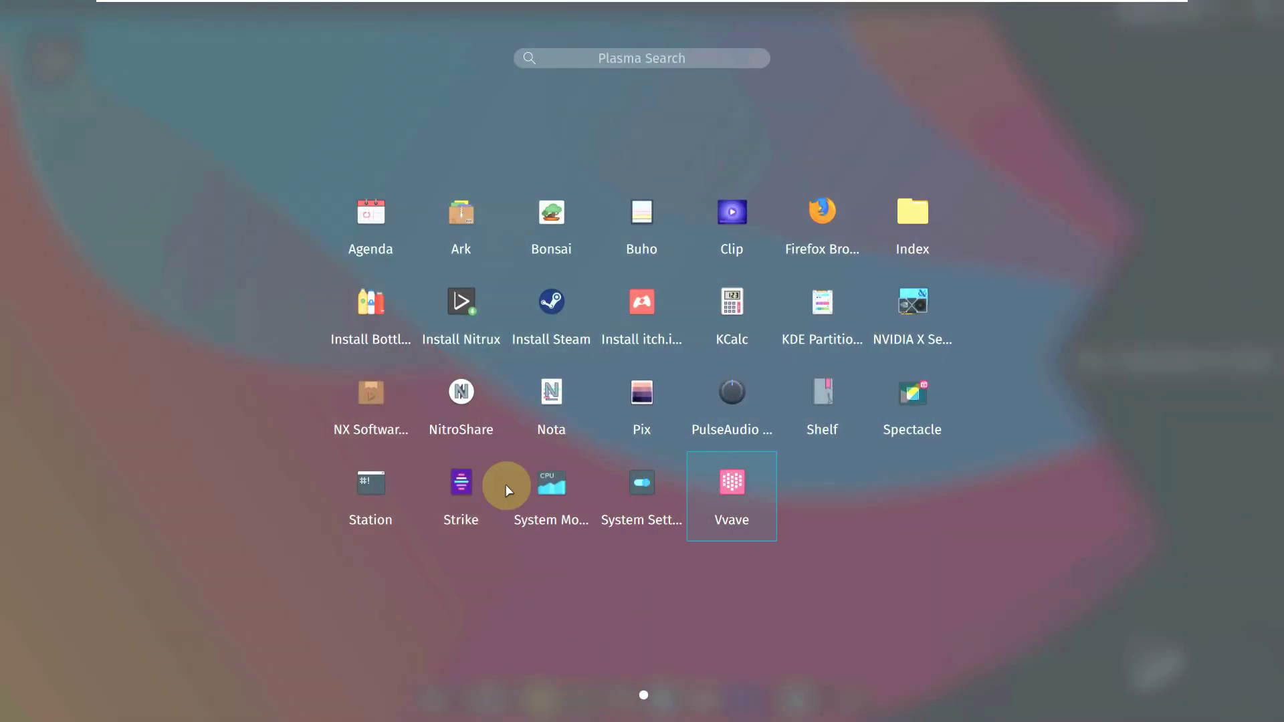
pyautogui.click(450, 521)
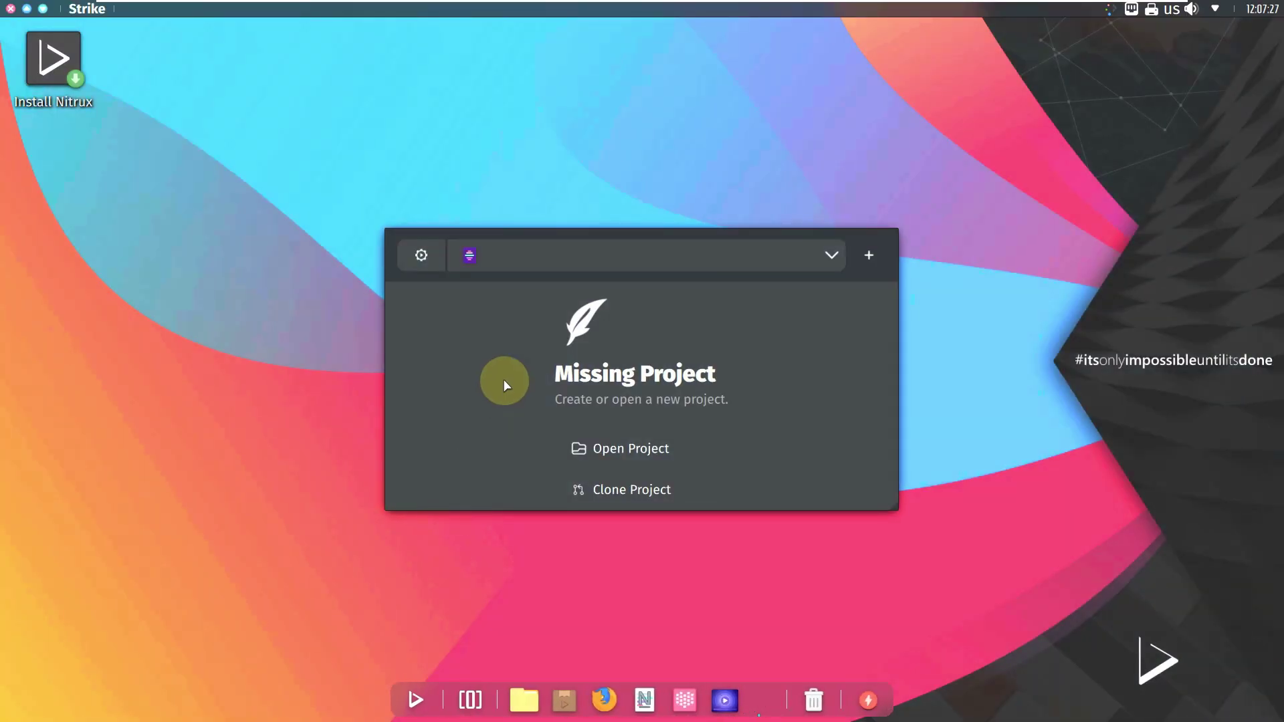
pyautogui.click(422, 256)
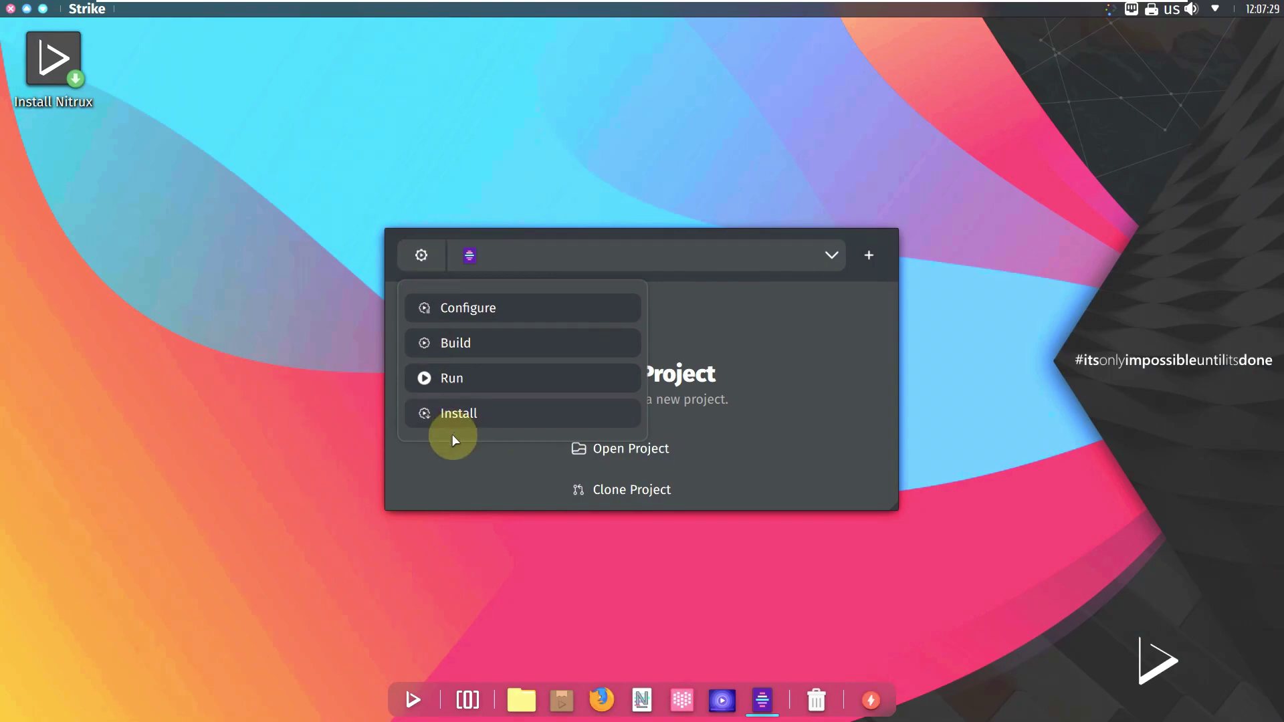
pyautogui.click(11, 9)
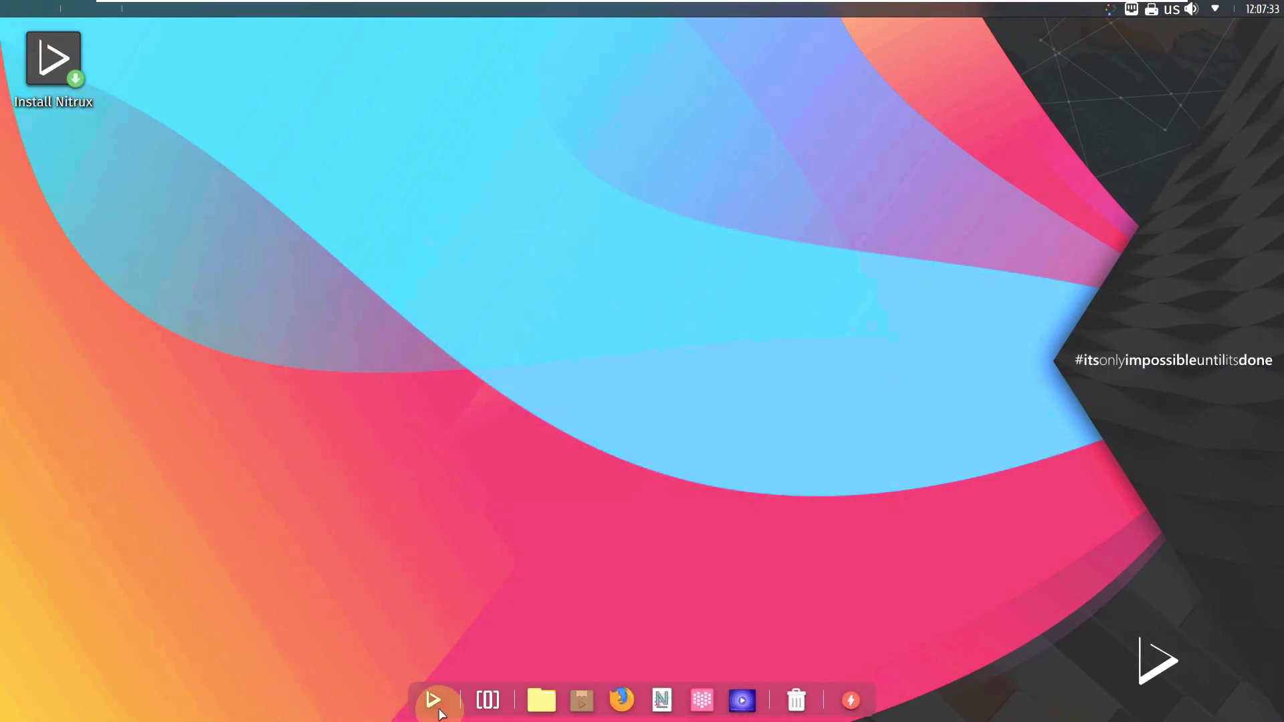
pyautogui.click(435, 703)
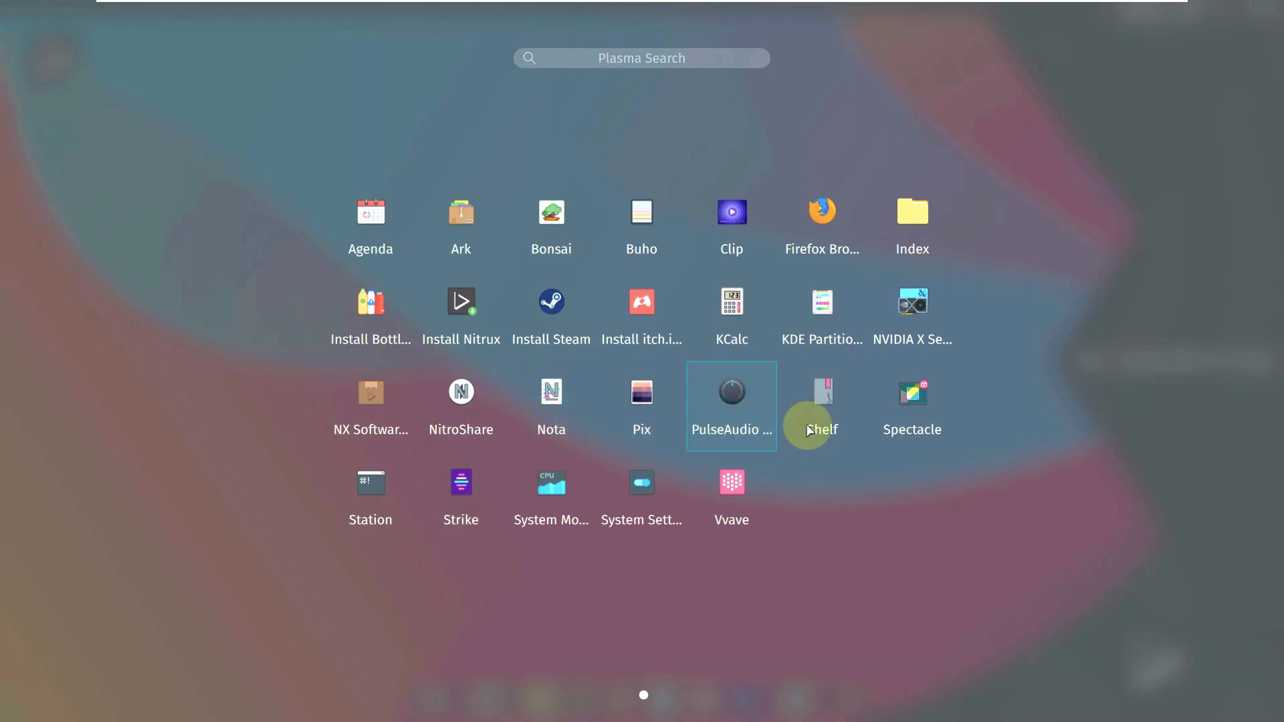
pyautogui.click(740, 410)
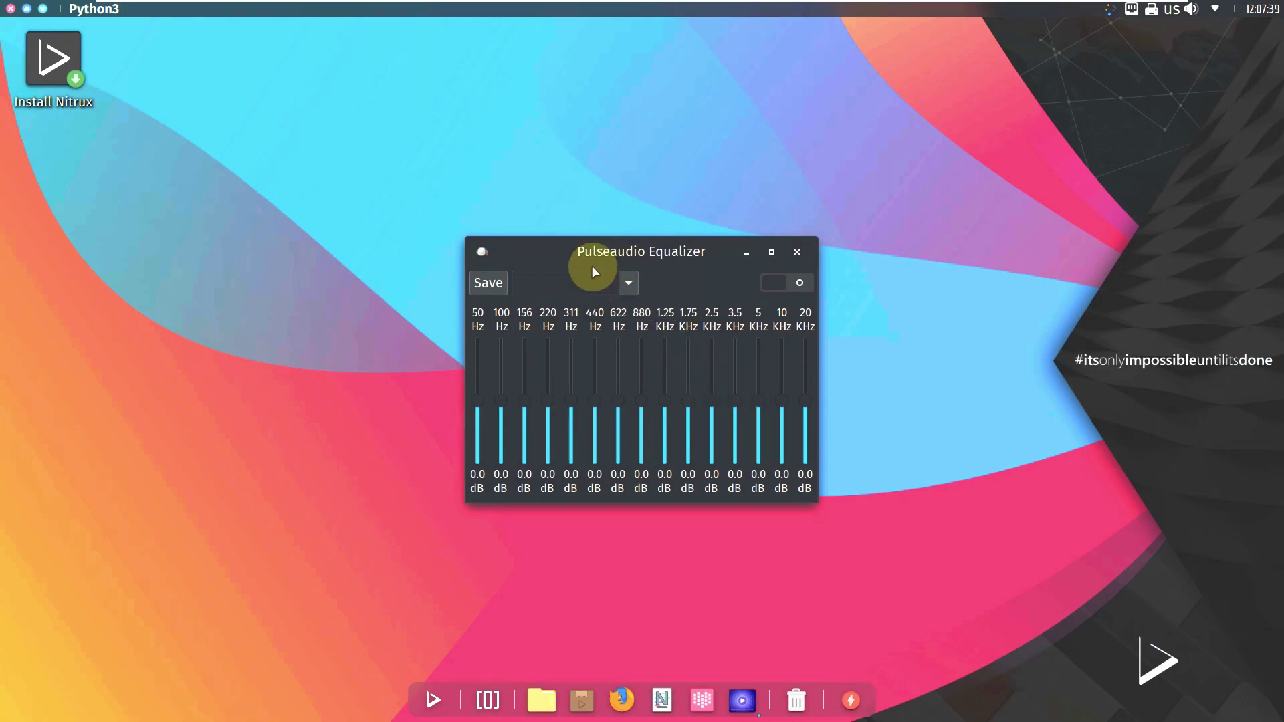
pyautogui.click(798, 253)
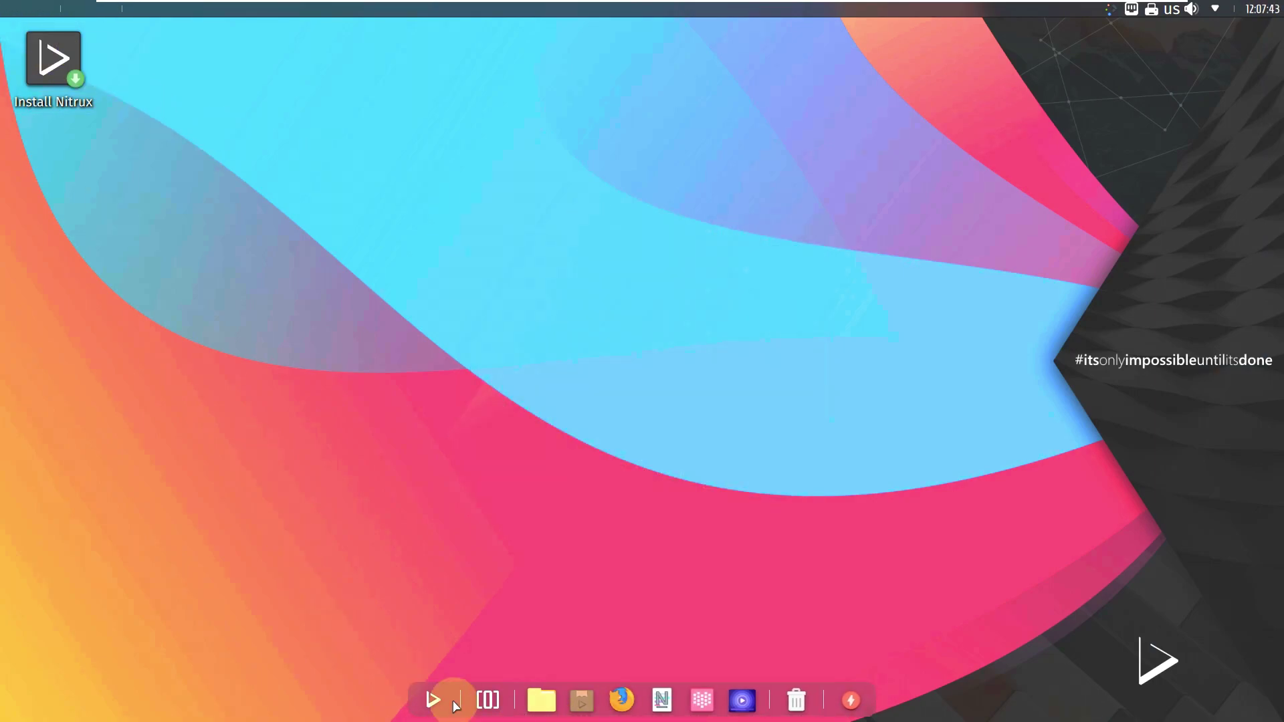
pyautogui.click(435, 699)
# Step: Launch Firefox, dismiss the default-browser prompt, and try loading youtube.com/9to5linux
pyautogui.click(391, 399)
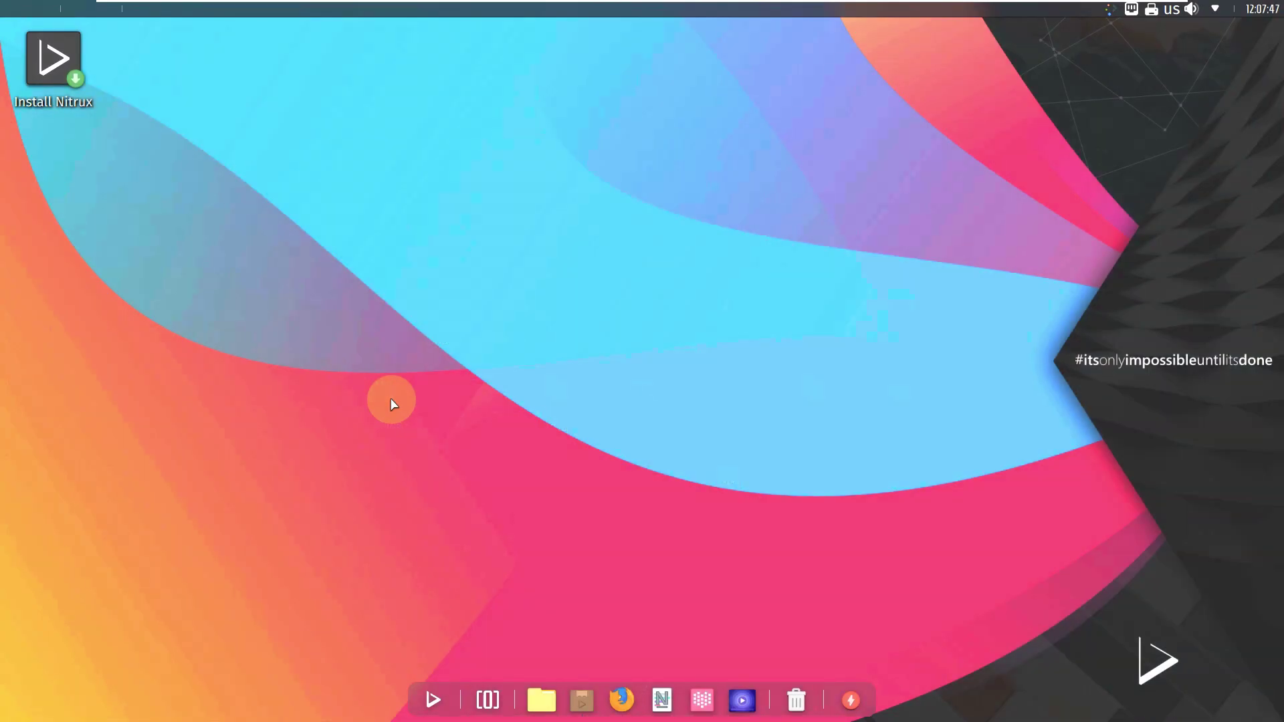
pyautogui.click(629, 713)
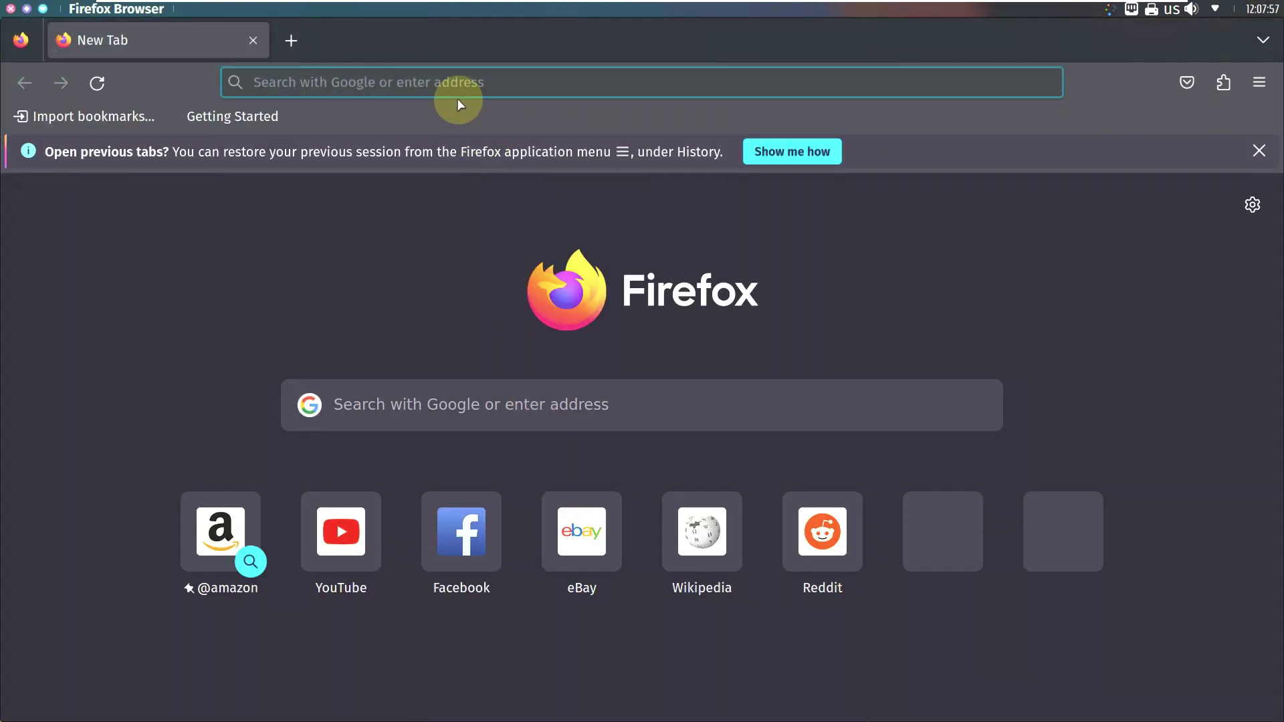
pyautogui.click(634, 307)
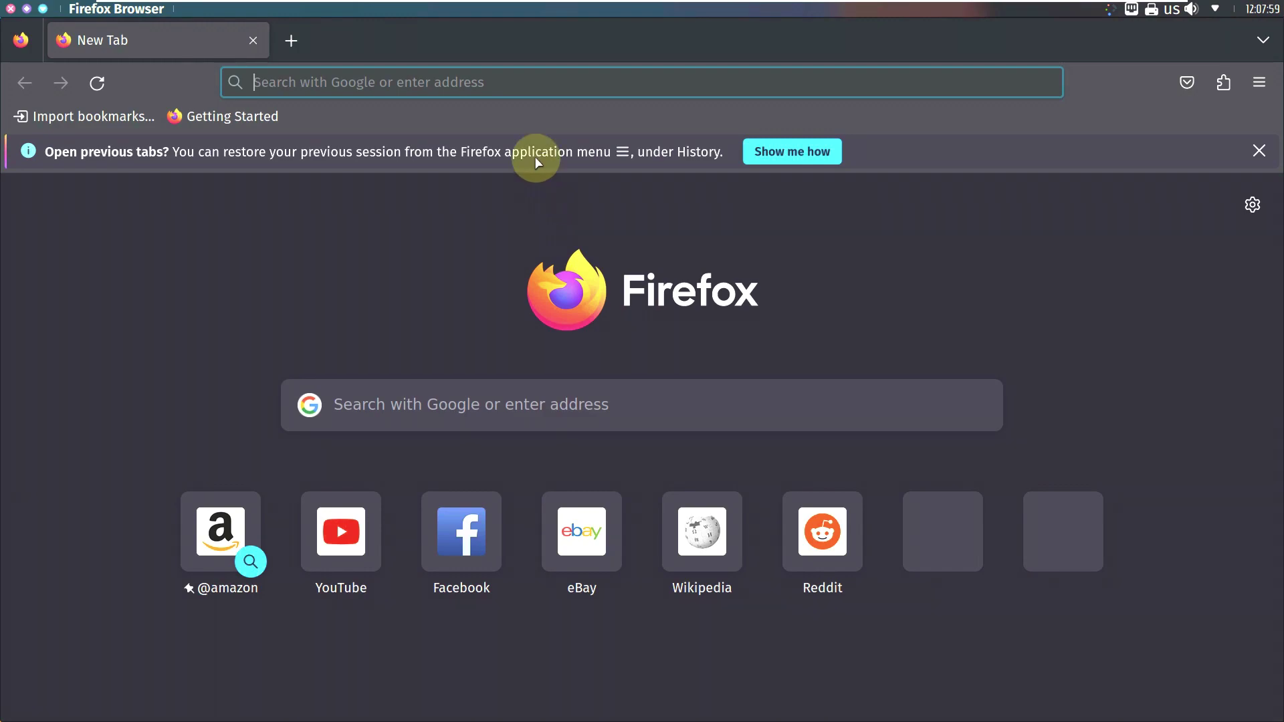
pyautogui.click(503, 92)
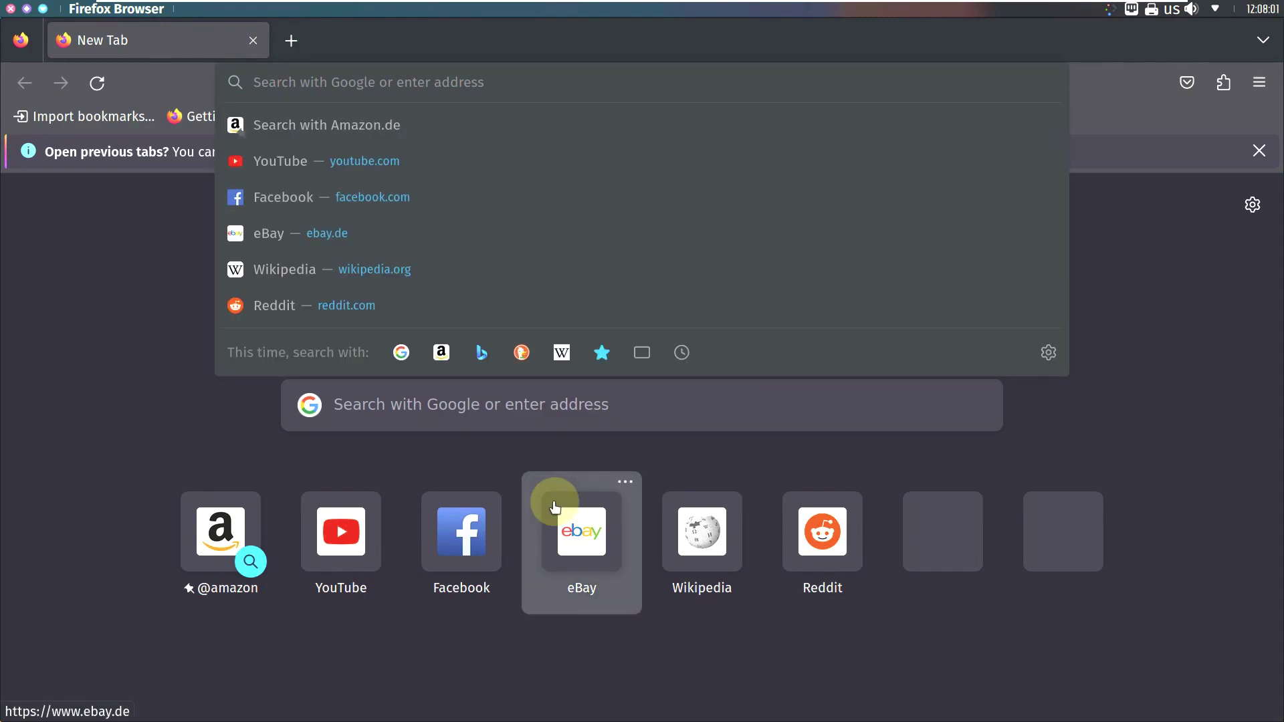
pyautogui.write('youtube')
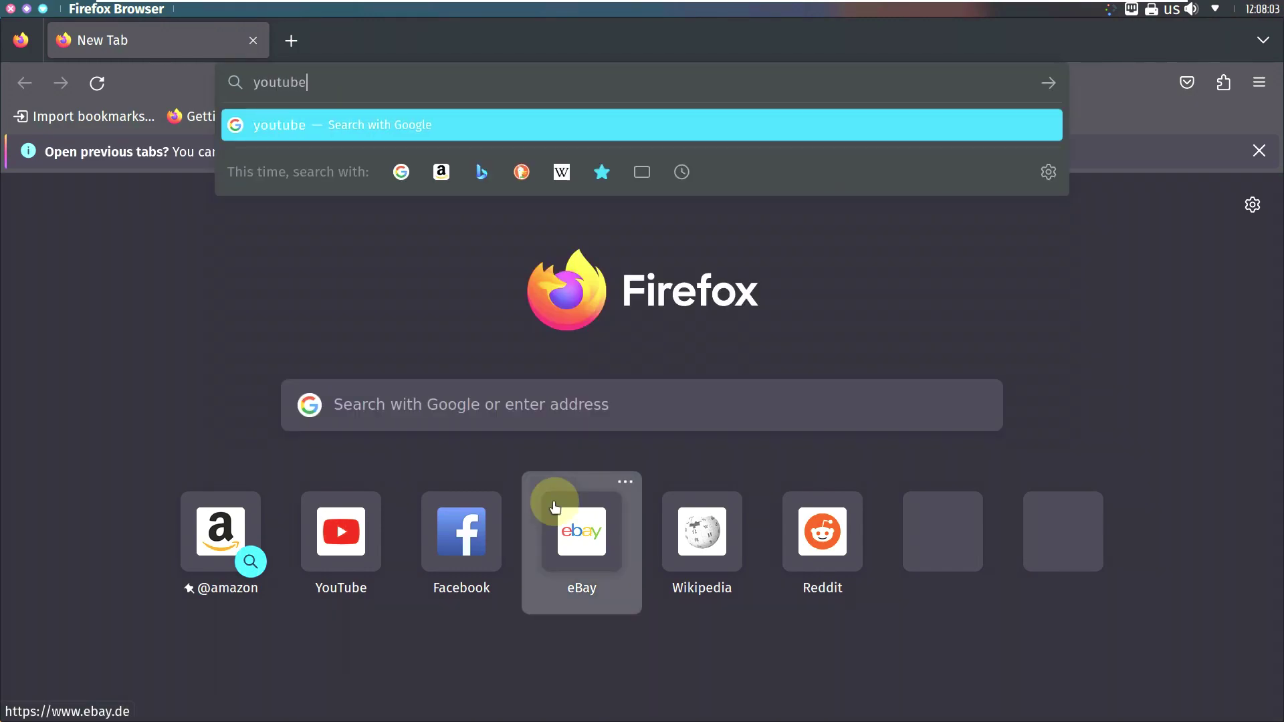
pyautogui.write('.com/9to5linux')
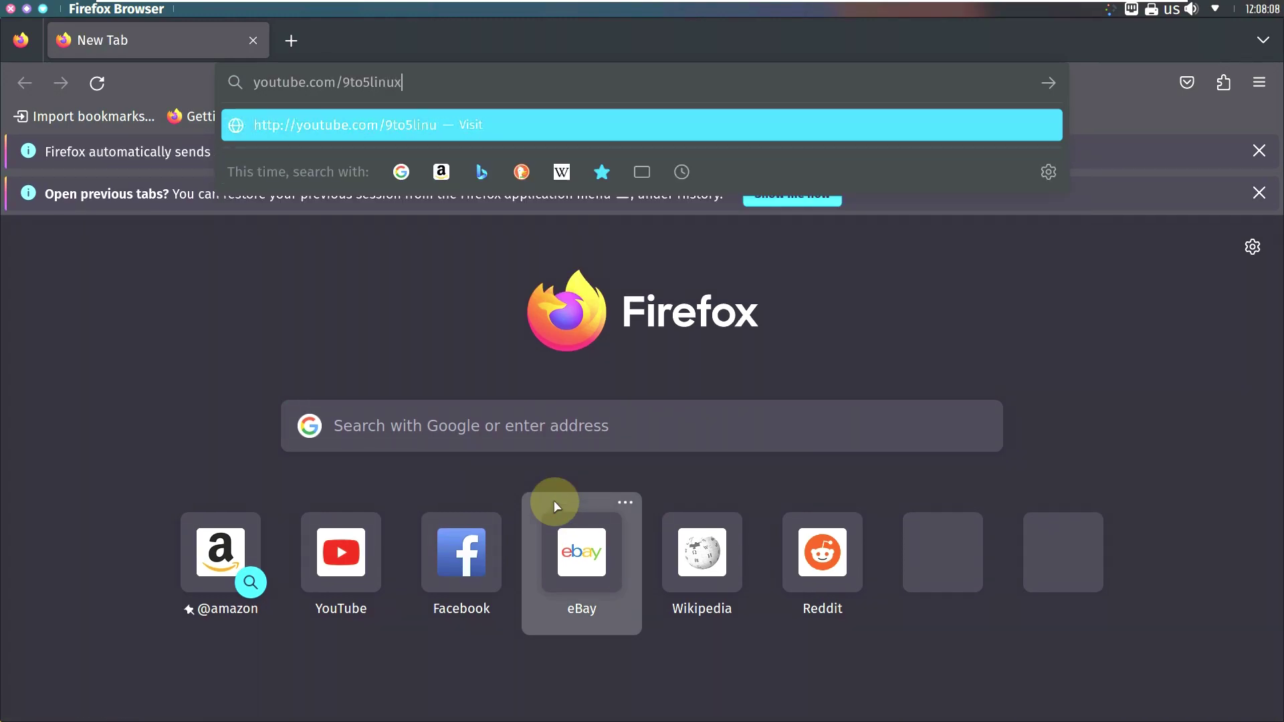
pyautogui.press('Return')
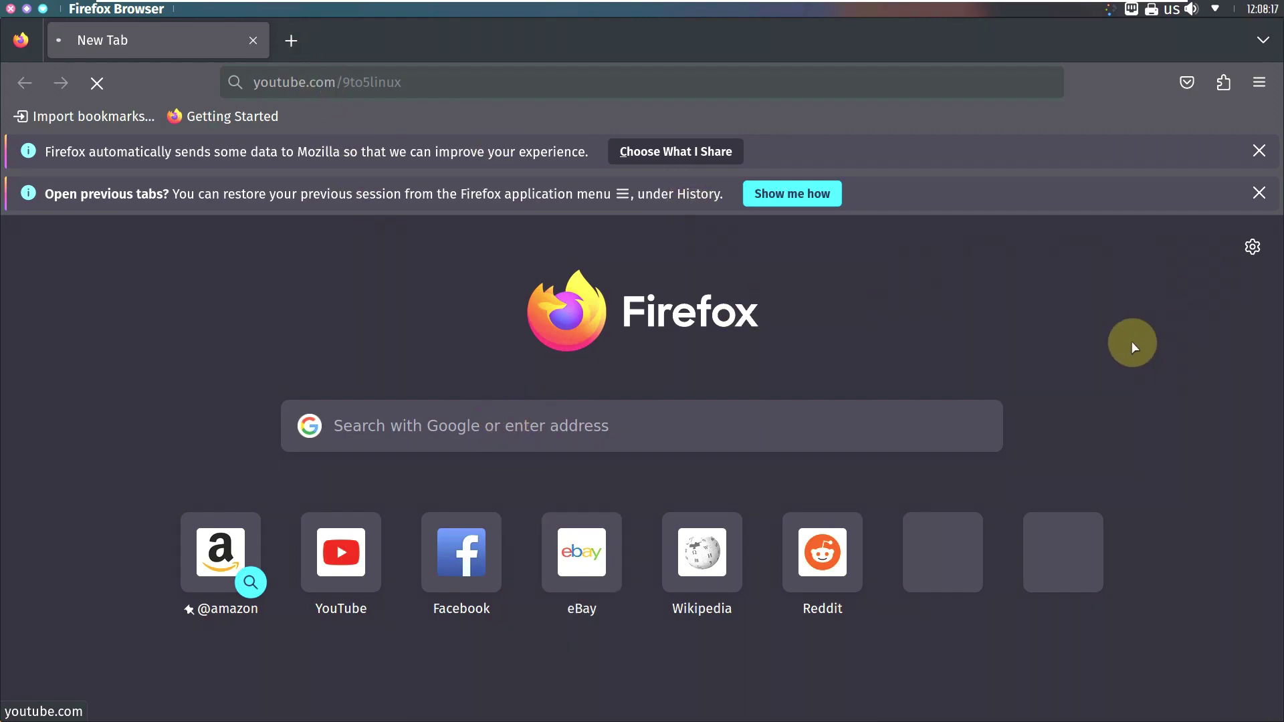
pyautogui.click(258, 83)
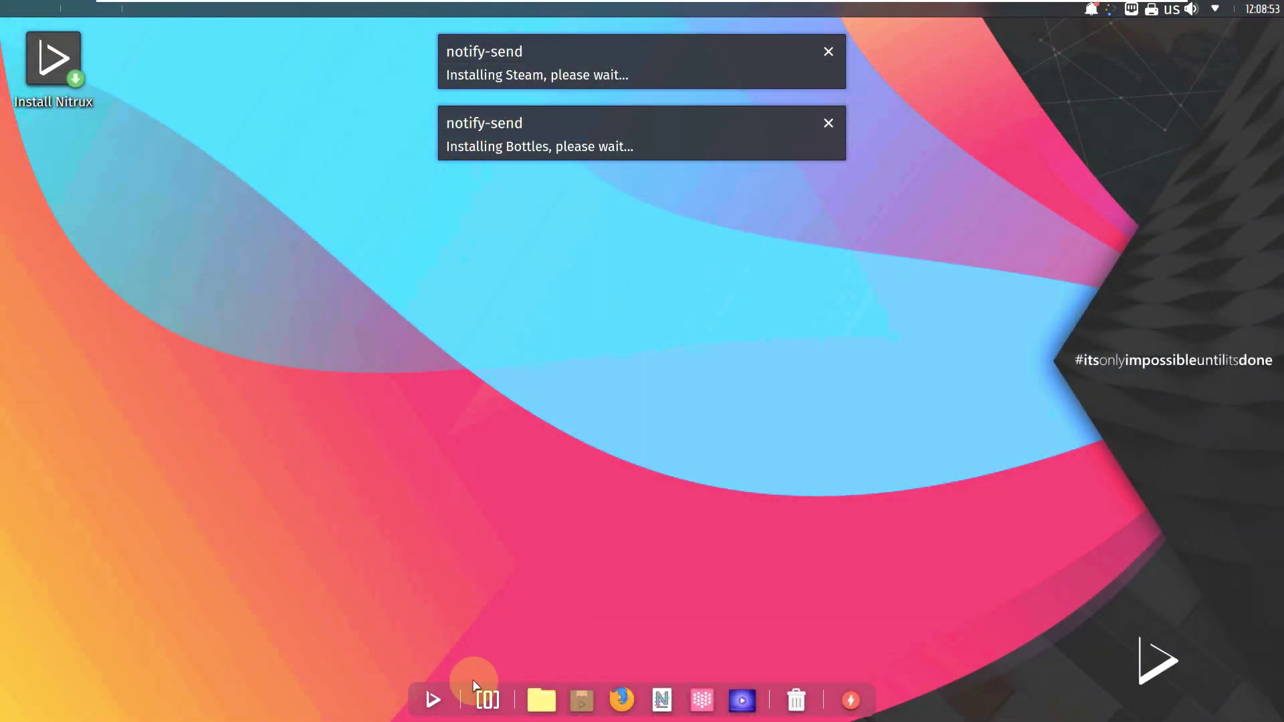
# Step: Launch System Monitor and browse its Applications and Historial usage pages
pyautogui.click(428, 699)
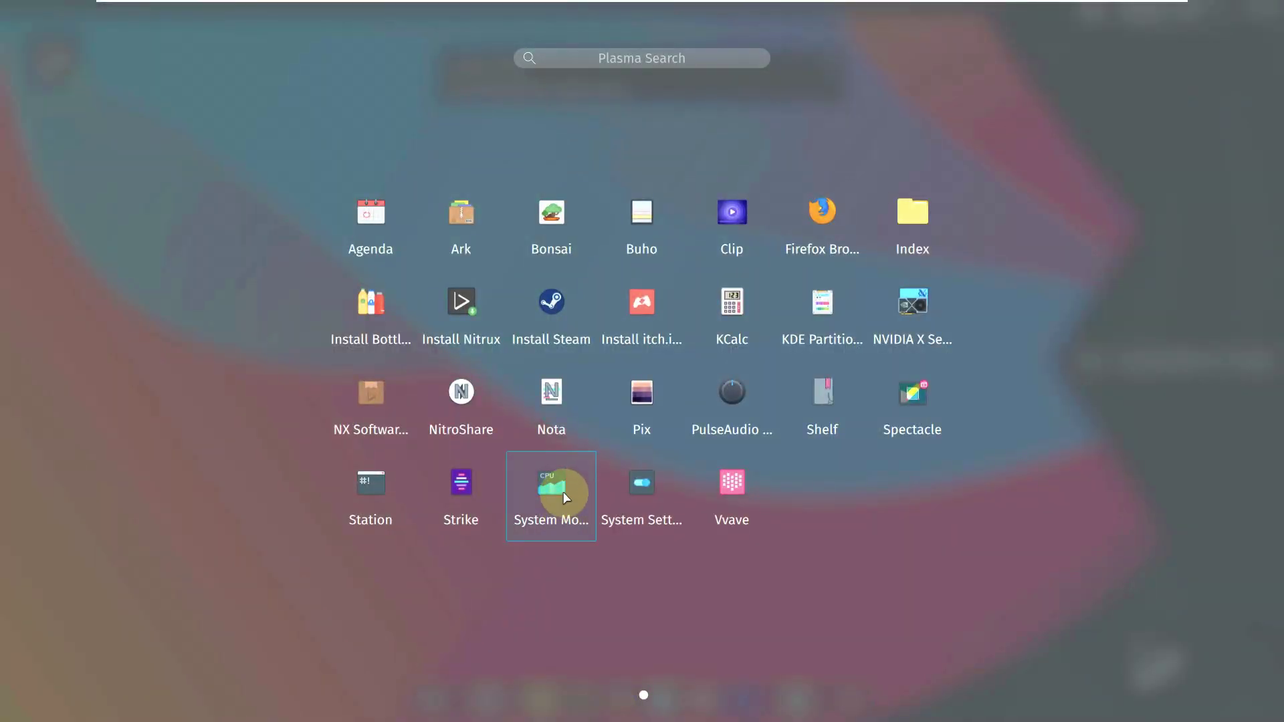
pyautogui.click(565, 497)
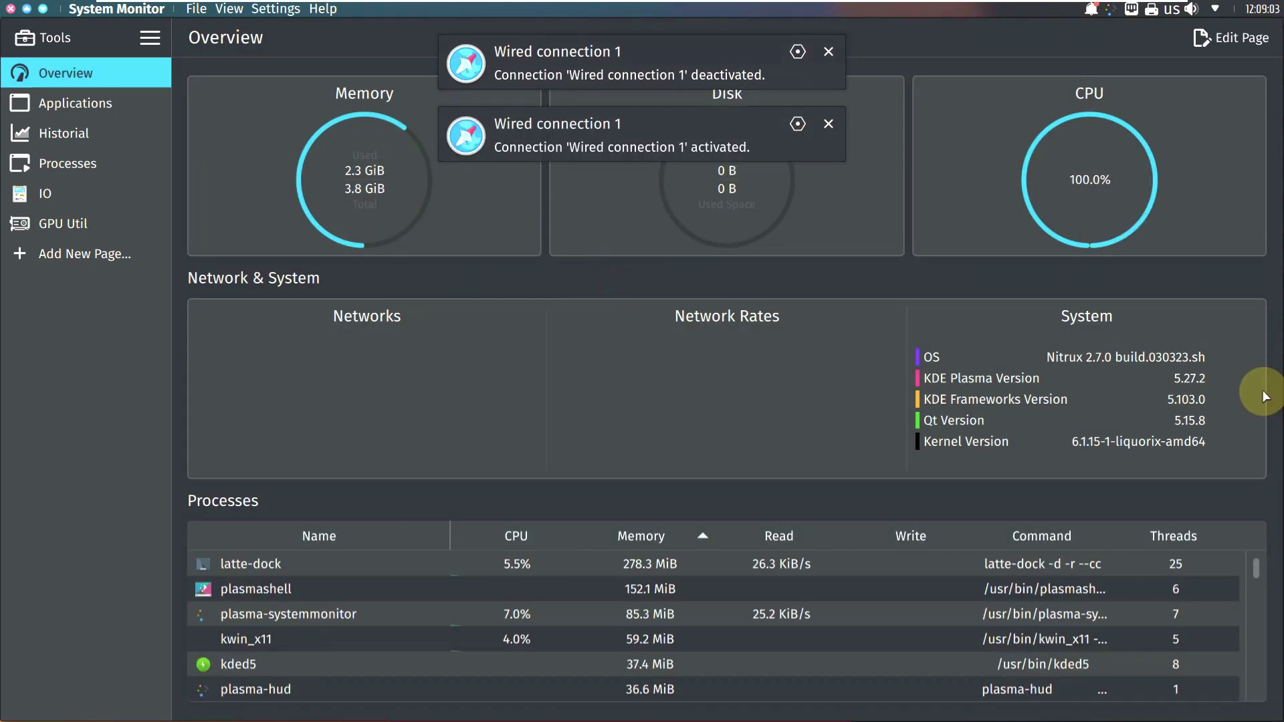
pyautogui.scroll(-2, 950, 571)
pyautogui.scroll(-8, 929, 615)
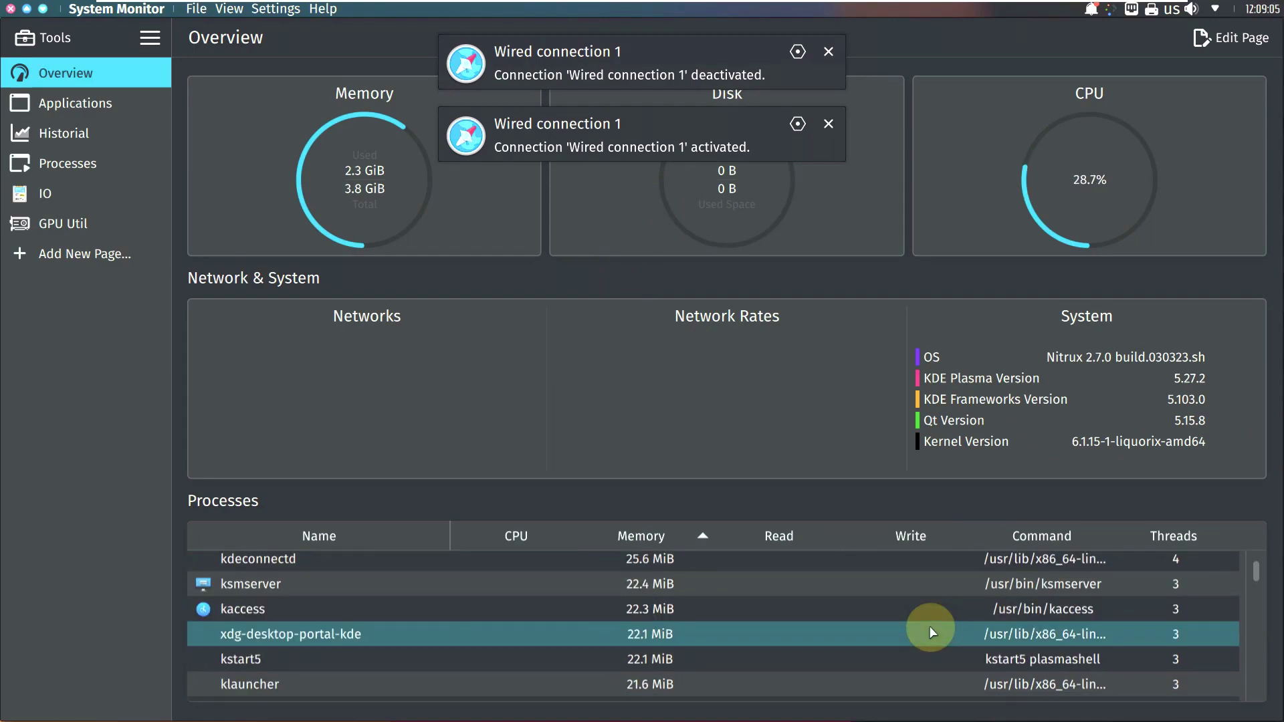
pyautogui.moveTo(1259, 615); pyautogui.dragTo(1254, 699)
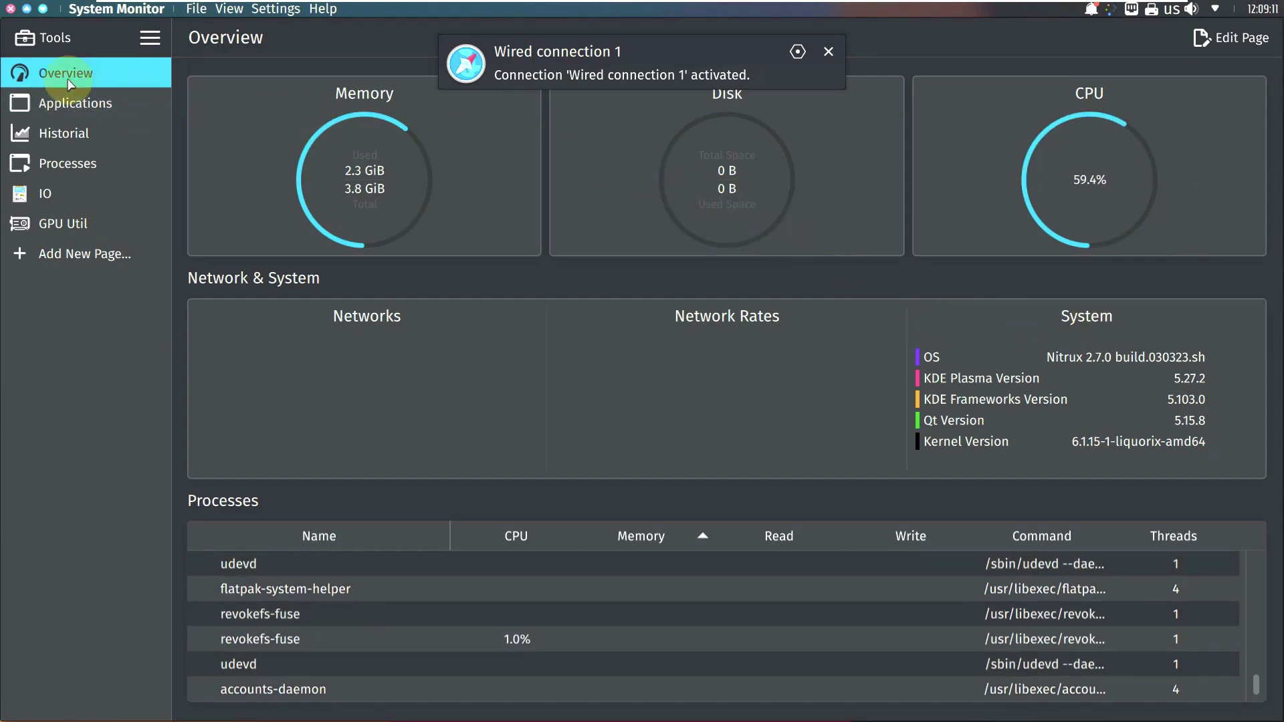
pyautogui.click(68, 105)
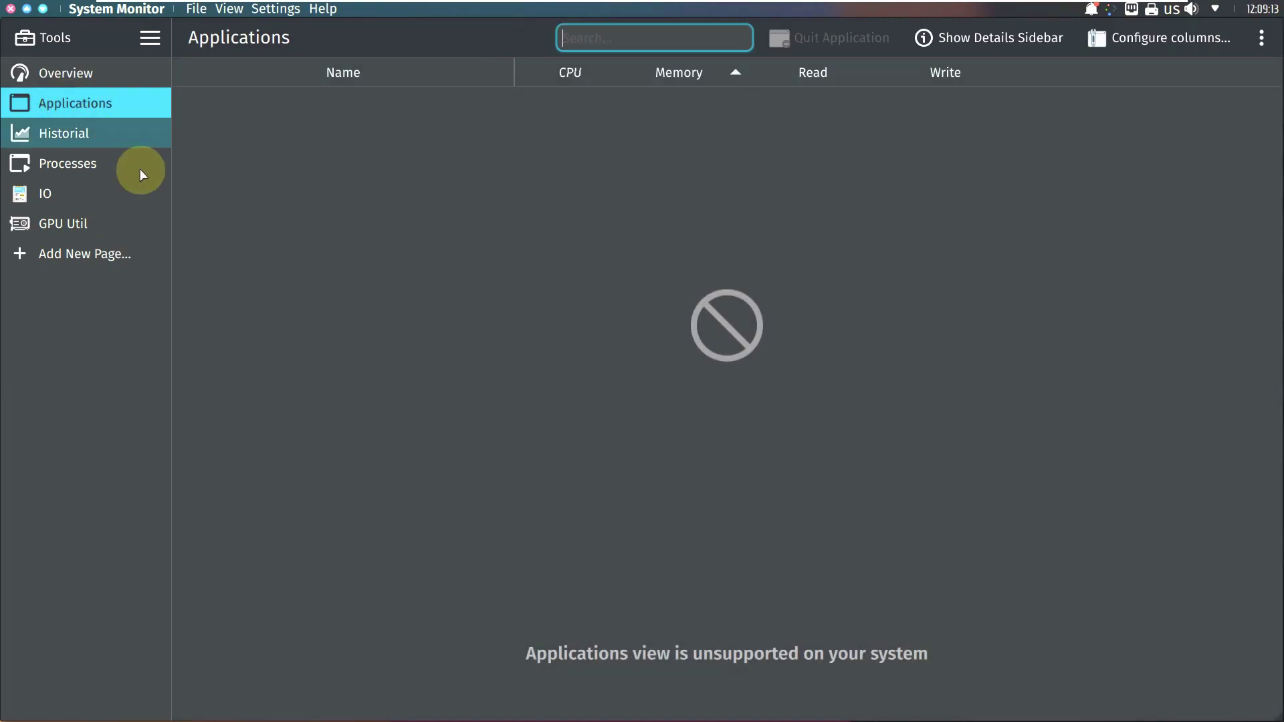
pyautogui.click(123, 135)
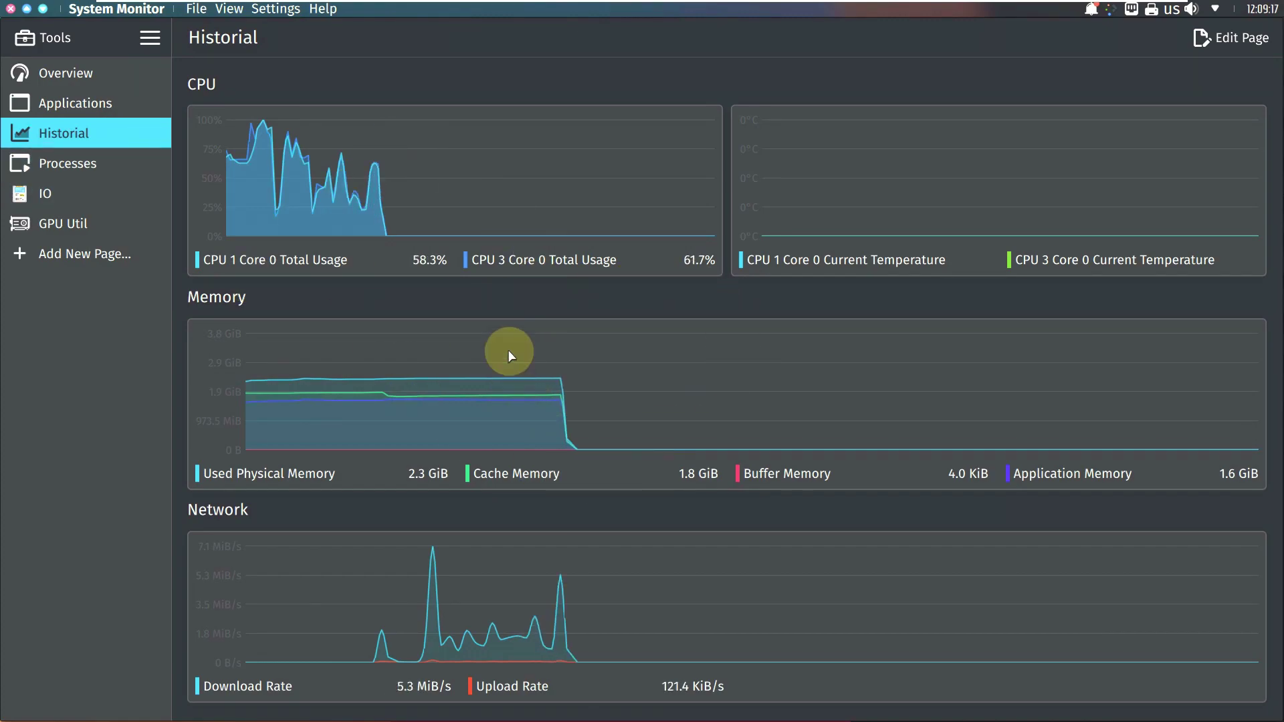
# Step: Clear all notifications from the notifications panel
pyautogui.click(1091, 9)
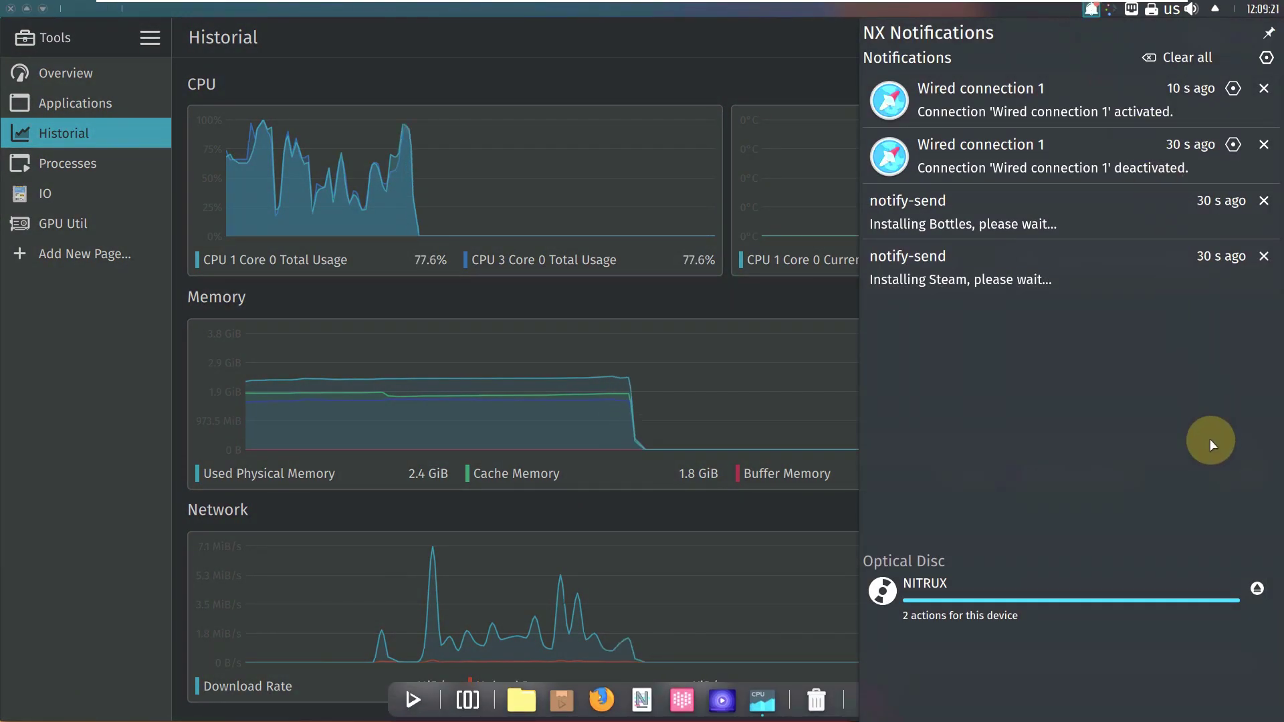
pyautogui.click(1219, 58)
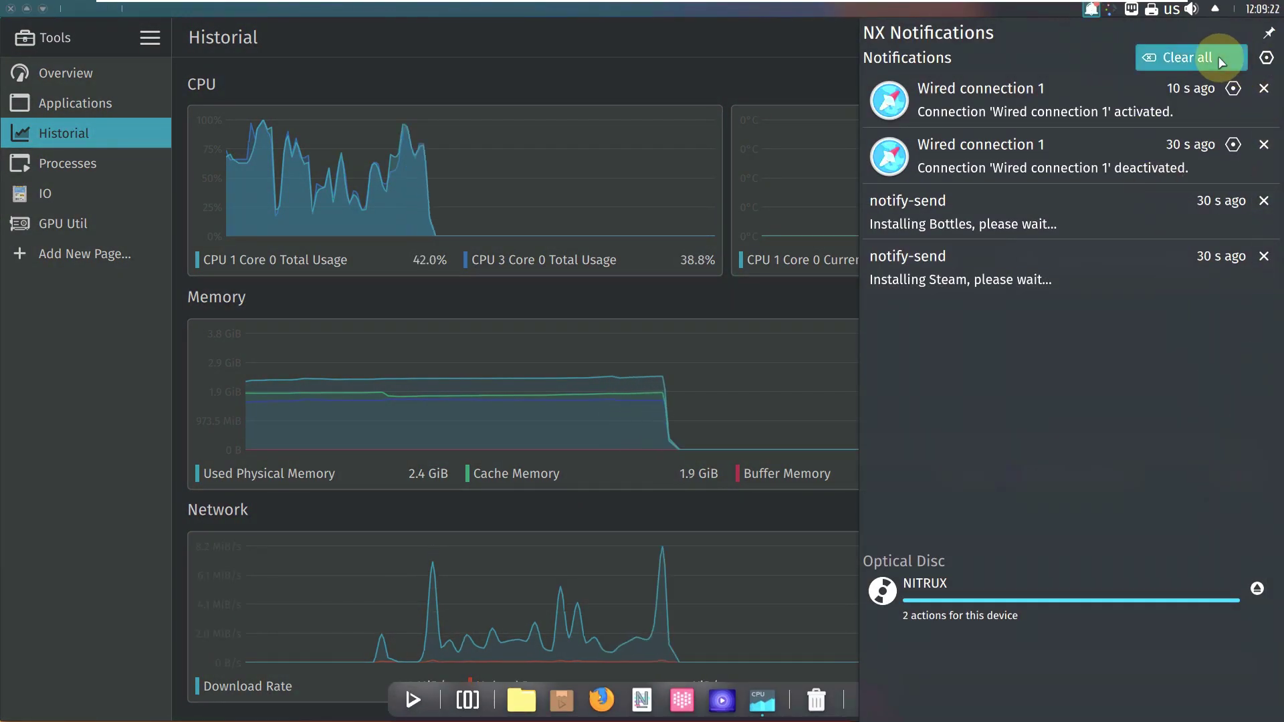
pyautogui.click(516, 230)
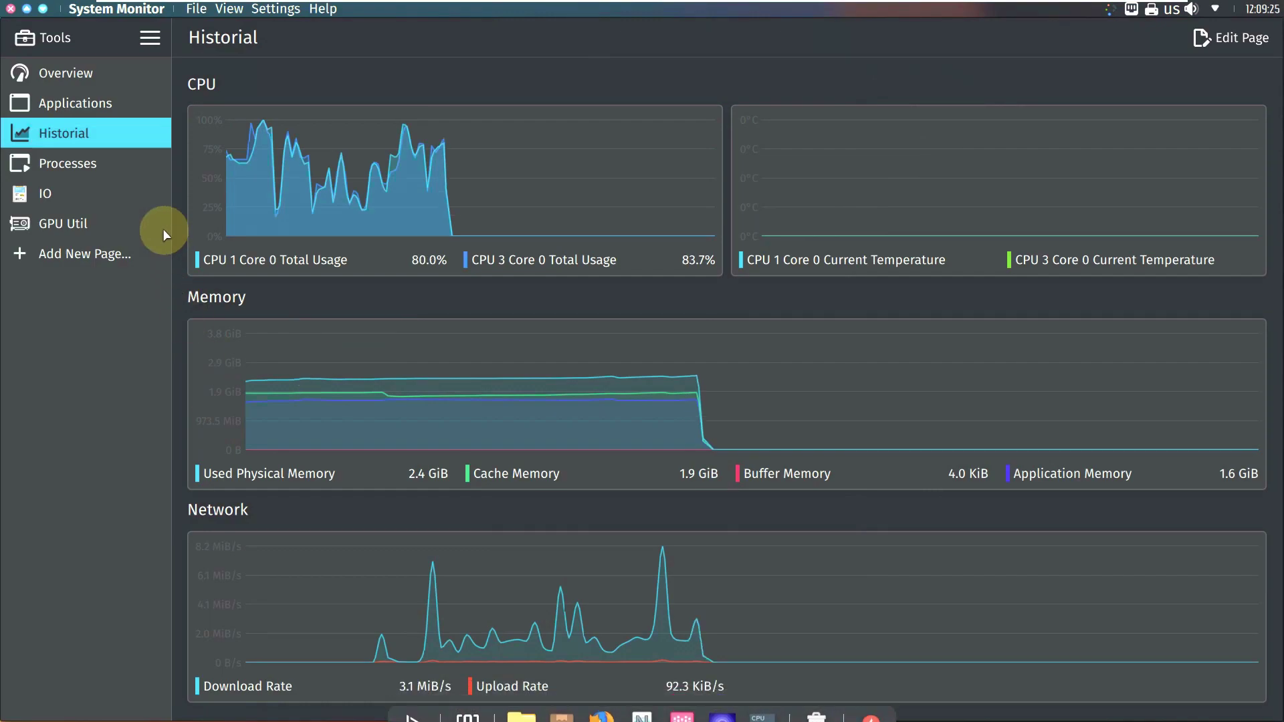
# Step: View the Processes, IO and GPU Util pages, then close System Monitor
pyautogui.click(93, 165)
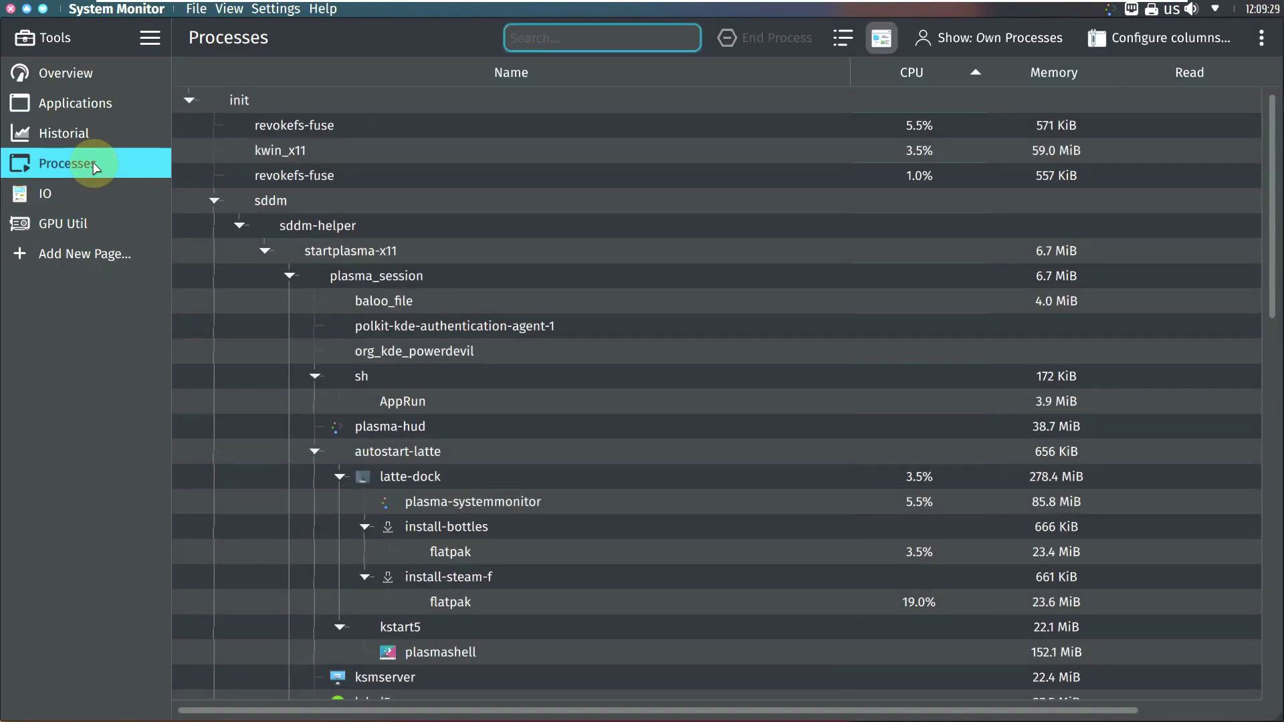
pyautogui.scroll(-3, 464, 424)
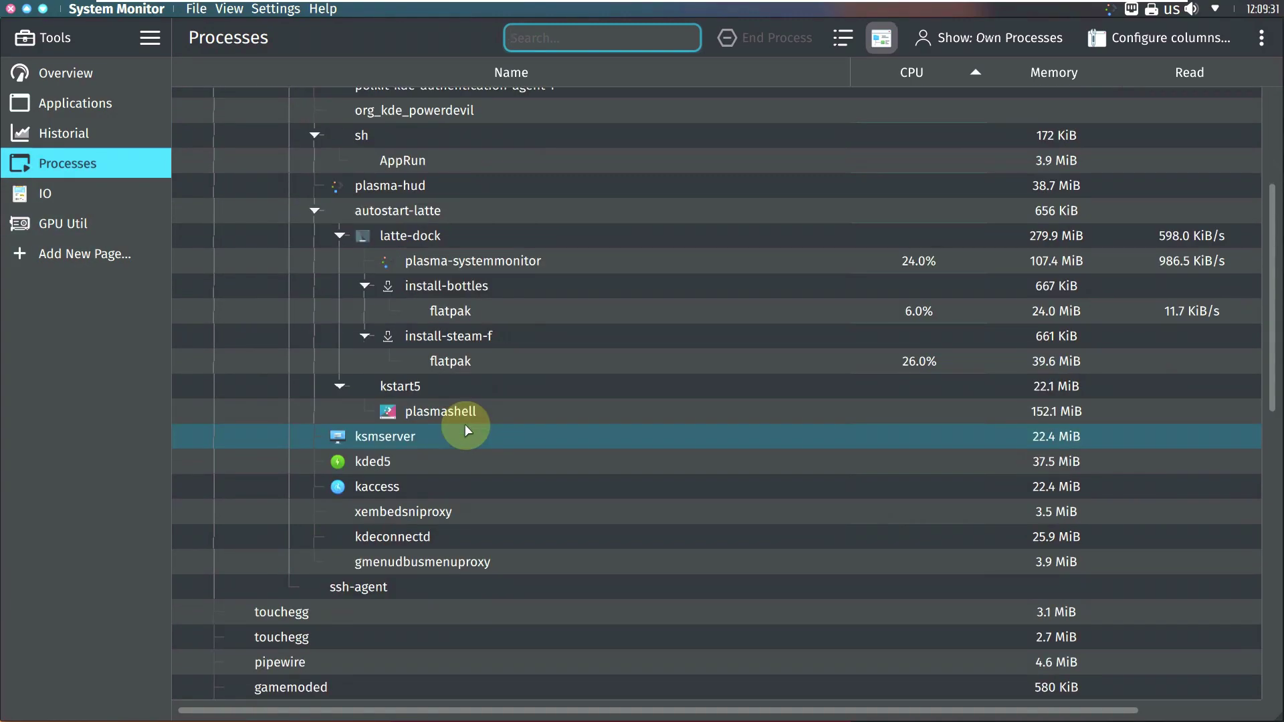
pyautogui.scroll(-10, 465, 424)
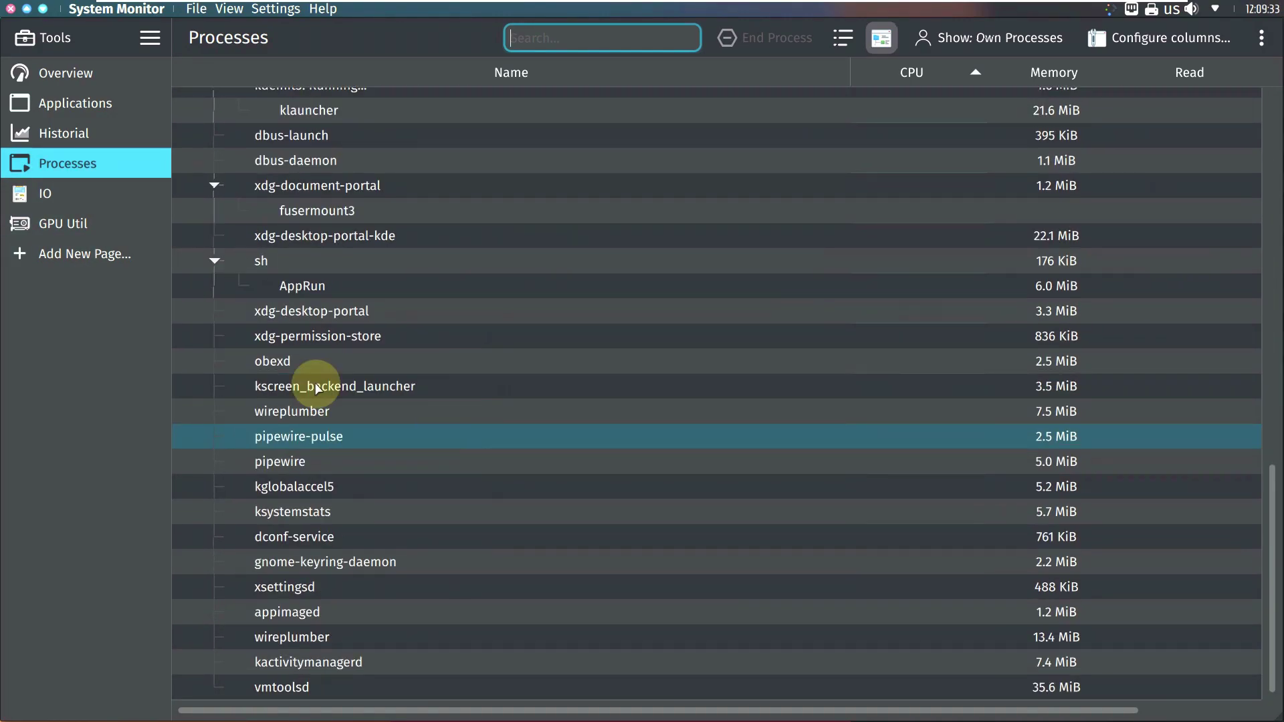
pyautogui.click(37, 193)
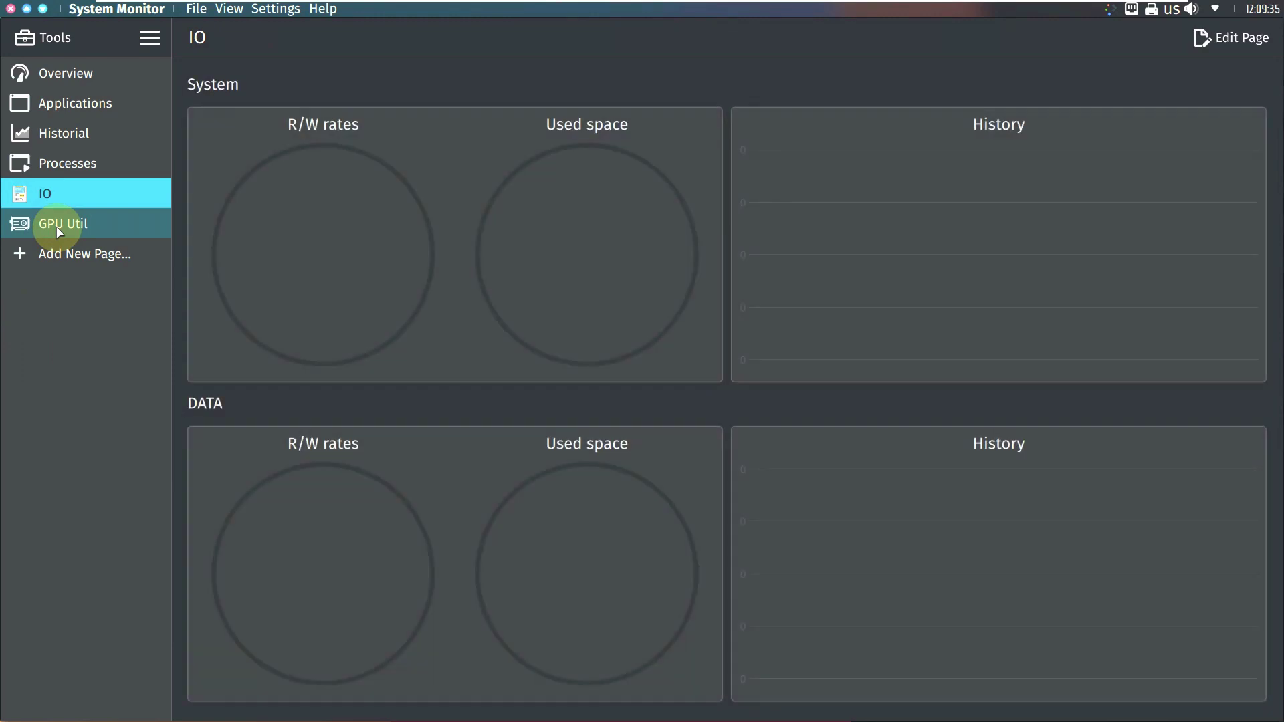
pyautogui.click(58, 227)
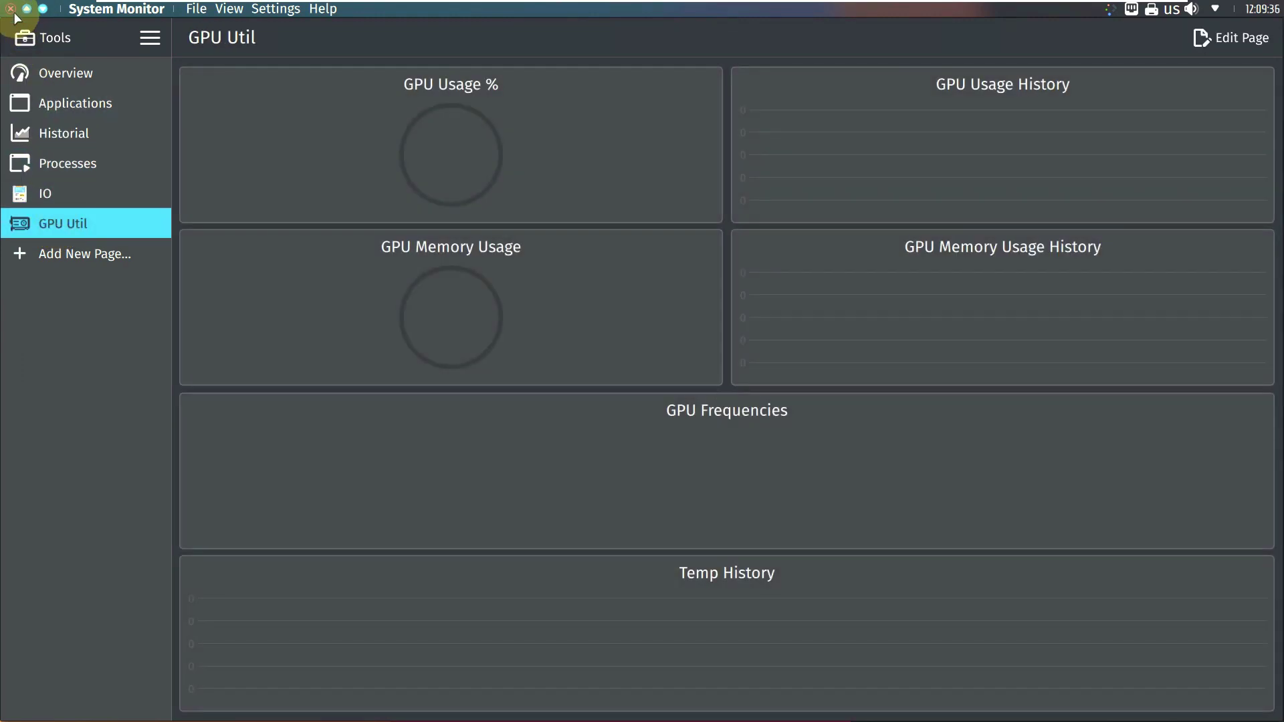
pyautogui.click(10, 9)
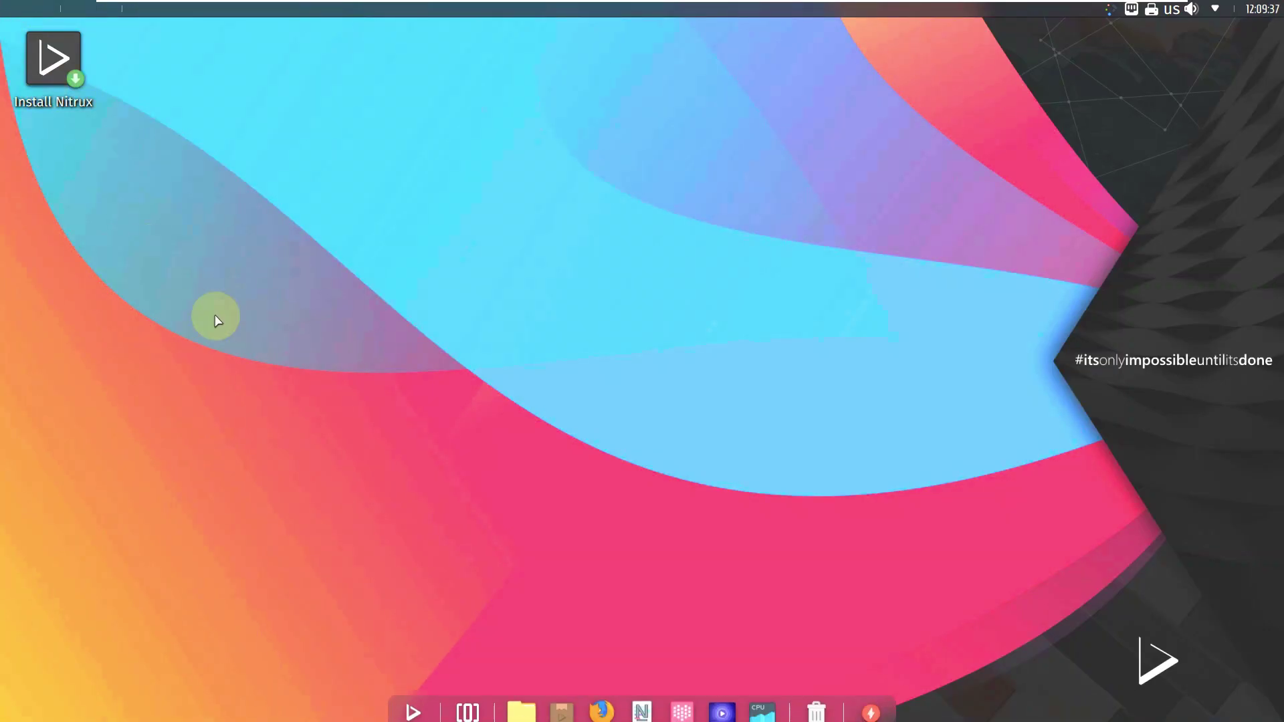
# Step: Launch Firefox from the dock, dismiss the default-browser prompt, and load youtube.com/9to5linux
pyautogui.click(629, 699)
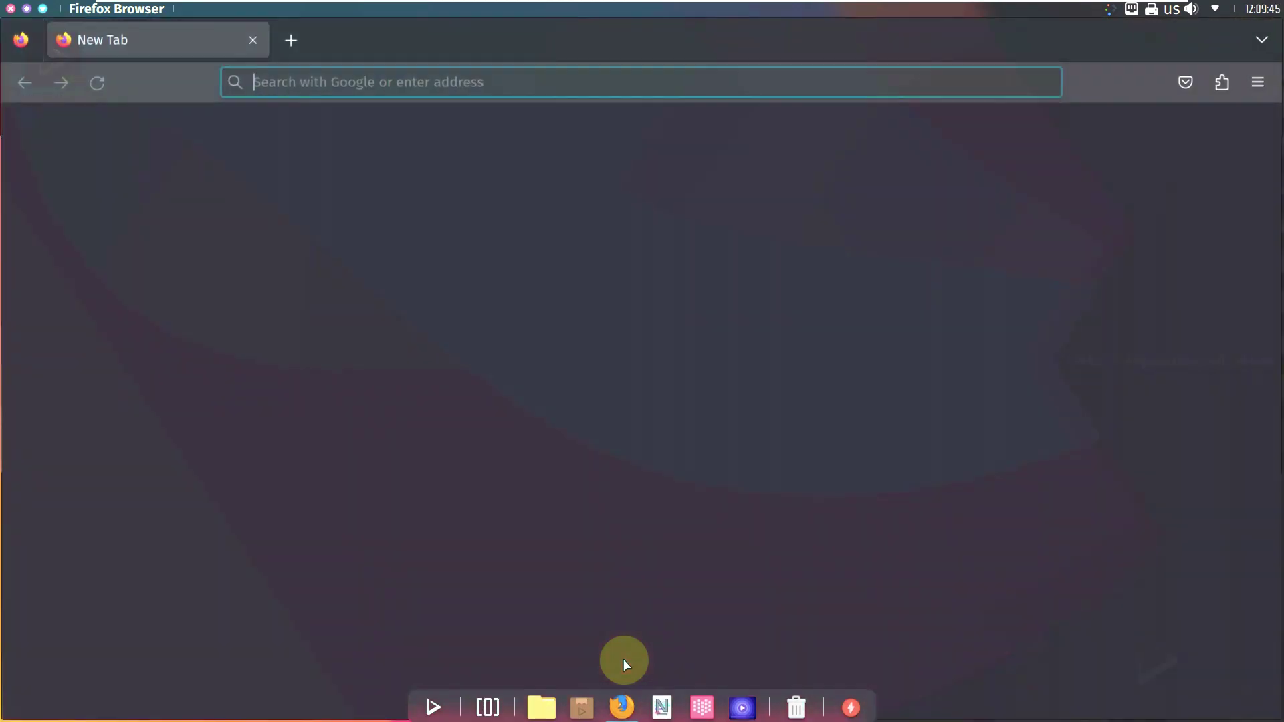
pyautogui.click(433, 89)
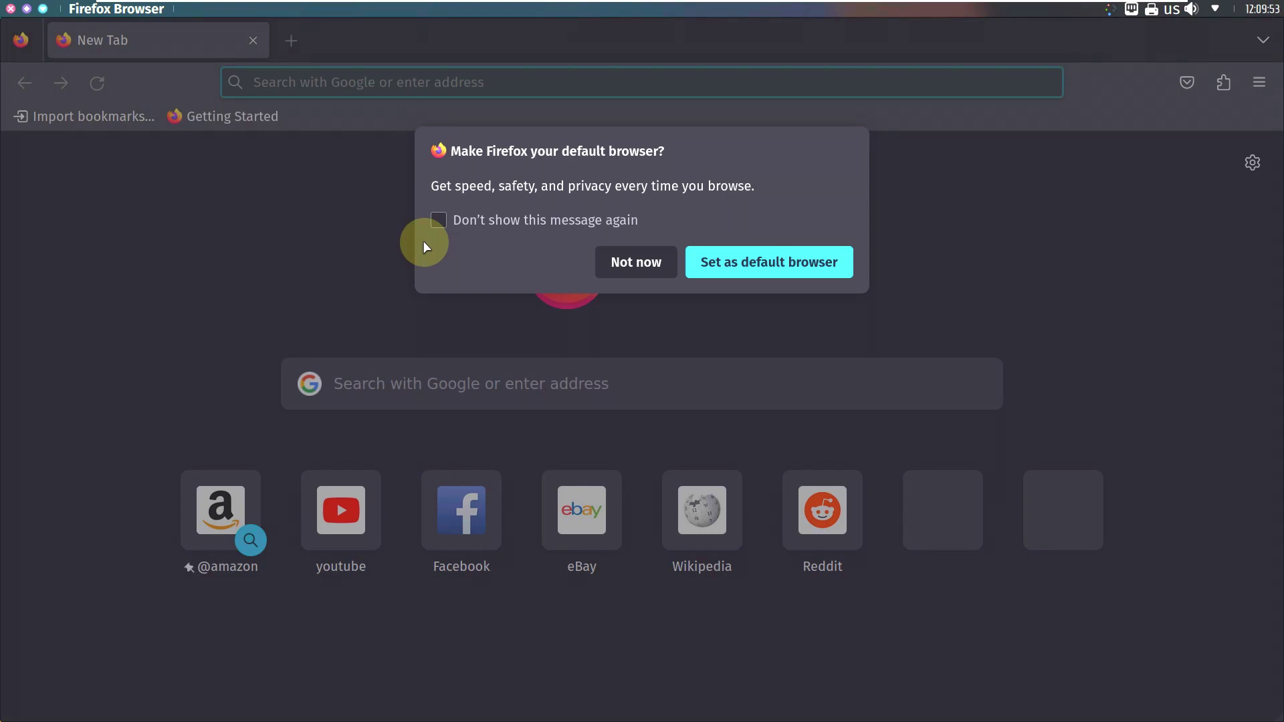
pyautogui.press('Escape')
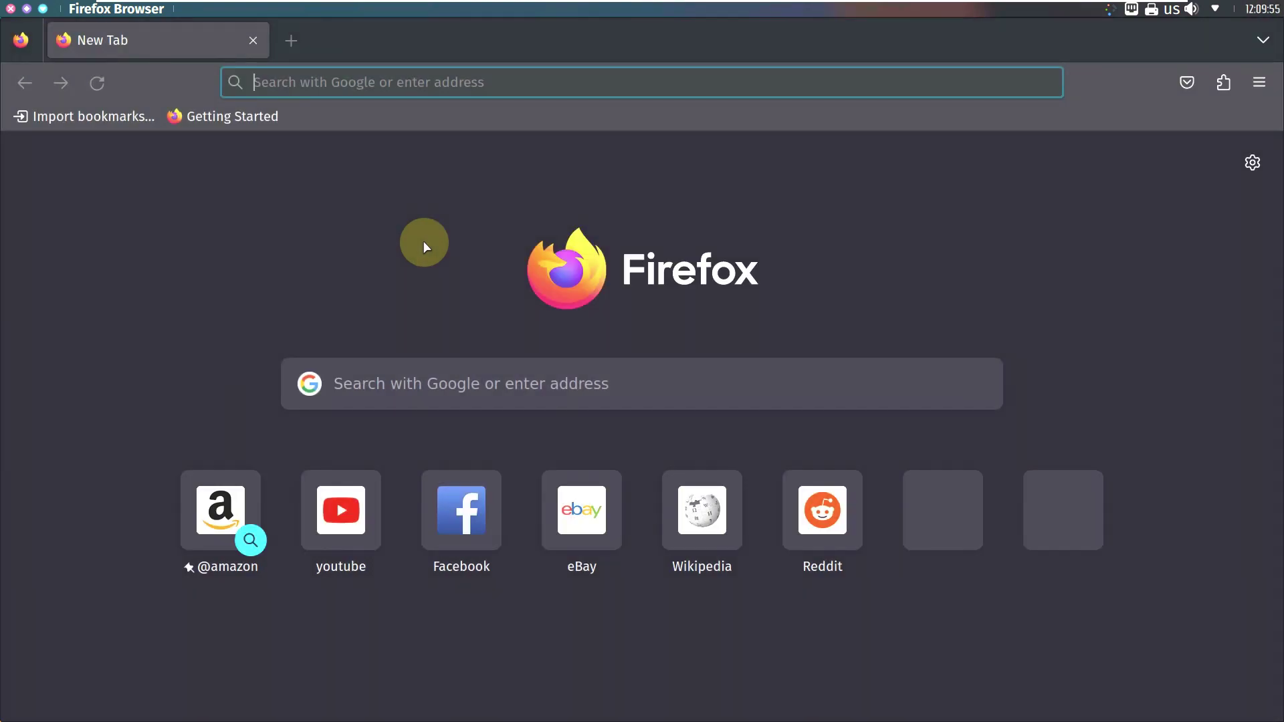
pyautogui.write('youtube')
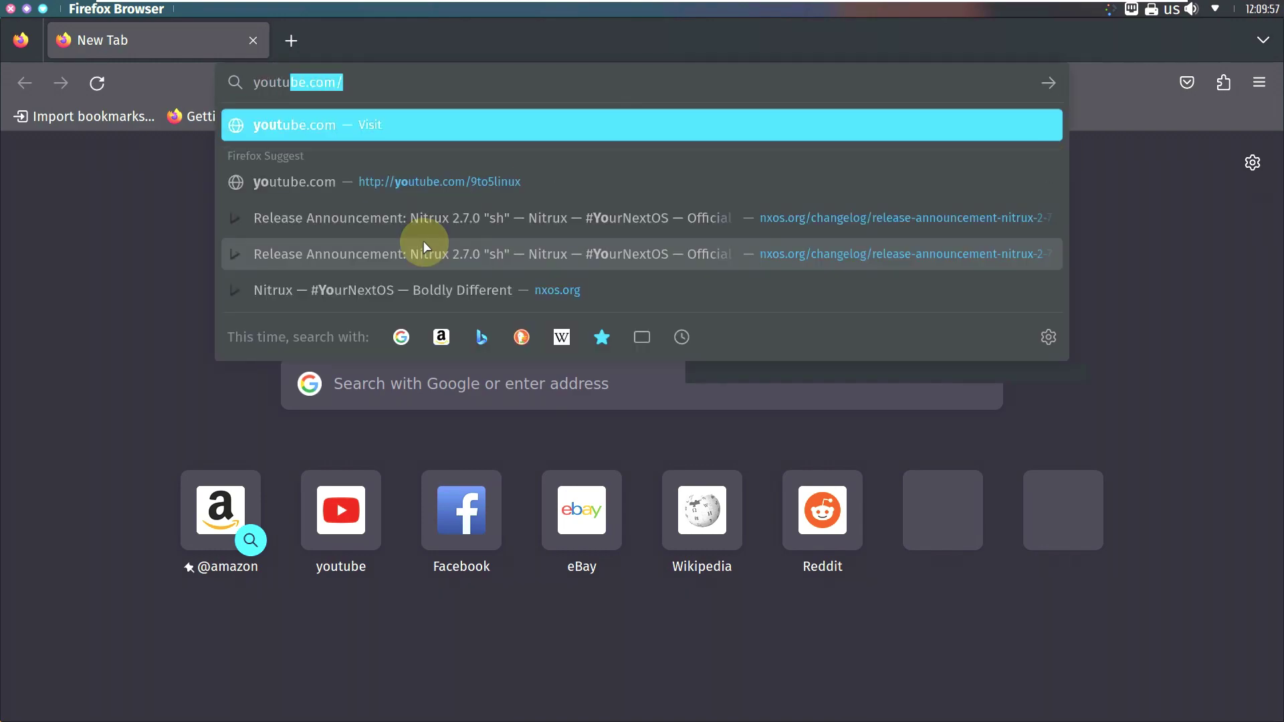
pyautogui.write('.com/')
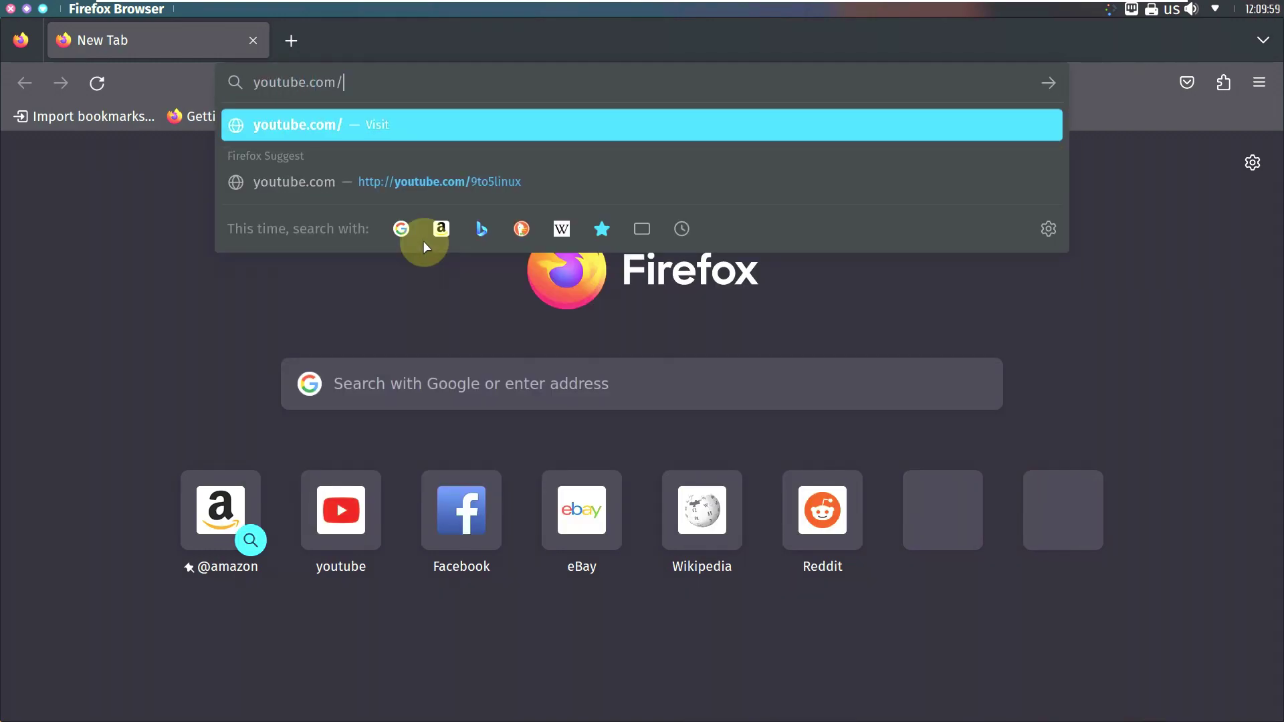
pyautogui.write('9to5linux')
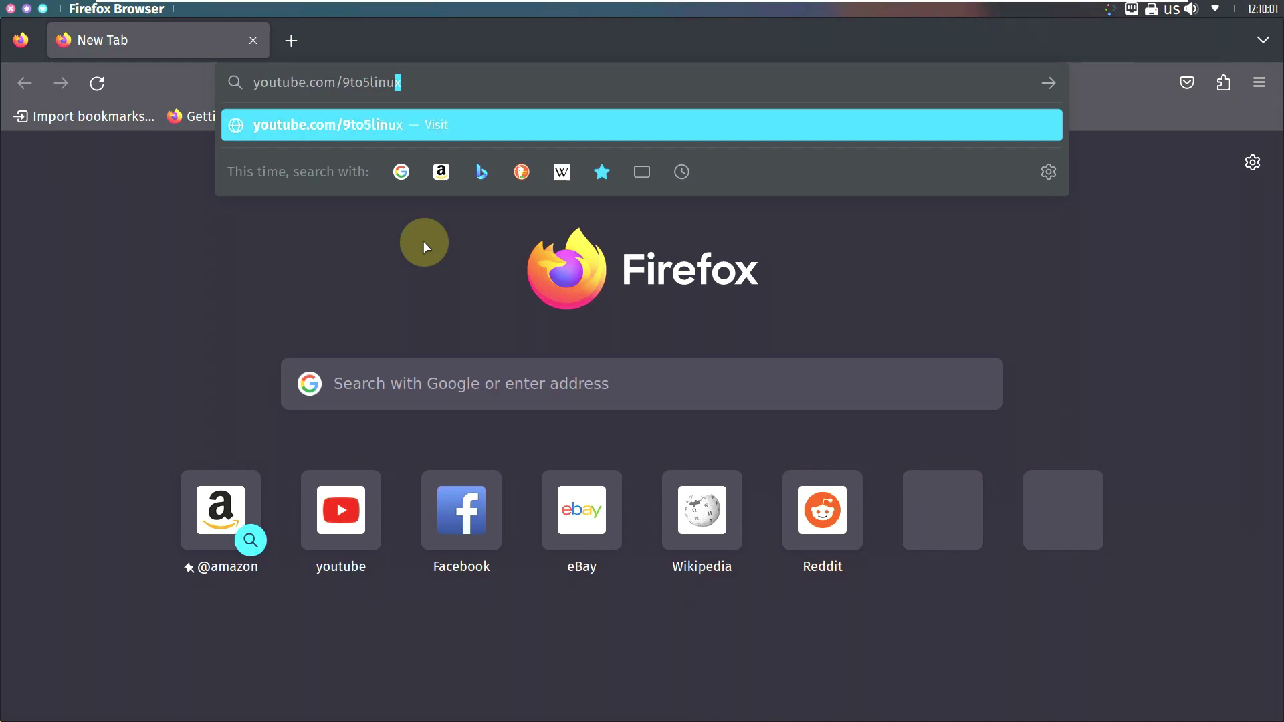
pyautogui.press('Return')
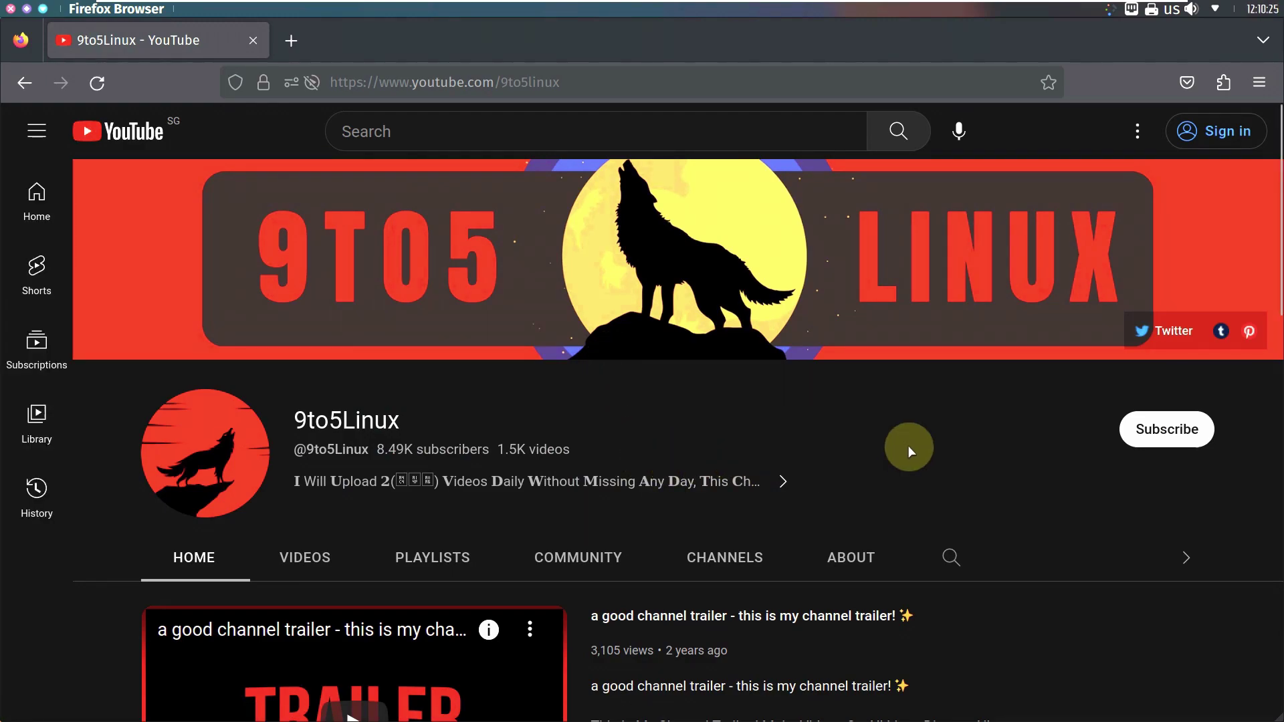
# Step: Dismiss the subscribe sign-in popup and read the 9to5Linux channel's About description
pyautogui.click(1140, 429)
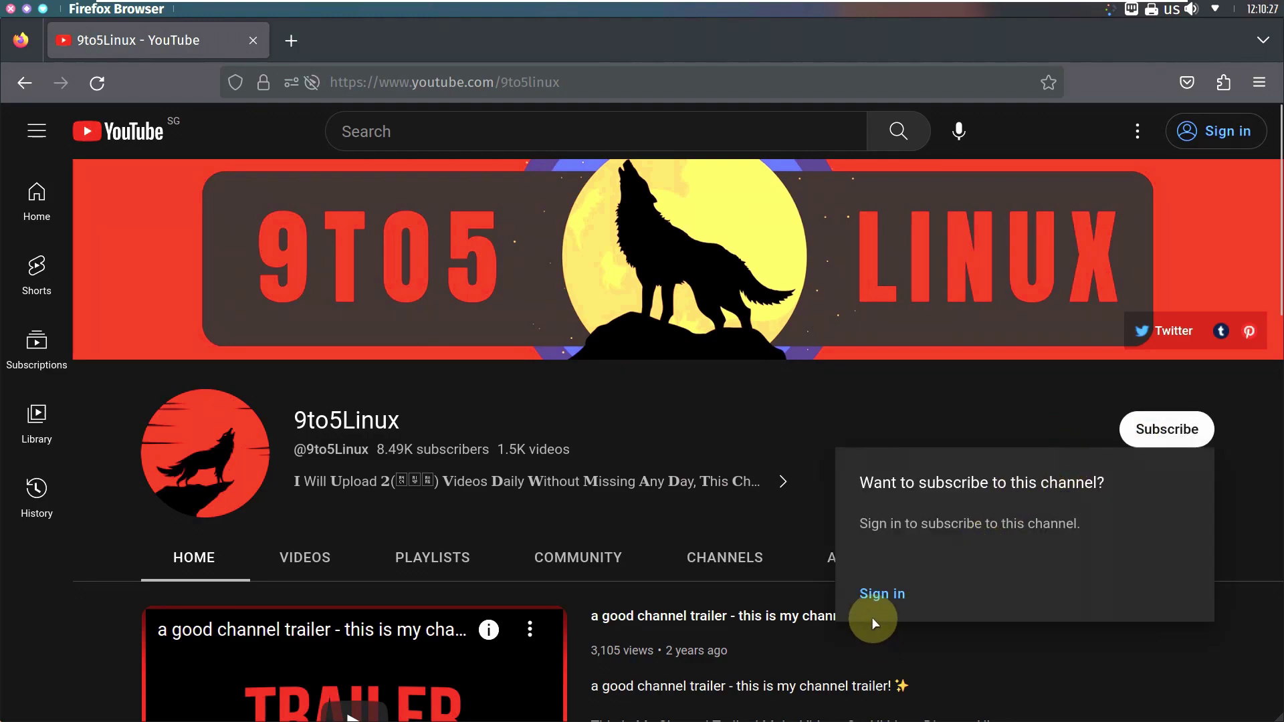
pyautogui.click(828, 331)
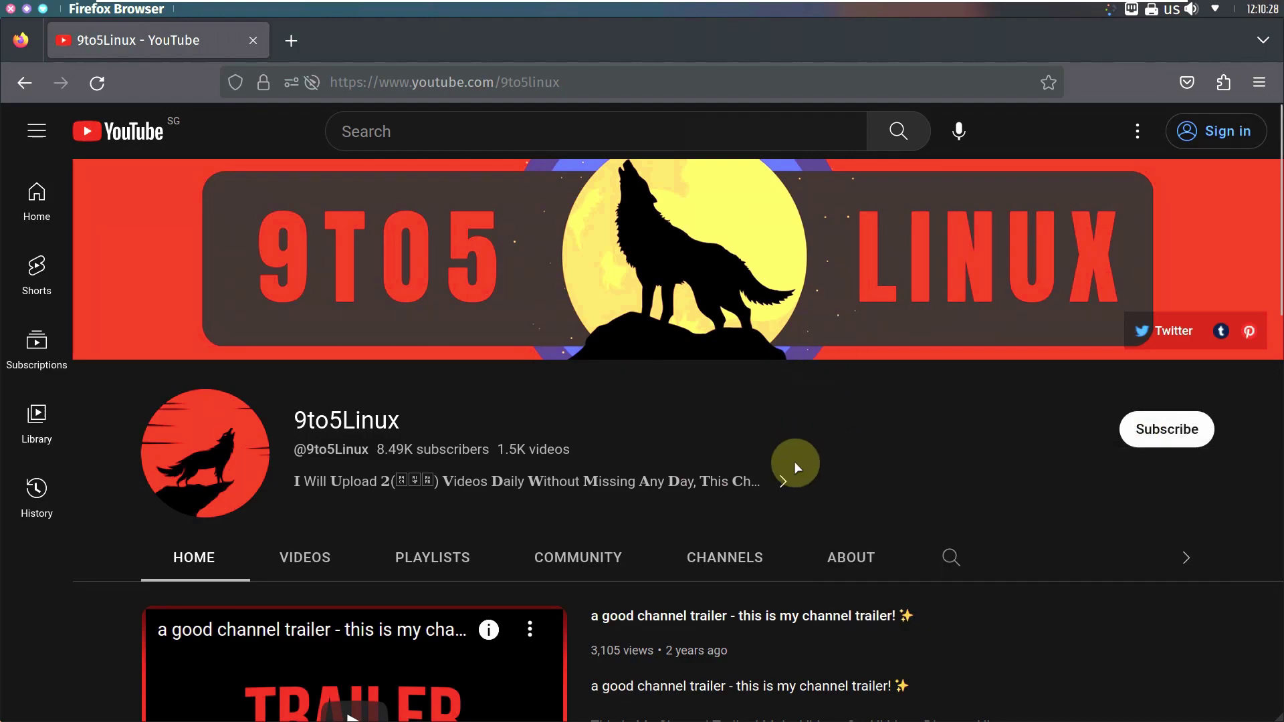
pyautogui.click(828, 541)
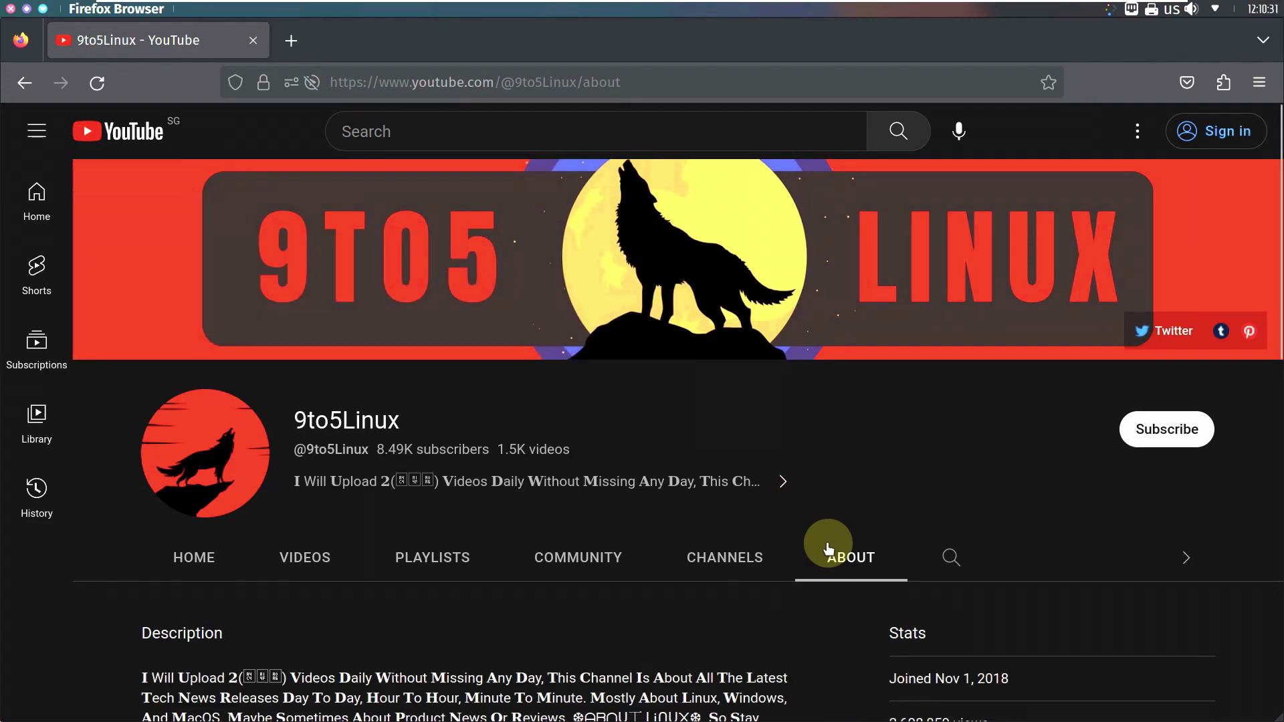
pyautogui.scroll(-5, 828, 540)
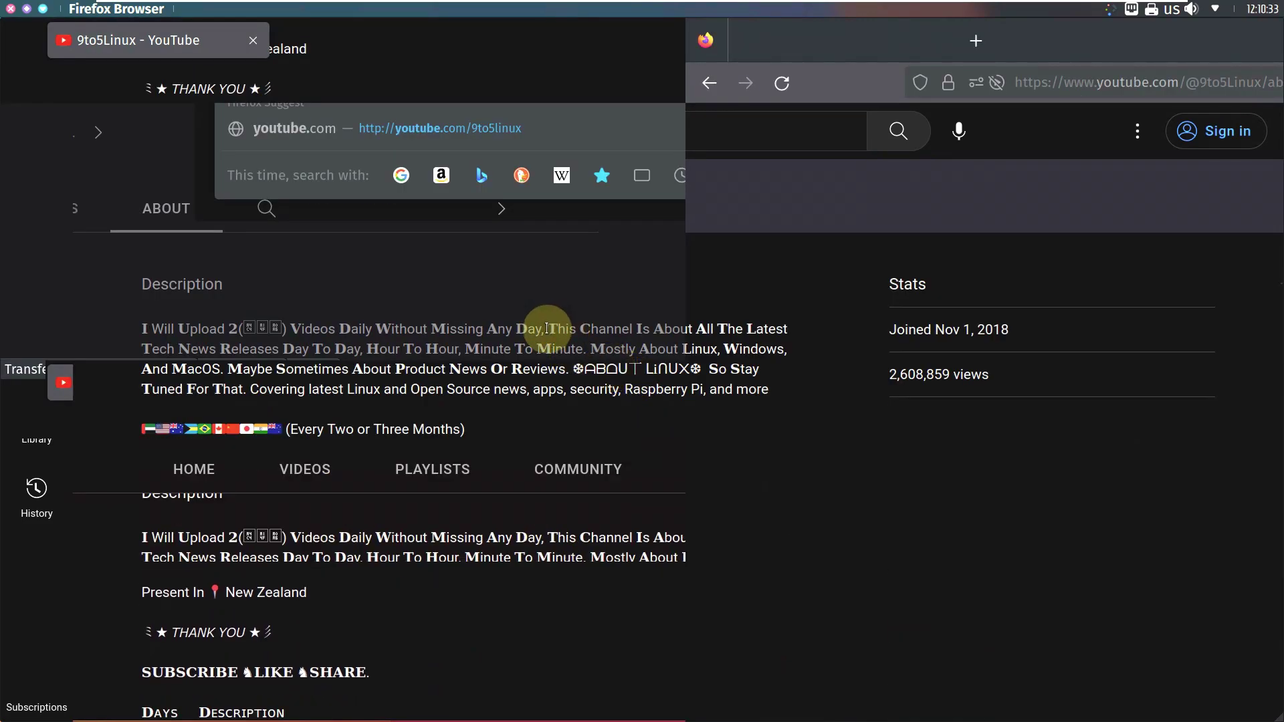
pyautogui.moveTo(547, 329); pyautogui.dragTo(453, 493)
pyautogui.scroll(-3, 207, 420)
pyautogui.scroll(2, 469, 505)
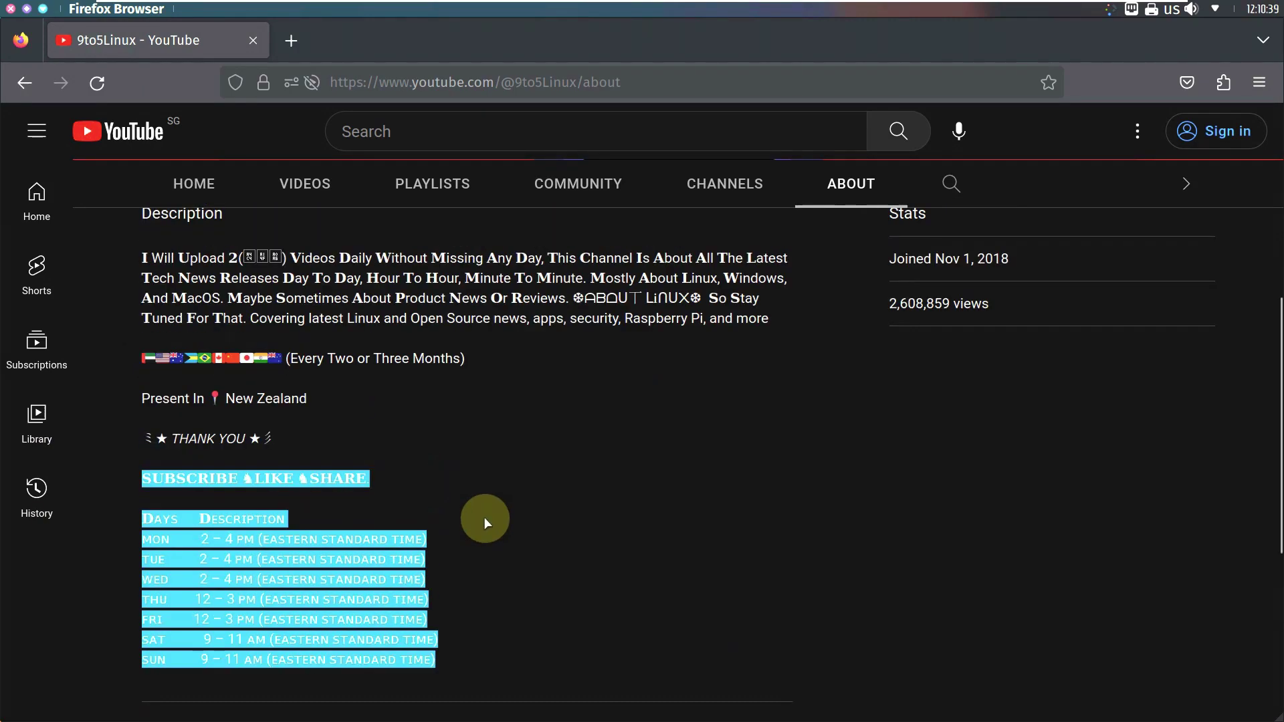
pyautogui.scroll(3, 484, 517)
# Step: Start the Linux playlist from the PLAYLISTS tab, then return to the About page
pyautogui.click(445, 328)
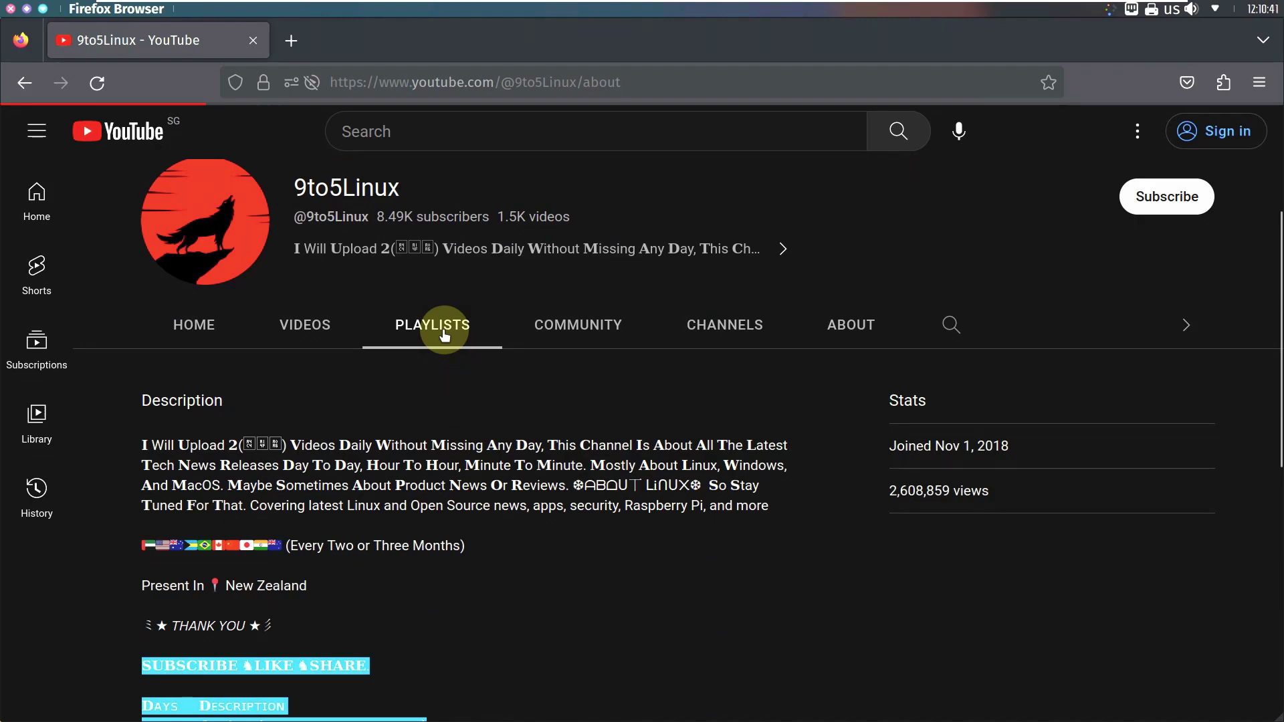
pyautogui.scroll(-5, 443, 328)
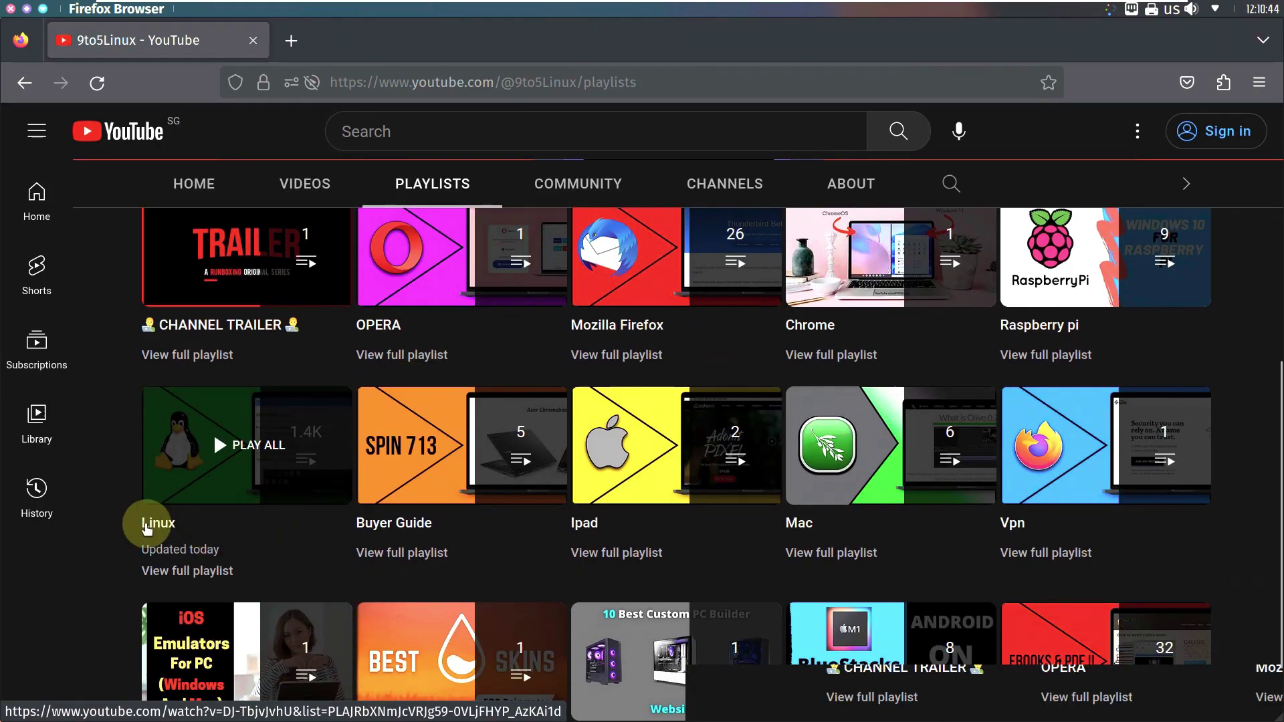
pyautogui.click(147, 523)
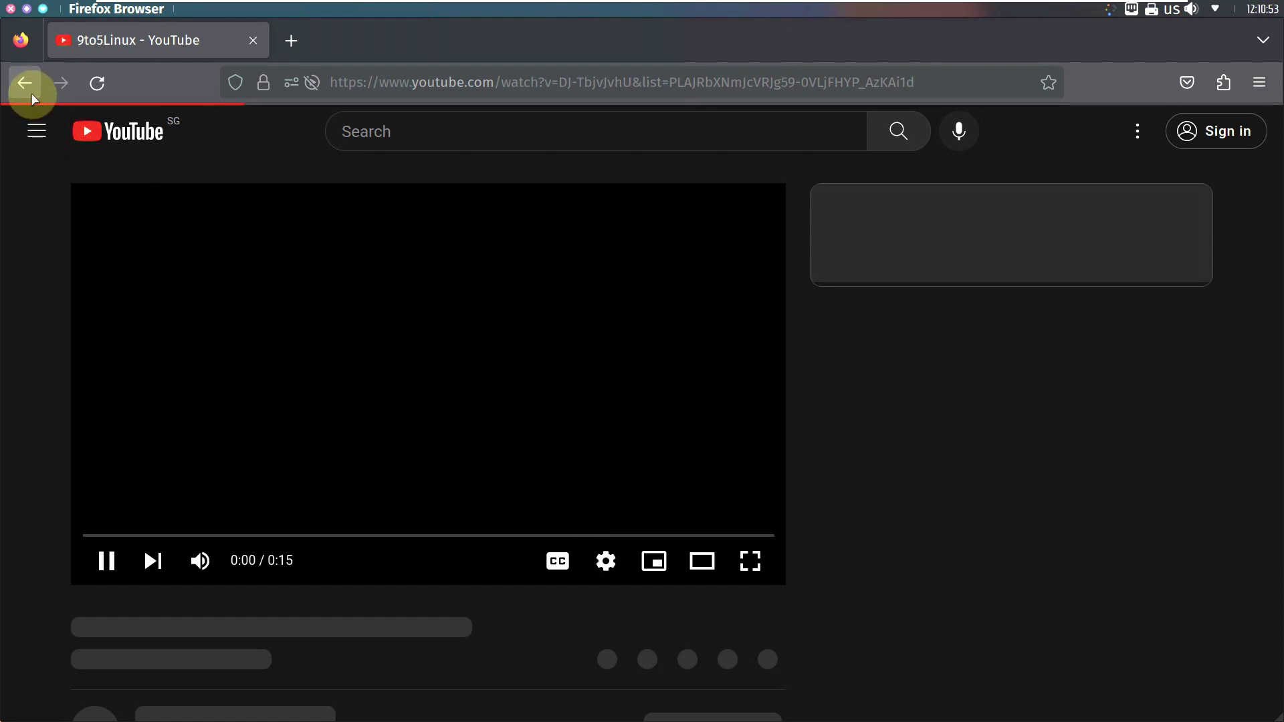
pyautogui.hotkey('alt', 'Left')
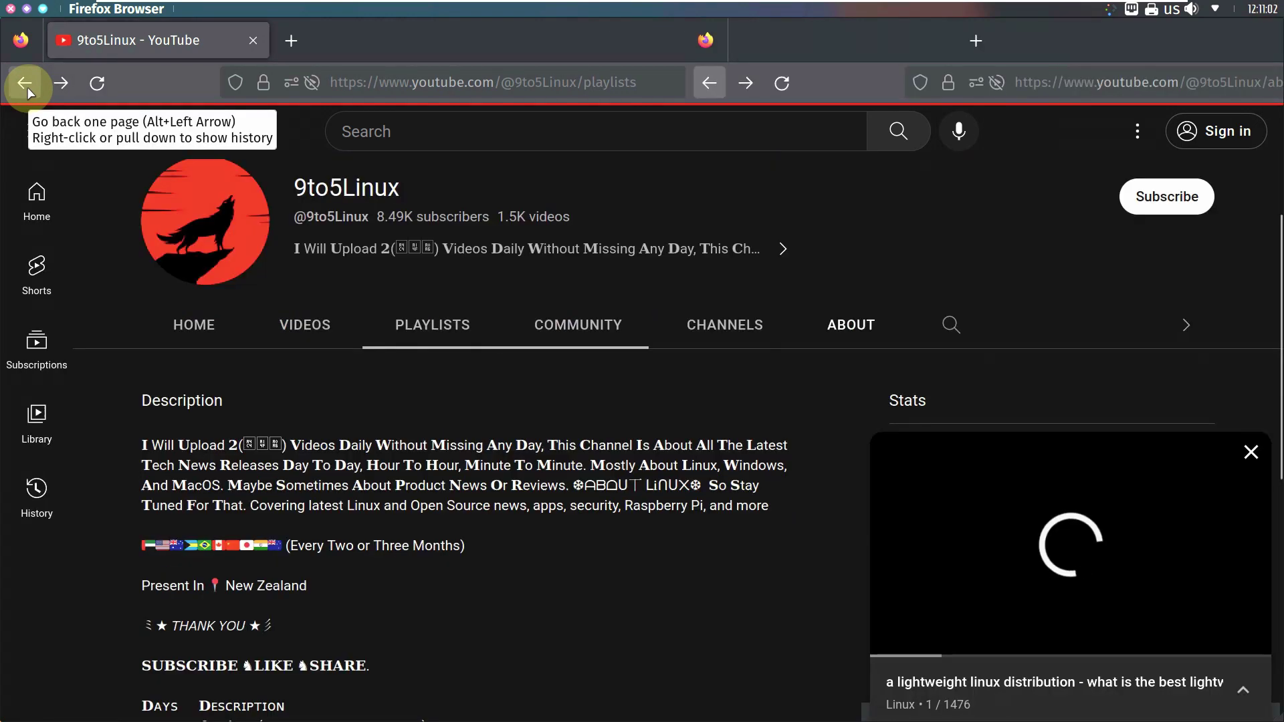
pyautogui.click(27, 87)
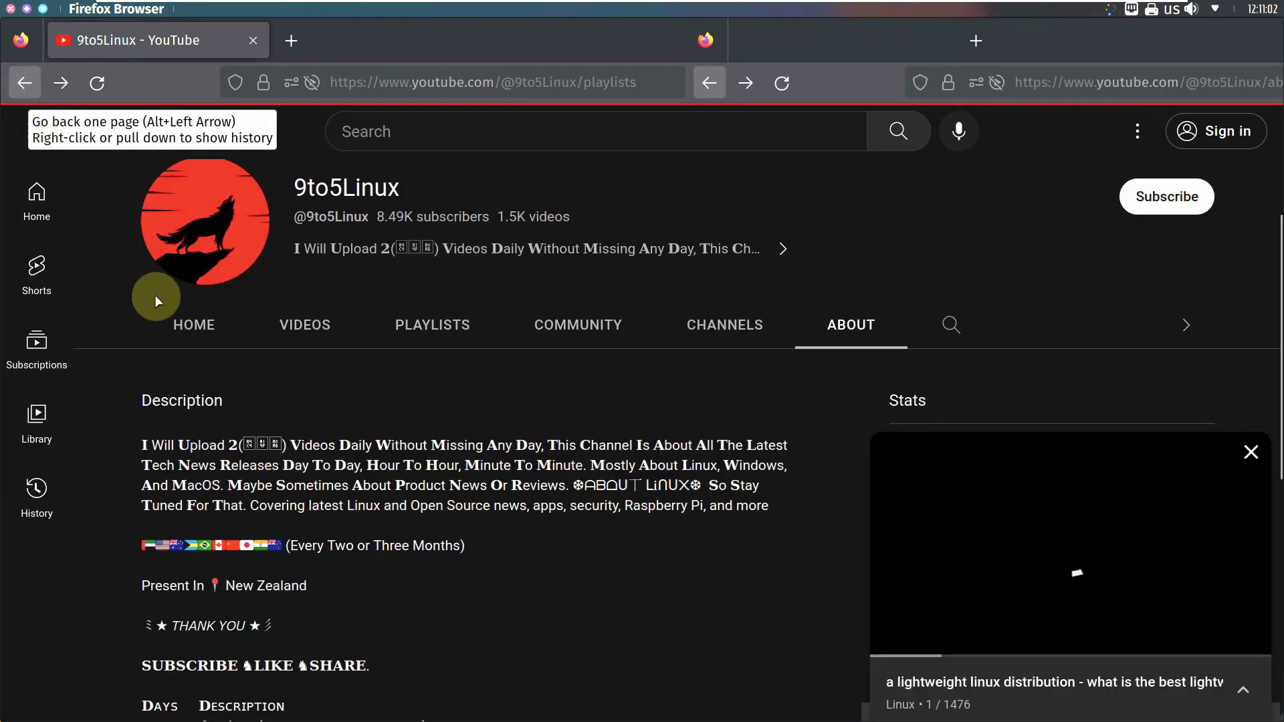
# Step: Close the miniplayer and search the 9to5Linux channel for 'nitrux'
pyautogui.click(1251, 454)
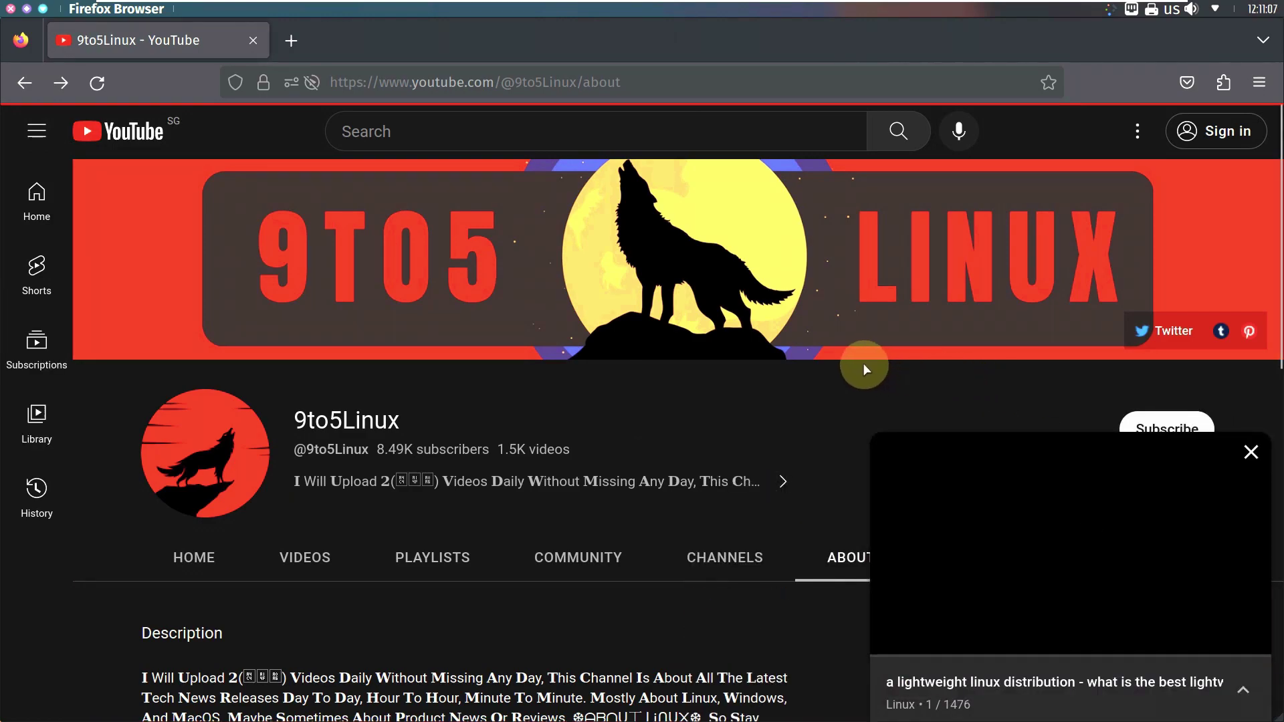
pyautogui.scroll(-3, 860, 361)
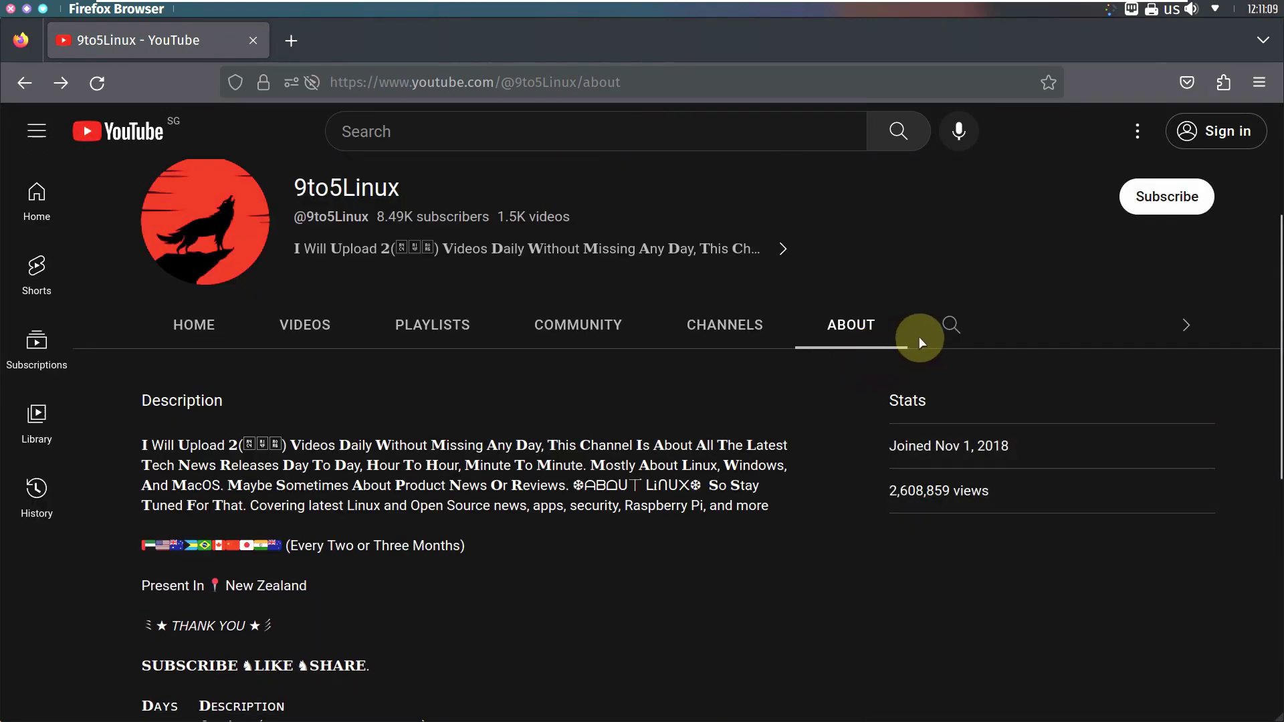
pyautogui.click(952, 325)
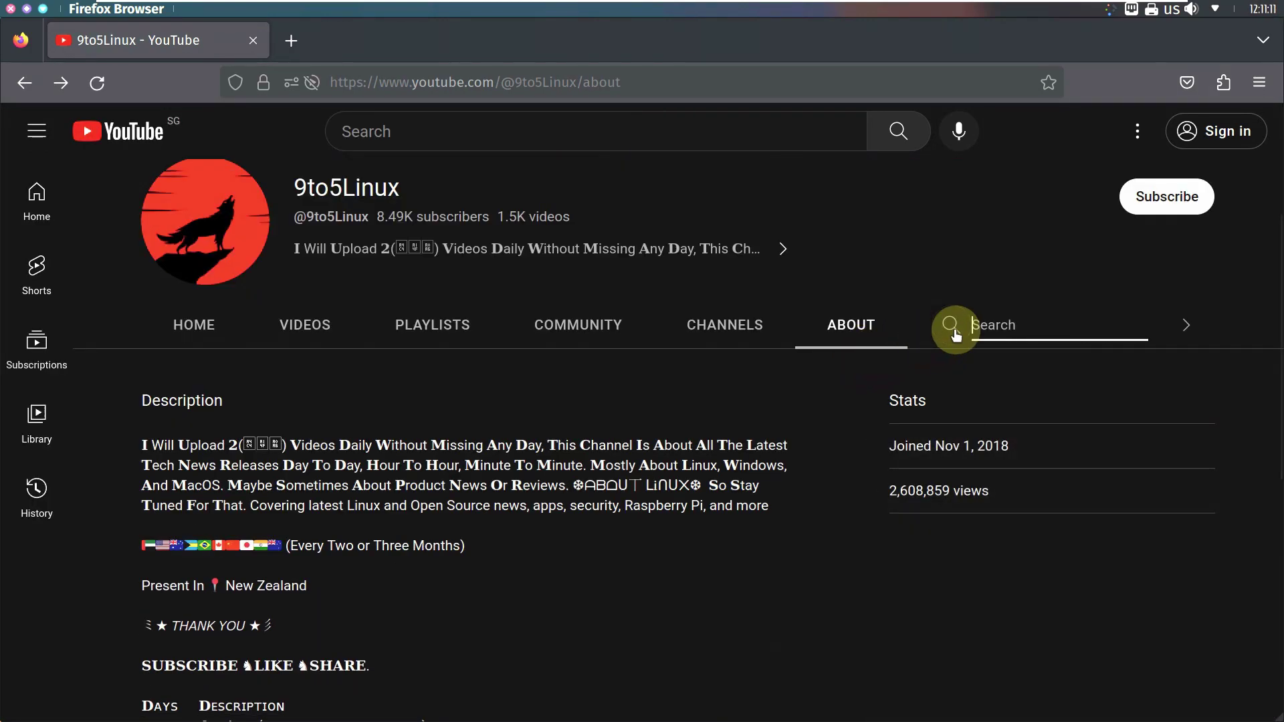
pyautogui.write('nit')
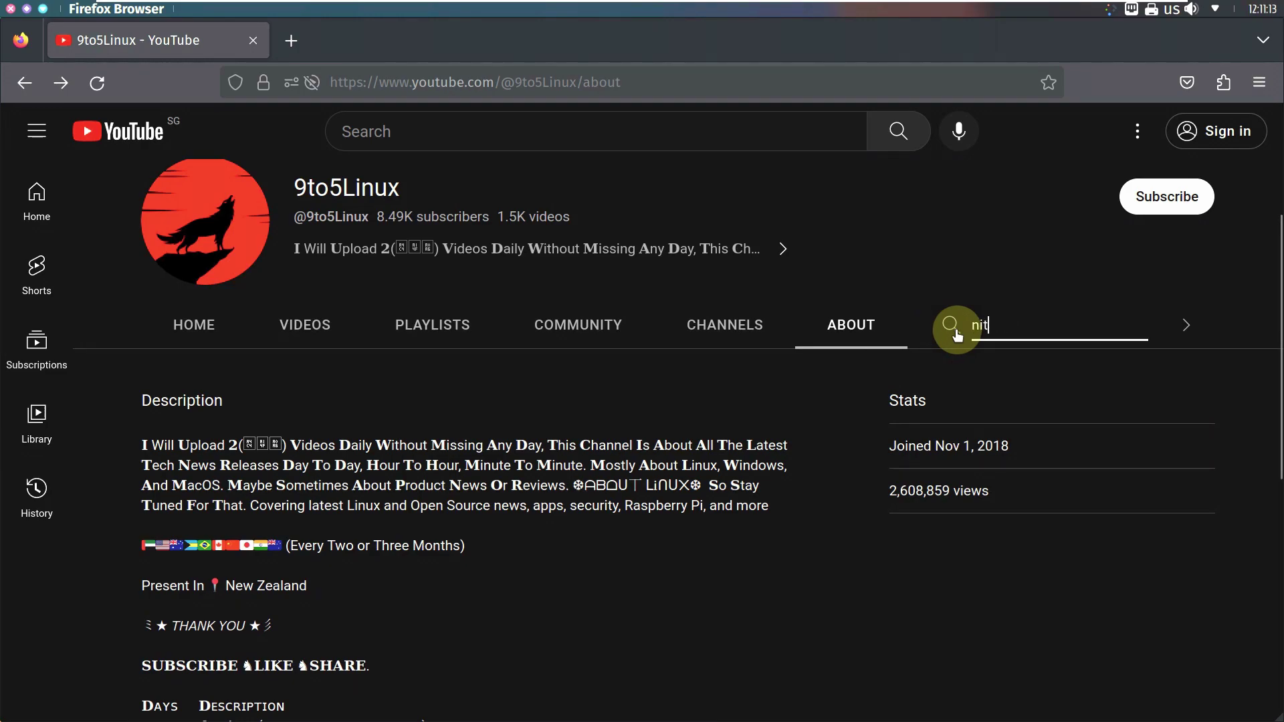
pyautogui.write('rux')
pyautogui.press('Return')
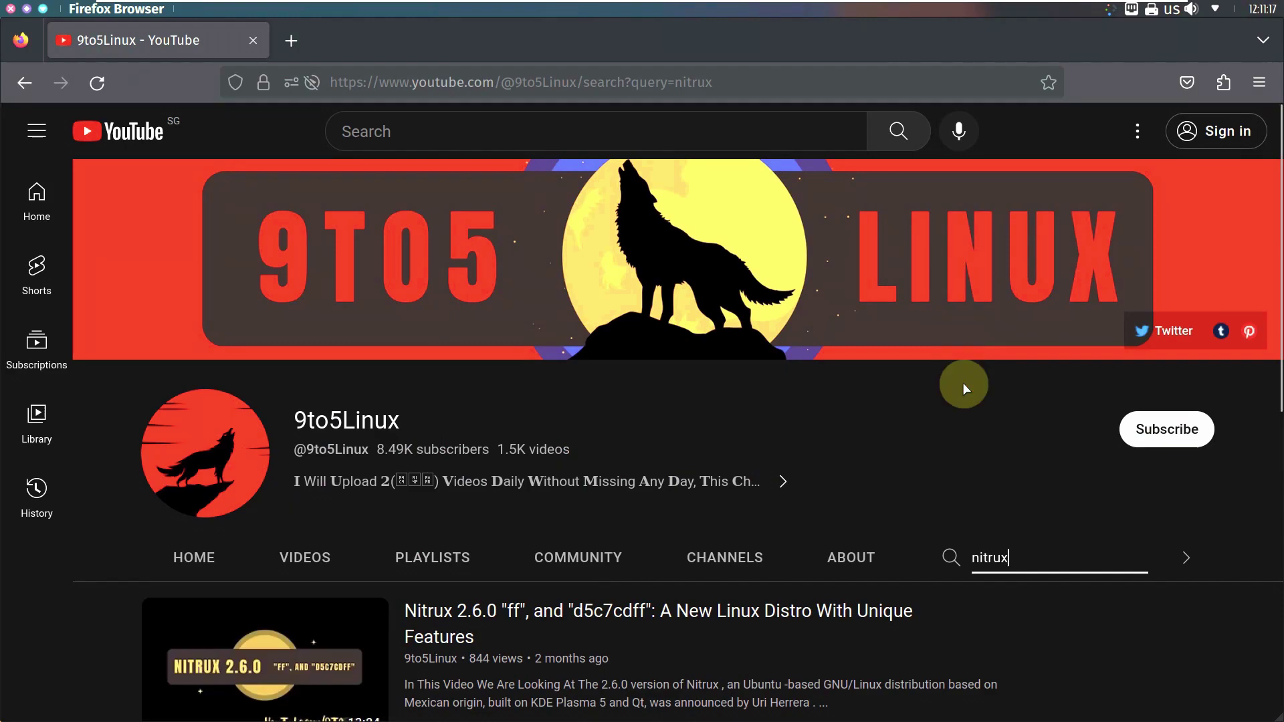
# Step: Scroll through the nitrux search results, then close Firefox
pyautogui.scroll(-2, 976, 474)
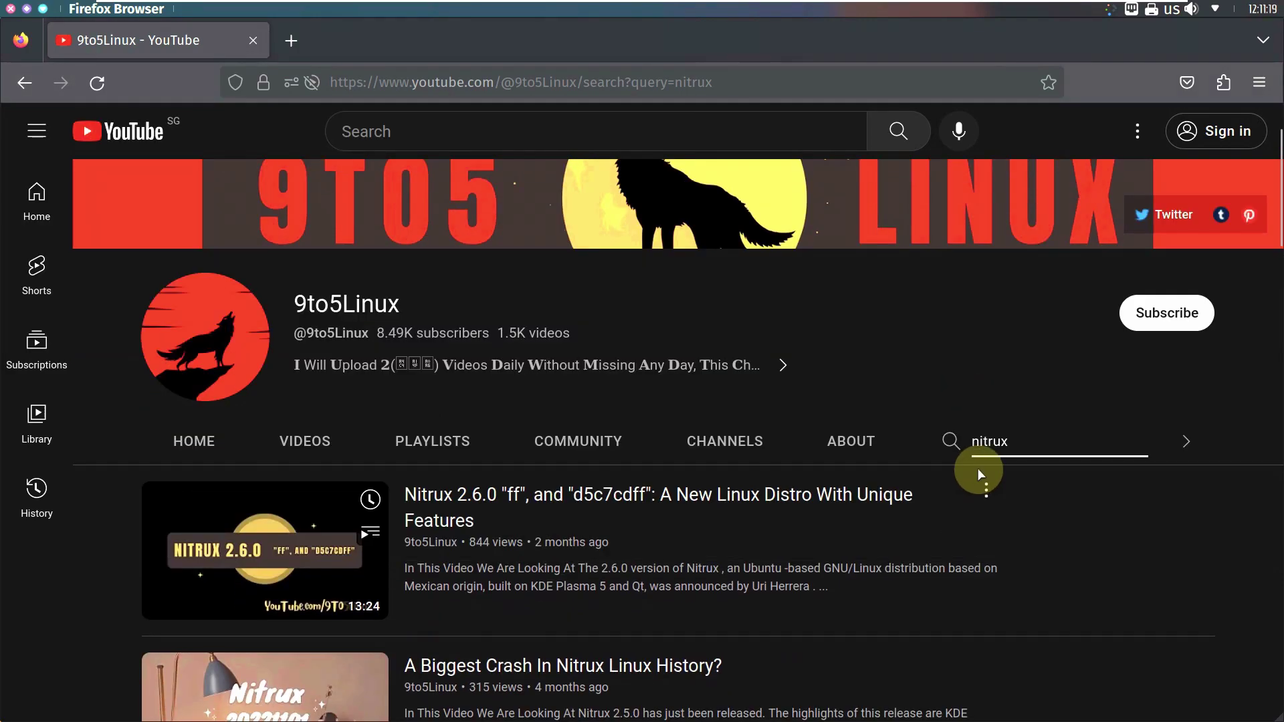
pyautogui.scroll(-4, 978, 469)
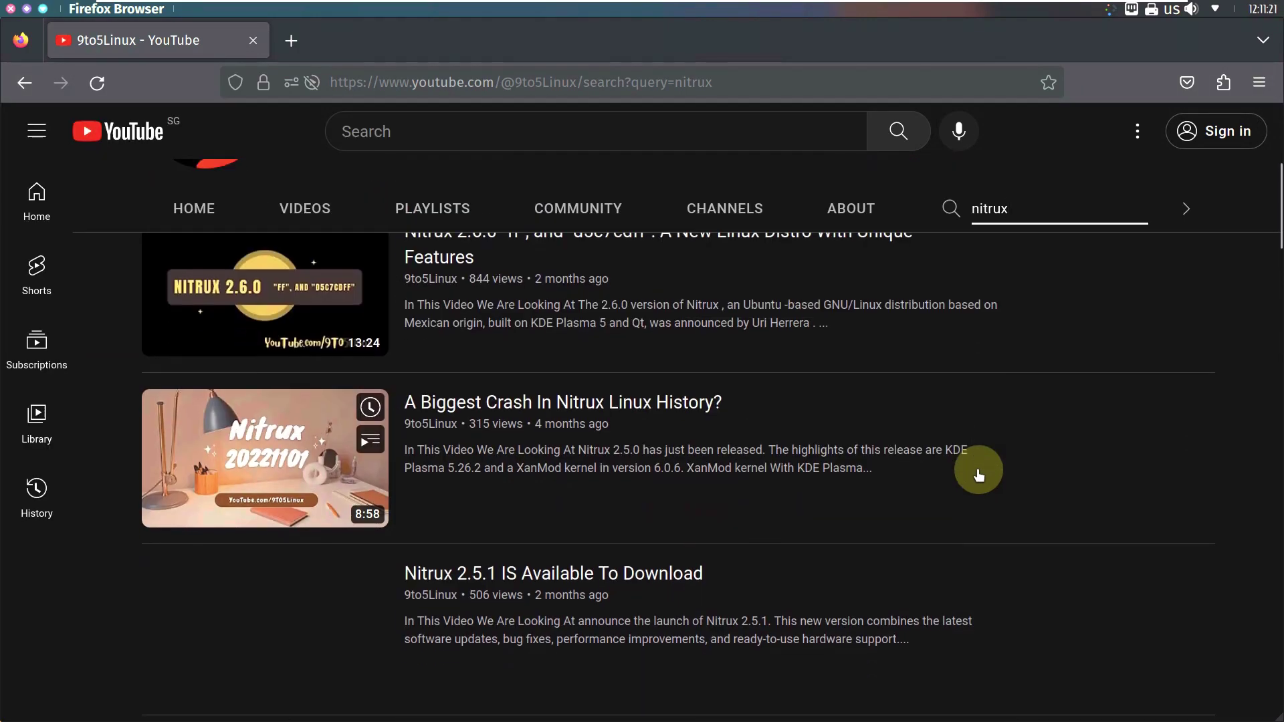
pyautogui.scroll(-12, 978, 470)
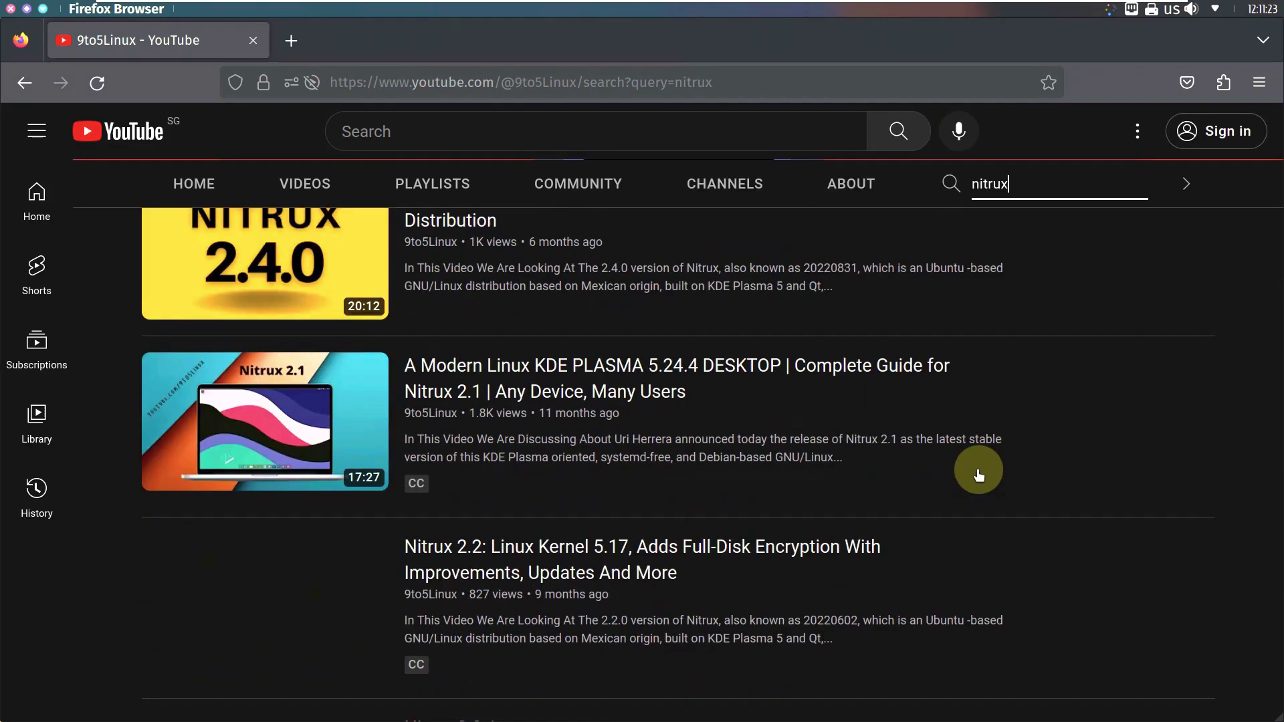
pyautogui.scroll(-3, 978, 470)
pyautogui.scroll(3, 978, 468)
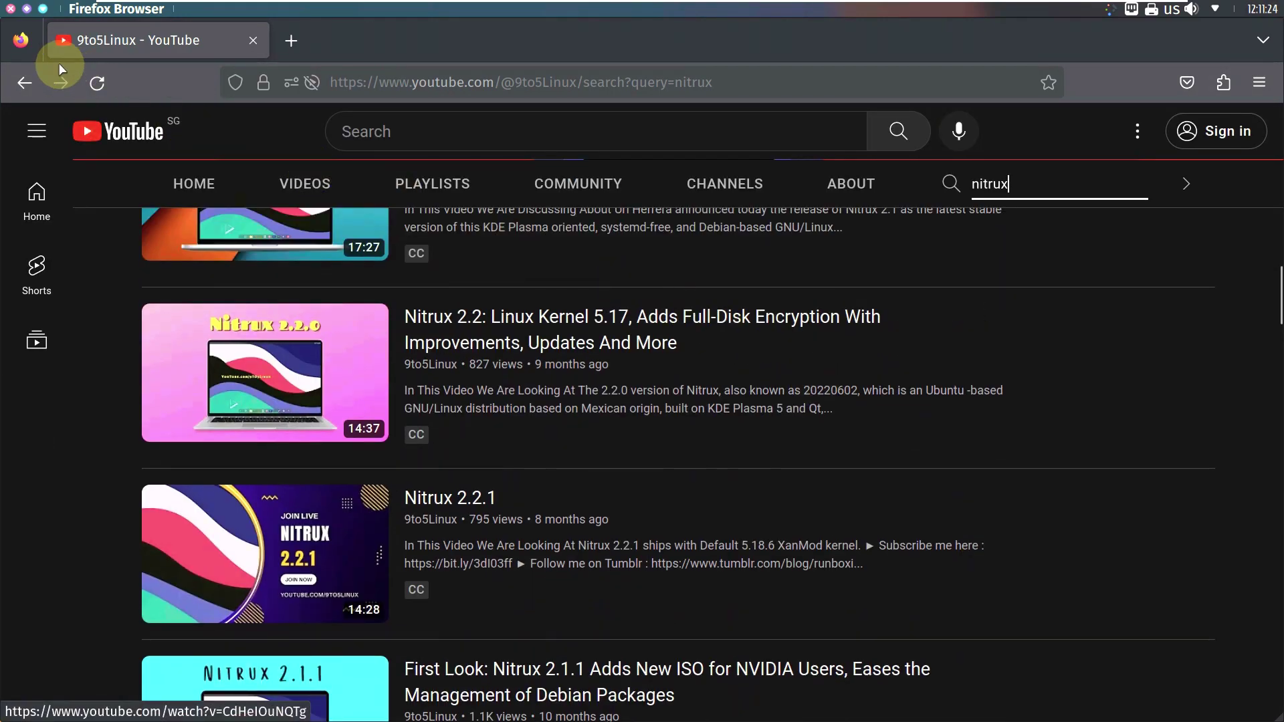
pyautogui.click(13, 10)
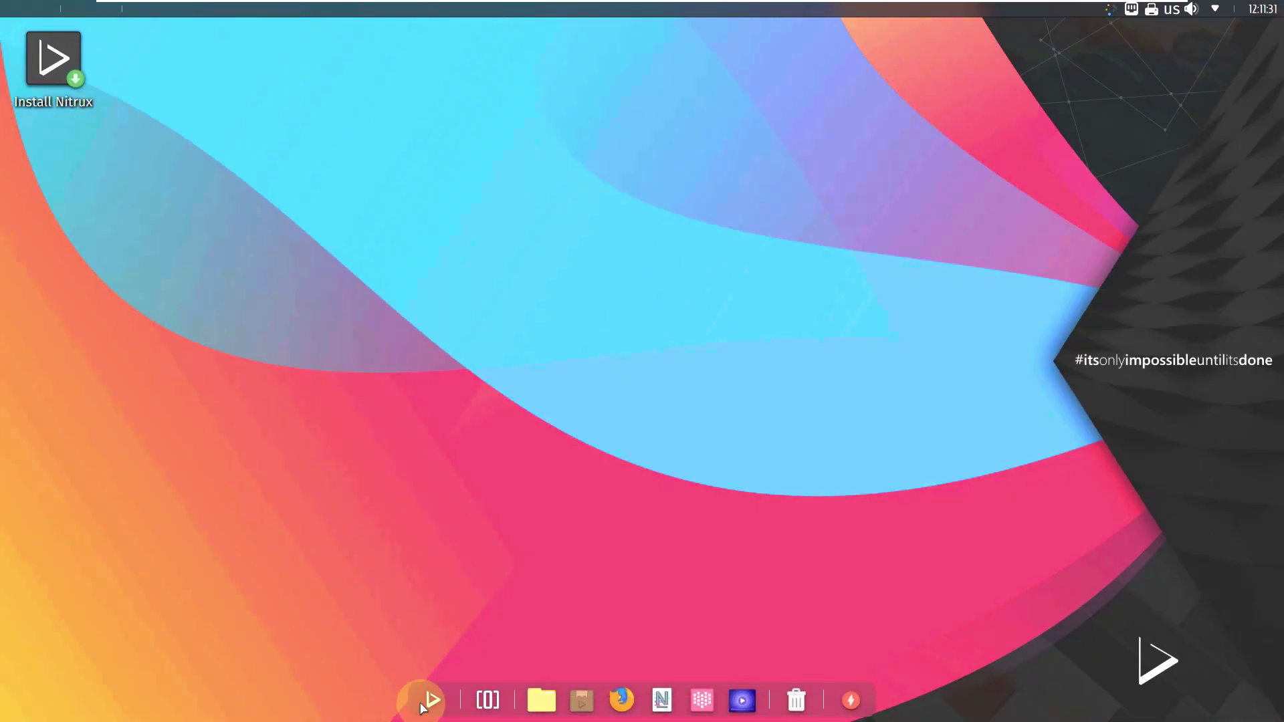
pyautogui.click(424, 708)
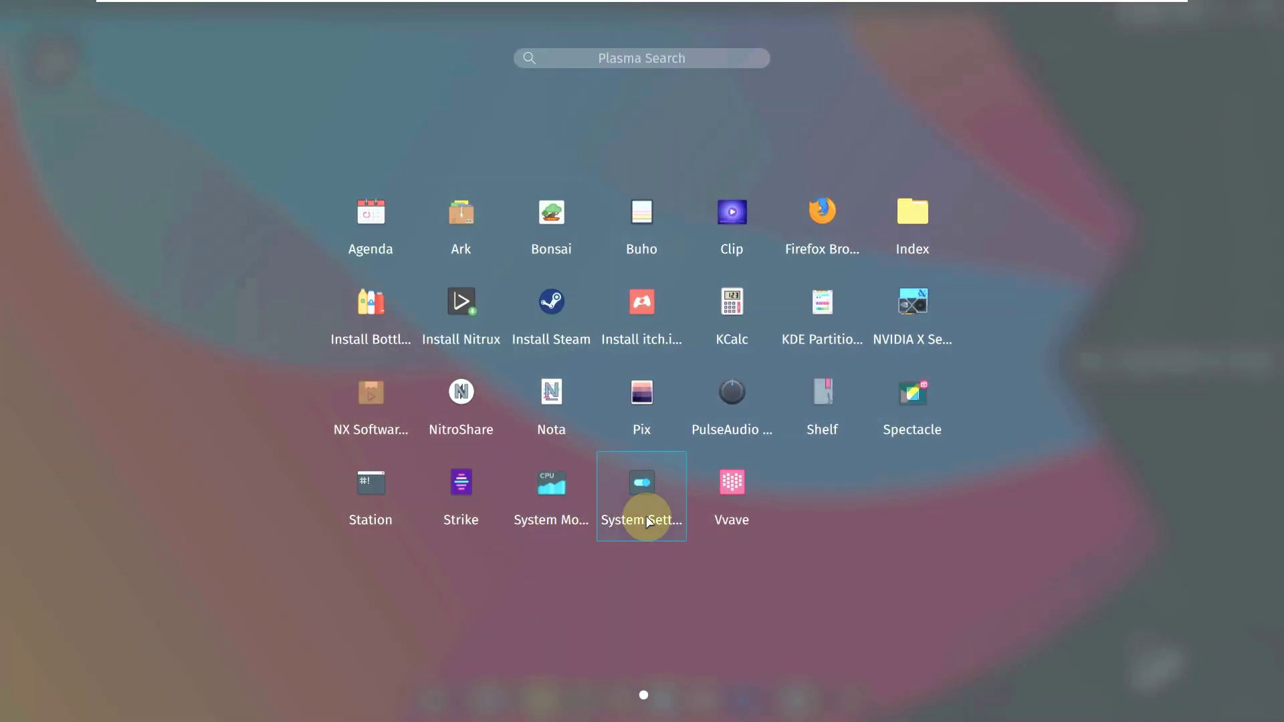
pyautogui.click(643, 509)
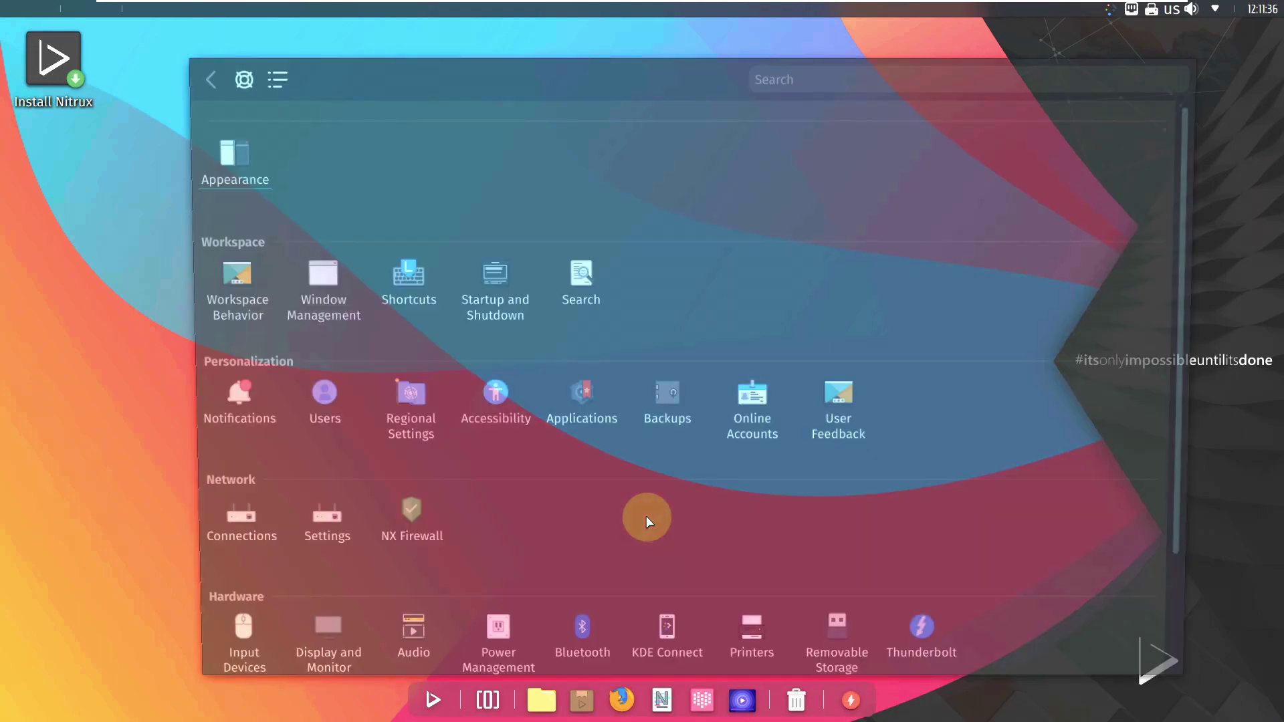
pyautogui.scroll(-2, 277, 592)
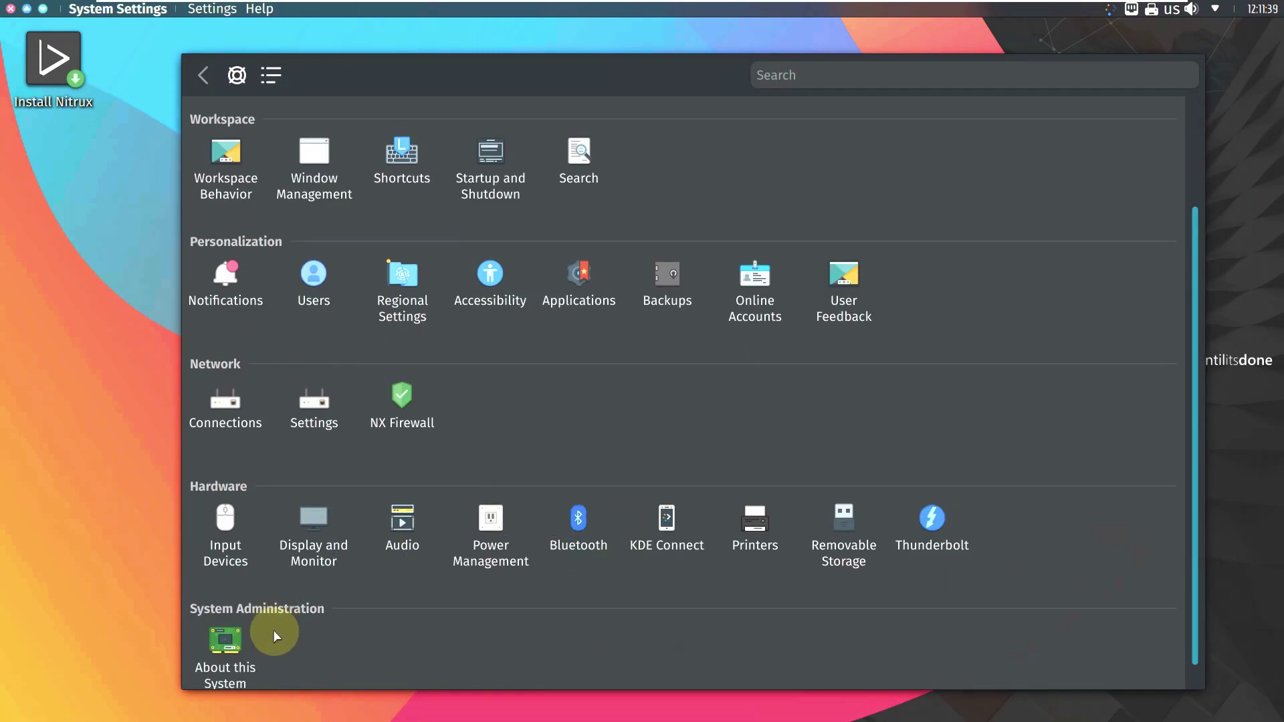
pyautogui.click(212, 662)
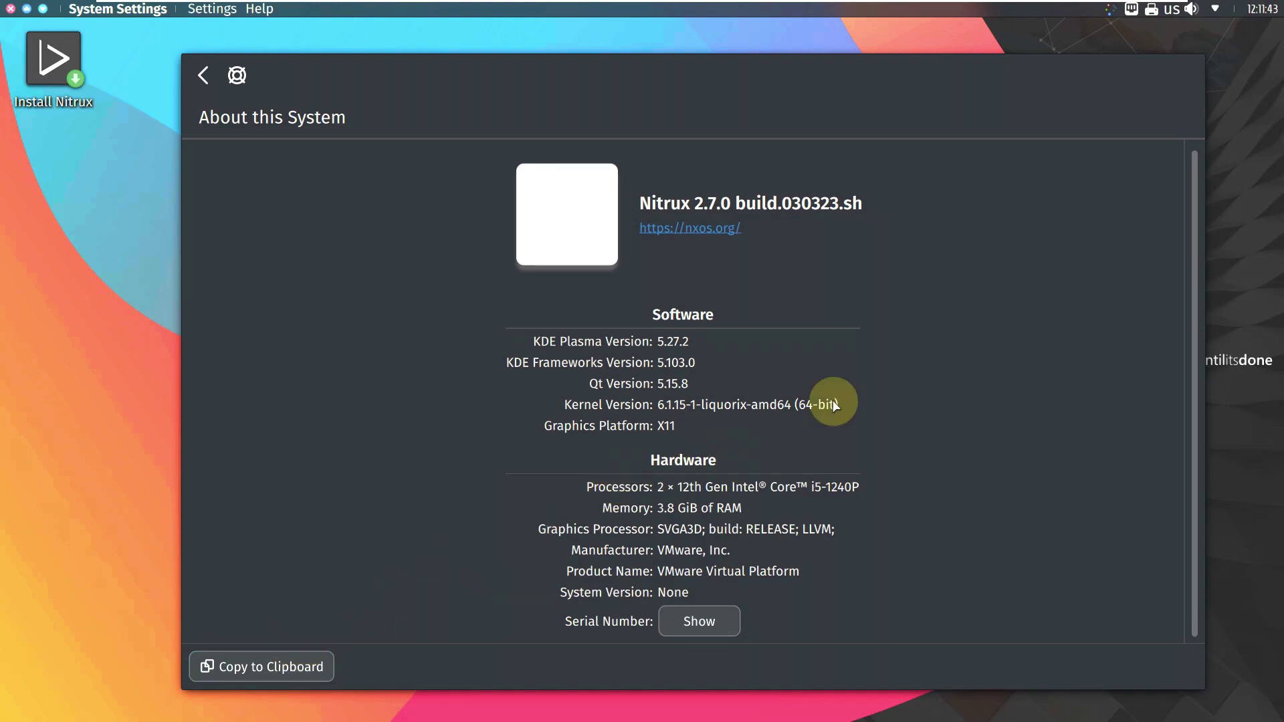
pyautogui.click(10, 9)
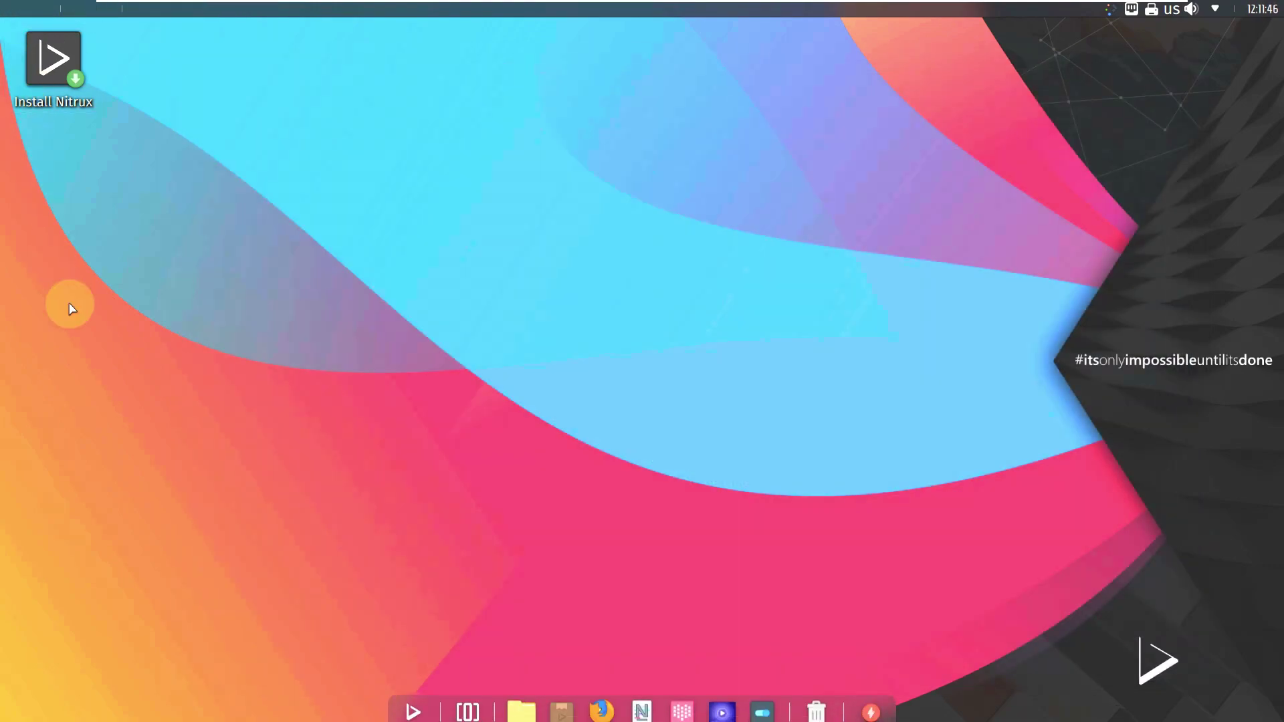
# Step: Shut down the computer using the dock's power icon and the Shutdown choice
pyautogui.click(853, 701)
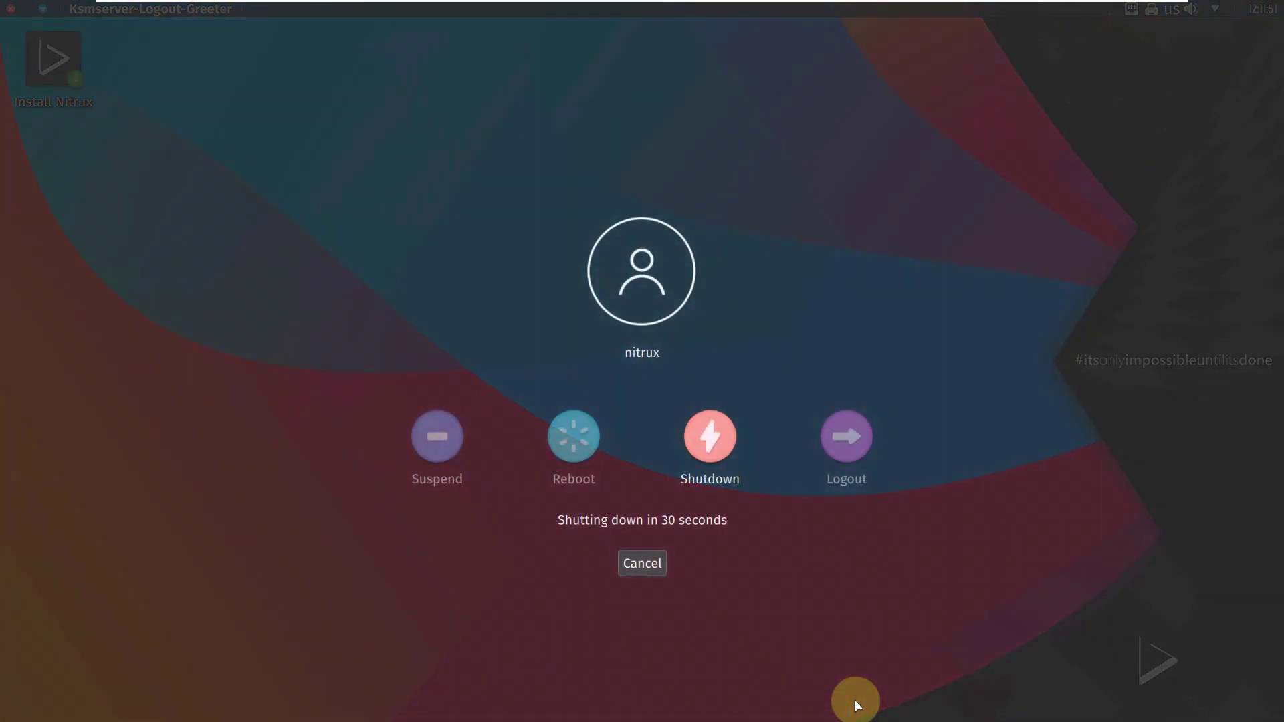
pyautogui.click(713, 442)
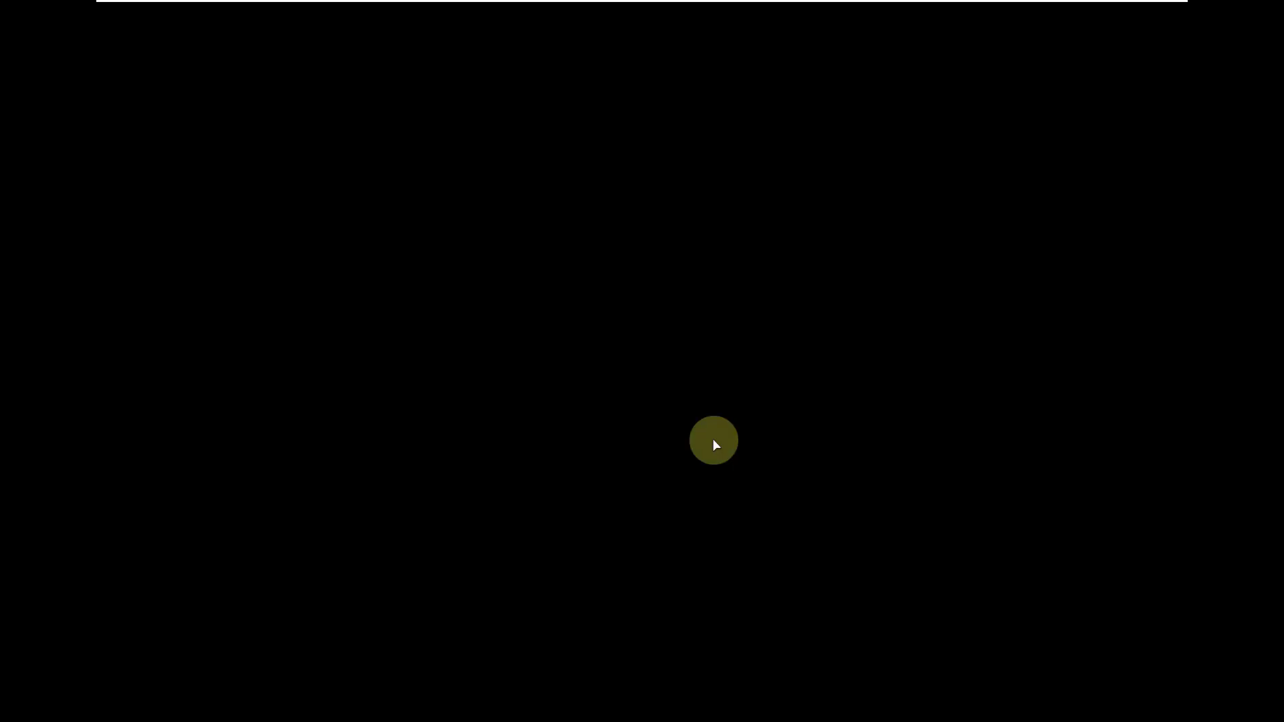